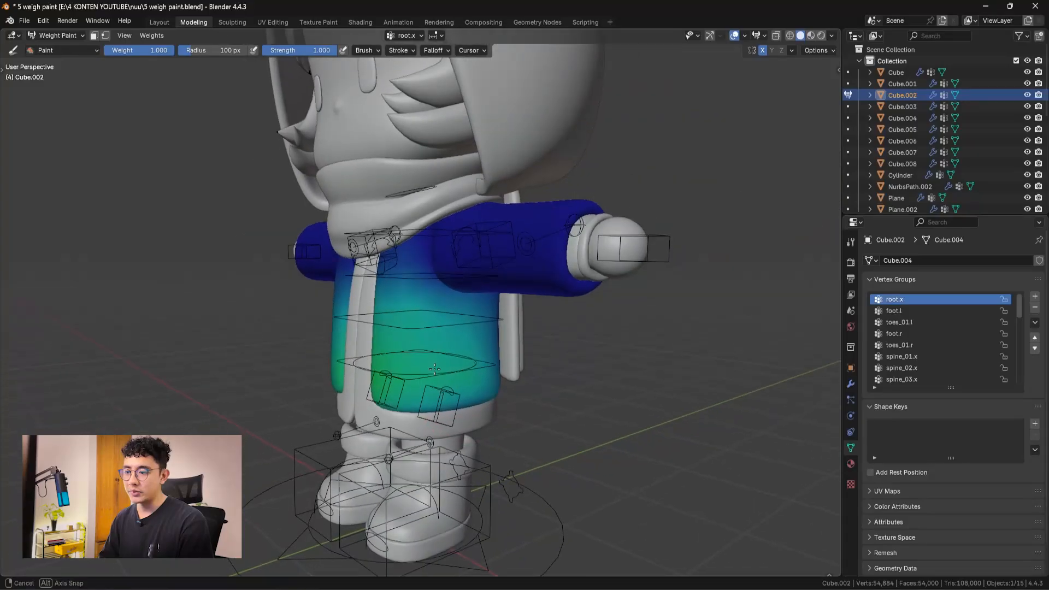
# - Examine the jacket's weights group by group, from root.x down to forearm_twist.r
pyautogui.moveTo(465, 381); pyautogui.dragTo(364, 394, button='middle')
pyautogui.click(894, 311)
pyautogui.moveTo(612, 395); pyautogui.dragTo(589, 396, button='middle')
pyautogui.moveTo(531, 418); pyautogui.dragTo(519, 394, button='middle')
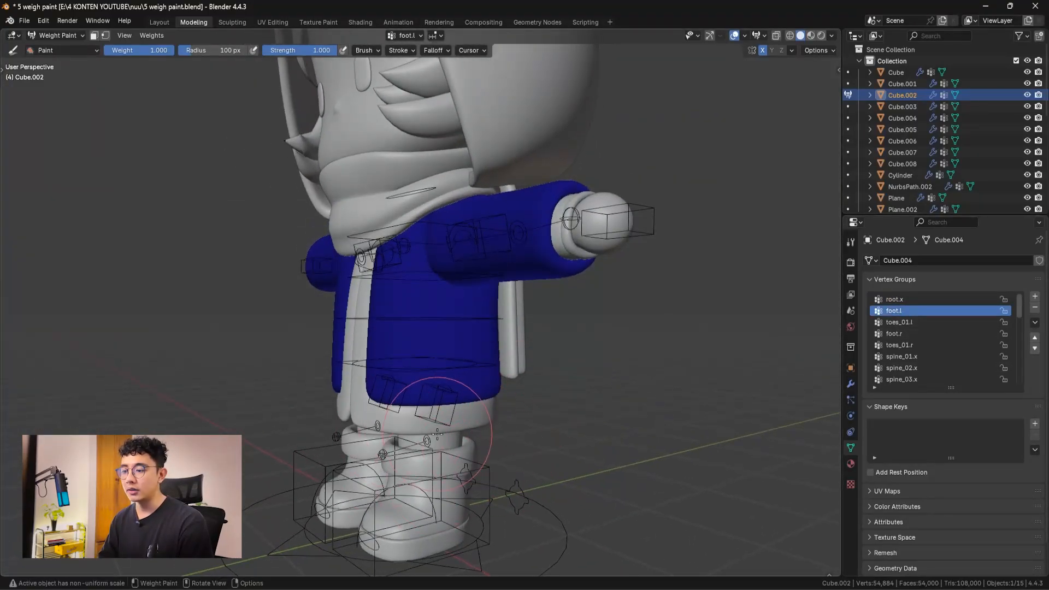
pyautogui.keyDown('ctrl'); pyautogui.scroll(-7, 944, 326); pyautogui.keyUp('ctrl')
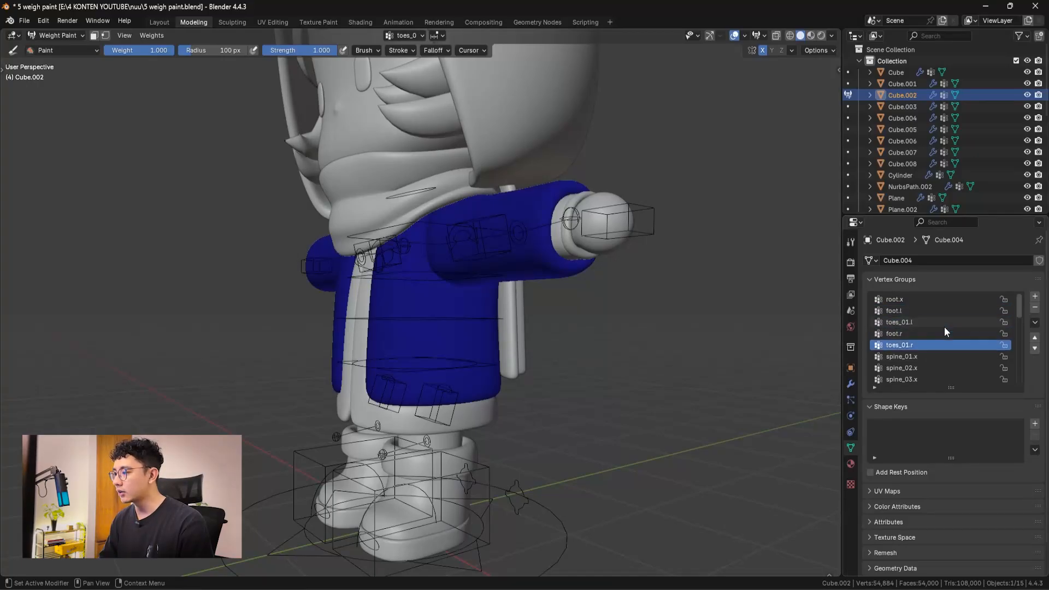
pyautogui.keyDown('ctrl'); pyautogui.scroll(-2, 945, 330); pyautogui.keyUp('ctrl')
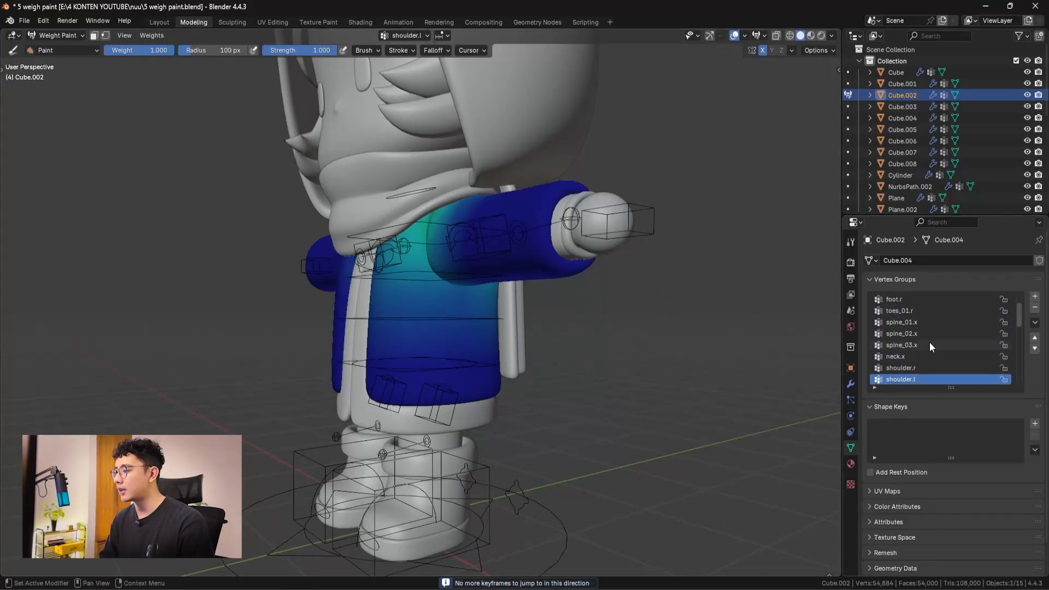
pyautogui.keyDown('ctrl'); pyautogui.scroll(-14, 930, 341); pyautogui.keyUp('ctrl')
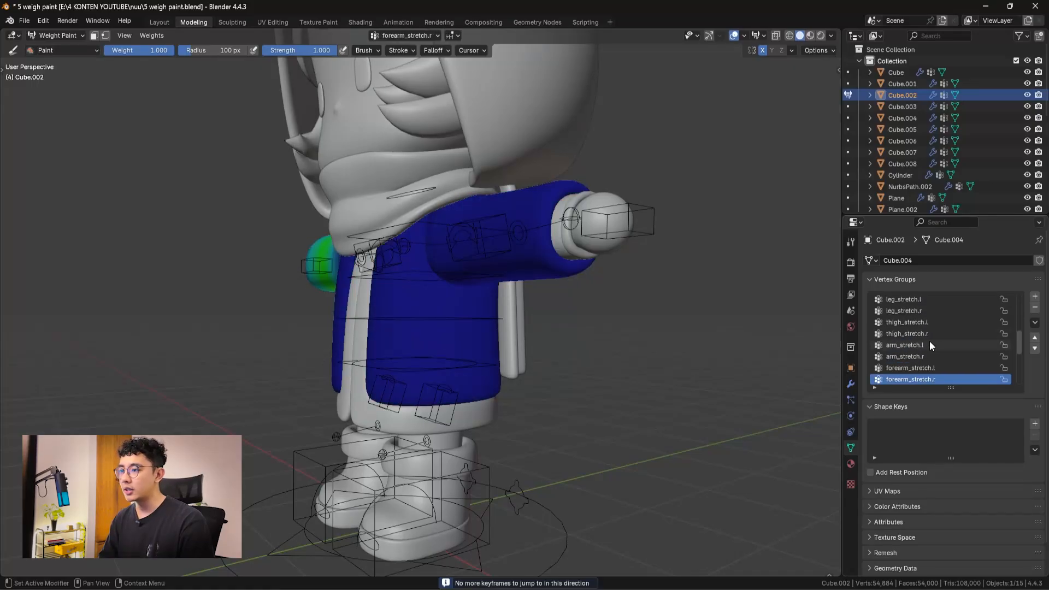
pyautogui.keyDown('ctrl'); pyautogui.scroll(-8, 930, 340); pyautogui.keyUp('ctrl')
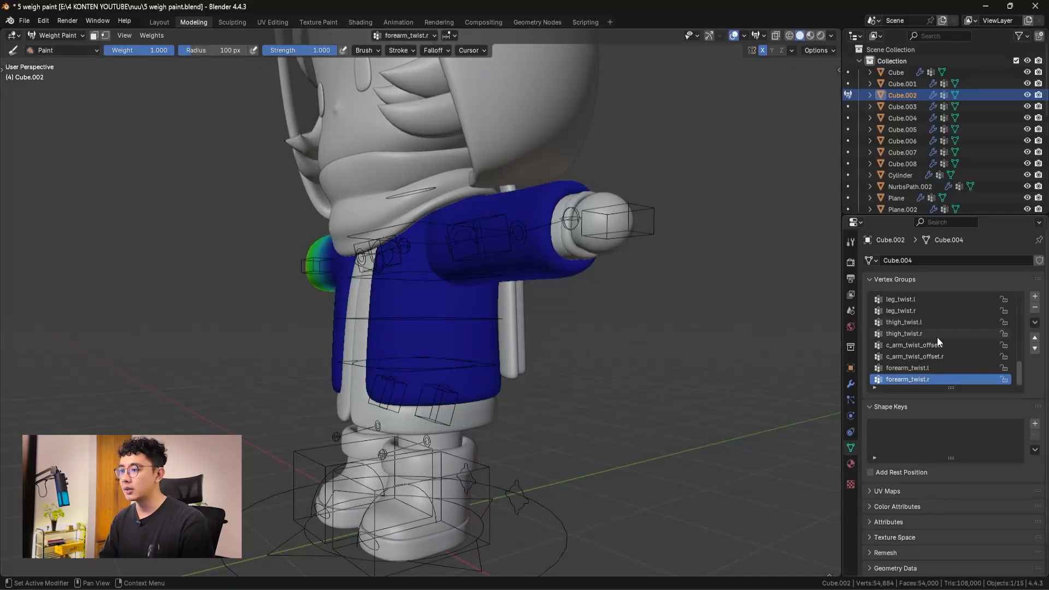
# - Inspect the jacket's forearm_twist weights on both sleeves and go back up through the vertex groups to root.x
pyautogui.moveTo(616, 257); pyautogui.dragTo(647, 255, button='middle')
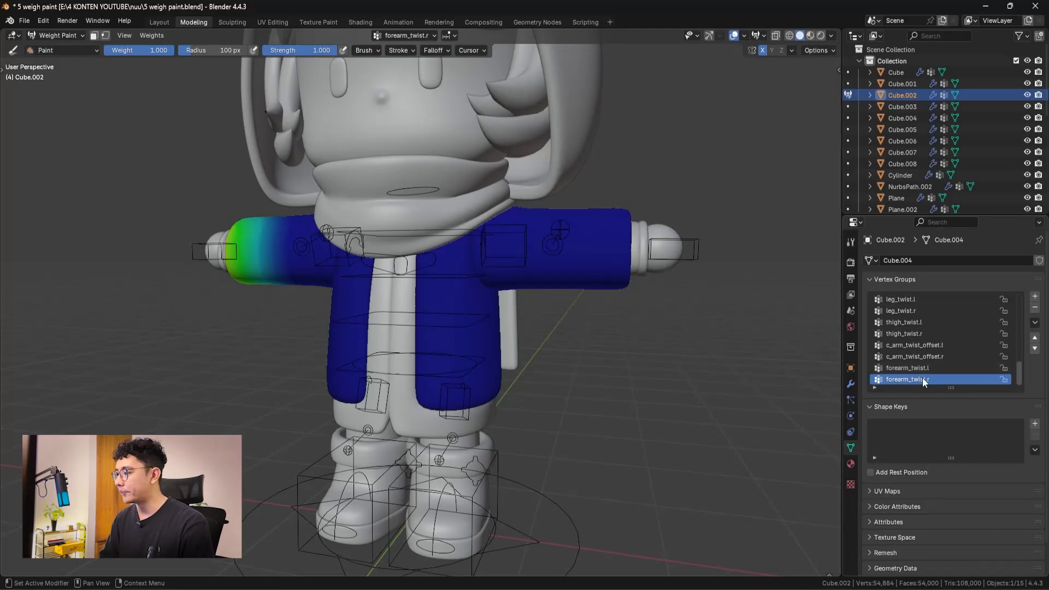
pyautogui.moveTo(474, 297)
pyautogui.mouseDown(button='middle')
pyautogui.moveTo(278, 244)
pyautogui.moveTo(437, 262)
pyautogui.moveTo(335, 269)
pyautogui.mouseUp(button='middle')
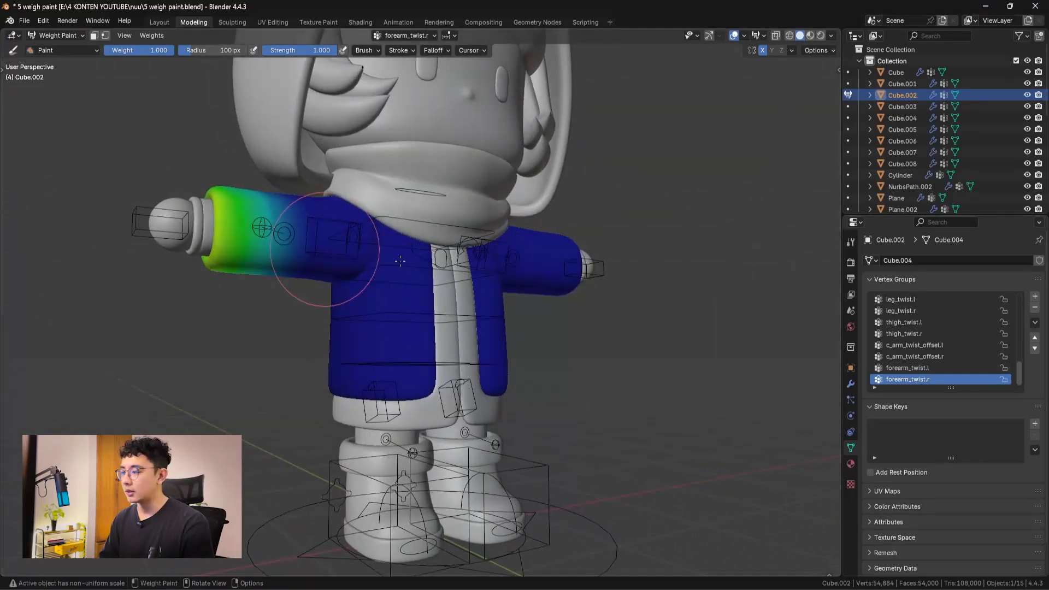
pyautogui.click(946, 368)
pyautogui.moveTo(738, 273); pyautogui.dragTo(765, 273, button='middle')
pyautogui.click(942, 358)
pyautogui.keyDown('ctrl'); pyautogui.scroll(5, 940, 359); pyautogui.keyUp('ctrl')
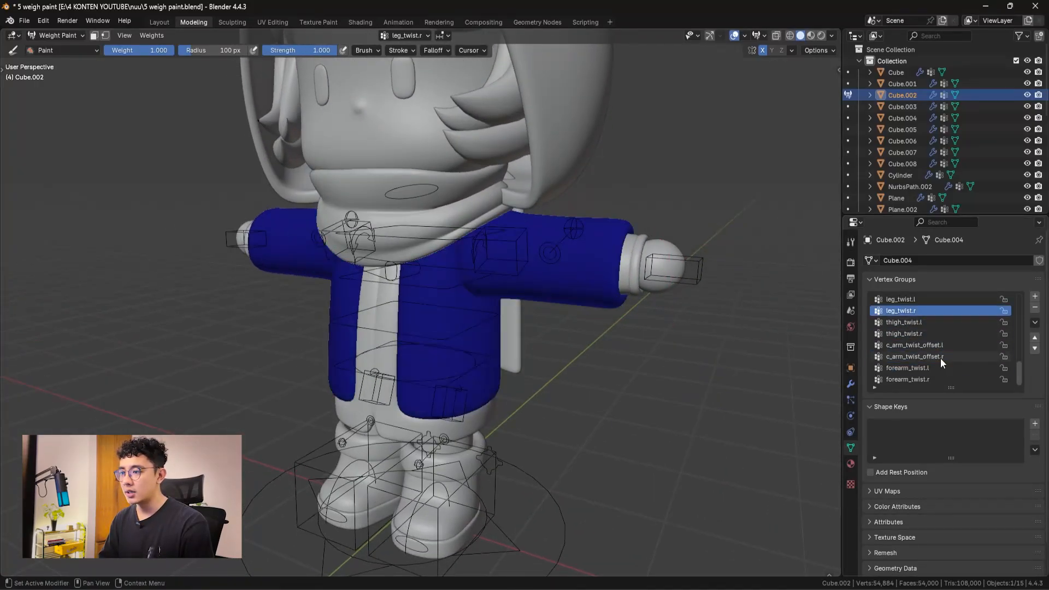
pyautogui.keyDown('ctrl'); pyautogui.scroll(7, 929, 339); pyautogui.keyUp('ctrl')
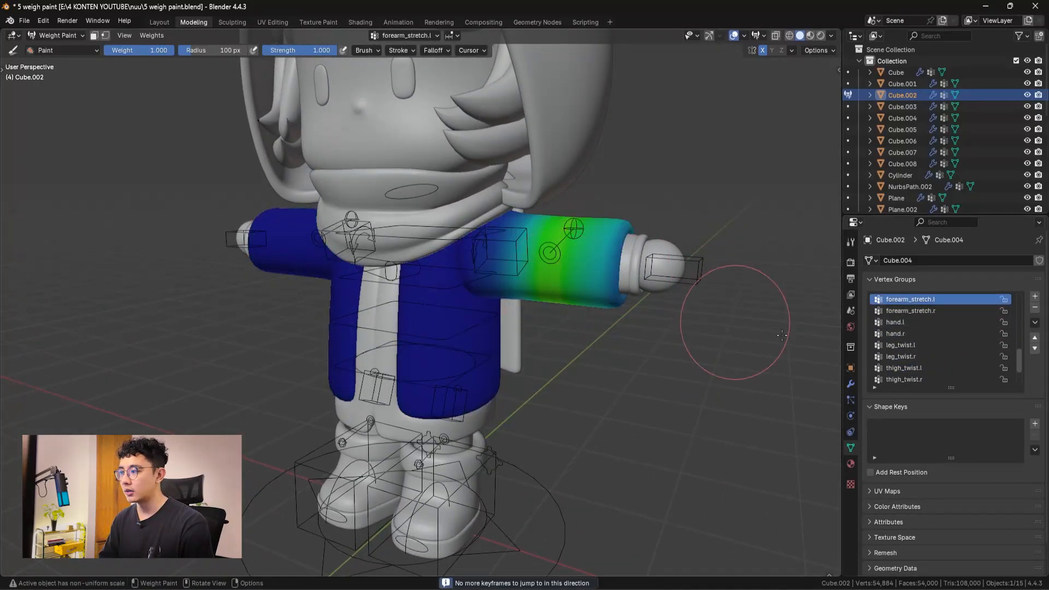
pyautogui.keyDown('ctrl'); pyautogui.scroll(10, 927, 336); pyautogui.keyUp('ctrl')
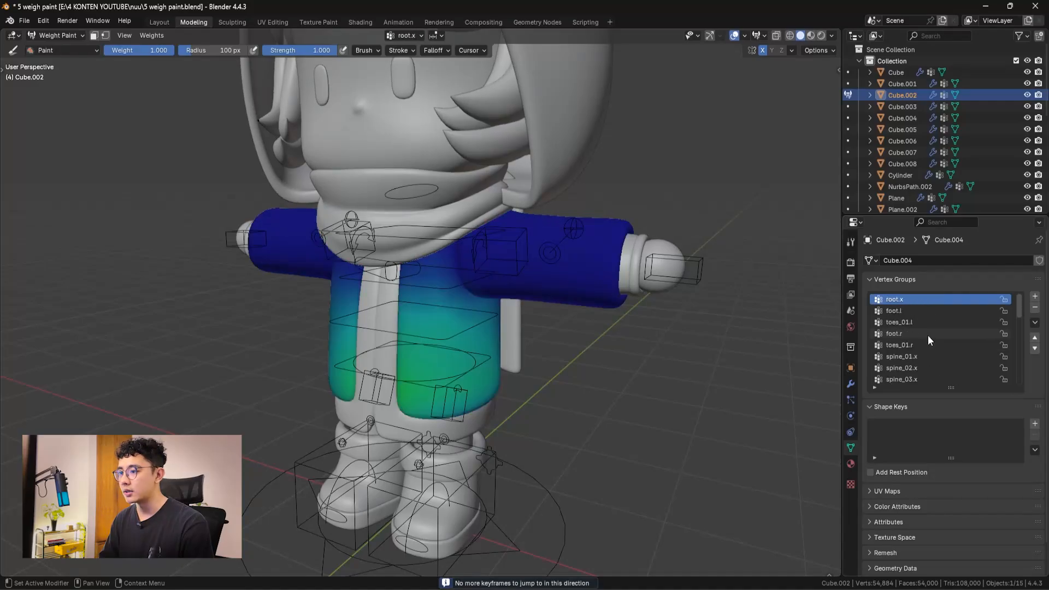
# - Return to Object Mode, select the hood mesh and put it into Weight Paint mode
pyautogui.hotkey('ctrl', 'Tab')
pyautogui.scroll(3, 578, 210)
pyautogui.click(571, 258)
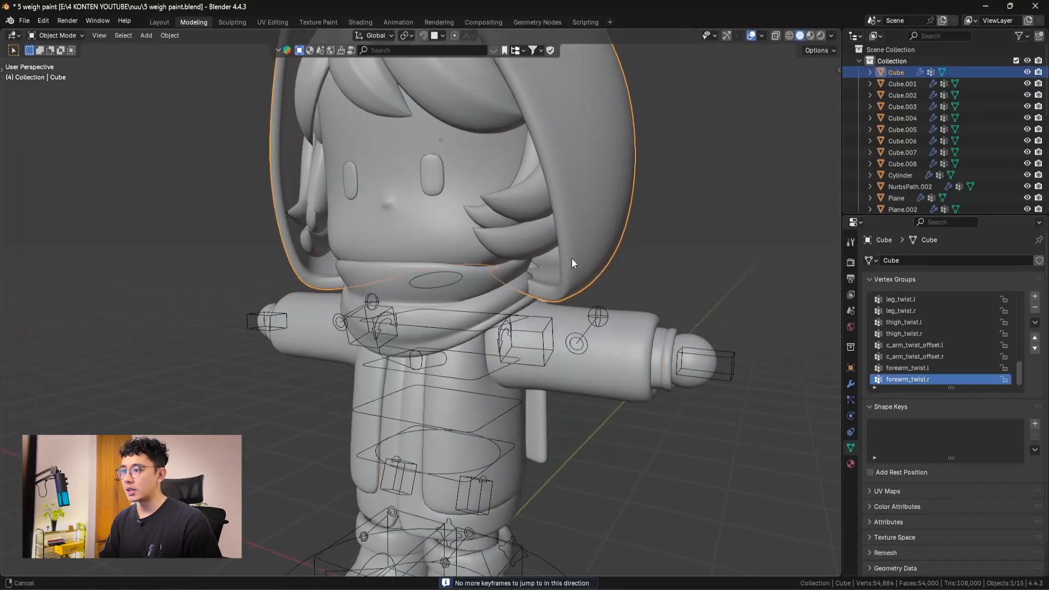
pyautogui.moveTo(557, 240); pyautogui.dragTo(577, 242, button='middle')
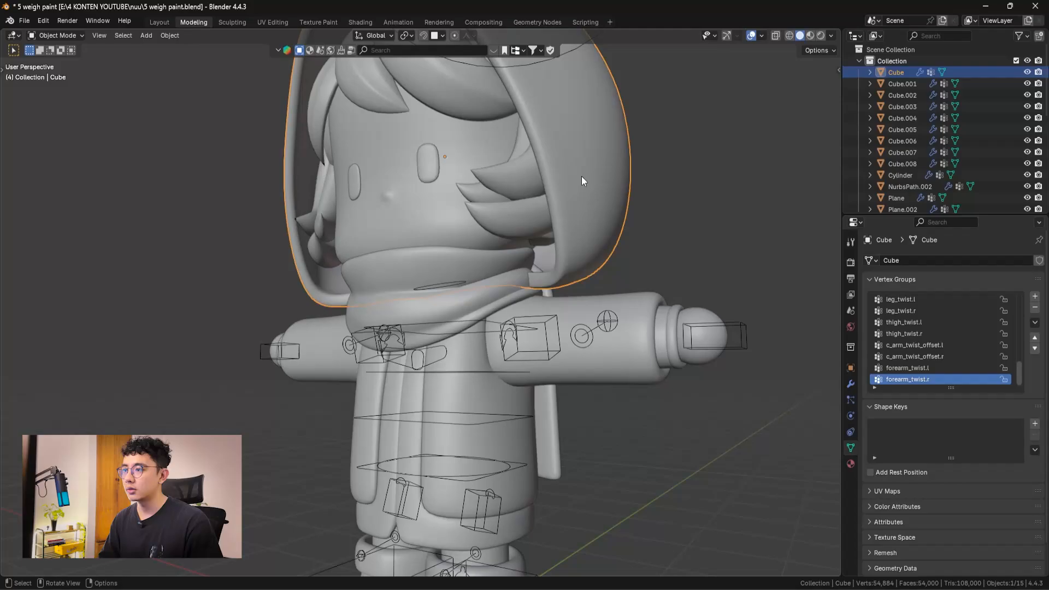
pyautogui.click(61, 35)
pyautogui.click(69, 97)
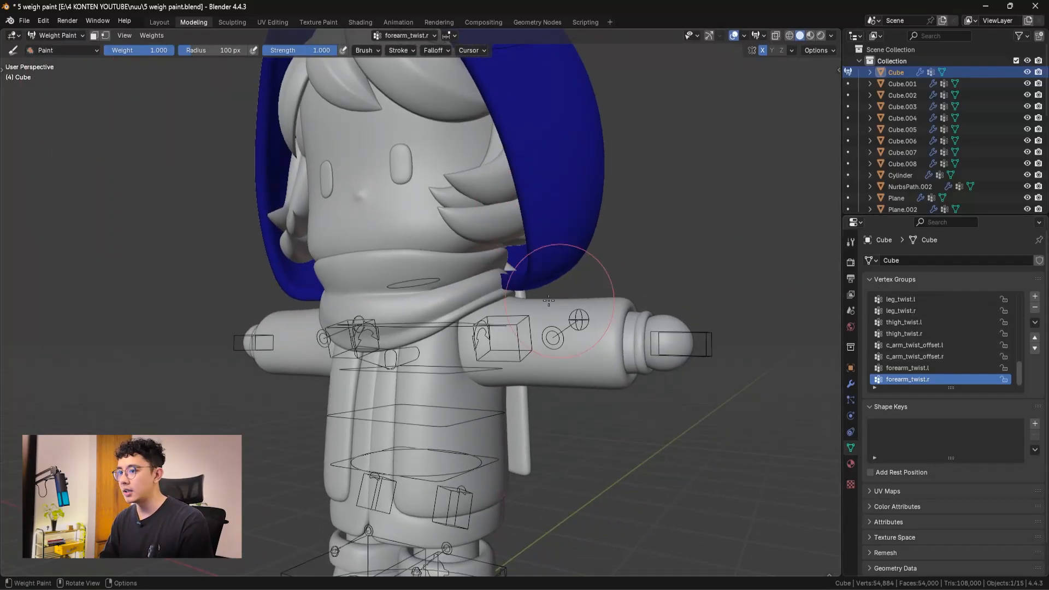
# - Go through the hood's vertex groups and make shoulder.r the active group
pyautogui.scroll(-2, 548, 300)
pyautogui.moveTo(552, 301); pyautogui.dragTo(598, 305, button='middle')
pyautogui.keyDown('ctrl'); pyautogui.scroll(4, 950, 353); pyautogui.keyUp('ctrl')
pyautogui.keyDown('ctrl'); pyautogui.scroll(-1, 950, 353); pyautogui.keyUp('ctrl')
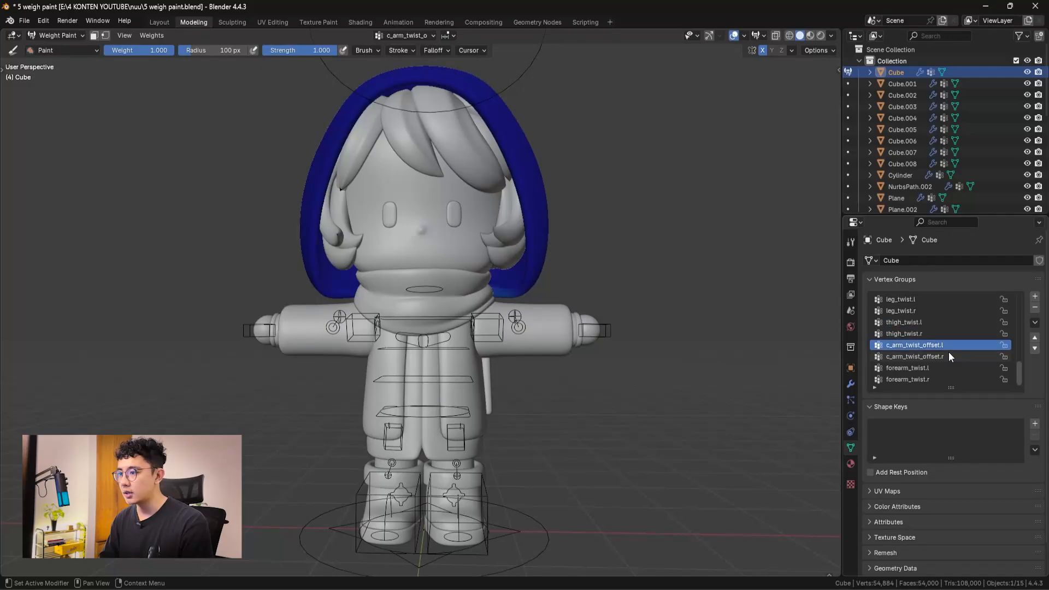
pyautogui.keyDown('ctrl'); pyautogui.scroll(20, 948, 356); pyautogui.keyUp('ctrl')
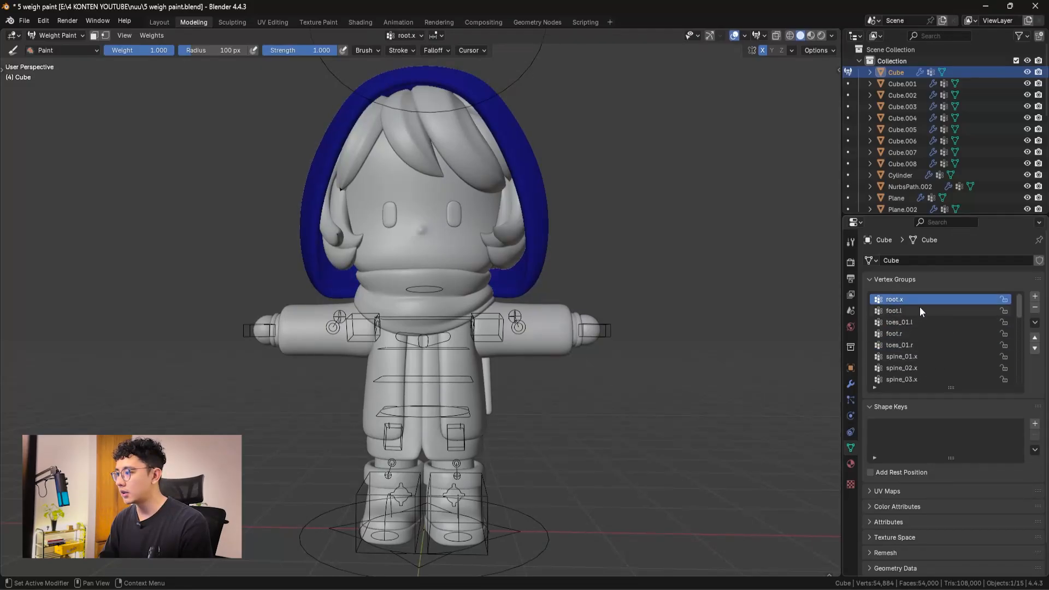
pyautogui.moveTo(426, 310); pyautogui.dragTo(455, 311, button='middle')
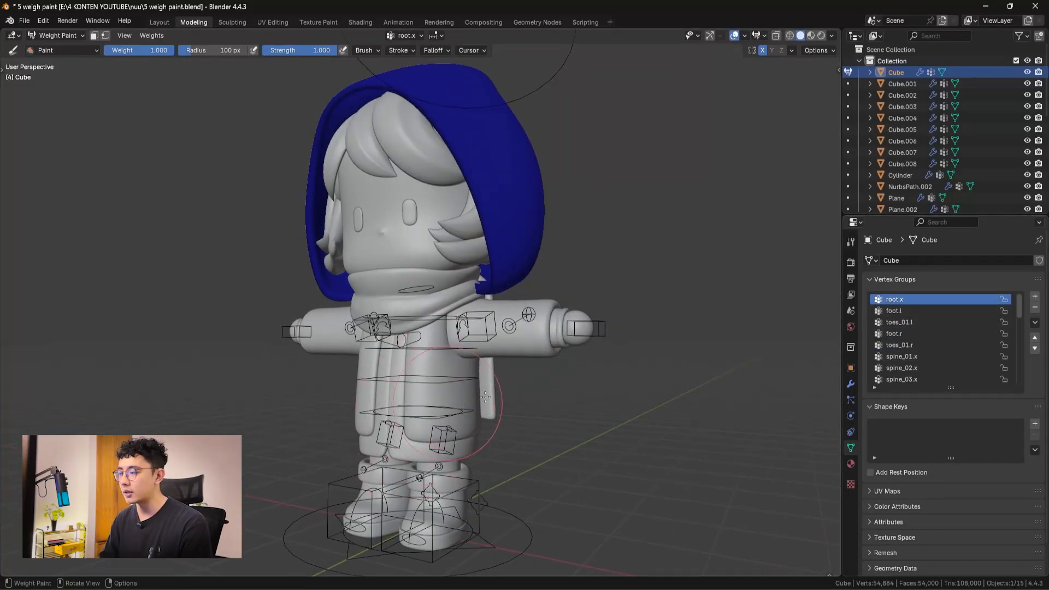
pyautogui.keyDown('ctrl'); pyautogui.scroll(-1, 936, 343); pyautogui.keyUp('ctrl')
pyautogui.keyDown('ctrl'); pyautogui.scroll(-8, 896, 324); pyautogui.keyUp('ctrl')
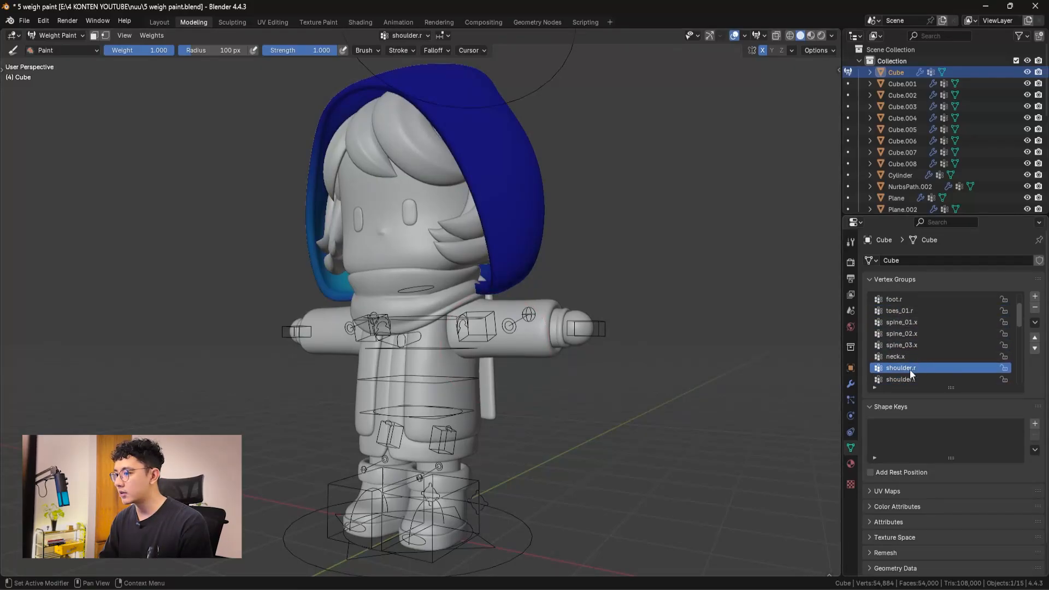
# - Set the paint brush to weight 0.000 and a radius of 171 px
pyautogui.moveTo(416, 268)
pyautogui.mouseDown(button='middle')
pyautogui.moveTo(535, 268)
pyautogui.moveTo(356, 262)
pyautogui.mouseUp(button='middle')
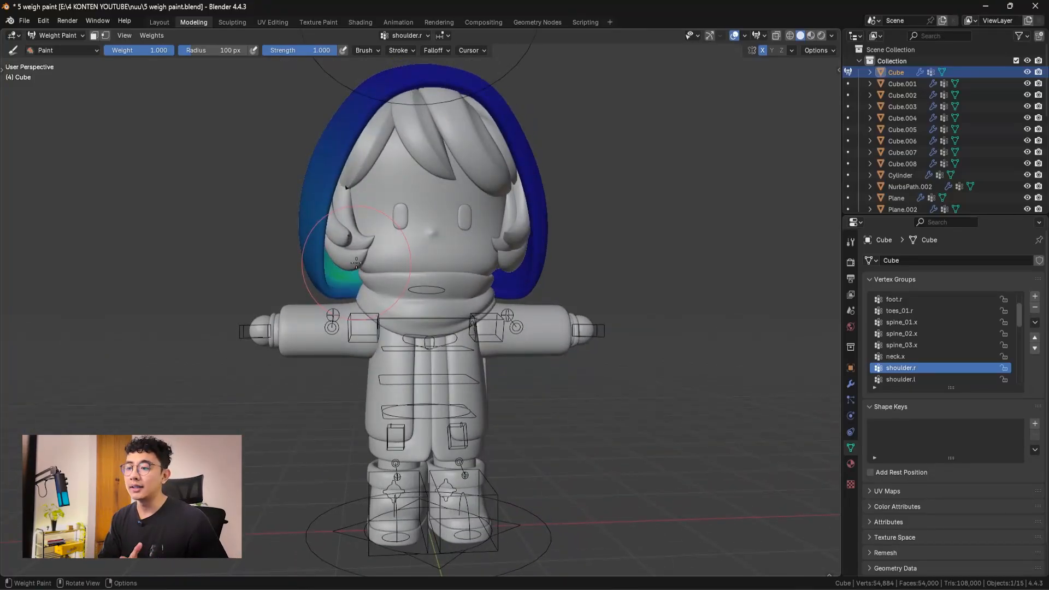
pyautogui.moveTo(394, 240); pyautogui.dragTo(399, 139, button='middle')
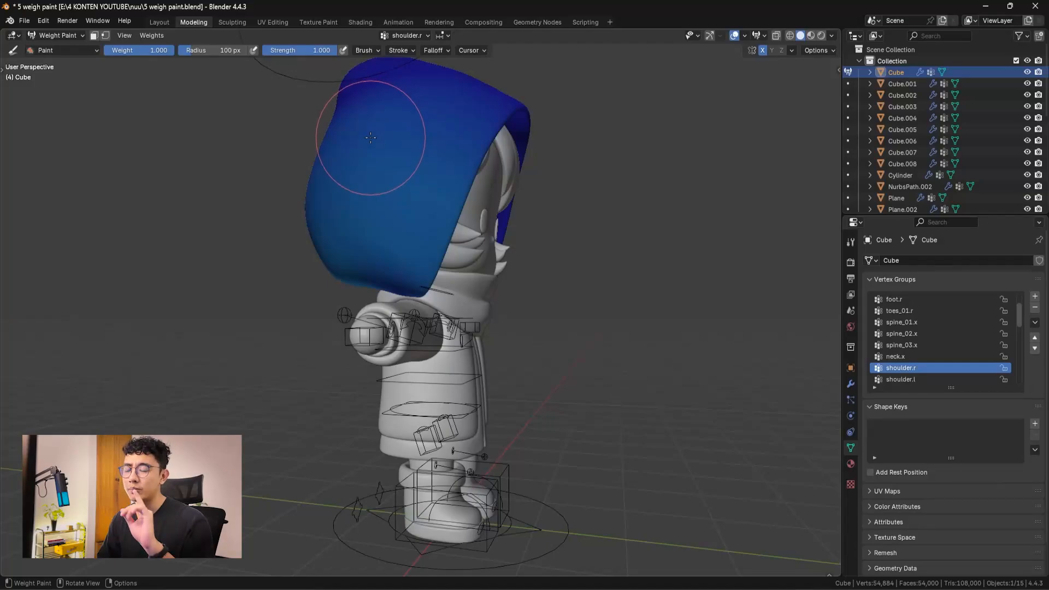
pyautogui.moveTo(434, 198)
pyautogui.mouseDown(button='middle')
pyautogui.moveTo(402, 164)
pyautogui.moveTo(424, 216)
pyautogui.mouseUp(button='middle')
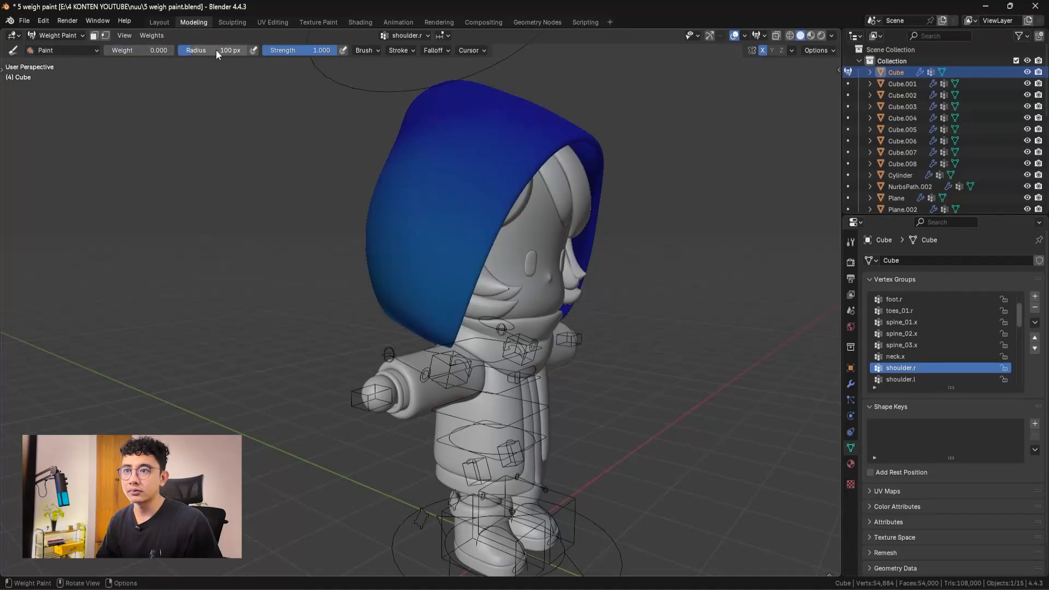
pyautogui.press('f')
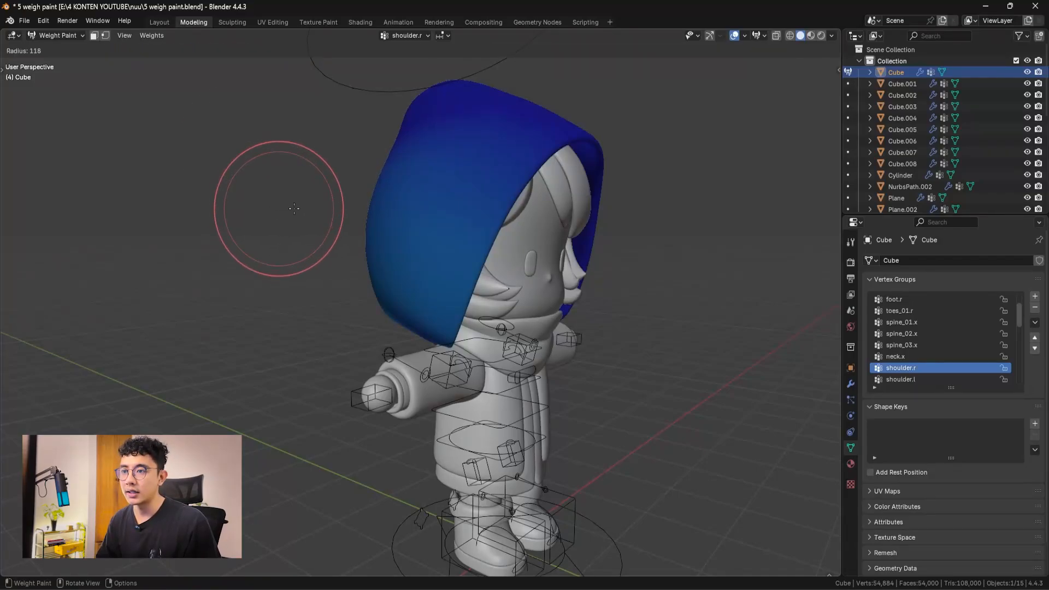
pyautogui.click(319, 218)
# - Paint zero weight over the hood's outer side and back to clear its shoulder.r influence
pyautogui.moveTo(319, 218); pyautogui.dragTo(366, 224, button='middle')
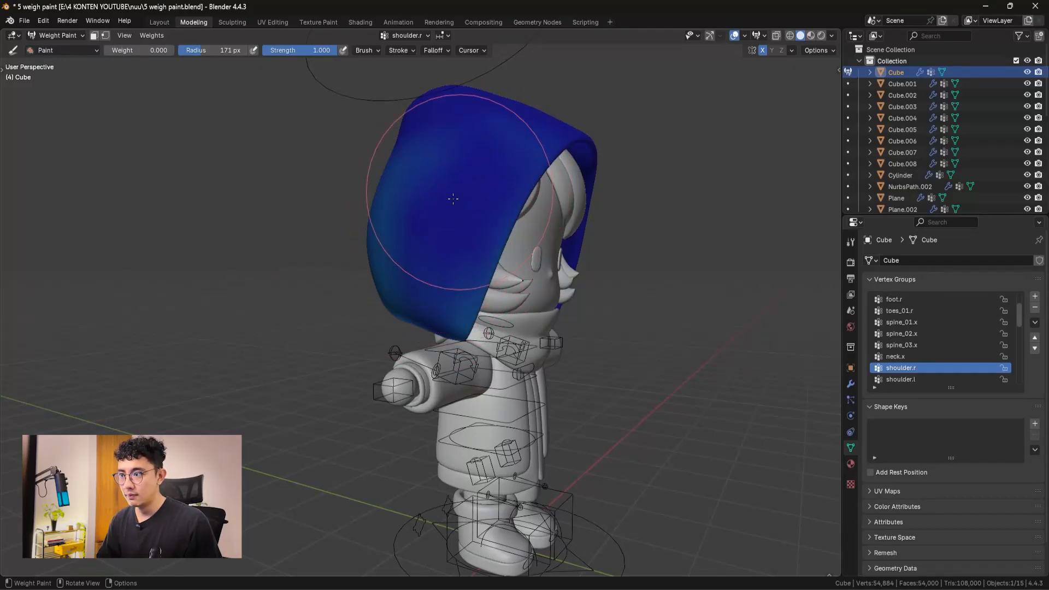
pyautogui.moveTo(453, 198)
pyautogui.mouseDown(button='middle')
pyautogui.moveTo(445, 227)
pyautogui.moveTo(469, 211)
pyautogui.mouseUp(button='middle')
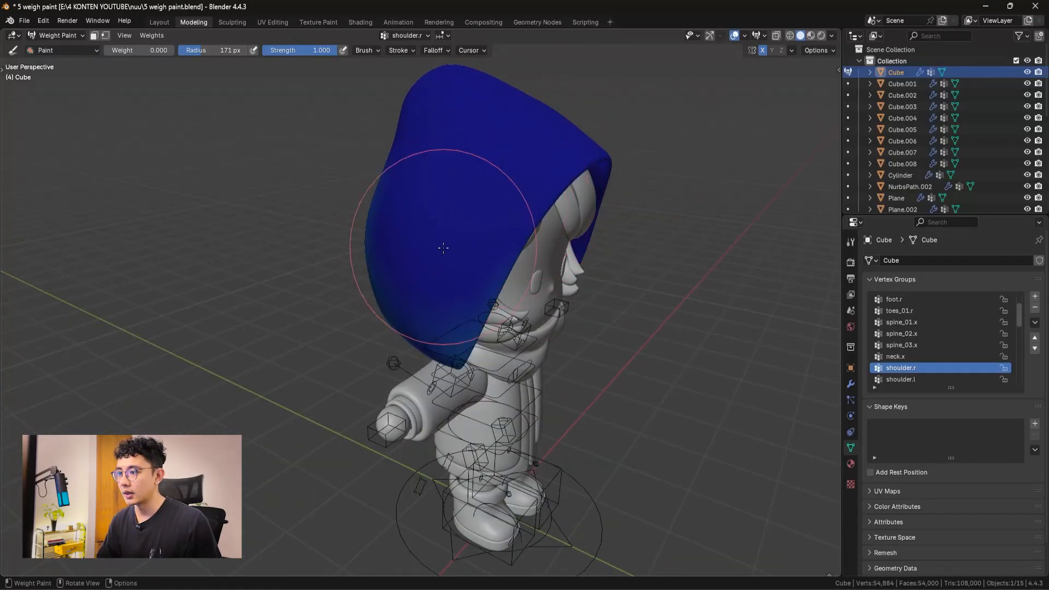
pyautogui.moveTo(443, 248)
pyautogui.mouseDown(button='middle')
pyautogui.moveTo(466, 252)
pyautogui.moveTo(432, 240)
pyautogui.moveTo(405, 207)
pyautogui.moveTo(485, 236)
pyautogui.moveTo(449, 235)
pyautogui.moveTo(461, 199)
pyautogui.mouseUp(button='middle')
pyautogui.press('Return')
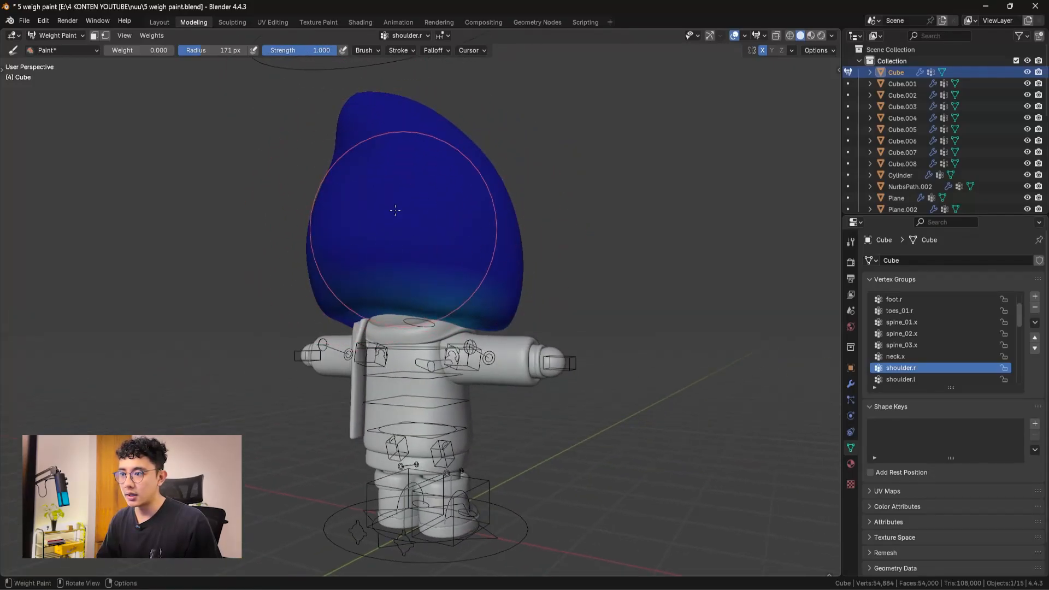
pyautogui.moveTo(395, 209)
pyautogui.mouseDown(button='middle')
pyautogui.moveTo(330, 260)
pyautogui.moveTo(377, 268)
pyautogui.moveTo(351, 281)
pyautogui.moveTo(490, 276)
pyautogui.moveTo(377, 251)
pyautogui.moveTo(358, 258)
pyautogui.moveTo(344, 235)
pyautogui.mouseUp(button='middle')
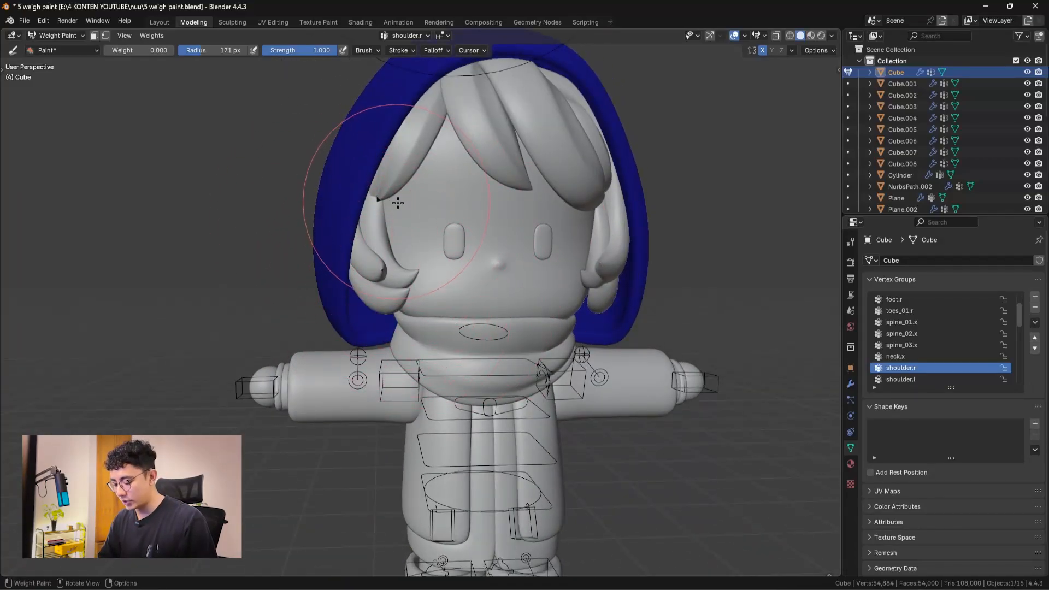
# - Isolate the hood in local view, paint zero shoulder.r weight over its inside, and check the shoulder.l group
pyautogui.press('KP_Divide')
pyautogui.moveTo(370, 356); pyautogui.dragTo(402, 262, button='middle')
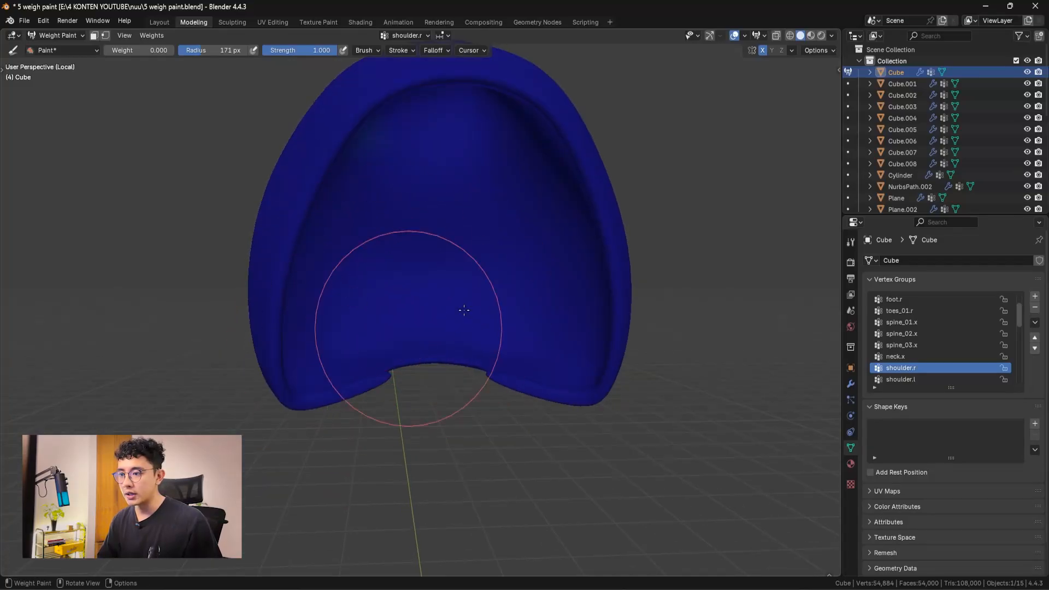
pyautogui.moveTo(387, 316); pyautogui.dragTo(448, 182, button='middle')
pyautogui.moveTo(404, 224); pyautogui.dragTo(445, 258, button='middle')
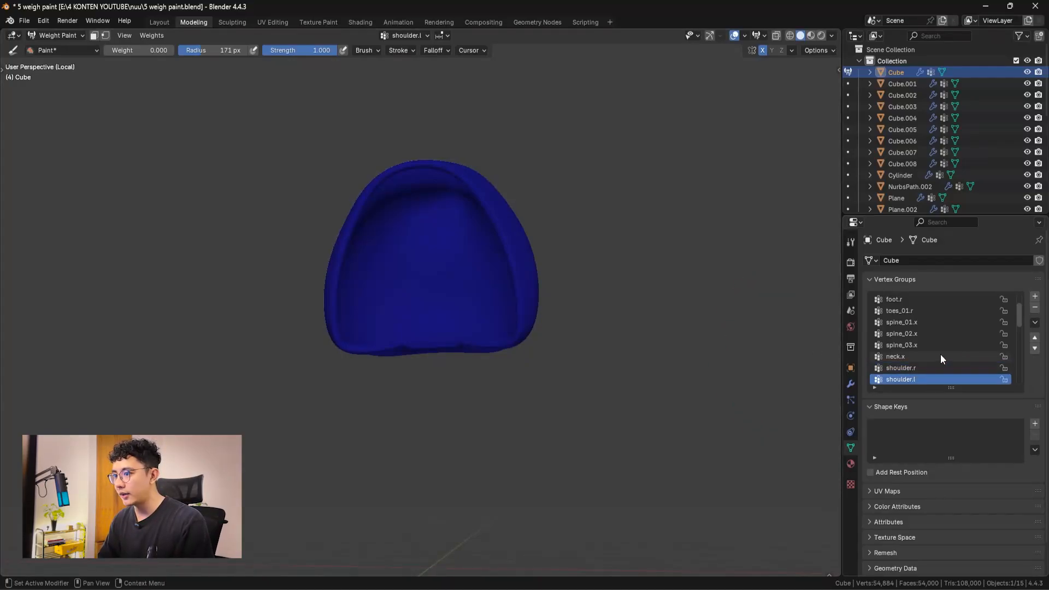
pyautogui.moveTo(426, 306); pyautogui.dragTo(377, 276, button='middle')
pyautogui.moveTo(423, 208); pyautogui.dragTo(431, 164, button='middle')
# - Try painting the hood's head.x group with a brush weight of 0.519, and undo it
pyautogui.keyDown('ctrl'); pyautogui.scroll(-1, 950, 350); pyautogui.keyUp('ctrl')
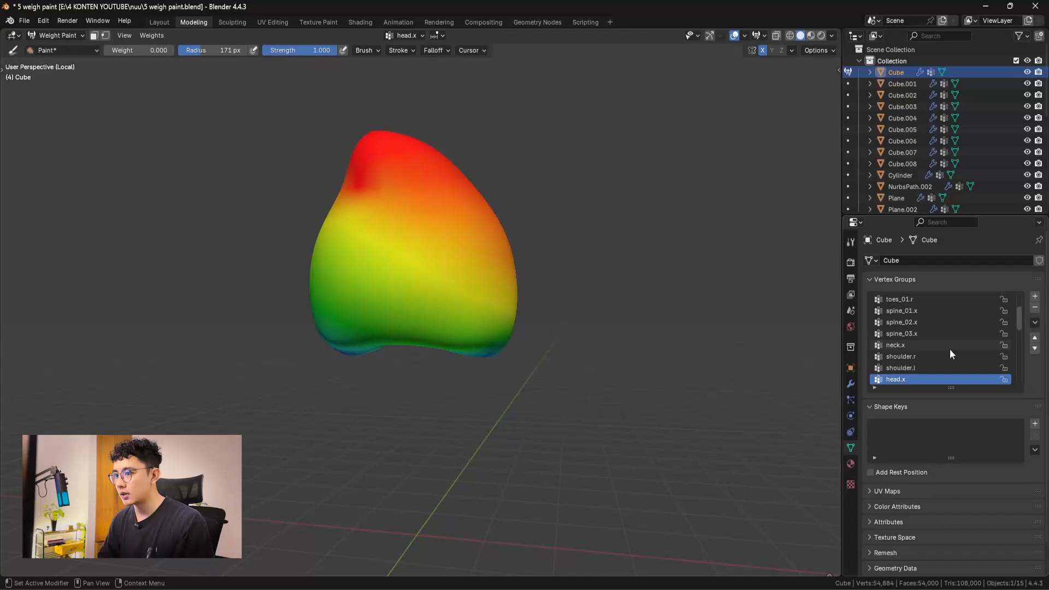
pyautogui.moveTo(415, 257)
pyautogui.mouseDown(button='middle')
pyautogui.moveTo(405, 262)
pyautogui.moveTo(536, 286)
pyautogui.moveTo(414, 251)
pyautogui.moveTo(497, 243)
pyautogui.moveTo(374, 139)
pyautogui.mouseUp(button='middle')
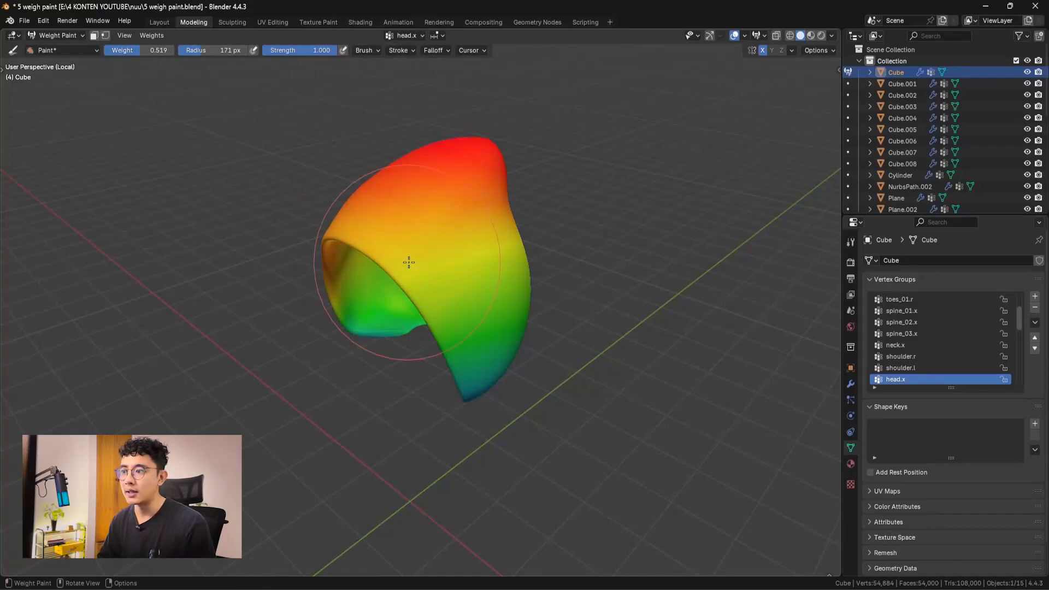
pyautogui.moveTo(409, 262); pyautogui.dragTo(367, 243, button='middle')
pyautogui.moveTo(371, 240); pyautogui.dragTo(437, 270)
pyautogui.hotkey('ctrl', 'z')
pyautogui.hotkey('ctrl', 'z')
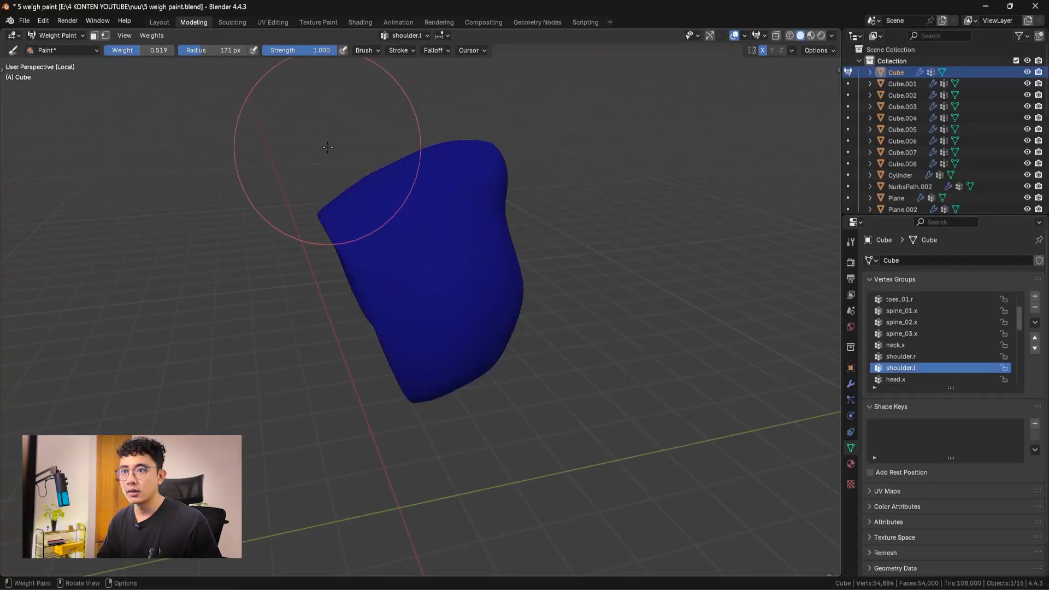
# - Make head.x the active group, raise the brush weight to 0.939 and paint over the hood's outer surface
pyautogui.click(953, 379)
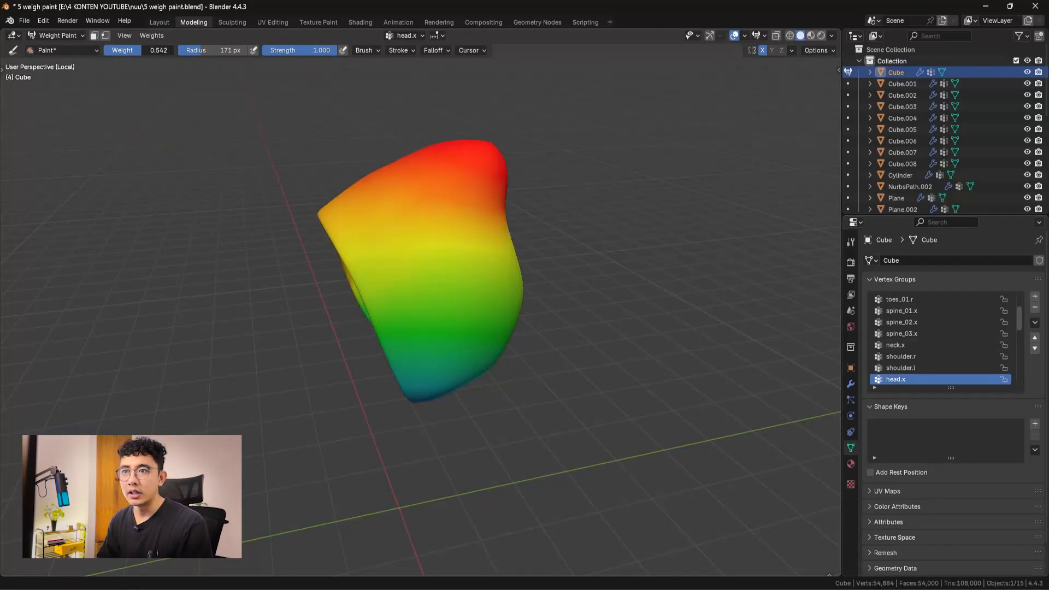
pyautogui.moveTo(477, 296); pyautogui.dragTo(459, 300, button='middle')
pyautogui.moveTo(393, 217)
pyautogui.mouseDown()
pyautogui.moveTo(412, 227)
pyautogui.moveTo(363, 210)
pyautogui.mouseUp()
pyautogui.moveTo(363, 210); pyautogui.dragTo(400, 235, button='middle')
pyautogui.moveTo(400, 235); pyautogui.dragTo(409, 253)
pyautogui.moveTo(424, 261); pyautogui.dragTo(385, 240, button='middle')
pyautogui.moveTo(385, 240); pyautogui.dragTo(417, 247)
pyautogui.moveTo(417, 247); pyautogui.dragTo(389, 253, button='middle')
pyautogui.moveTo(389, 252)
pyautogui.mouseDown()
pyautogui.moveTo(435, 272)
pyautogui.moveTo(413, 279)
pyautogui.moveTo(363, 266)
pyautogui.moveTo(342, 295)
pyautogui.mouseUp()
pyautogui.moveTo(405, 298); pyautogui.dragTo(342, 267, button='middle')
pyautogui.moveTo(342, 267)
pyautogui.mouseDown()
pyautogui.moveTo(393, 248)
pyautogui.moveTo(361, 304)
pyautogui.moveTo(386, 300)
pyautogui.mouseUp()
pyautogui.moveTo(387, 299); pyautogui.dragTo(342, 276, button='middle')
pyautogui.moveTo(342, 276)
pyautogui.mouseDown()
pyautogui.moveTo(398, 281)
pyautogui.moveTo(466, 267)
pyautogui.mouseUp()
pyautogui.moveTo(466, 266); pyautogui.dragTo(416, 255, button='middle')
pyautogui.moveTo(416, 256)
pyautogui.mouseDown()
pyautogui.moveTo(445, 251)
pyautogui.moveTo(461, 278)
pyautogui.mouseUp()
pyautogui.moveTo(461, 277); pyautogui.dragTo(389, 276, button='middle')
pyautogui.moveTo(389, 276); pyautogui.dragTo(485, 301)
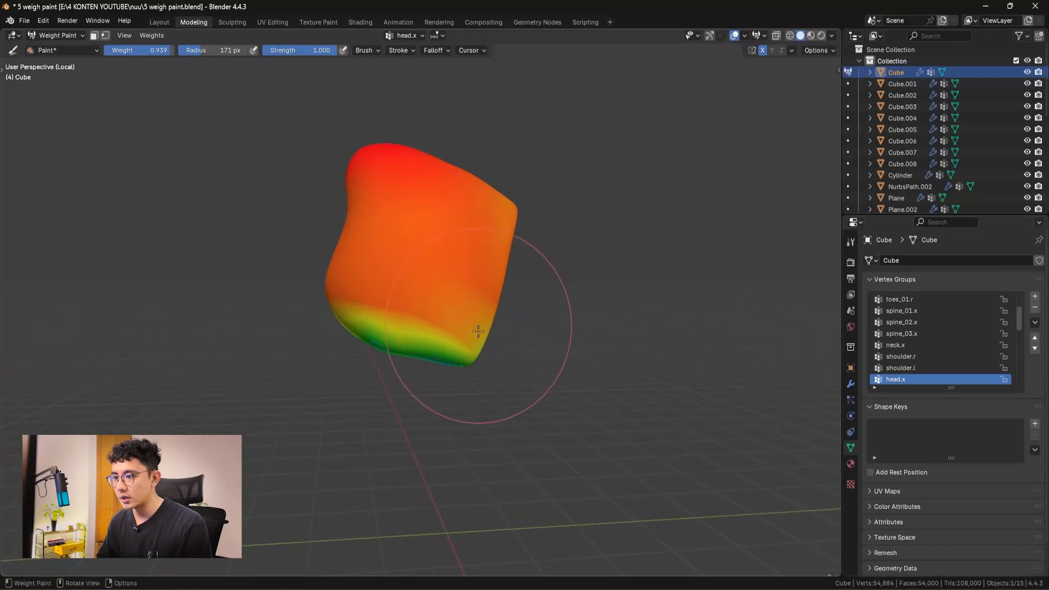
# - Paint the head.x weight of 0.939 over the hood's inner surface and front rim
pyautogui.moveTo(480, 328)
pyautogui.mouseDown(button='middle')
pyautogui.moveTo(408, 304)
pyautogui.moveTo(385, 269)
pyautogui.mouseUp(button='middle')
pyautogui.moveTo(385, 268); pyautogui.dragTo(333, 286)
pyautogui.moveTo(339, 285)
pyautogui.mouseDown(button='middle')
pyautogui.moveTo(393, 272)
pyautogui.moveTo(403, 245)
pyautogui.mouseUp(button='middle')
pyautogui.moveTo(401, 244); pyautogui.dragTo(367, 241)
pyautogui.moveTo(369, 241); pyautogui.dragTo(434, 230, button='middle')
pyautogui.moveTo(433, 229); pyautogui.dragTo(445, 219)
pyautogui.moveTo(437, 221); pyautogui.dragTo(464, 220, button='middle')
pyautogui.moveTo(459, 220); pyautogui.dragTo(434, 227)
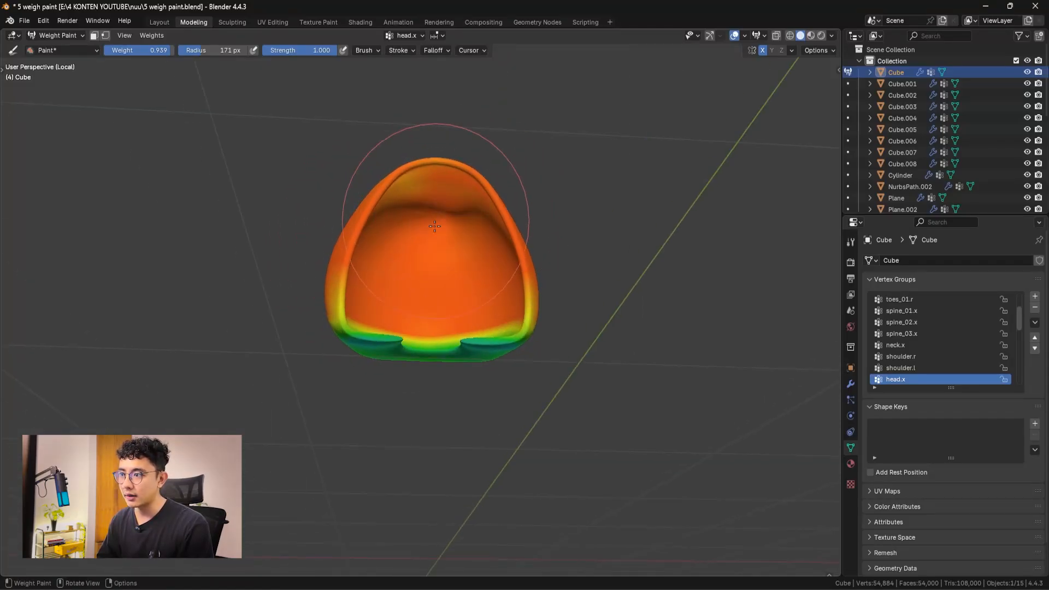
# - Check the hood's leg_stretch and thigh_stretch vertex groups for stray weight, continuing through to arm_stretch.l
pyautogui.moveTo(427, 206); pyautogui.dragTo(385, 252, button='middle')
pyautogui.keyDown('ctrl'); pyautogui.scroll(-1, 962, 340); pyautogui.keyUp('ctrl')
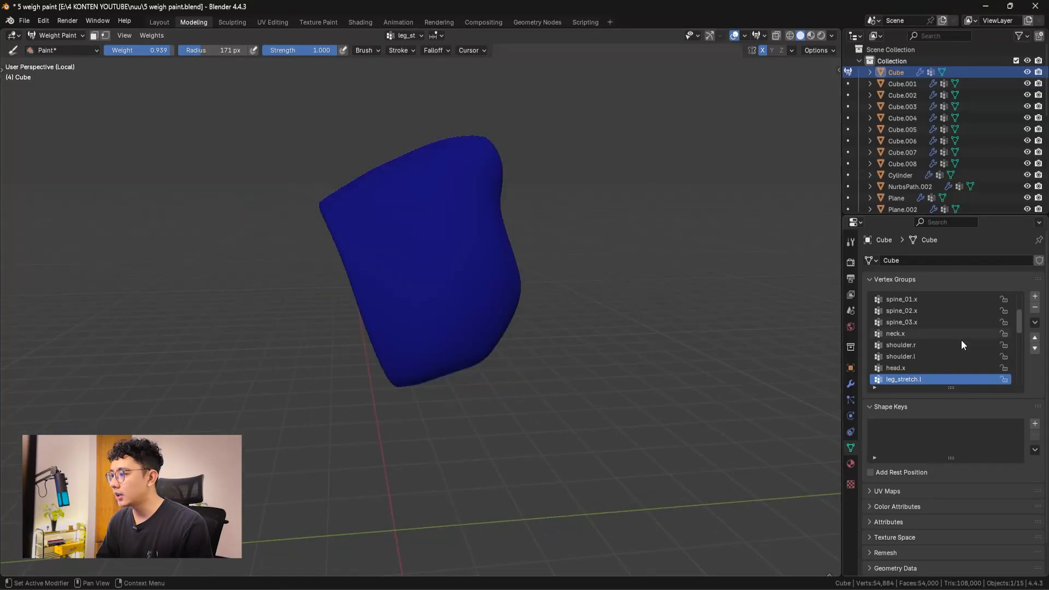
pyautogui.scroll(-3, 516, 327)
pyautogui.moveTo(515, 328); pyautogui.dragTo(570, 298, button='middle')
pyautogui.keyDown('ctrl'); pyautogui.scroll(-3, 931, 342); pyautogui.keyUp('ctrl')
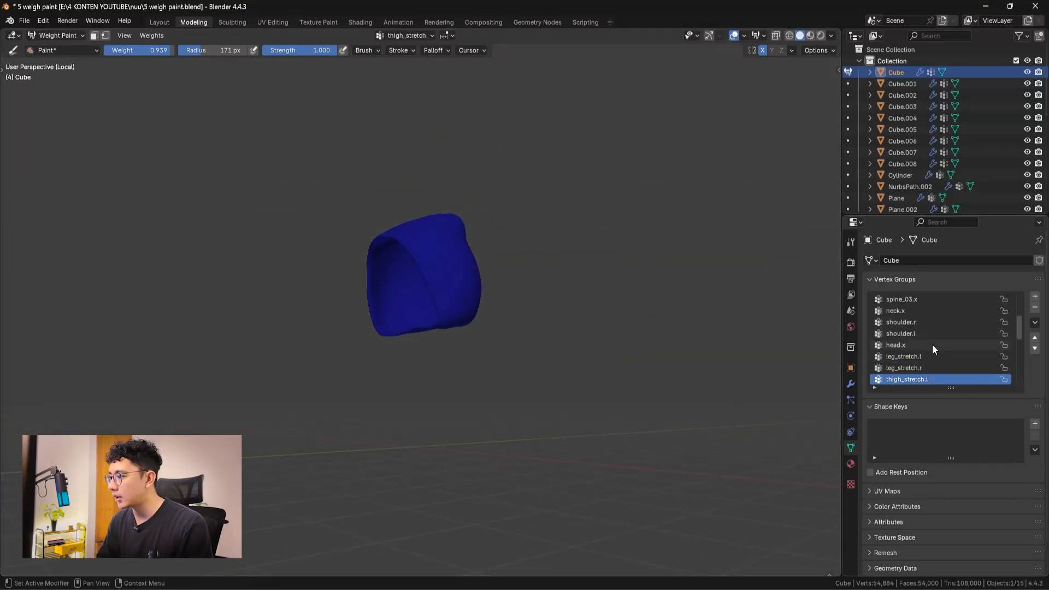
pyautogui.scroll(5, 541, 319)
pyautogui.keyDown('ctrl'); pyautogui.scroll(-1, 937, 339); pyautogui.keyUp('ctrl')
pyautogui.keyDown('ctrl'); pyautogui.scroll(1, 936, 339); pyautogui.keyUp('ctrl')
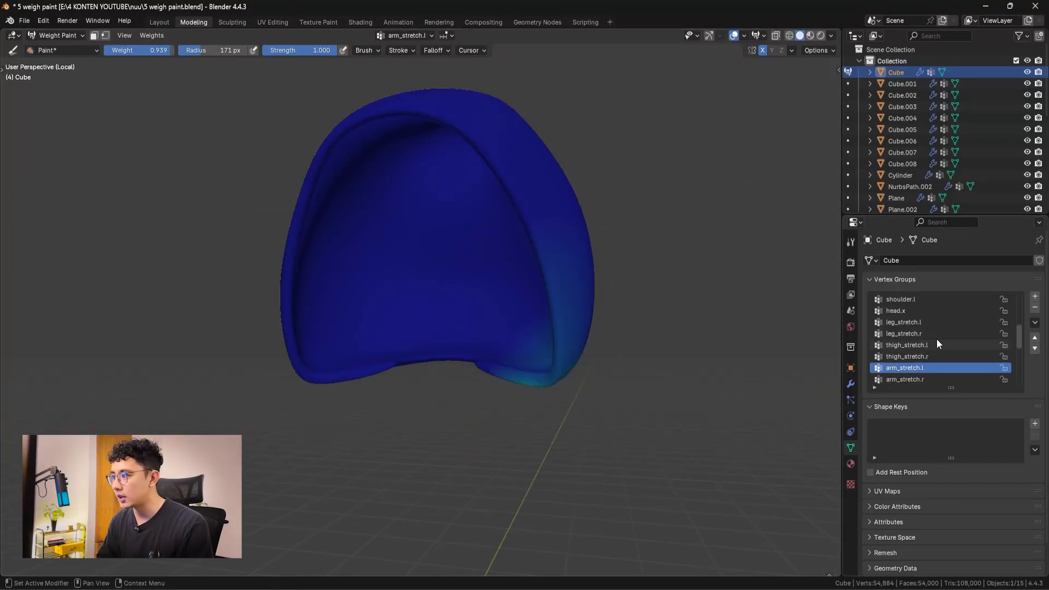
# - Set the brush weight to 0.000 and paint the arm_stretch.l influence off the hood's side and lower edge
pyautogui.moveTo(679, 374); pyautogui.dragTo(587, 343, button='middle')
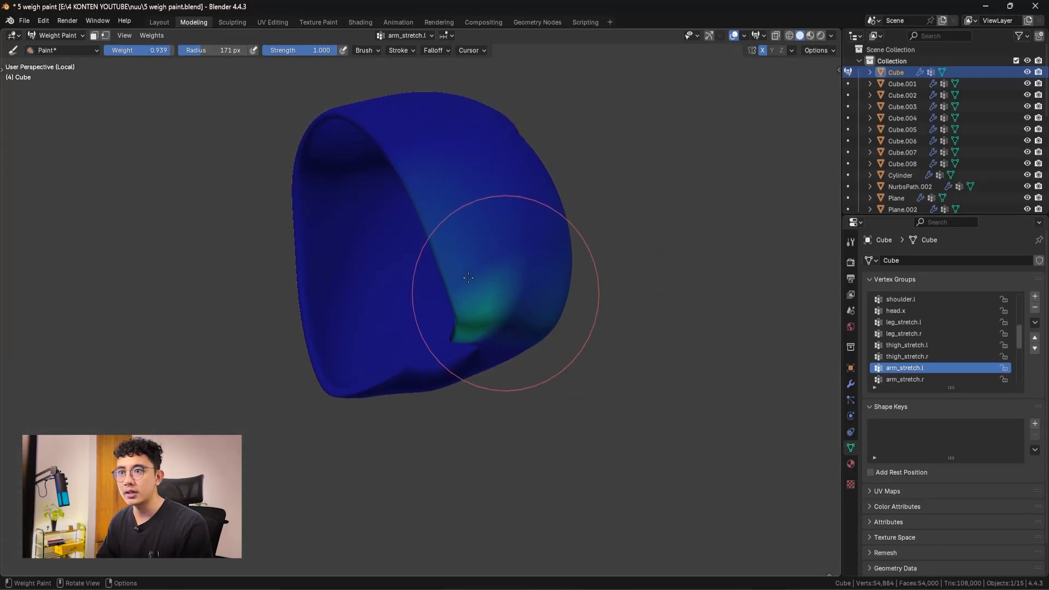
pyautogui.click(491, 223)
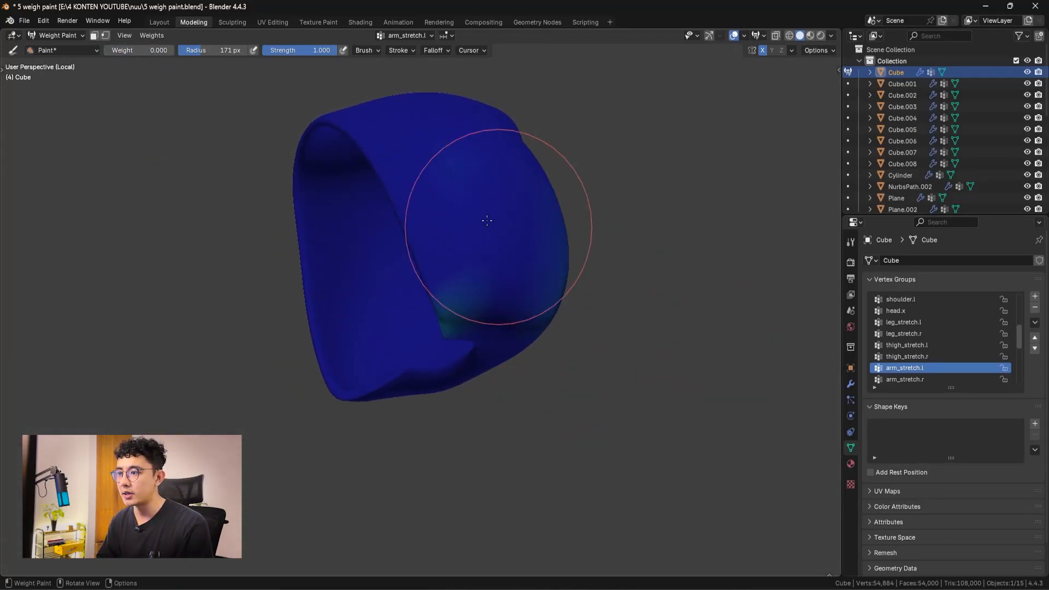
pyautogui.moveTo(473, 300)
pyautogui.mouseDown(button='middle')
pyautogui.moveTo(330, 248)
pyautogui.moveTo(387, 272)
pyautogui.mouseUp(button='middle')
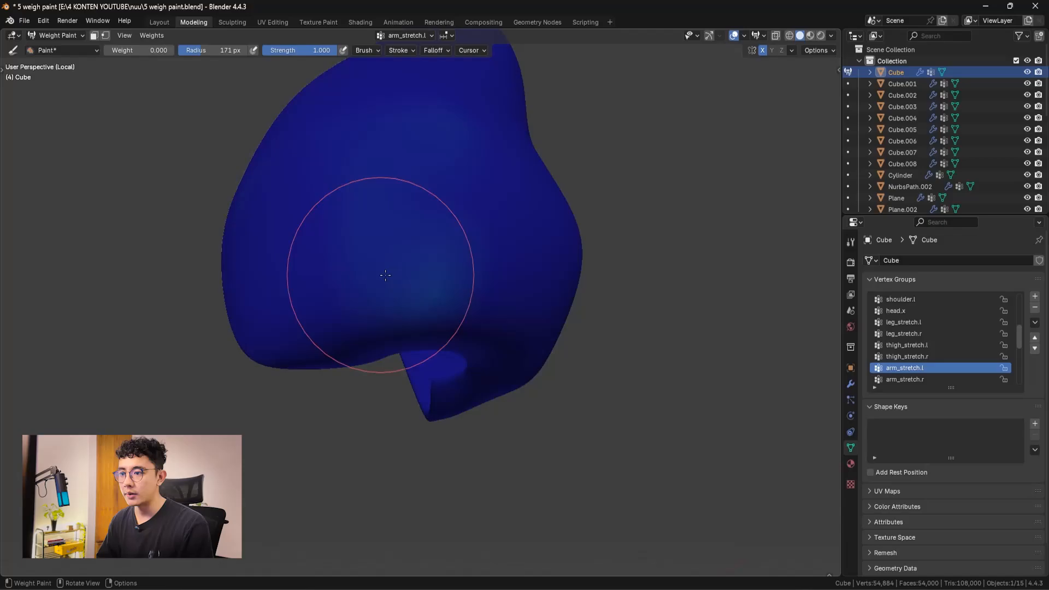
pyautogui.moveTo(494, 269)
pyautogui.mouseDown(button='middle')
pyautogui.moveTo(553, 268)
pyautogui.moveTo(333, 305)
pyautogui.moveTo(628, 253)
pyautogui.moveTo(411, 301)
pyautogui.moveTo(391, 269)
pyautogui.moveTo(304, 262)
pyautogui.mouseUp(button='middle')
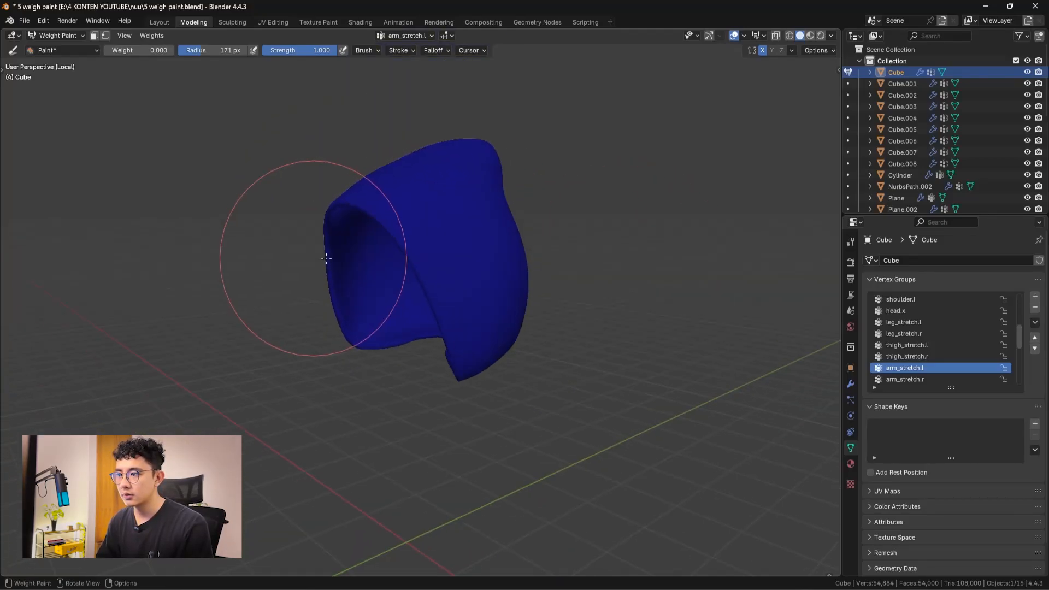
# - Check the hood for stray weight in the arm_stretch.r, forearm_stretch, hand, leg_twist and thigh_twist groups
pyautogui.click(905, 379)
pyautogui.moveTo(492, 313)
pyautogui.mouseDown(button='middle')
pyautogui.moveTo(634, 286)
pyautogui.moveTo(604, 307)
pyautogui.moveTo(392, 253)
pyautogui.moveTo(418, 228)
pyautogui.moveTo(415, 175)
pyautogui.moveTo(375, 269)
pyautogui.moveTo(457, 199)
pyautogui.moveTo(432, 216)
pyautogui.moveTo(421, 281)
pyautogui.moveTo(485, 293)
pyautogui.moveTo(402, 265)
pyautogui.mouseUp(button='middle')
pyautogui.keyDown('ctrl'); pyautogui.scroll(-1, 933, 327); pyautogui.keyUp('ctrl')
pyautogui.moveTo(473, 340)
pyautogui.mouseDown(button='middle')
pyautogui.moveTo(480, 277)
pyautogui.moveTo(499, 295)
pyautogui.moveTo(526, 295)
pyautogui.moveTo(450, 306)
pyautogui.mouseUp(button='middle')
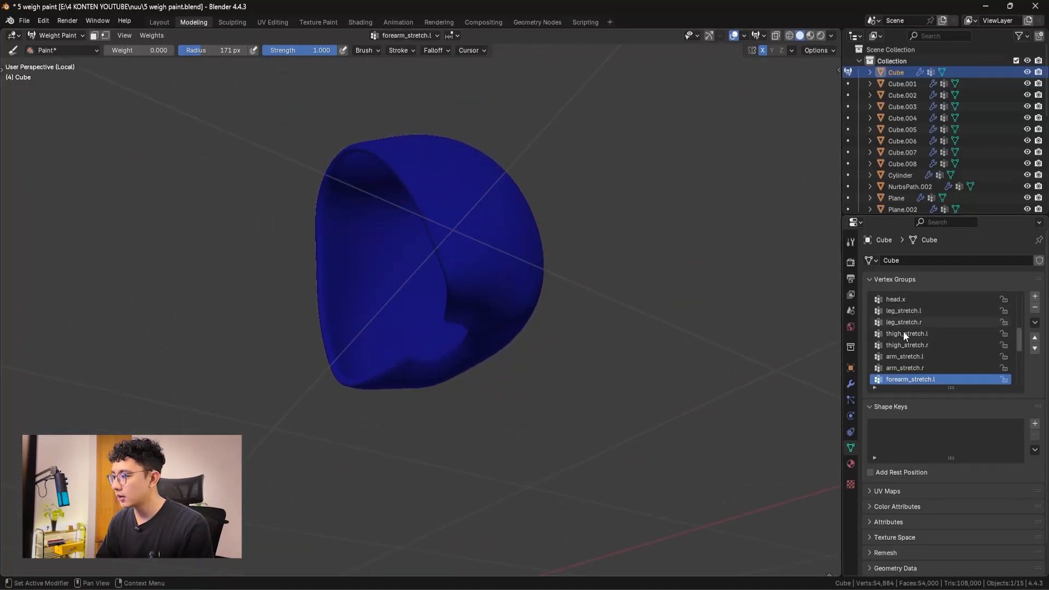
pyautogui.keyDown('ctrl'); pyautogui.scroll(-1, 926, 351); pyautogui.keyUp('ctrl')
pyautogui.moveTo(535, 311); pyautogui.dragTo(600, 315, button='middle')
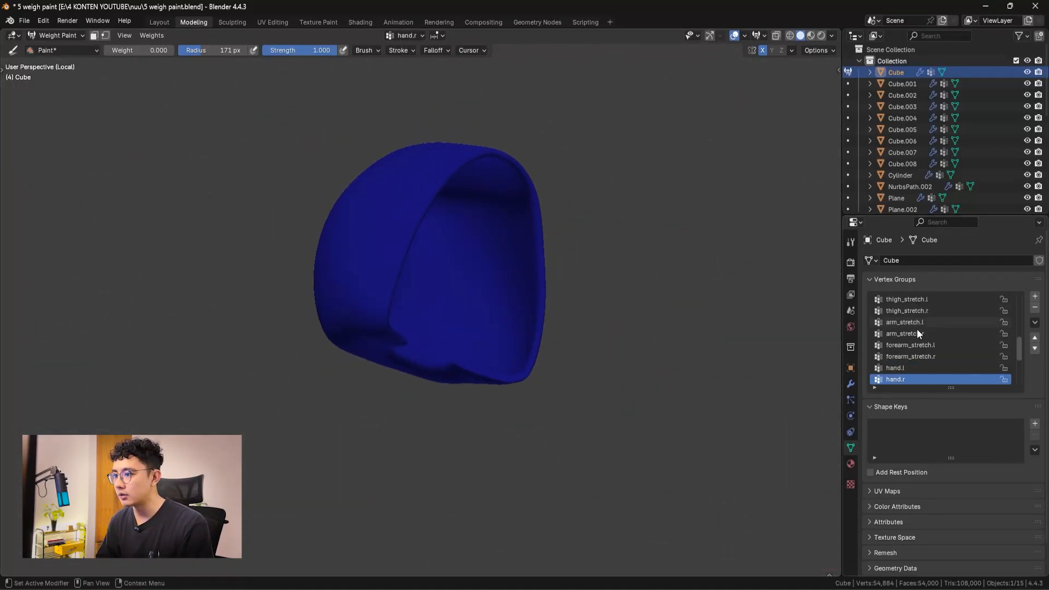
pyautogui.keyDown('ctrl'); pyautogui.scroll(-4, 922, 330); pyautogui.keyUp('ctrl')
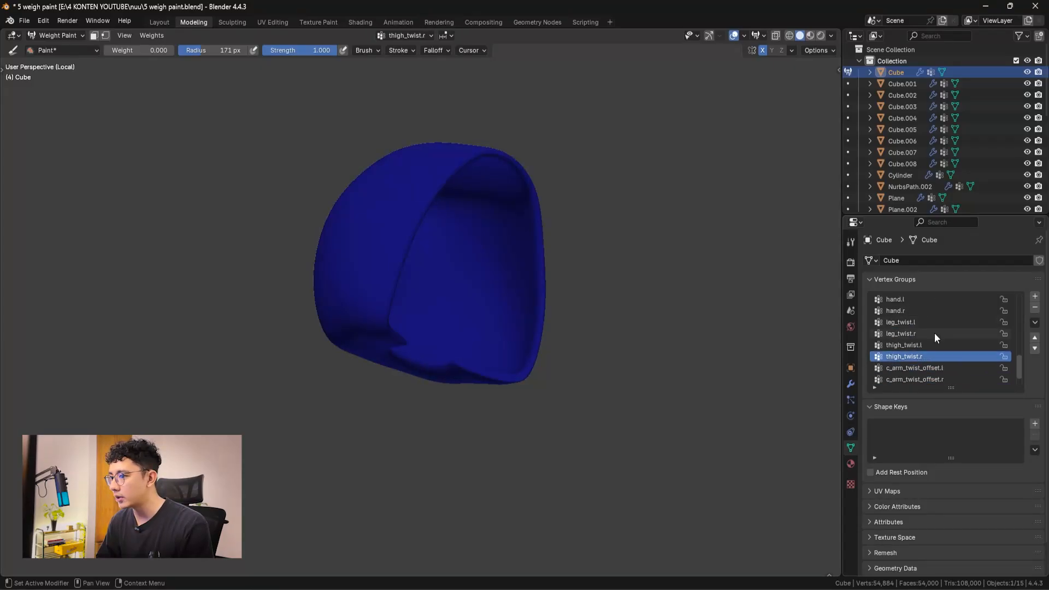
# - Make c_arm_twist_offset.l the active group and paint zero weight over the hood's lower edge
pyautogui.keyDown('ctrl'); pyautogui.scroll(-1, 934, 333); pyautogui.keyUp('ctrl')
pyautogui.moveTo(481, 328); pyautogui.dragTo(509, 342, button='middle')
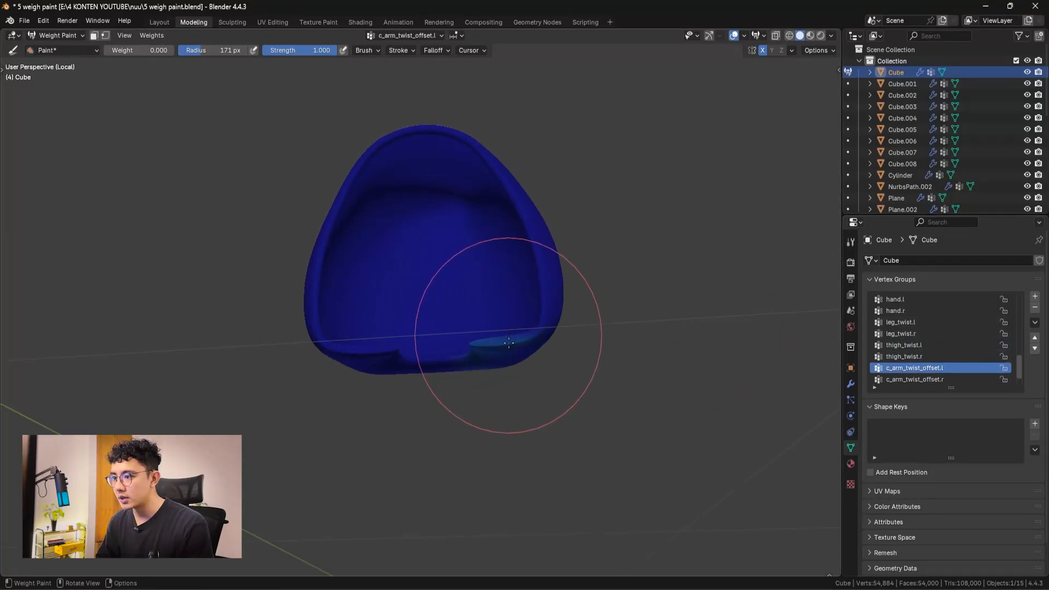
pyautogui.moveTo(398, 227); pyautogui.dragTo(363, 300, button='middle')
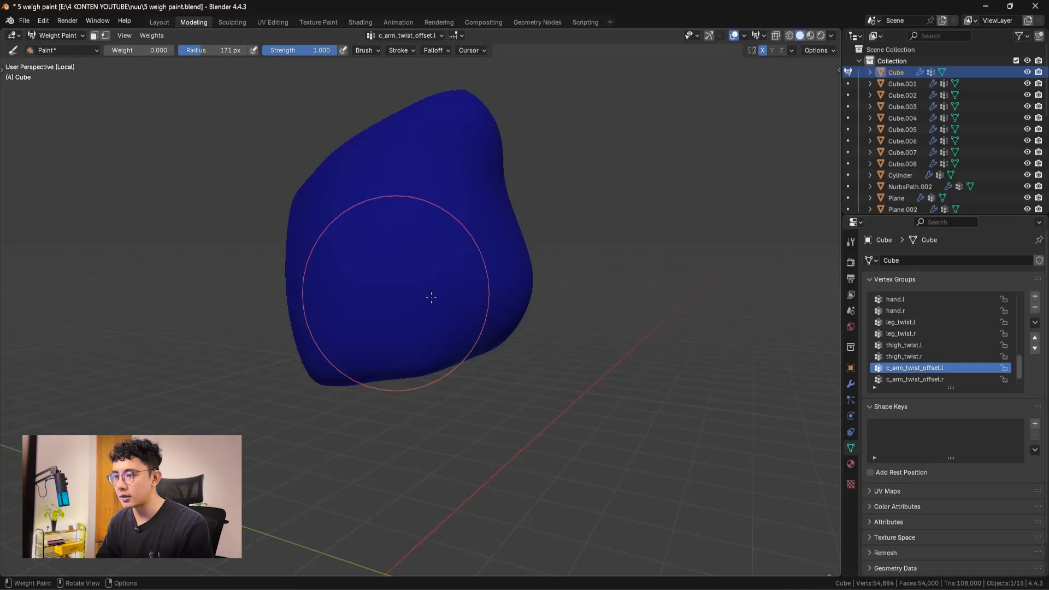
# - Check the hood's c_arm_twist_offset.r and forearm_twist groups, plus the root and foot groups, for leftover weight
pyautogui.keyDown('ctrl'); pyautogui.scroll(-1, 988, 335); pyautogui.keyUp('ctrl')
pyautogui.moveTo(492, 257)
pyautogui.mouseDown(button='middle')
pyautogui.moveTo(470, 241)
pyautogui.moveTo(503, 232)
pyautogui.moveTo(497, 244)
pyautogui.moveTo(520, 229)
pyautogui.moveTo(389, 286)
pyautogui.moveTo(344, 276)
pyautogui.moveTo(496, 211)
pyautogui.moveTo(435, 265)
pyautogui.moveTo(454, 241)
pyautogui.moveTo(439, 231)
pyautogui.mouseUp(button='middle')
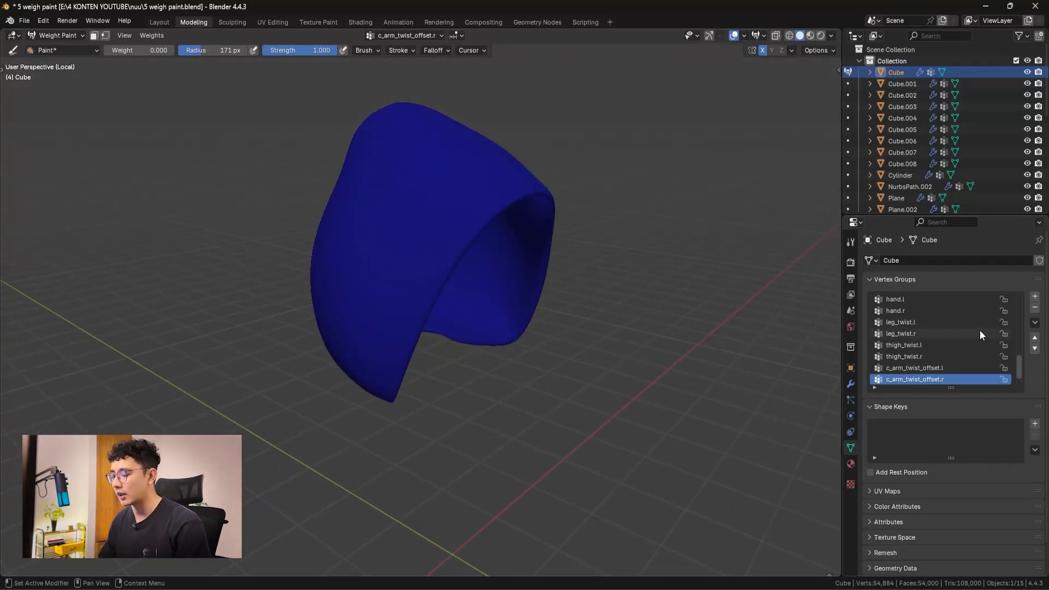
pyautogui.keyDown('ctrl'); pyautogui.scroll(-1, 979, 330); pyautogui.keyUp('ctrl')
pyautogui.keyDown('ctrl'); pyautogui.scroll(-1, 979, 334); pyautogui.keyUp('ctrl')
pyautogui.keyDown('ctrl'); pyautogui.scroll(10, 970, 342); pyautogui.keyUp('ctrl')
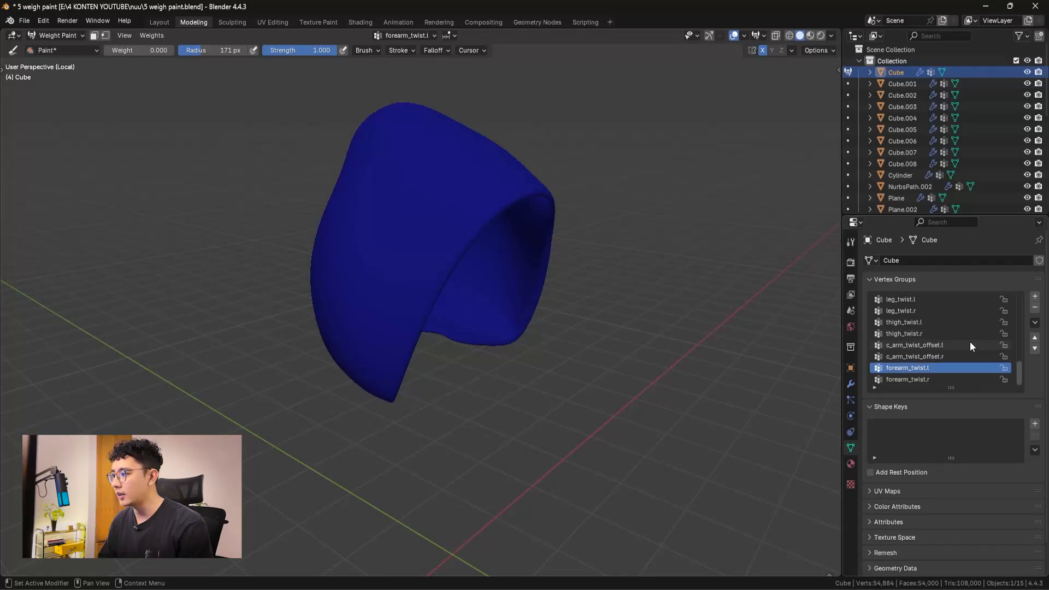
pyautogui.keyDown('ctrl'); pyautogui.scroll(-3, 972, 343); pyautogui.keyUp('ctrl')
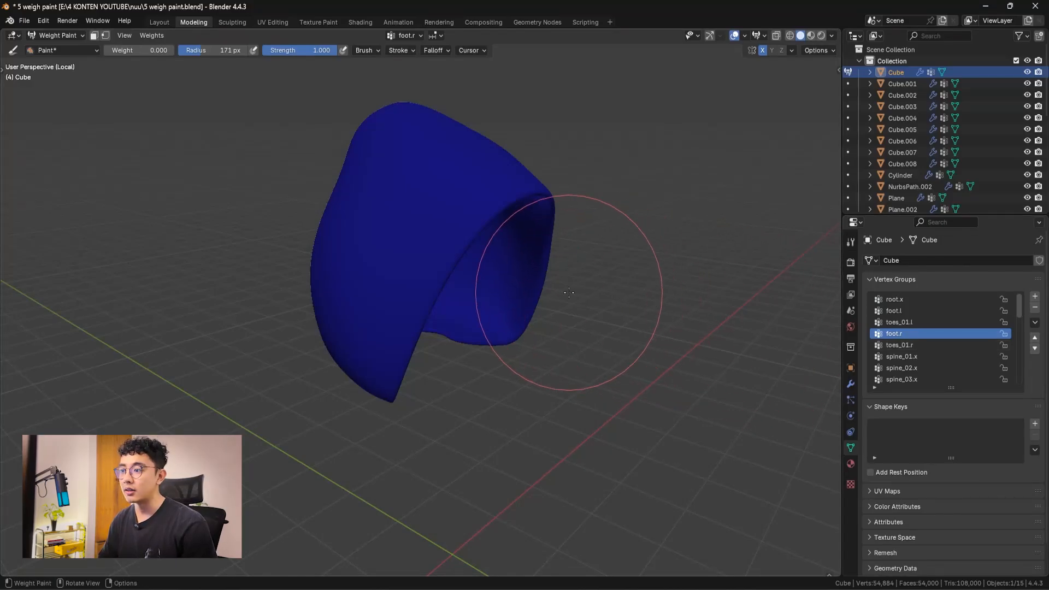
# - Exit the hood's local view and return to Object Mode
pyautogui.press('KP_Divide')
pyautogui.click(67, 37)
pyautogui.click(50, 47)
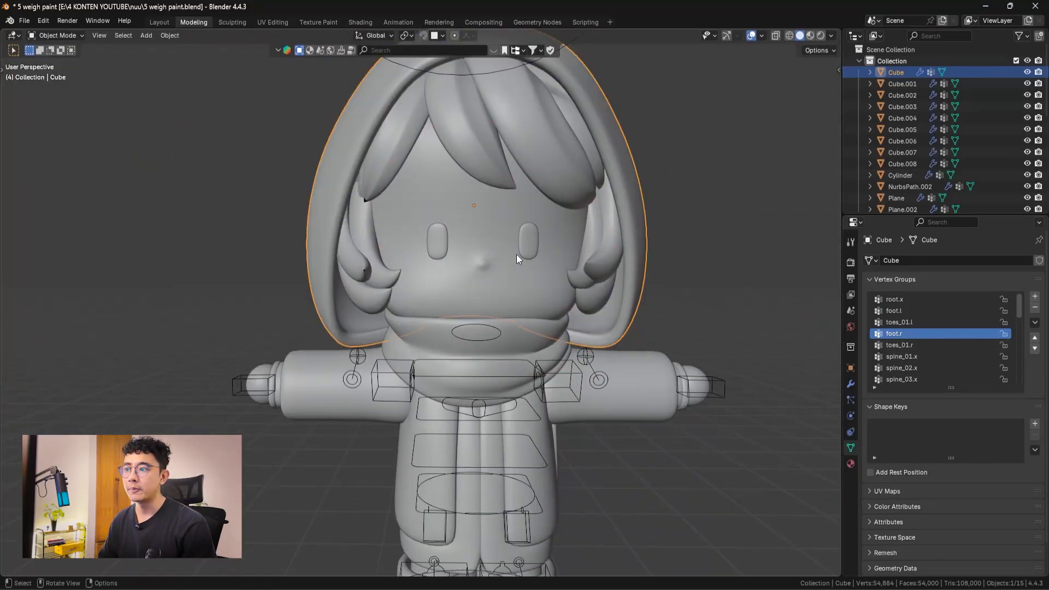
# - Test the hood by moving the rig's c_hand_ik.l bone in Pose Mode, and cancel the move
pyautogui.scroll(-3, 517, 254)
pyautogui.moveTo(527, 239); pyautogui.dragTo(612, 360, button='middle')
pyautogui.click(612, 347)
pyautogui.hotkey('ctrl', 'Tab')
pyautogui.click(612, 359)
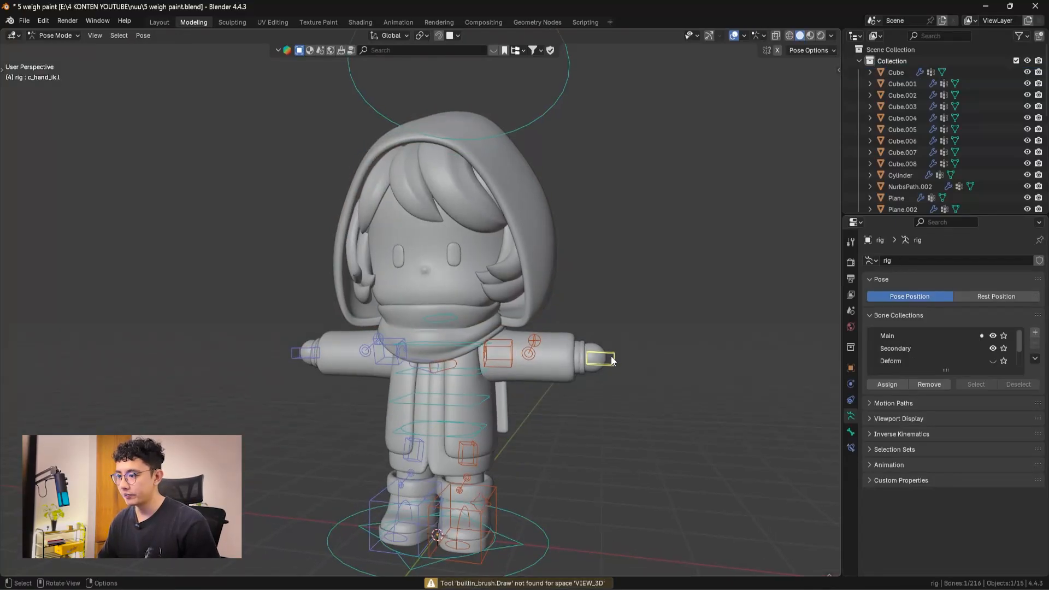
pyautogui.press('g')
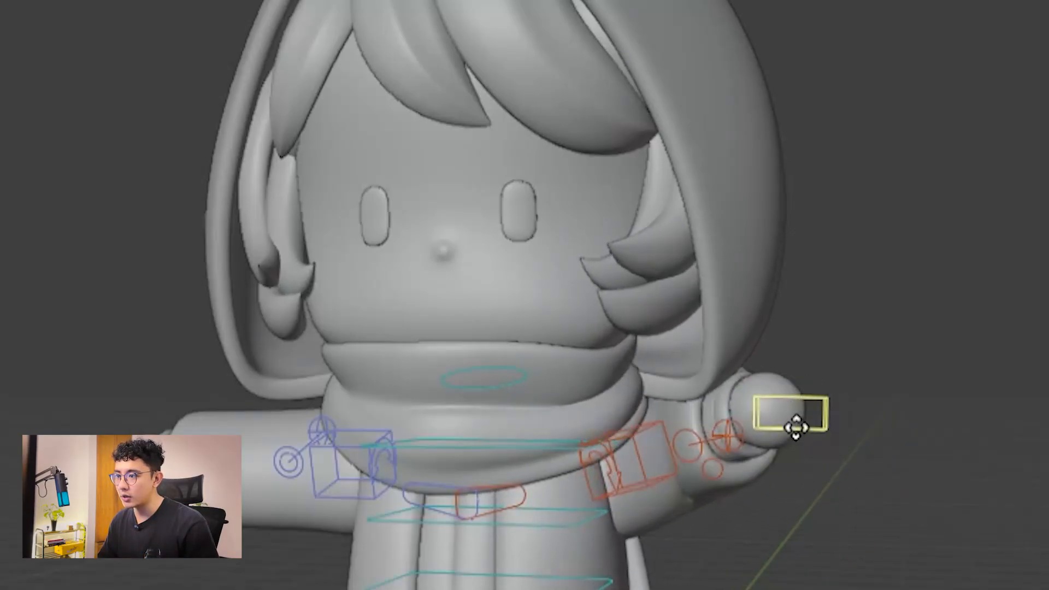
pyautogui.rightClick(836, 441)
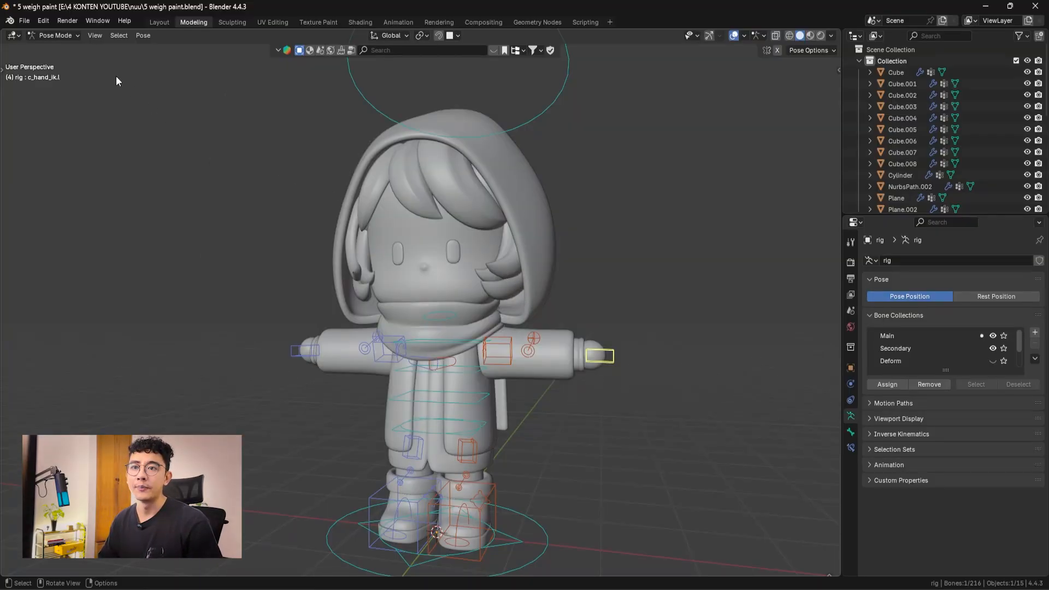
# - Return to Object Mode, isolate the hair object NurbsPath.002 in local view and switch it to Weight Paint mode
pyautogui.click(59, 49)
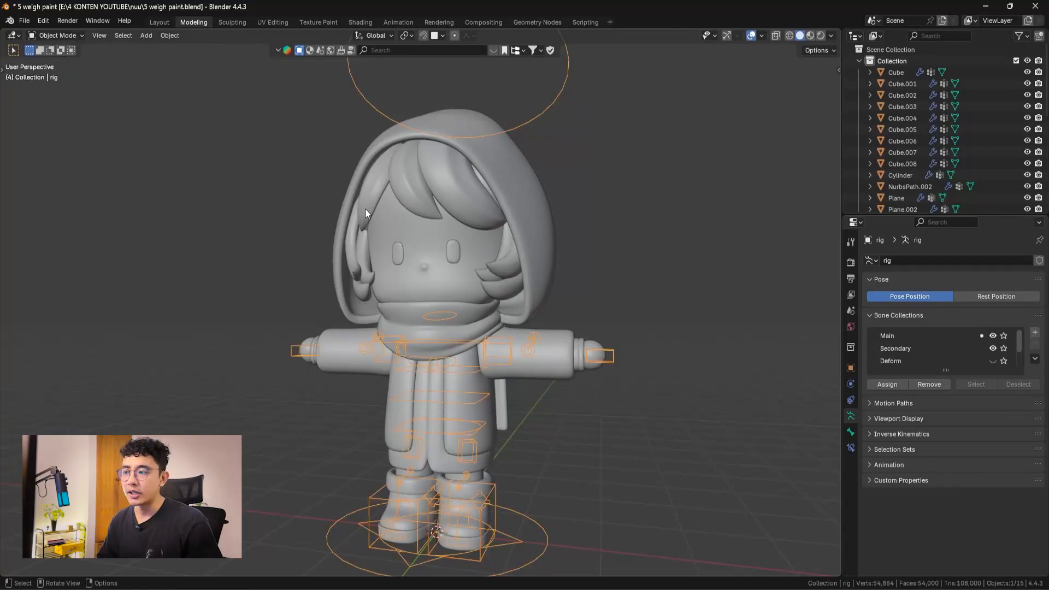
pyautogui.click(497, 273)
pyautogui.press('KP_Divide')
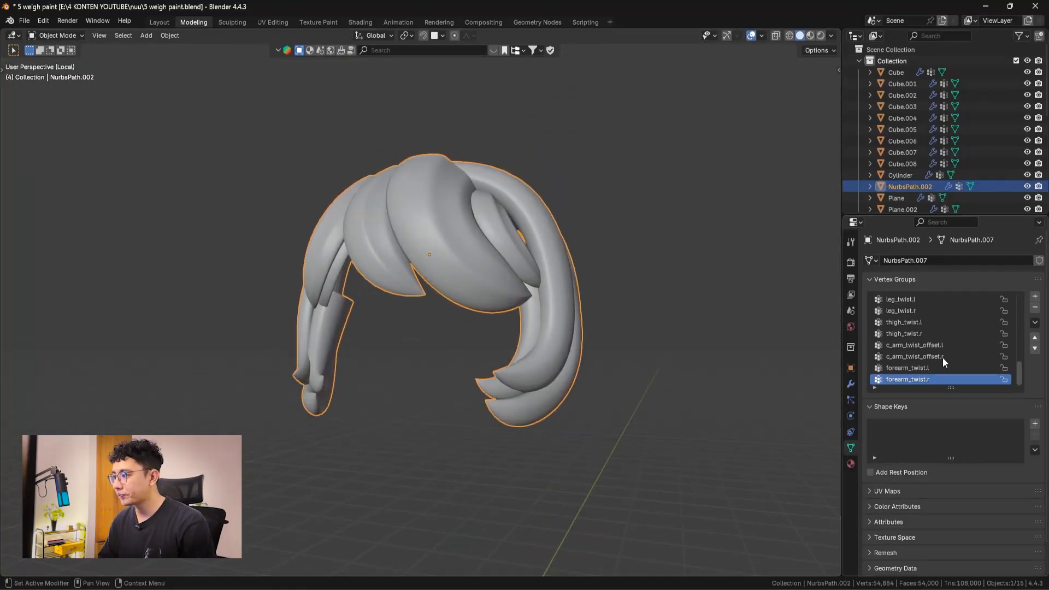
pyautogui.click(52, 35)
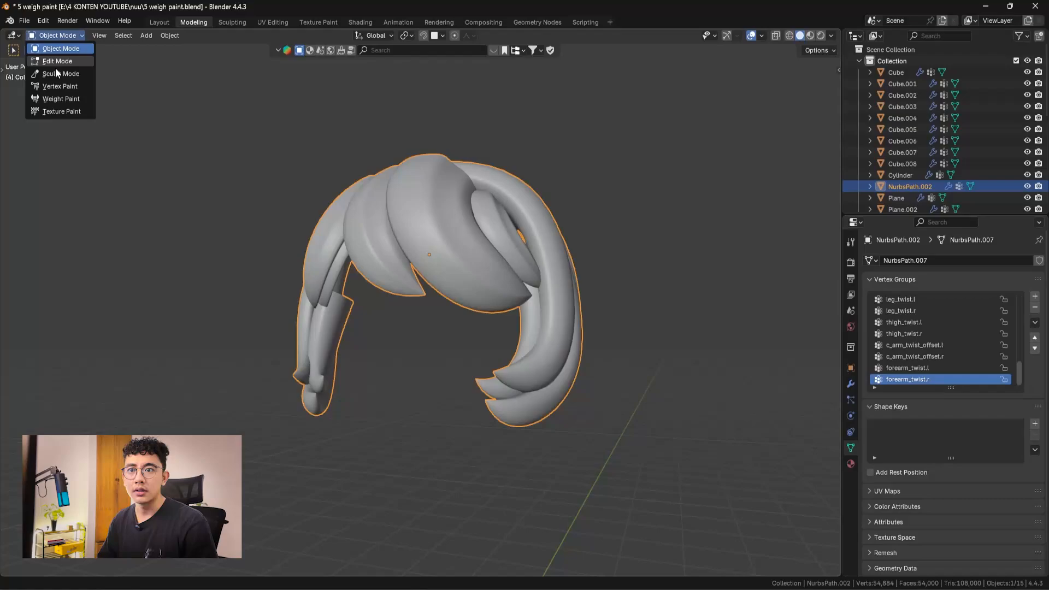
pyautogui.click(63, 98)
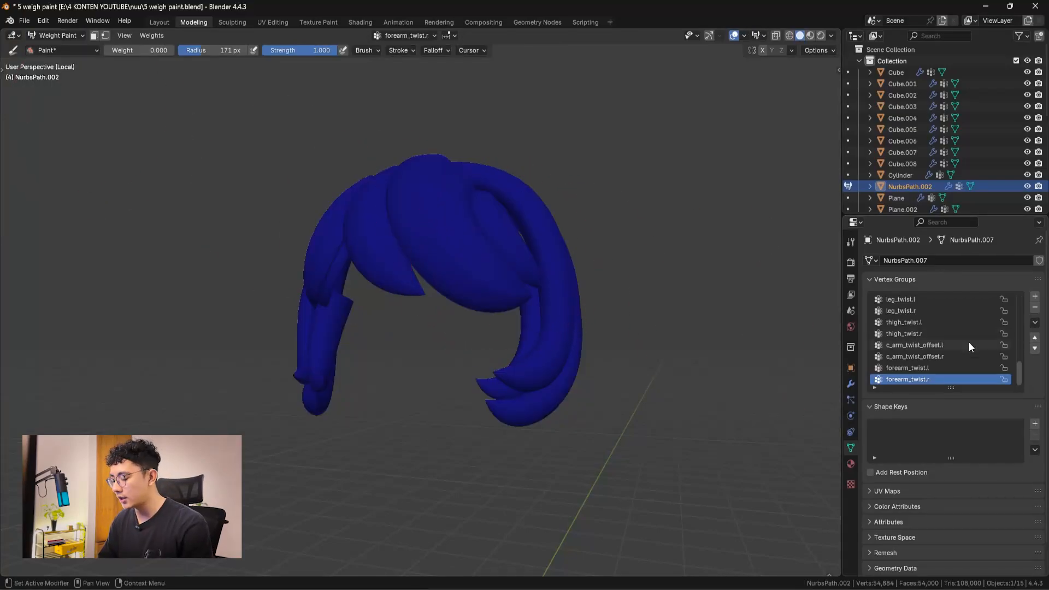
# - Check the hair from several angles for stray weight in the forearm_twist and c_arm_twist_offset groups
pyautogui.press('Up')
pyautogui.press('Up')
pyautogui.press('Down')
pyautogui.press('Down')
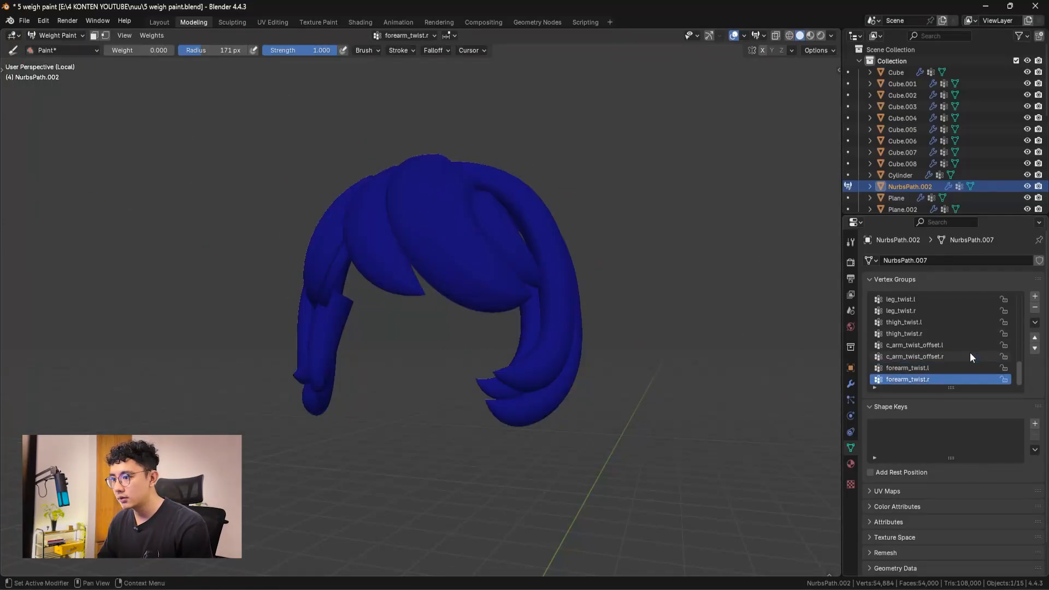
pyautogui.press('Up')
pyautogui.press('Up')
pyautogui.moveTo(380, 344); pyautogui.dragTo(549, 350, button='middle')
pyautogui.moveTo(316, 363); pyautogui.dragTo(463, 345, button='middle')
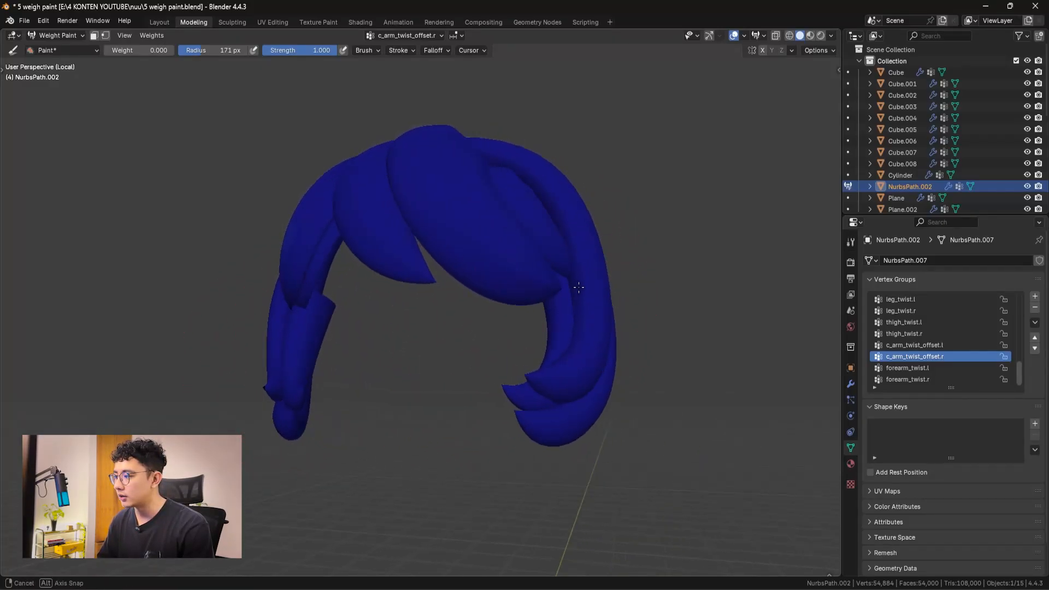
pyautogui.click(968, 346)
pyautogui.moveTo(574, 383); pyautogui.dragTo(521, 418, button='middle')
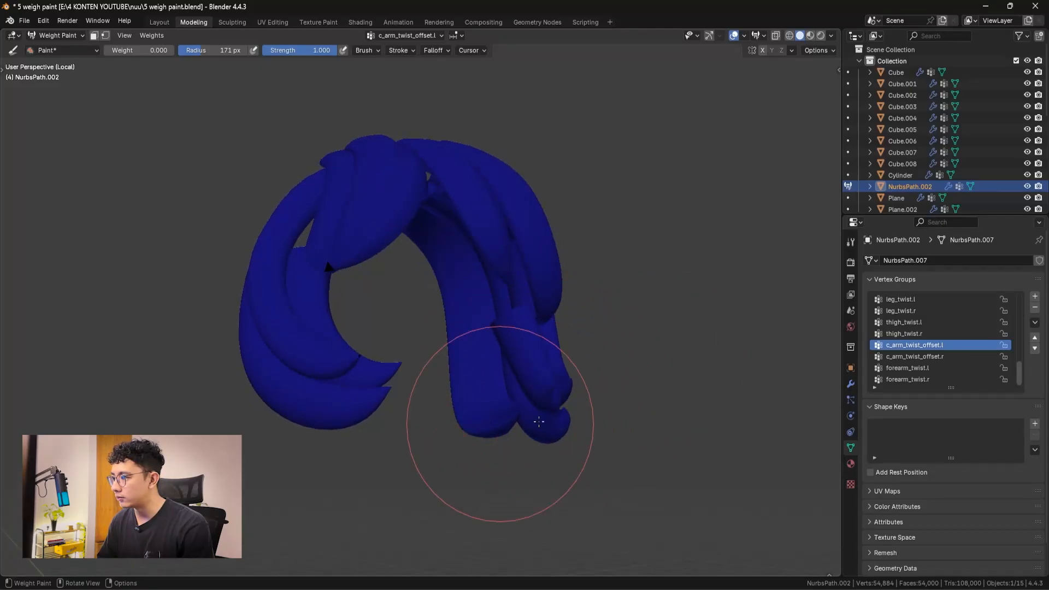
pyautogui.moveTo(543, 348); pyautogui.dragTo(954, 348, button='middle')
# - Check the hair's thigh_twist, leg_twist, hand and forearm_stretch groups, continuing up to arm_stretch.r
pyautogui.press('Up')
pyautogui.press('Up')
pyautogui.press('Up')
pyautogui.press('Up')
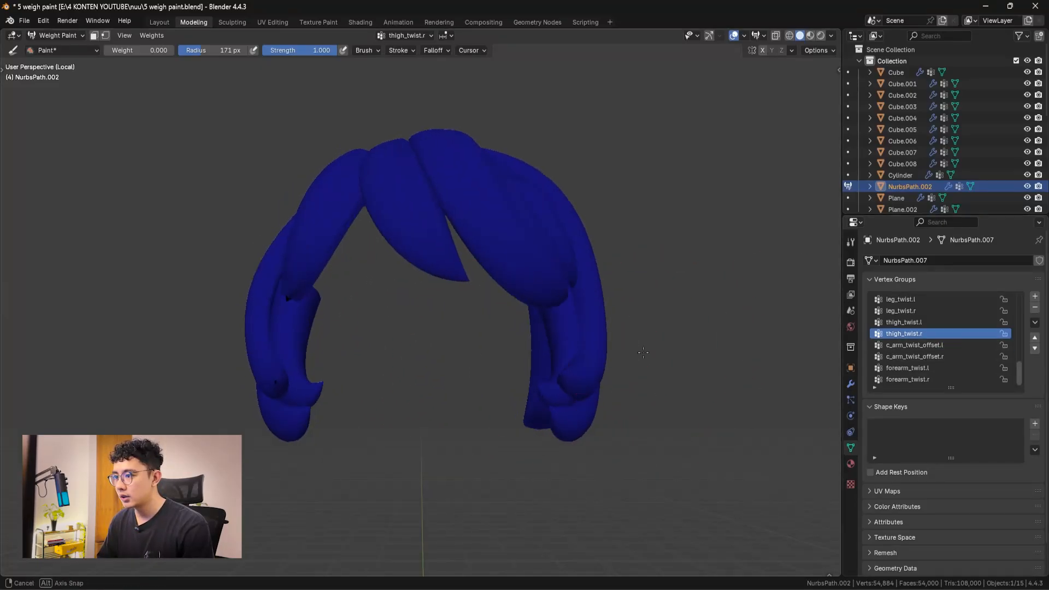
pyautogui.press('Up')
pyautogui.press('Up')
pyautogui.press('Up')
pyautogui.press('Up')
pyautogui.press('Up')
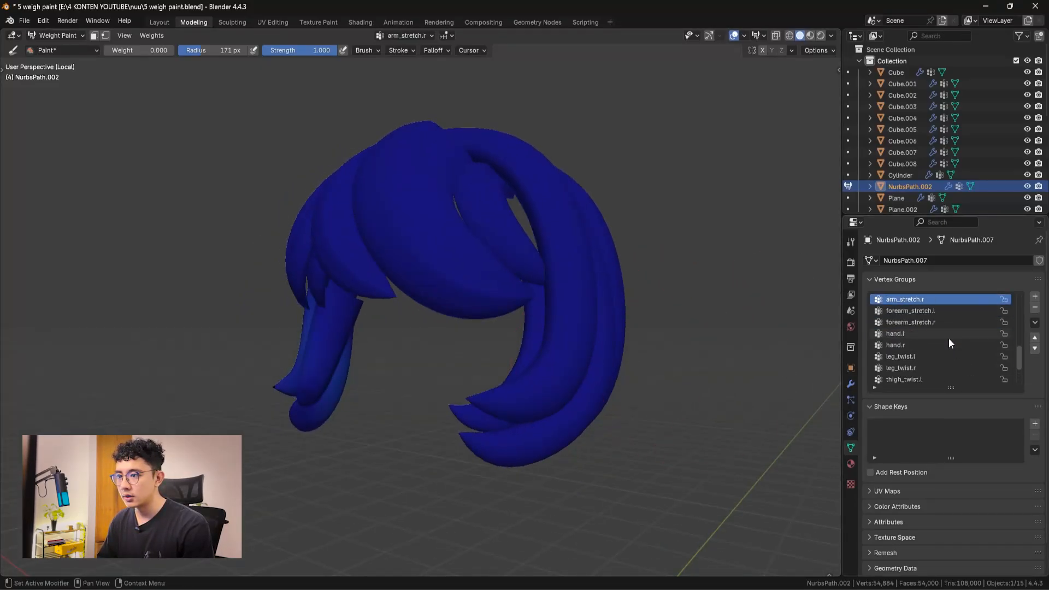
# - Paint zero arm_stretch.r weight over the hair's side strands, and inspect the arm_stretch.l group
pyautogui.moveTo(469, 352); pyautogui.dragTo(208, 318, button='middle')
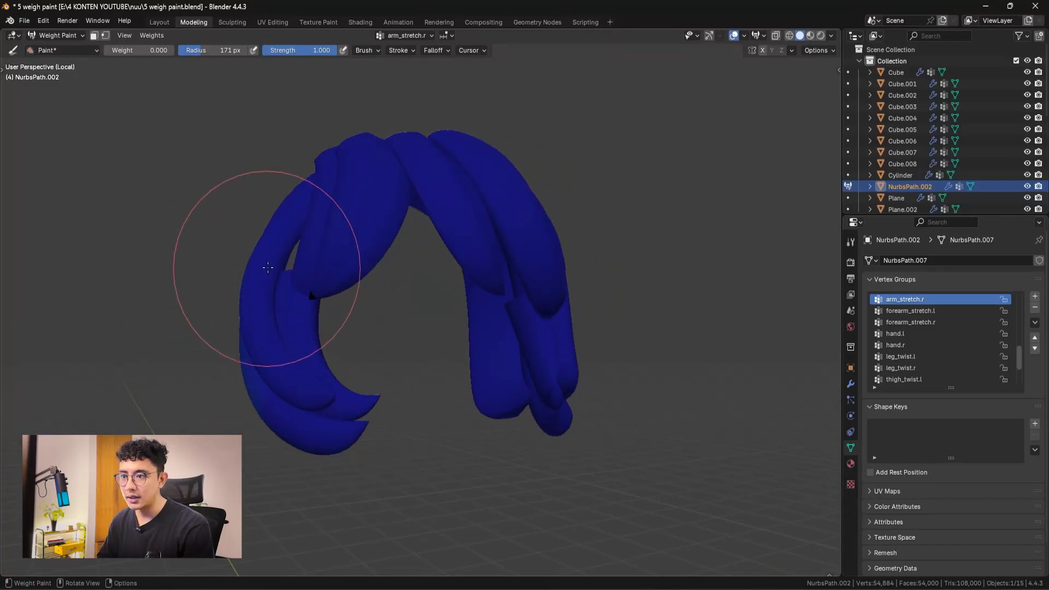
pyautogui.moveTo(267, 257)
pyautogui.mouseDown(button='middle')
pyautogui.moveTo(384, 350)
pyautogui.moveTo(328, 252)
pyautogui.moveTo(428, 341)
pyautogui.mouseUp(button='middle')
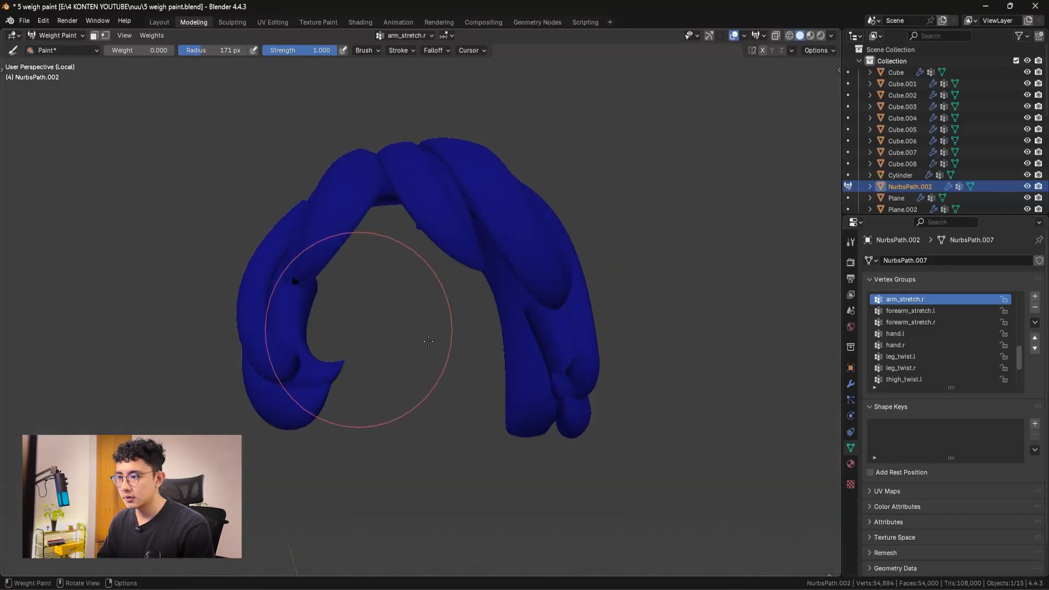
pyautogui.moveTo(664, 398); pyautogui.dragTo(547, 336, button='middle')
pyautogui.moveTo(500, 397); pyautogui.dragTo(438, 255, button='middle')
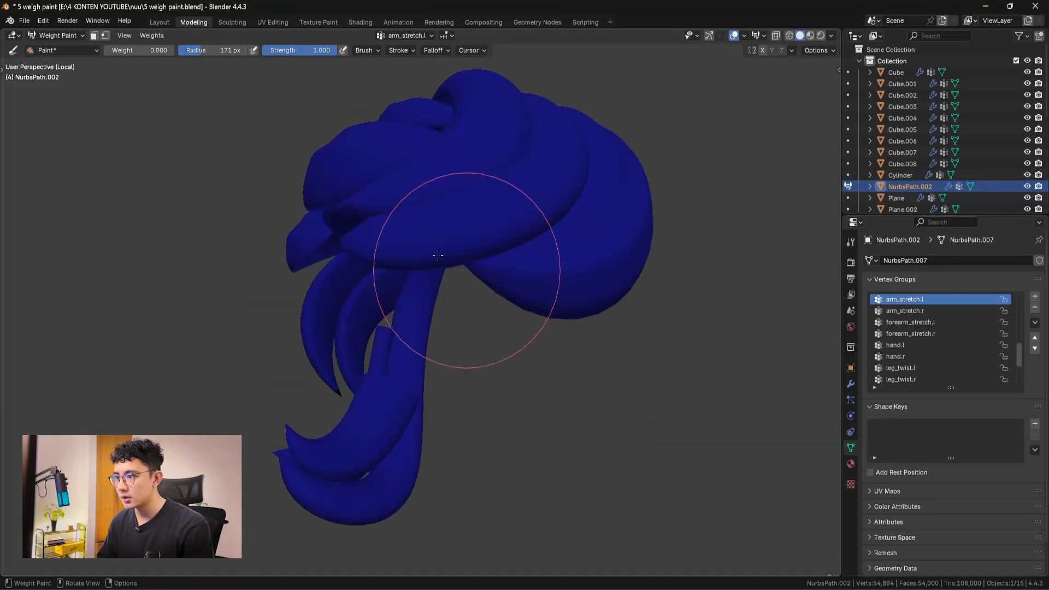
# - Make head.x the active vertex group and paint the hair's upper front strands with the brush weight raised to 0.954
pyautogui.moveTo(508, 300); pyautogui.dragTo(939, 338, button='middle')
pyautogui.keyDown('ctrl'); pyautogui.scroll(2, 939, 338); pyautogui.keyUp('ctrl')
pyautogui.keyDown('ctrl'); pyautogui.scroll(2, 935, 333); pyautogui.keyUp('ctrl')
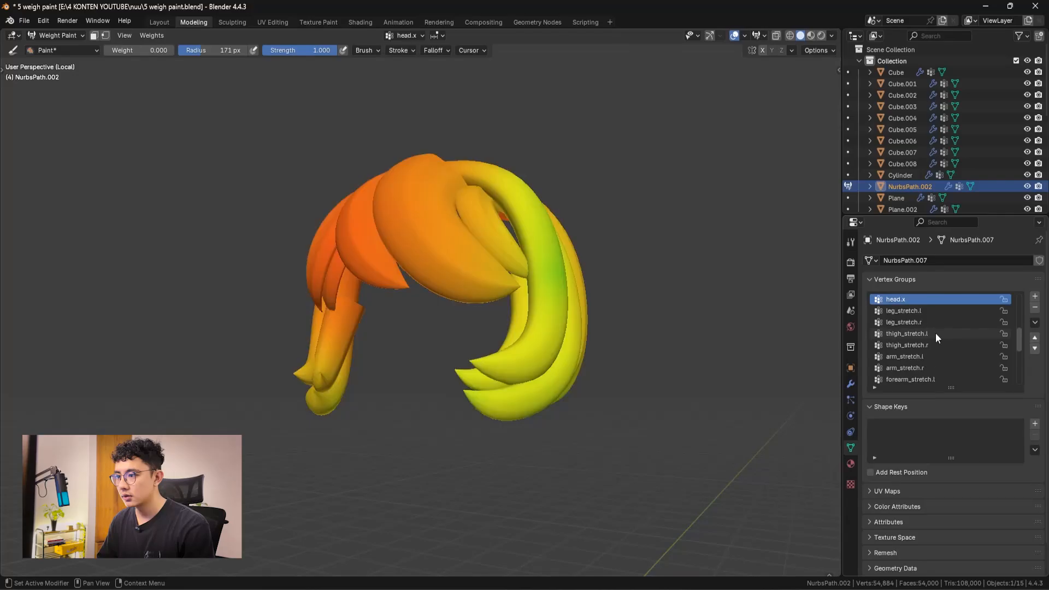
pyautogui.moveTo(683, 339); pyautogui.dragTo(510, 313, button='middle')
pyautogui.moveTo(473, 249); pyautogui.dragTo(429, 242, button='middle')
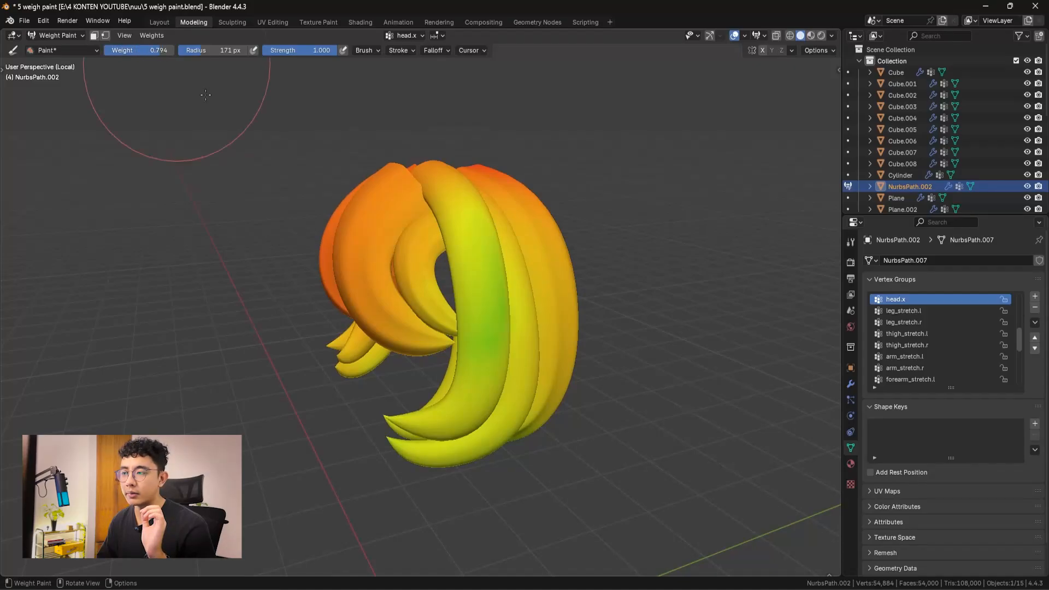
pyautogui.moveTo(418, 240)
pyautogui.mouseDown()
pyautogui.moveTo(377, 240)
pyautogui.moveTo(367, 208)
pyautogui.mouseUp()
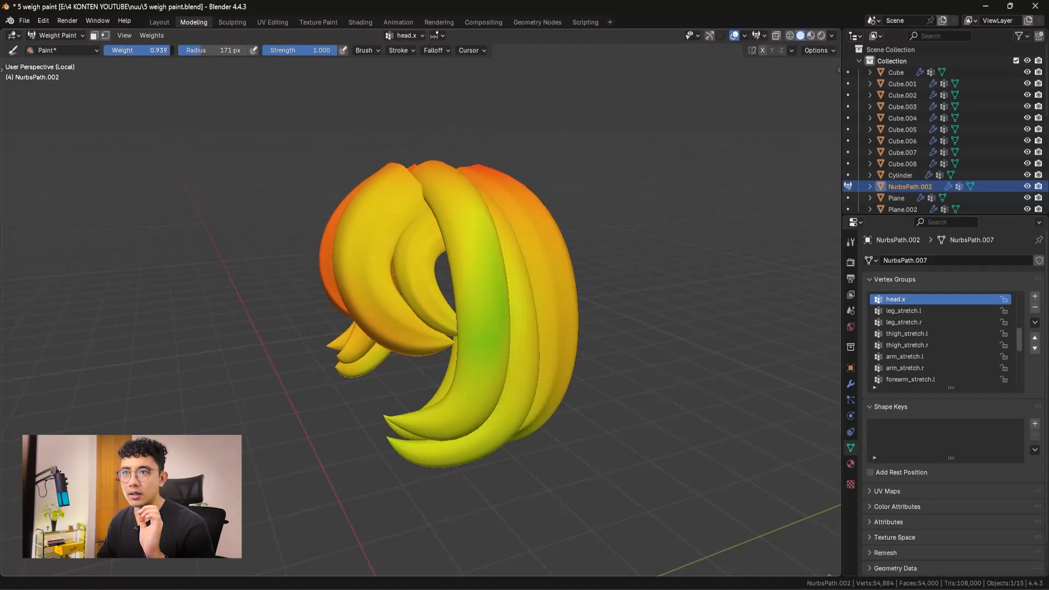
pyautogui.moveTo(419, 244); pyautogui.dragTo(414, 231)
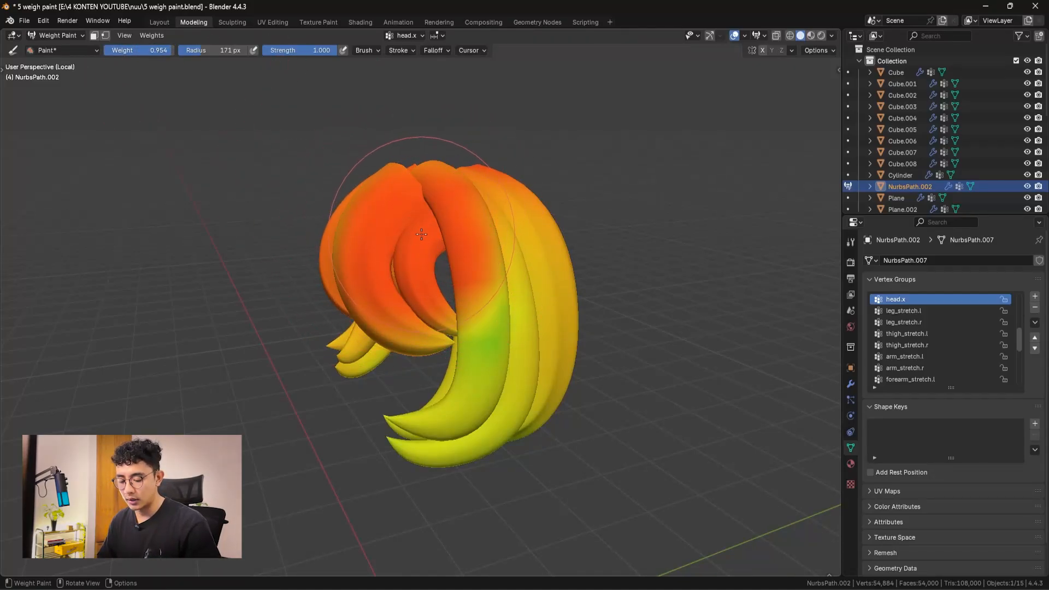
# - Enlarge the brush radius to 321 px and paint head.x weight over the whole hair at 0.992
pyautogui.press('f')
pyautogui.click(444, 222)
pyautogui.moveTo(470, 383); pyautogui.dragTo(480, 410)
pyautogui.moveTo(480, 410)
pyautogui.mouseDown(button='middle')
pyautogui.moveTo(485, 402)
pyautogui.moveTo(335, 328)
pyautogui.moveTo(335, 316)
pyautogui.moveTo(363, 211)
pyautogui.moveTo(367, 249)
pyautogui.moveTo(543, 317)
pyautogui.moveTo(445, 410)
pyautogui.moveTo(499, 224)
pyautogui.moveTo(468, 246)
pyautogui.moveTo(468, 314)
pyautogui.moveTo(403, 346)
pyautogui.moveTo(360, 306)
pyautogui.moveTo(438, 351)
pyautogui.moveTo(284, 260)
pyautogui.moveTo(392, 167)
pyautogui.mouseUp(button='middle')
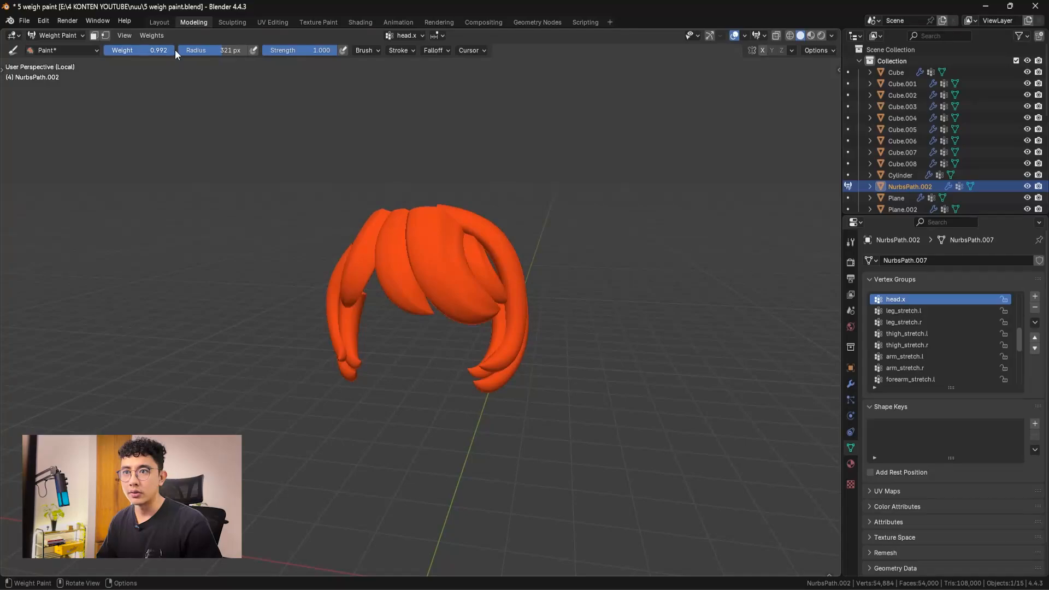
pyautogui.moveTo(479, 257)
pyautogui.mouseDown(button='middle')
pyautogui.moveTo(445, 304)
pyautogui.moveTo(409, 317)
pyautogui.moveTo(420, 305)
pyautogui.moveTo(453, 306)
pyautogui.moveTo(431, 298)
pyautogui.moveTo(415, 241)
pyautogui.moveTo(508, 258)
pyautogui.moveTo(481, 265)
pyautogui.moveTo(527, 302)
pyautogui.mouseUp(button='middle')
pyautogui.scroll(3, 479, 265)
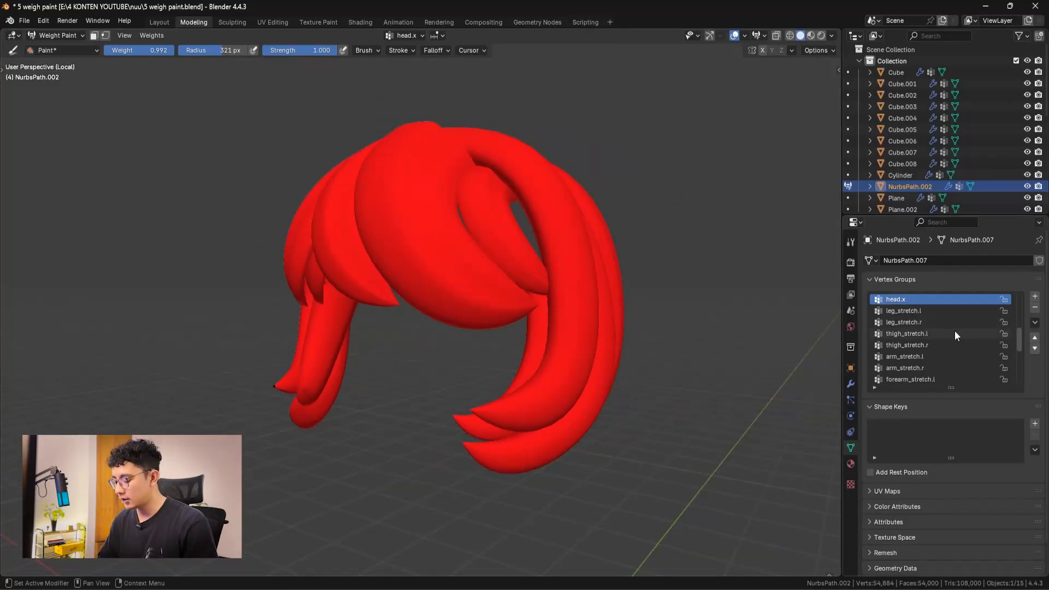
# - Paint zero shoulder.l weight over the hair's lower side strands, using a smaller brush radius of 131 to 179 px
pyautogui.keyDown('ctrl'); pyautogui.scroll(1, 949, 328); pyautogui.keyUp('ctrl')
pyautogui.moveTo(644, 333); pyautogui.dragTo(563, 337, button='middle')
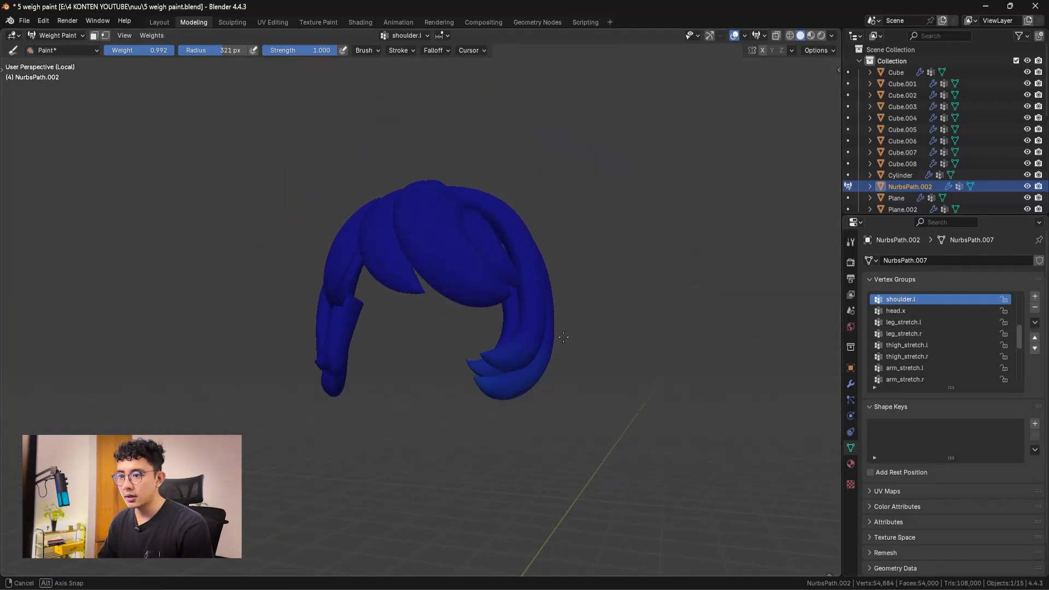
pyautogui.moveTo(494, 338); pyautogui.dragTo(517, 323, button='middle')
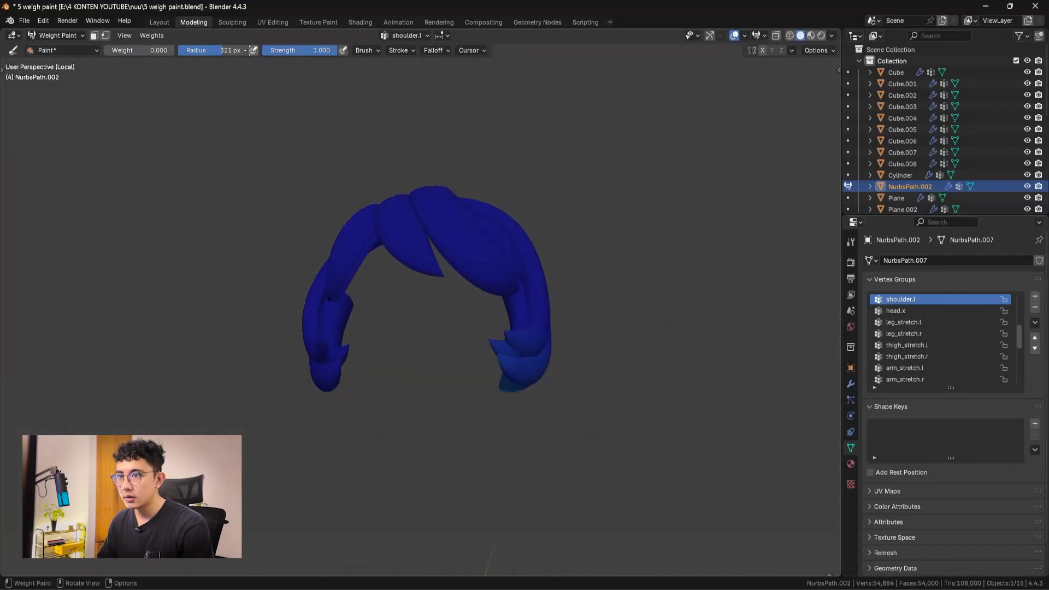
pyautogui.moveTo(524, 279); pyautogui.dragTo(497, 346, button='middle')
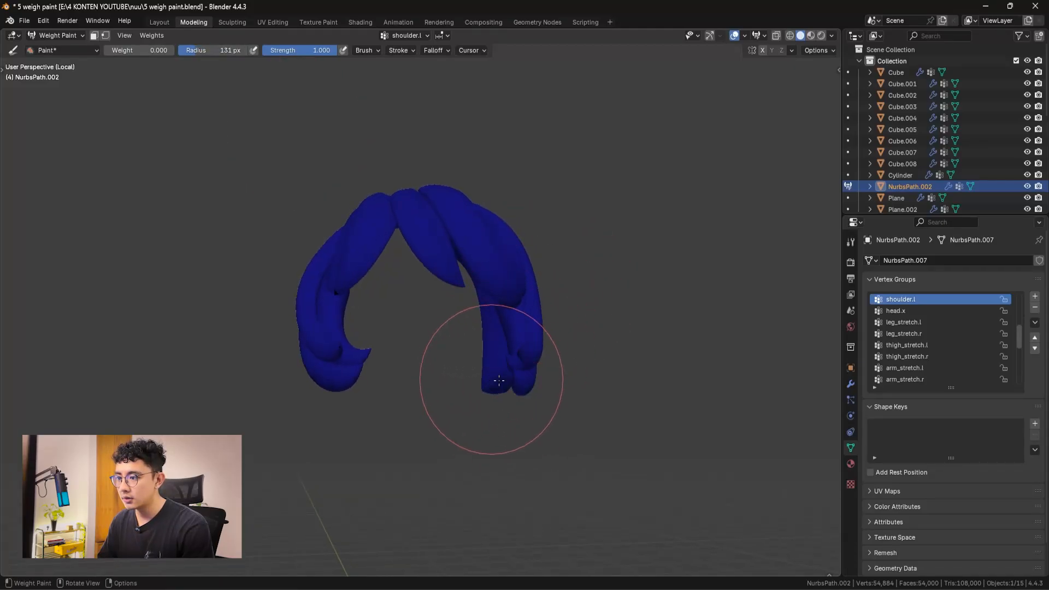
pyautogui.moveTo(385, 316); pyautogui.dragTo(323, 354, button='middle')
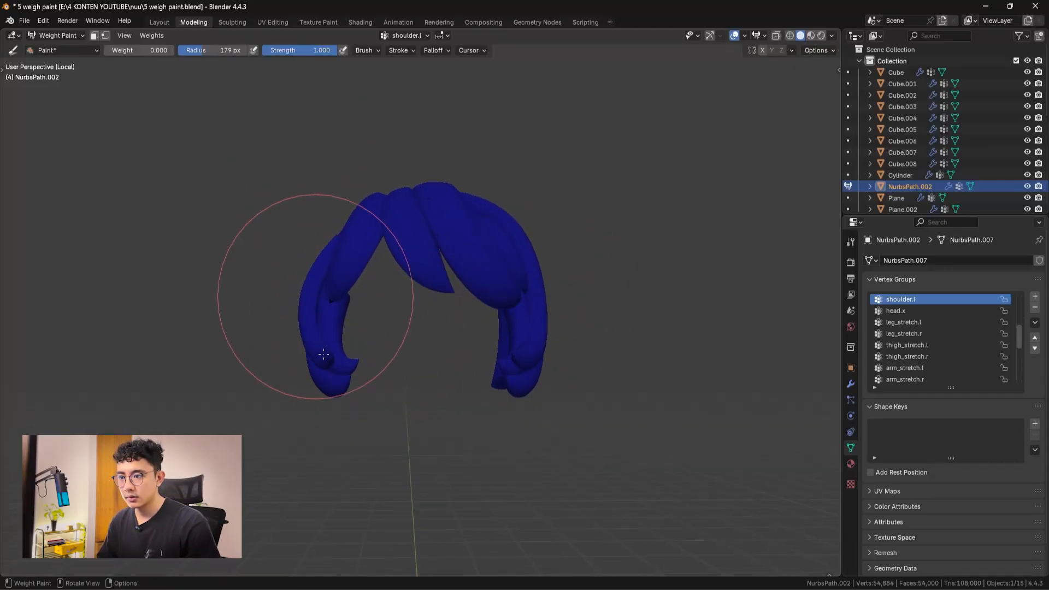
# - Paint zero shoulder.r weight over the hair's side strands, and inspect the neck.x group from several angles
pyautogui.moveTo(527, 292)
pyautogui.mouseDown(button='middle')
pyautogui.moveTo(519, 318)
pyautogui.moveTo(305, 352)
pyautogui.moveTo(347, 366)
pyautogui.mouseUp(button='middle')
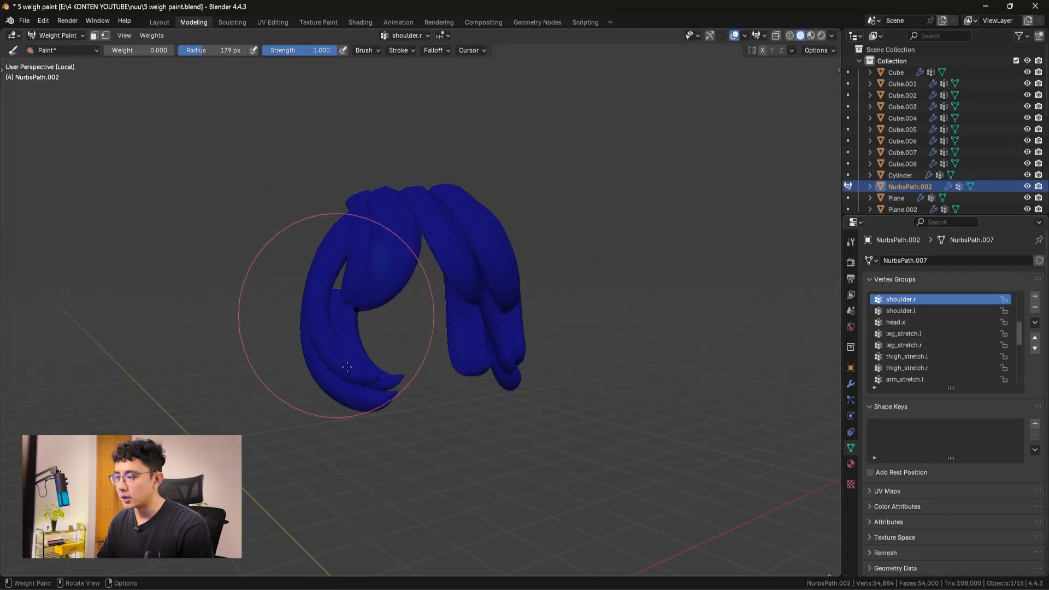
pyautogui.moveTo(577, 393); pyautogui.dragTo(509, 309, button='middle')
pyautogui.moveTo(507, 266); pyautogui.dragTo(577, 345, button='middle')
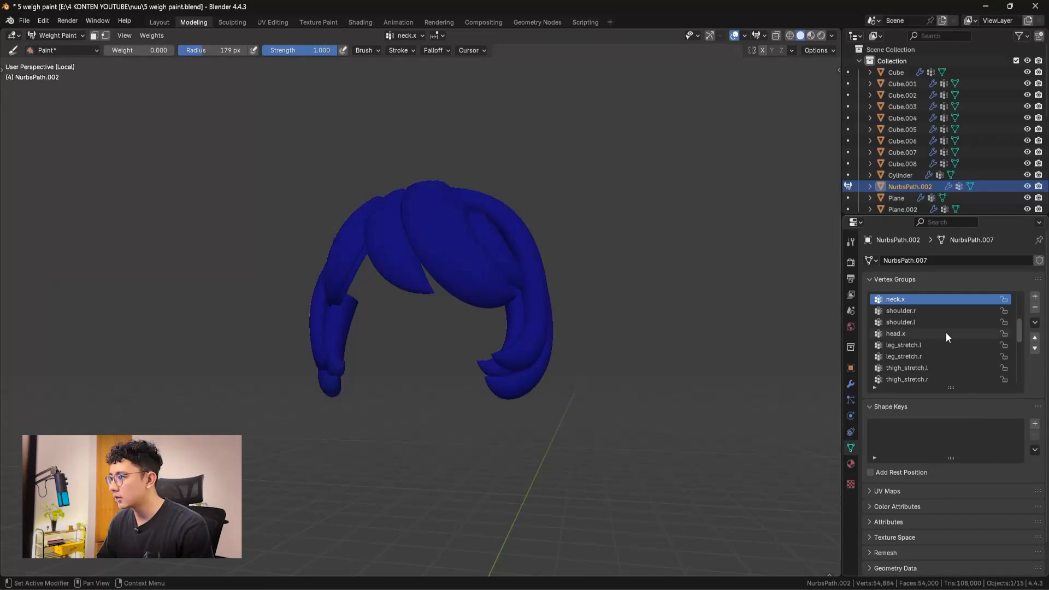
pyautogui.moveTo(487, 300); pyautogui.dragTo(515, 361, button='middle')
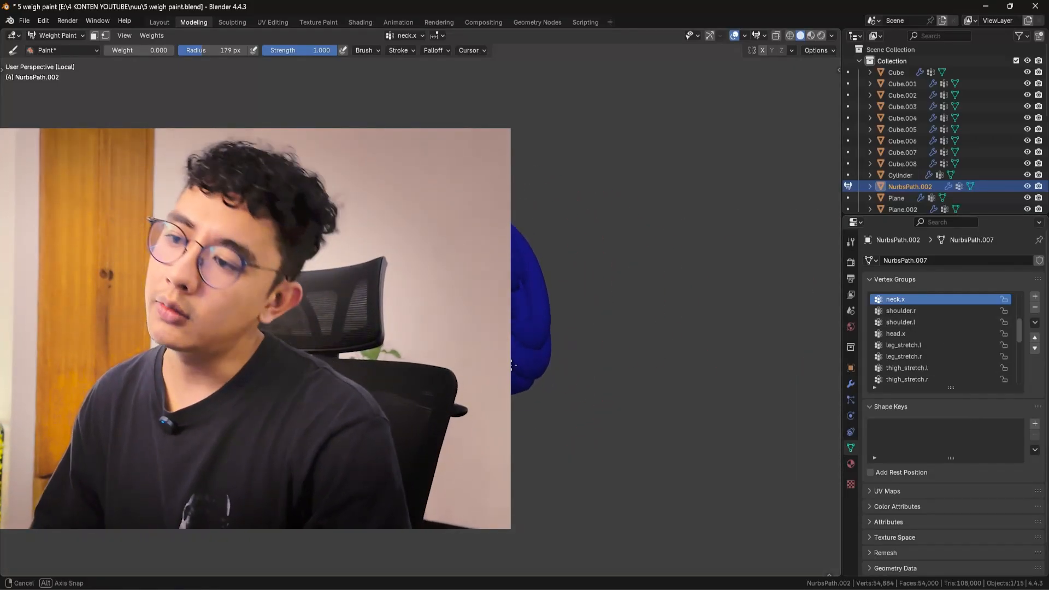
pyautogui.moveTo(512, 365); pyautogui.dragTo(578, 396, button='middle')
# - Recheck the shoulder.l and neck.x groups and paint zero over the shoulder.r weight remaining on the hair's side strands
pyautogui.hotkey('ctrl', 'Down')
pyautogui.hotkey('ctrl', 'Down')
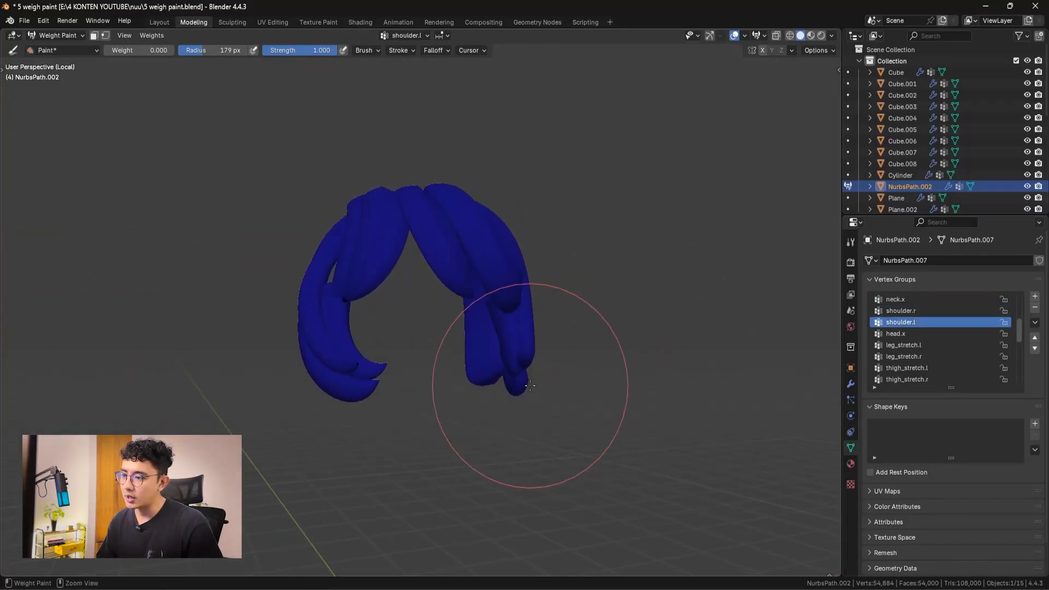
pyautogui.hotkey('ctrl', 'Up')
pyautogui.hotkey('ctrl', 'Up')
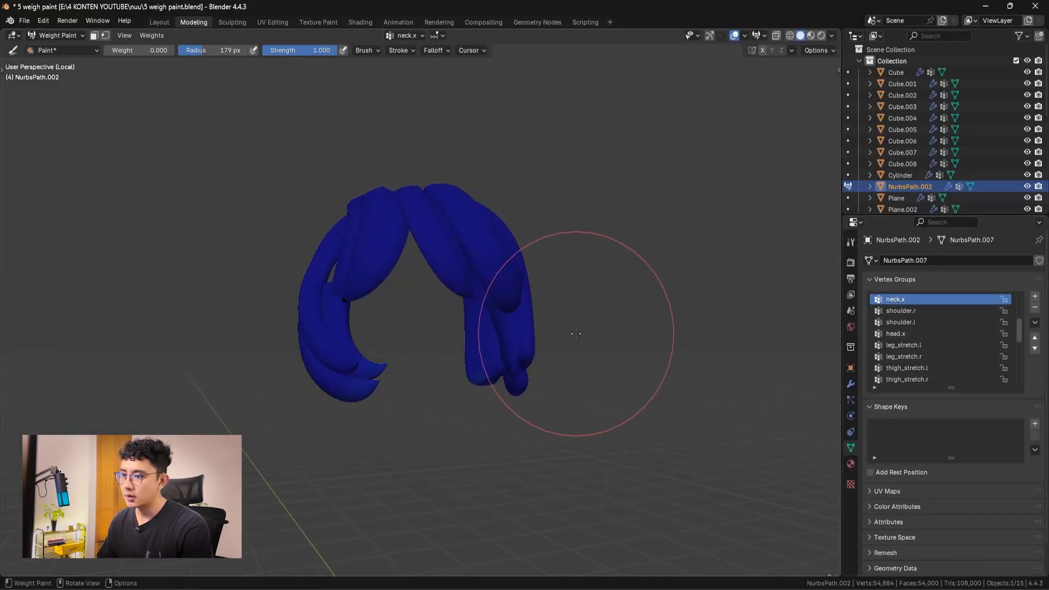
pyautogui.moveTo(527, 328); pyautogui.dragTo(579, 328, button='middle')
pyautogui.hotkey('ctrl', 'Down')
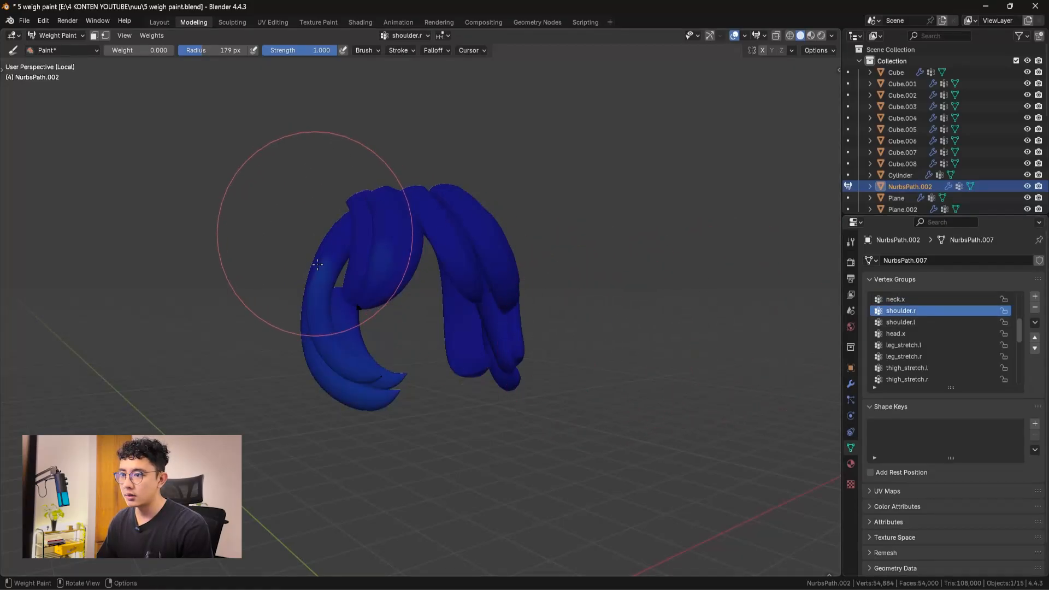
pyautogui.moveTo(385, 356); pyautogui.dragTo(351, 316, button='middle')
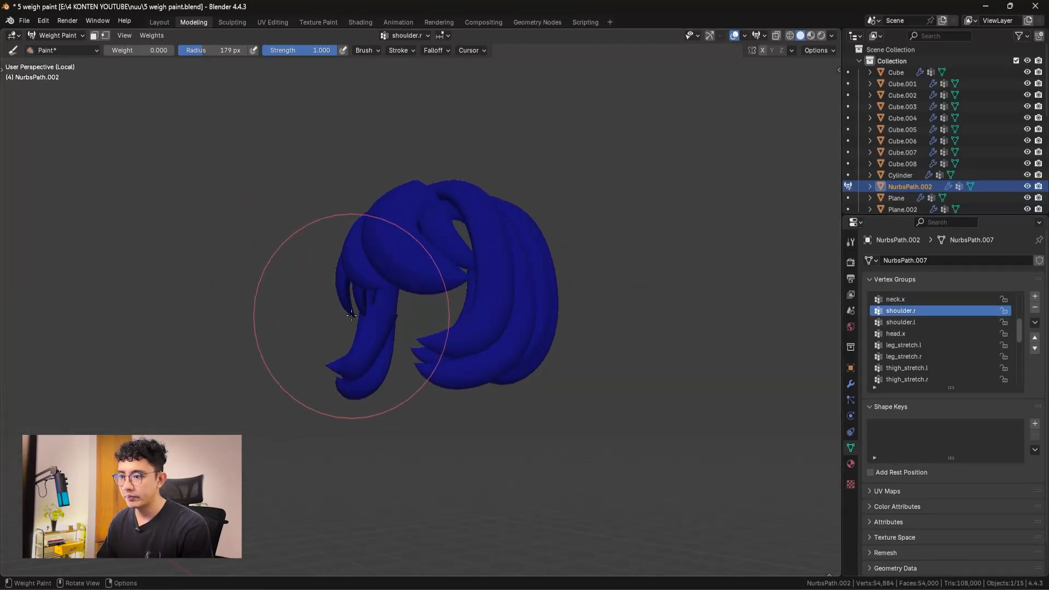
# - Check the hair's remaining groups for stray weight, going from neck.x through spine_03.x and spine_02.x up to root.x
pyautogui.moveTo(508, 290); pyautogui.dragTo(646, 298, button='middle')
pyautogui.keyDown('ctrl'); pyautogui.scroll(1, 907, 324); pyautogui.keyUp('ctrl')
pyautogui.moveTo(596, 321); pyautogui.dragTo(663, 324, button='middle')
pyautogui.keyDown('ctrl'); pyautogui.scroll(1, 943, 334); pyautogui.keyUp('ctrl')
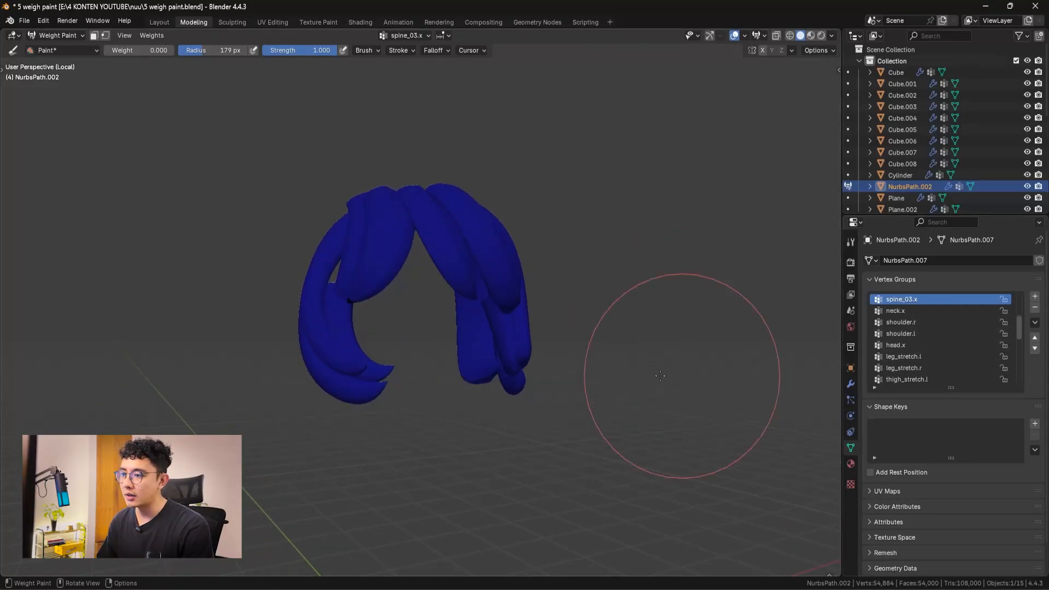
pyautogui.moveTo(682, 376); pyautogui.dragTo(587, 359, button='middle')
pyautogui.moveTo(715, 331); pyautogui.dragTo(688, 343, button='middle')
pyautogui.keyDown('ctrl'); pyautogui.scroll(6, 944, 338); pyautogui.keyUp('ctrl')
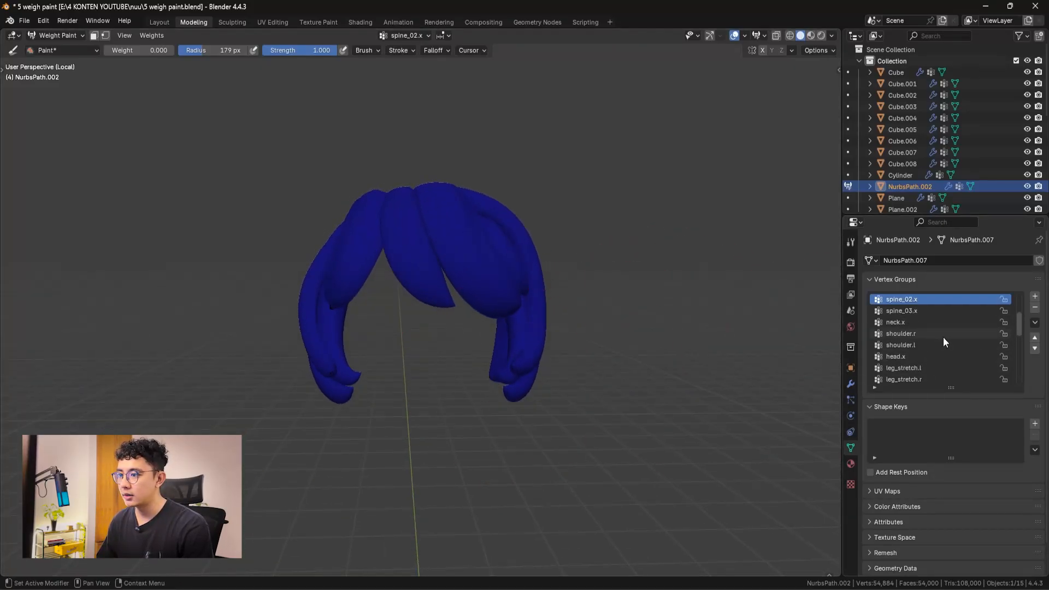
pyautogui.keyDown('ctrl'); pyautogui.scroll(1, 943, 337); pyautogui.keyUp('ctrl')
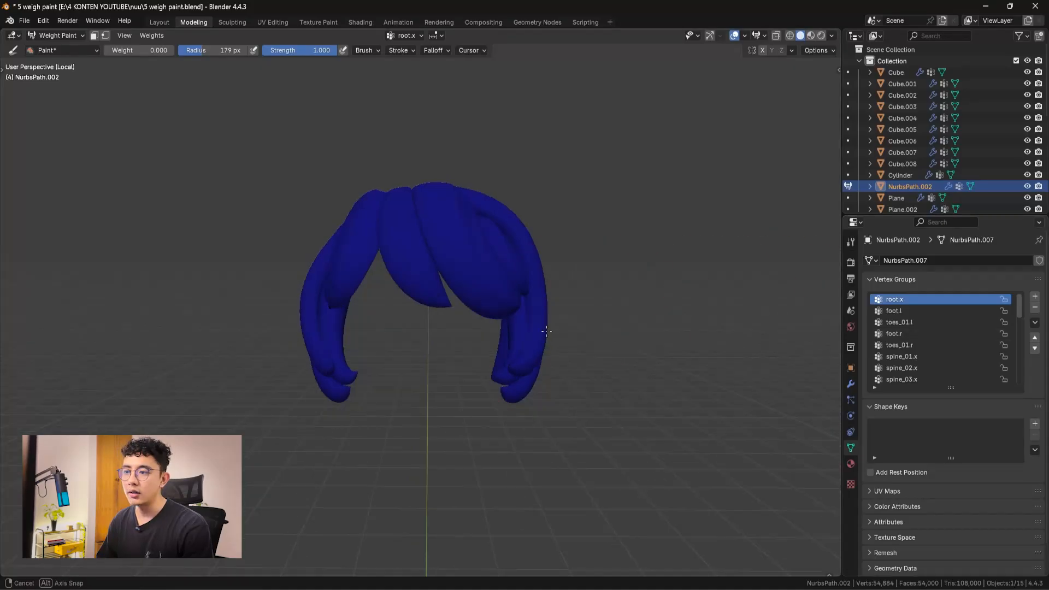
pyautogui.moveTo(465, 273); pyautogui.dragTo(512, 275, button='middle')
# - Leave local view and return the hair to Object Mode
pyautogui.press('KP_Divide')
pyautogui.click(57, 35)
pyautogui.click(60, 46)
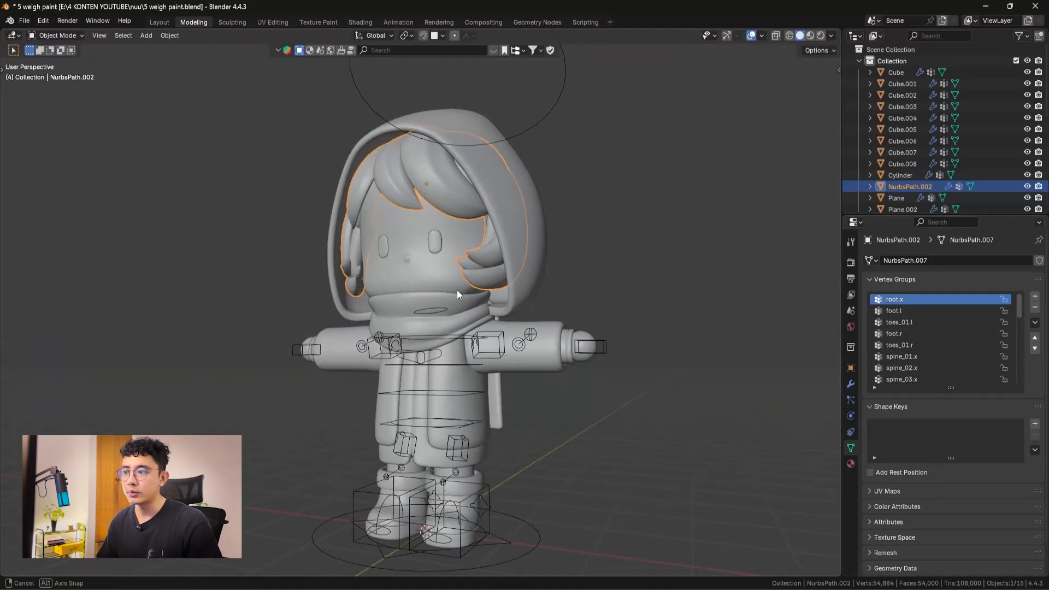
# - Put the rig in Pose Mode and test-move the c_hand_ik.l control to check the hair and hood, cancelling the move
pyautogui.click(494, 337)
pyautogui.moveTo(494, 336); pyautogui.dragTo(586, 347, button='middle')
pyautogui.hotkey('ctrl', 'Tab')
pyautogui.press('g')
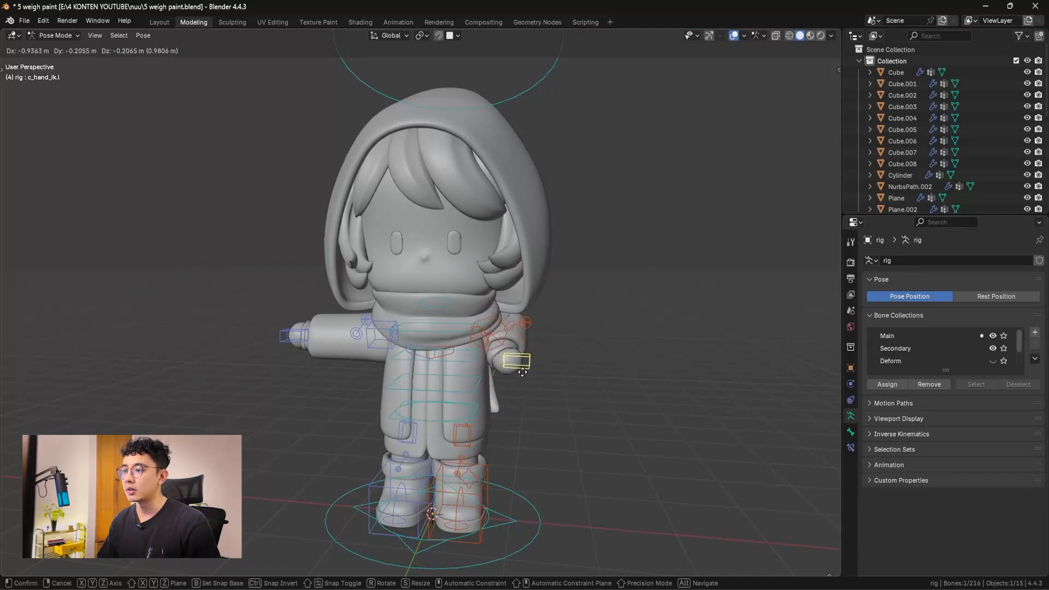
pyautogui.rightClick(466, 331)
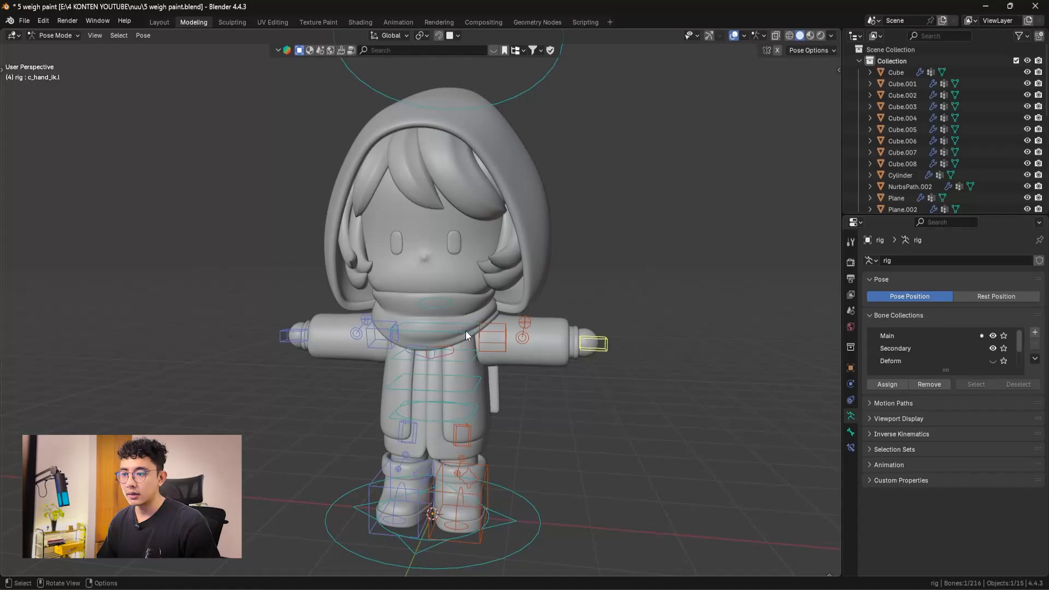
# - Test-move the c_hand_ik.r control up, down and inward to check the hair for arm influence, cancelling each move
pyautogui.click(304, 330)
pyautogui.moveTo(303, 330); pyautogui.dragTo(305, 339, button='middle')
pyautogui.press('g')
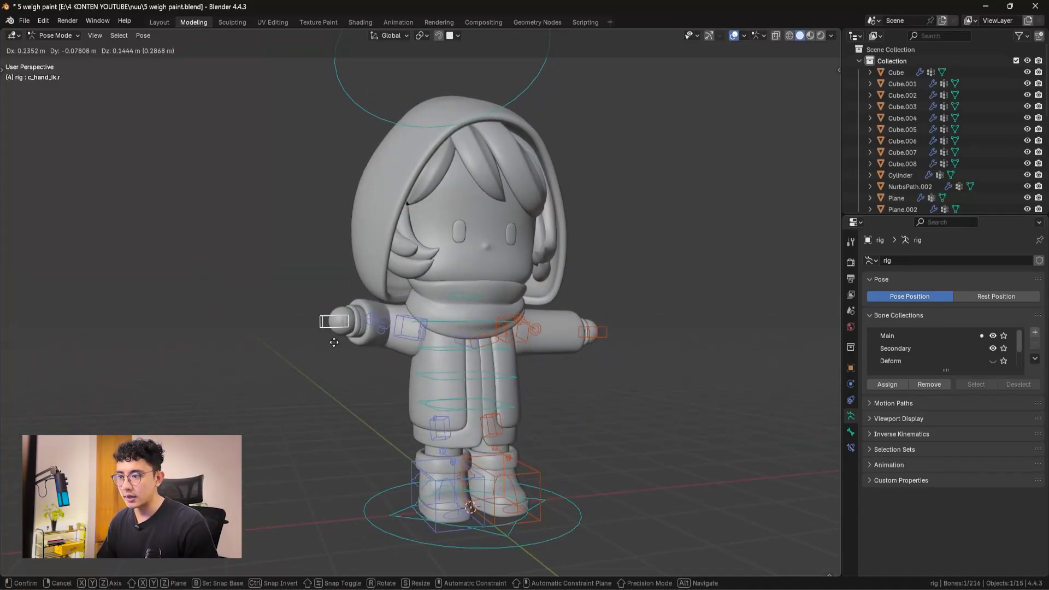
pyautogui.rightClick(377, 345)
pyautogui.moveTo(405, 377); pyautogui.dragTo(376, 384, button='middle')
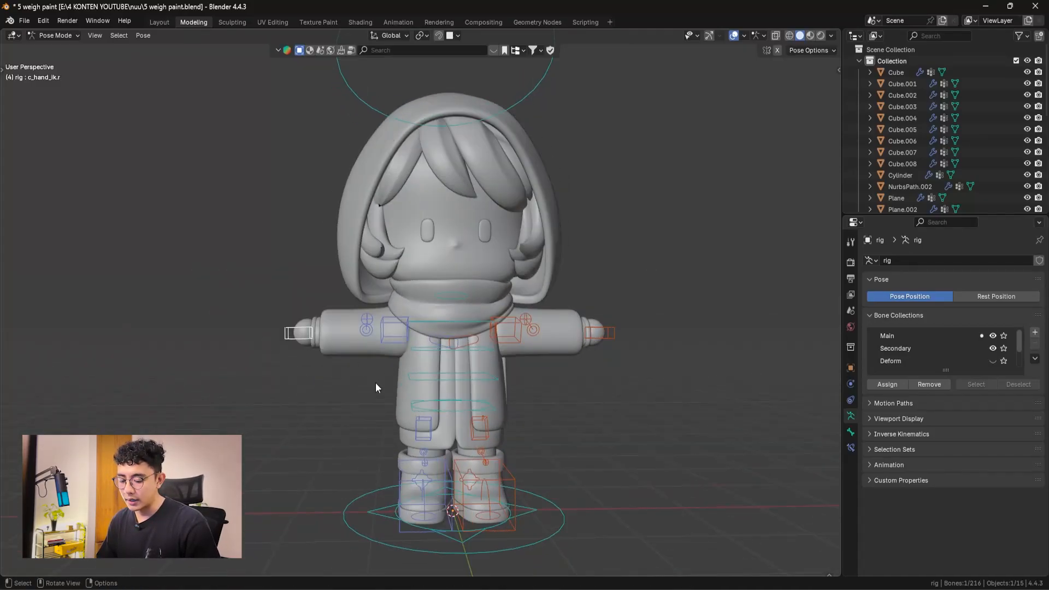
pyautogui.press('g')
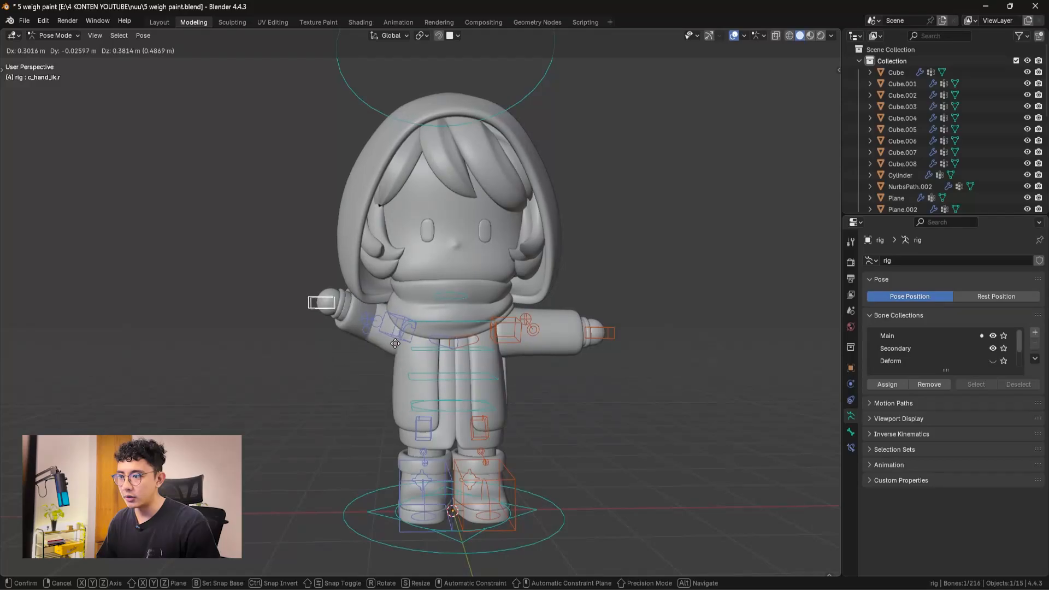
pyautogui.rightClick(402, 379)
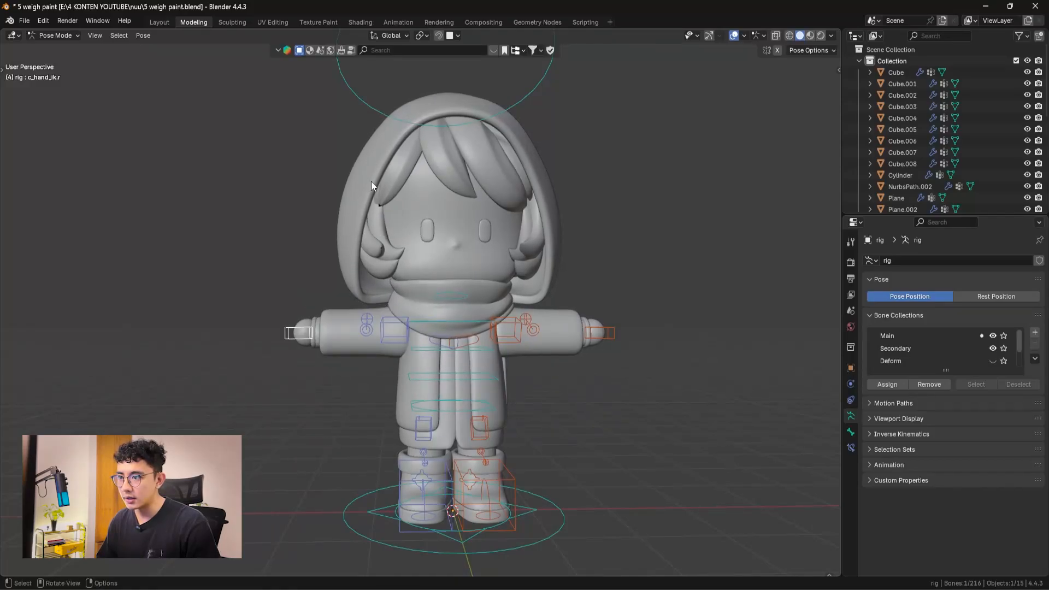
pyautogui.press('g')
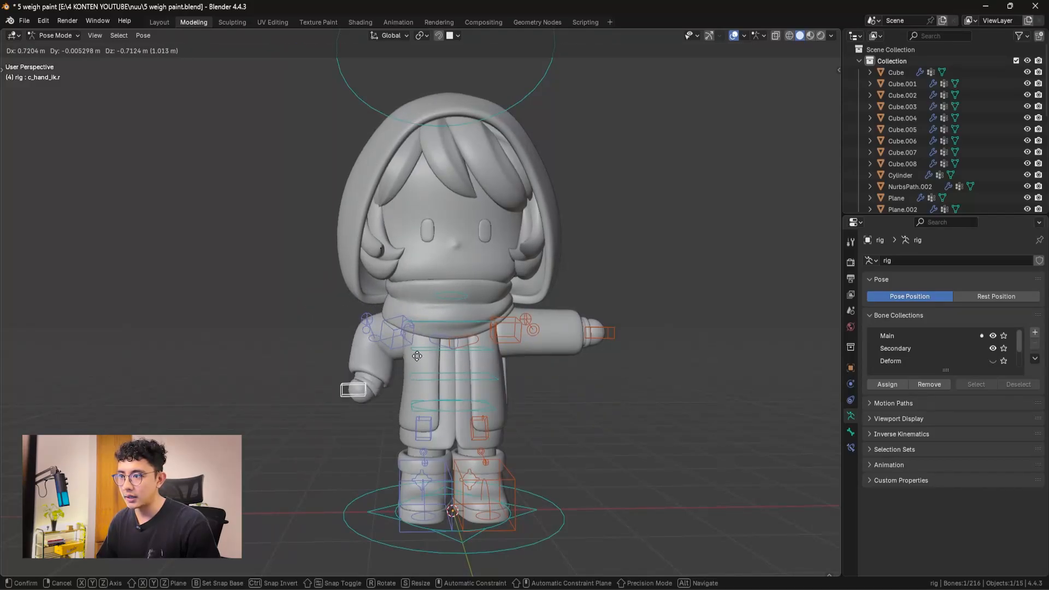
pyautogui.rightClick(401, 297)
pyautogui.scroll(4, 394, 295)
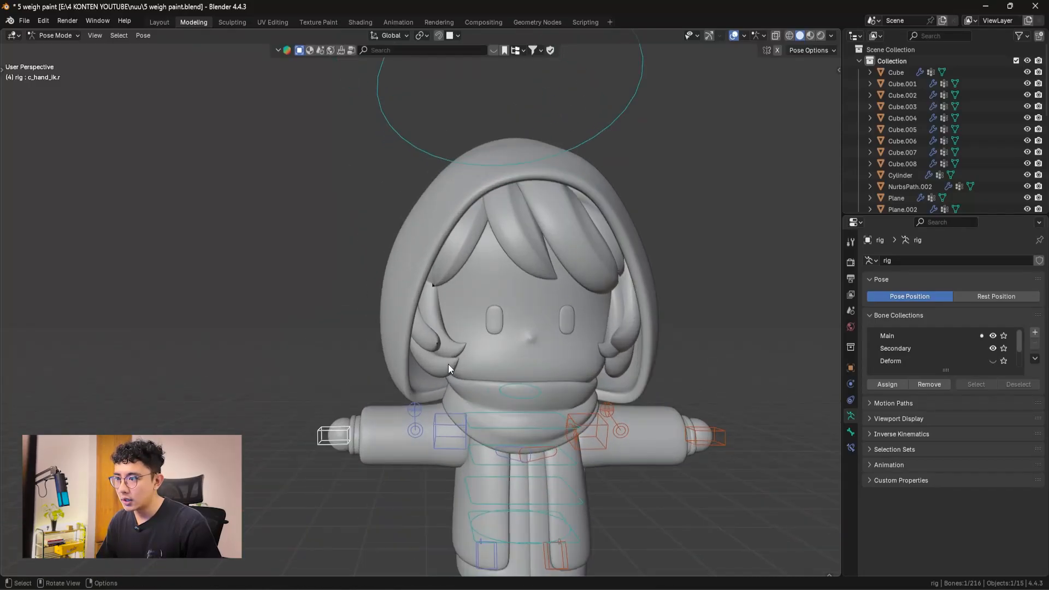
pyautogui.press('g')
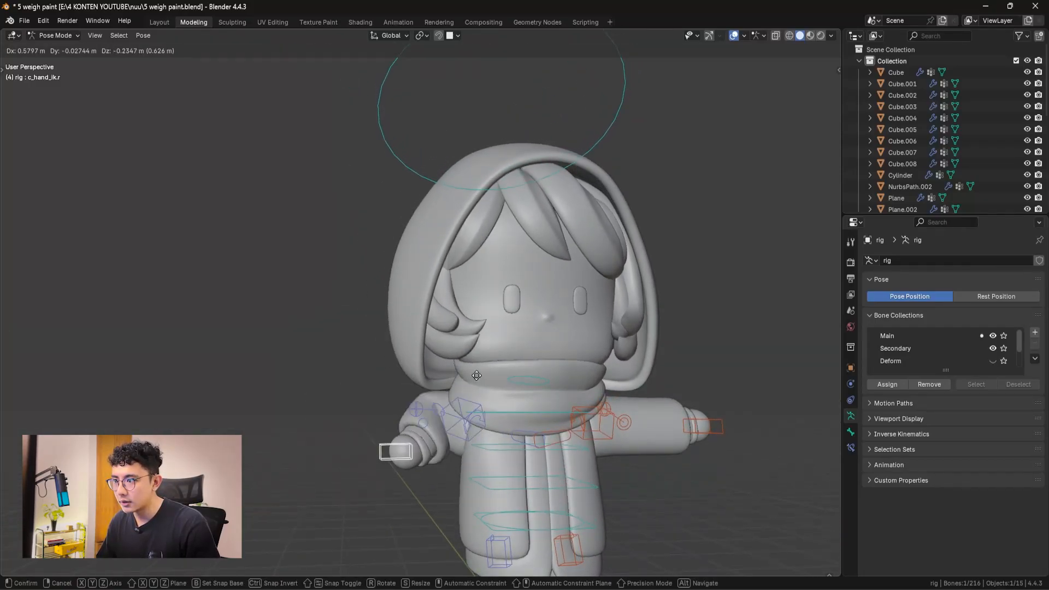
pyautogui.rightClick(473, 376)
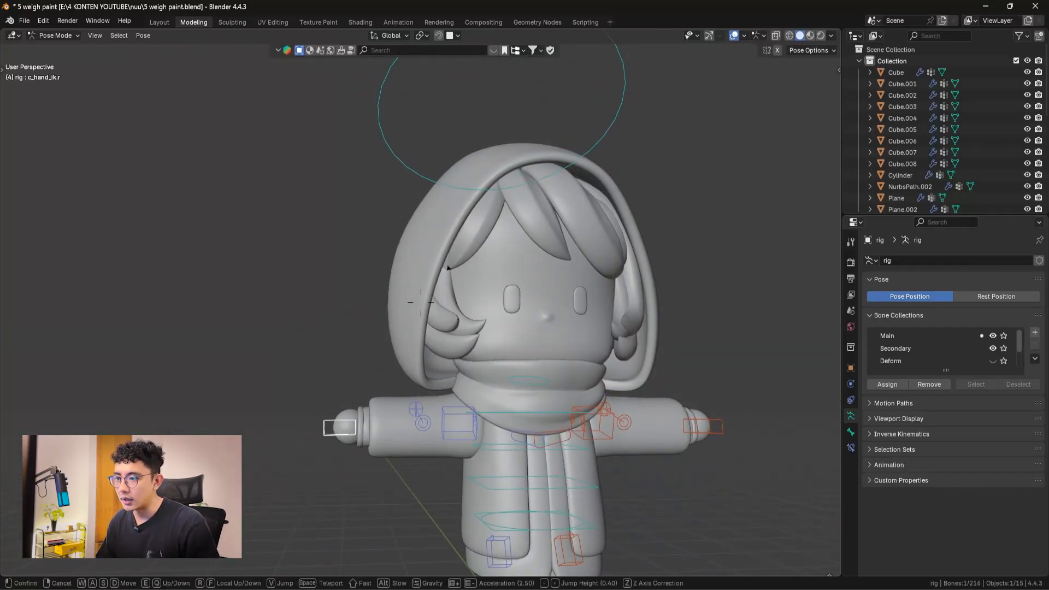
# - Return the rig to Object Mode, isolate the hair object NurbsPath.002 in local view and switch it to Weight Paint mode
pyautogui.hotkey('ctrl', 'Tab')
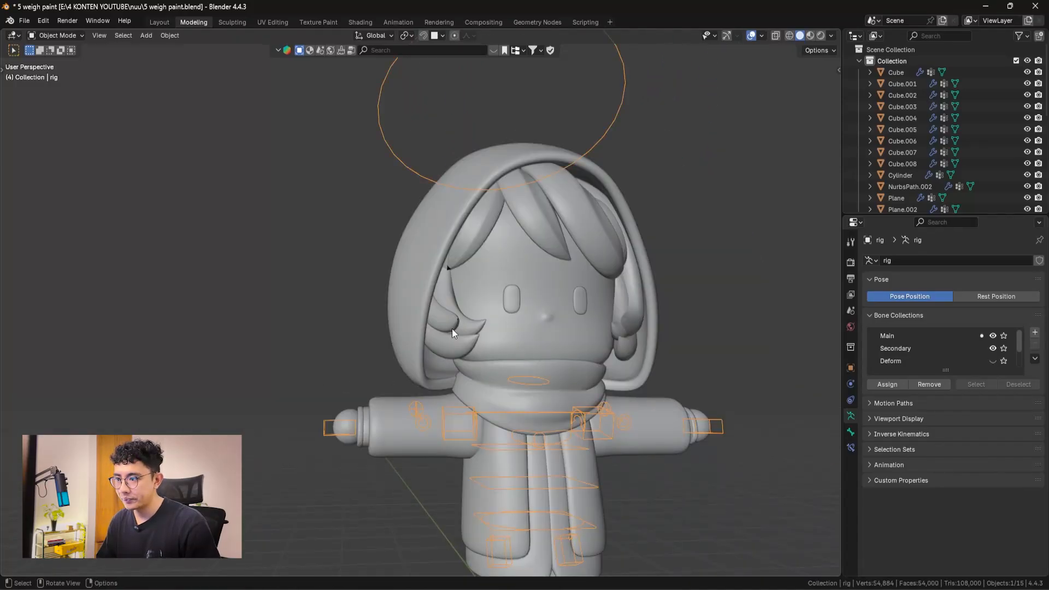
pyautogui.click(451, 328)
pyautogui.press('KP_Divide')
pyautogui.click(57, 35)
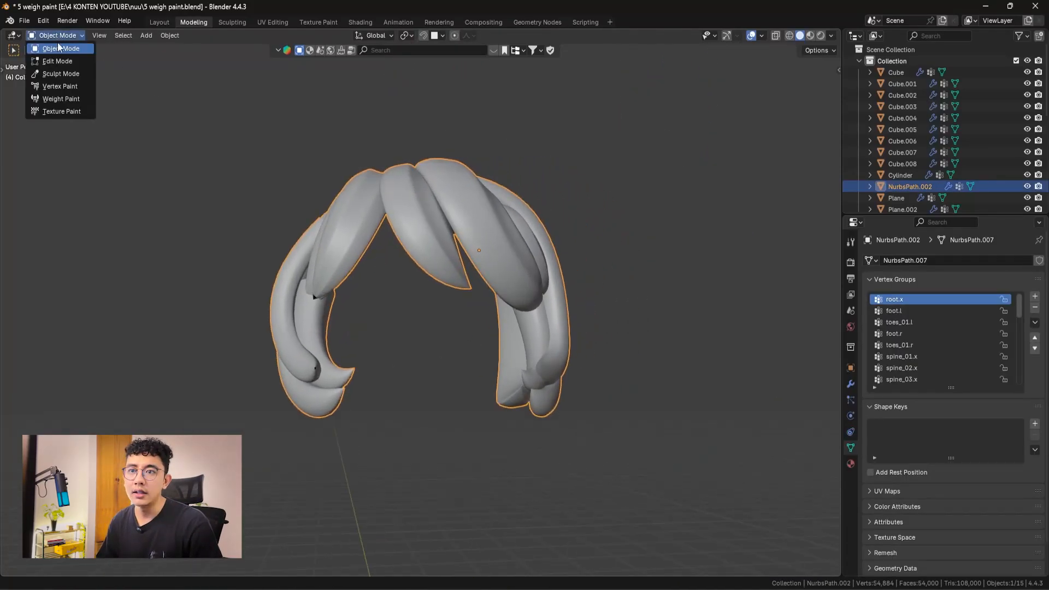
pyautogui.click(60, 98)
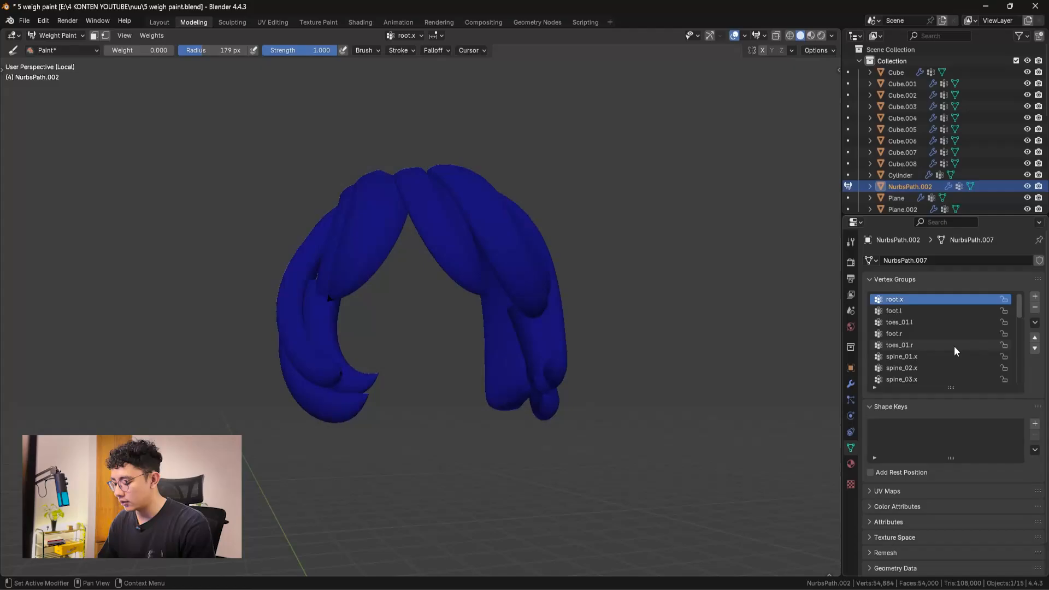
# - Step through the hair's vertex groups from root.x to the forearm_twist groups and back, checking for stray arm and shoulder weights
pyautogui.press('Down')
pyautogui.press('Down')
pyautogui.press('Down')
pyautogui.press('Down')
pyautogui.press('Down')
pyautogui.press('Down')
pyautogui.press('Down')
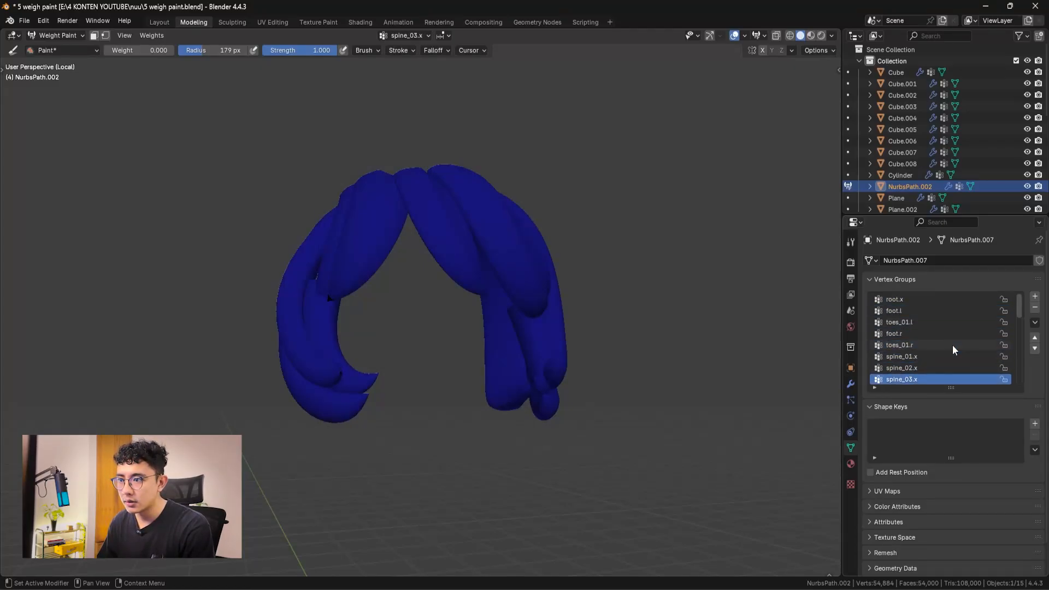
pyautogui.keyDown('ctrl'); pyautogui.scroll(-13, 953, 345); pyautogui.keyUp('ctrl')
pyautogui.keyDown('ctrl'); pyautogui.scroll(10, 953, 344); pyautogui.keyUp('ctrl')
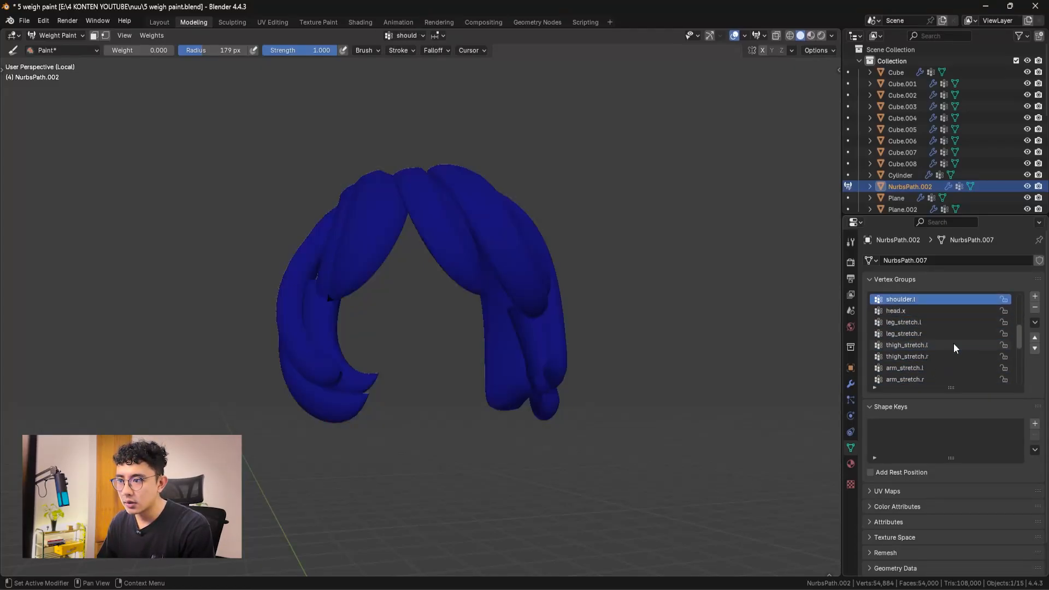
pyautogui.keyDown('ctrl'); pyautogui.scroll(-18, 953, 343); pyautogui.keyUp('ctrl')
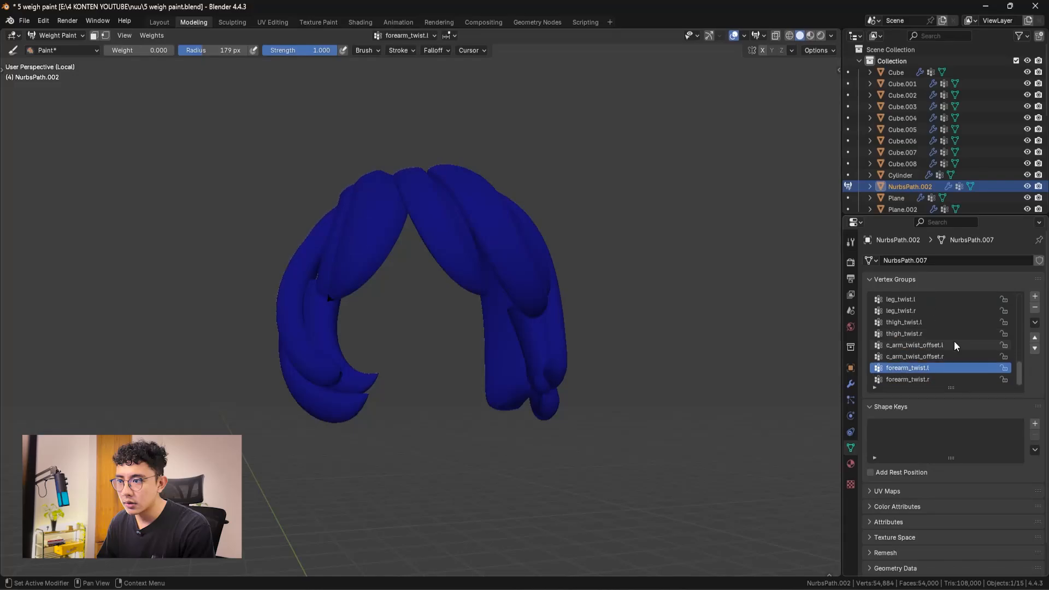
pyautogui.keyDown('ctrl'); pyautogui.scroll(2, 954, 341); pyautogui.keyUp('ctrl')
pyautogui.keyDown('ctrl'); pyautogui.scroll(-1, 955, 339); pyautogui.keyUp('ctrl')
pyautogui.scroll(1, 357, 229)
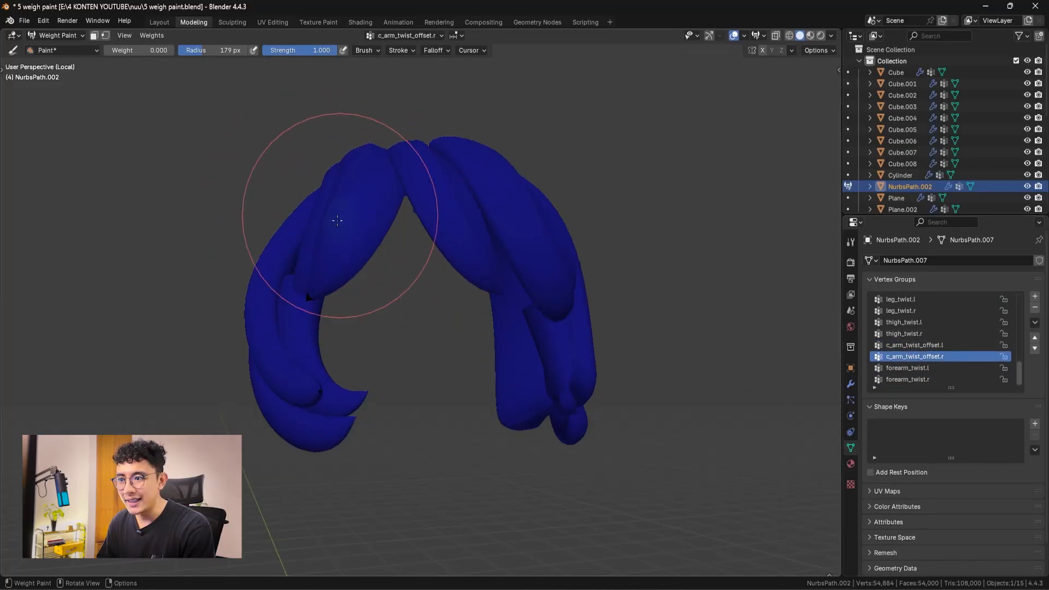
pyautogui.moveTo(334, 234)
pyautogui.mouseDown(button='middle')
pyautogui.moveTo(363, 229)
pyautogui.moveTo(333, 240)
pyautogui.mouseUp(button='middle')
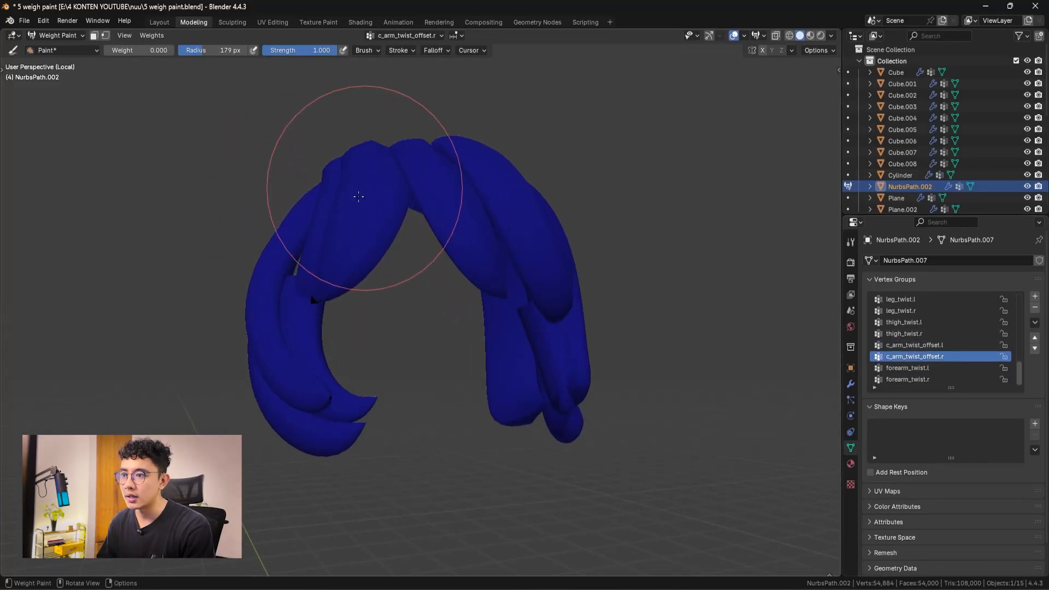
pyautogui.keyDown('ctrl'); pyautogui.scroll(-1, 959, 346); pyautogui.keyUp('ctrl')
pyautogui.keyDown('ctrl'); pyautogui.scroll(-1, 955, 342); pyautogui.keyUp('ctrl')
pyautogui.keyDown('ctrl'); pyautogui.scroll(1, 954, 342); pyautogui.keyUp('ctrl')
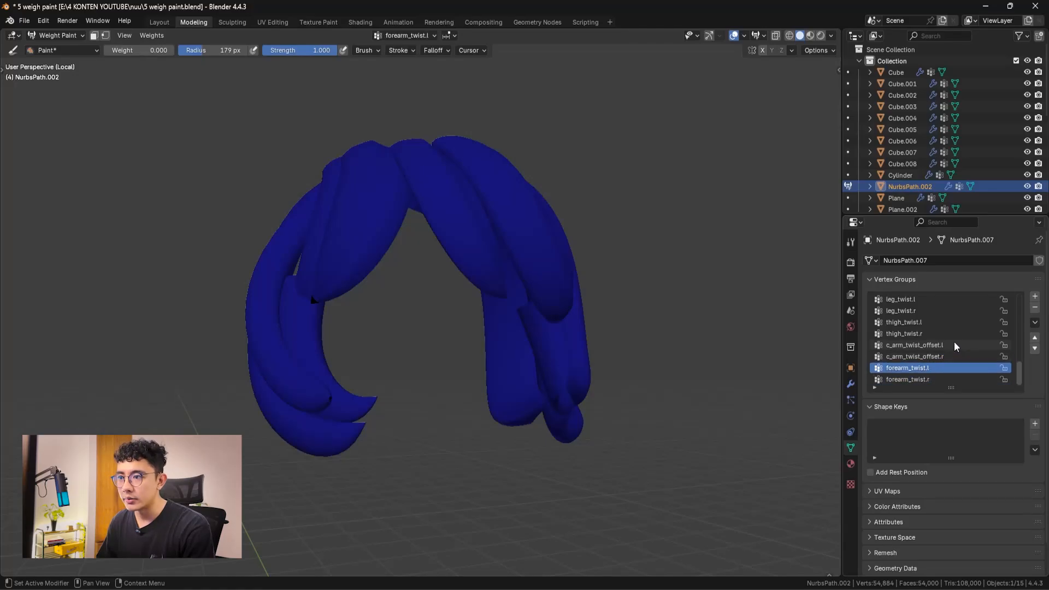
pyautogui.keyDown('ctrl'); pyautogui.scroll(5, 954, 341); pyautogui.keyUp('ctrl')
pyautogui.keyDown('ctrl'); pyautogui.scroll(15, 954, 341); pyautogui.keyUp('ctrl')
pyautogui.keyDown('ctrl'); pyautogui.scroll(-5, 954, 340); pyautogui.keyUp('ctrl')
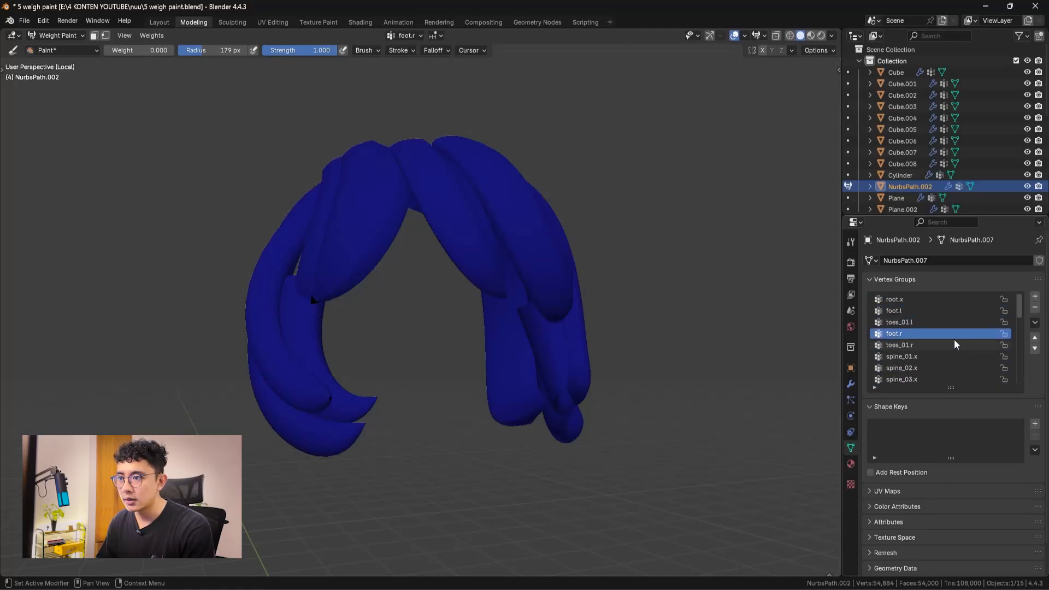
# - Return the hair to Object Mode, leave local view and put the rig in Pose Mode
pyautogui.hotkey('ctrl', 'Tab')
pyautogui.press('KP_Divide')
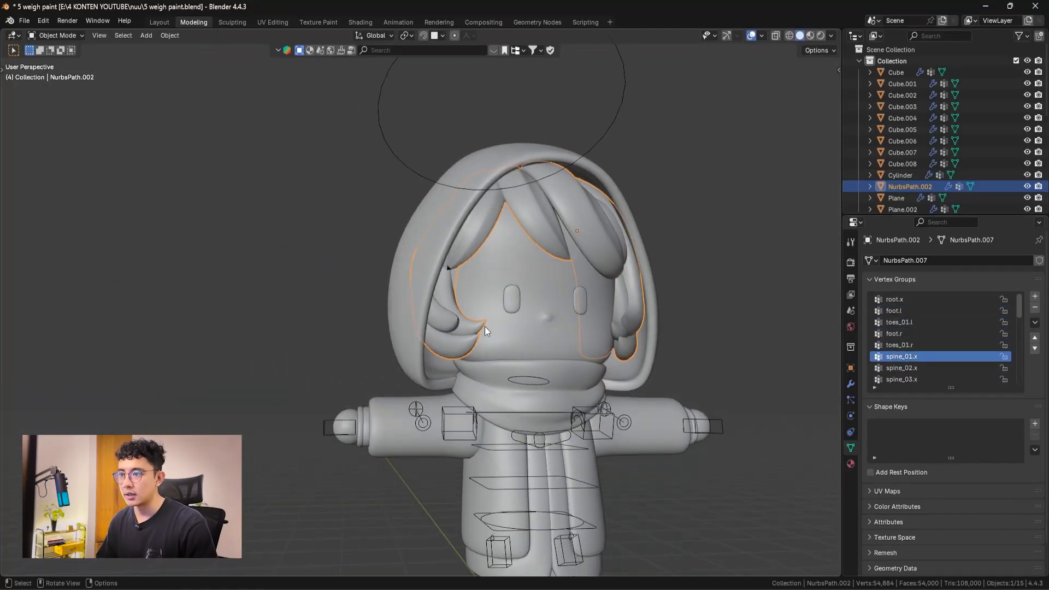
pyautogui.click(460, 411)
pyautogui.hotkey('ctrl', 'Tab')
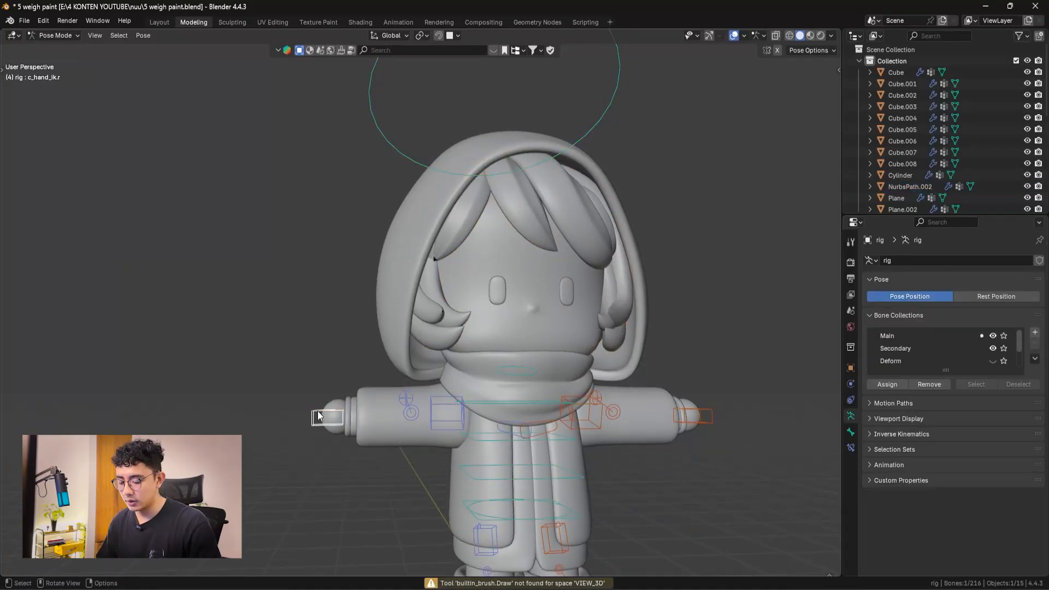
# - Test-move the c_hand_ik.r control inward and down to check the head and hair for arm influence, cancelling each move
pyautogui.press('g')
pyautogui.rightClick(360, 414)
pyautogui.moveTo(445, 213); pyautogui.dragTo(435, 213, button='middle')
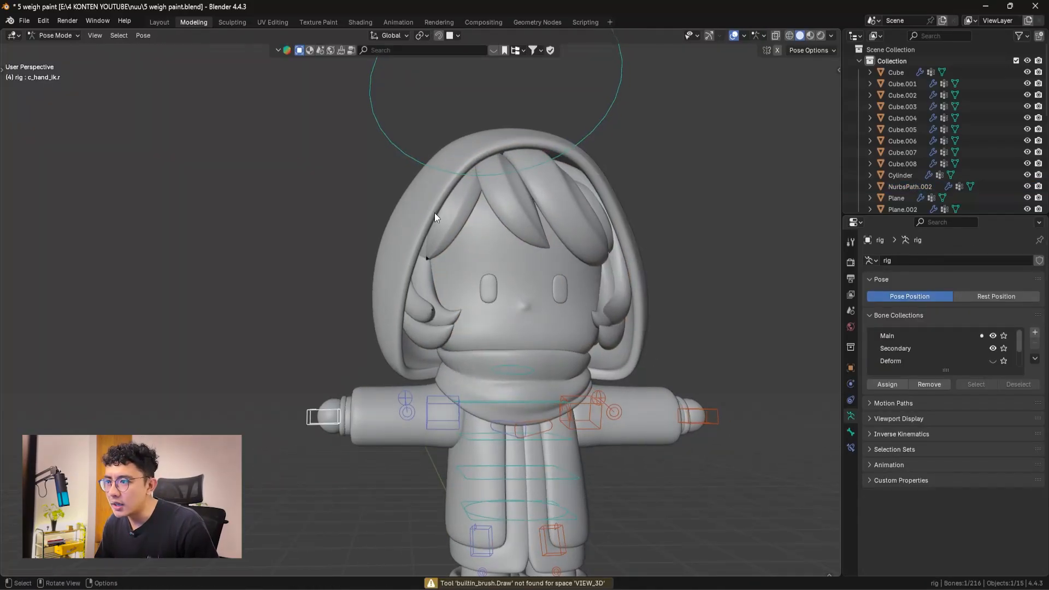
pyautogui.press('g')
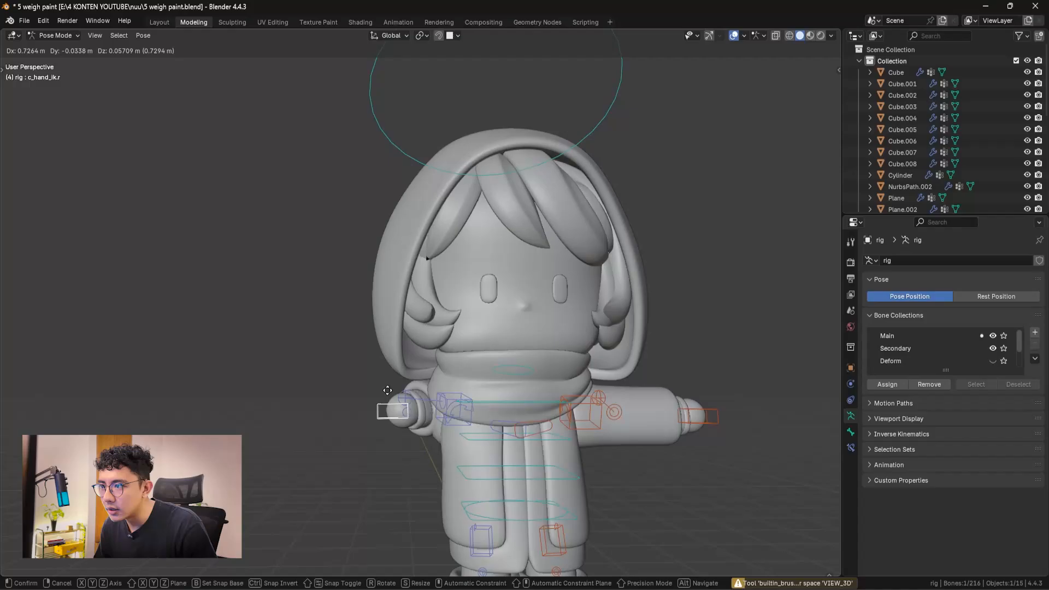
pyautogui.rightClick(449, 365)
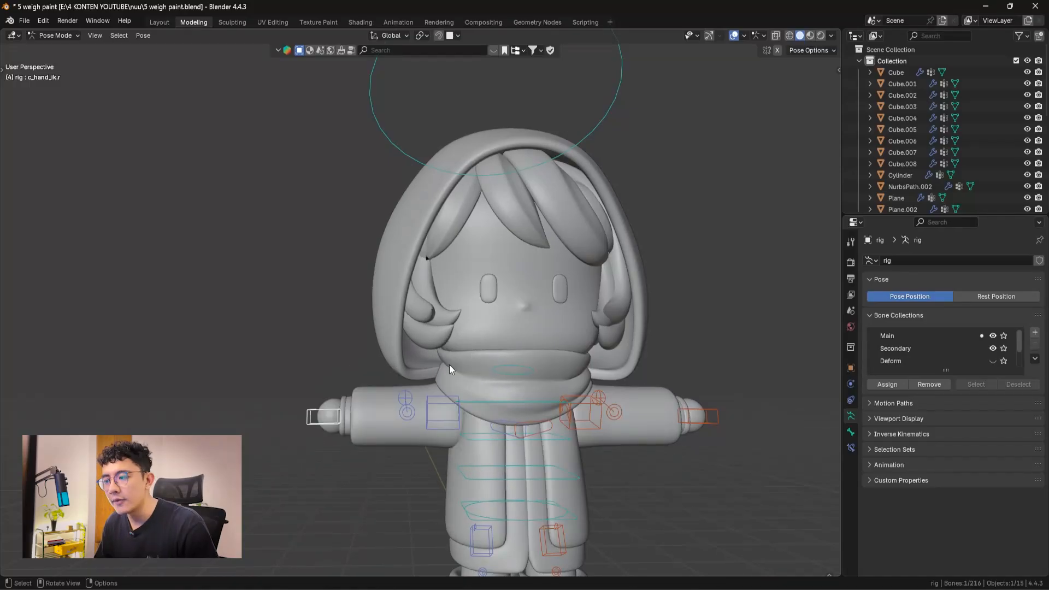
pyautogui.moveTo(489, 310); pyautogui.dragTo(452, 353, button='middle')
pyautogui.press('g')
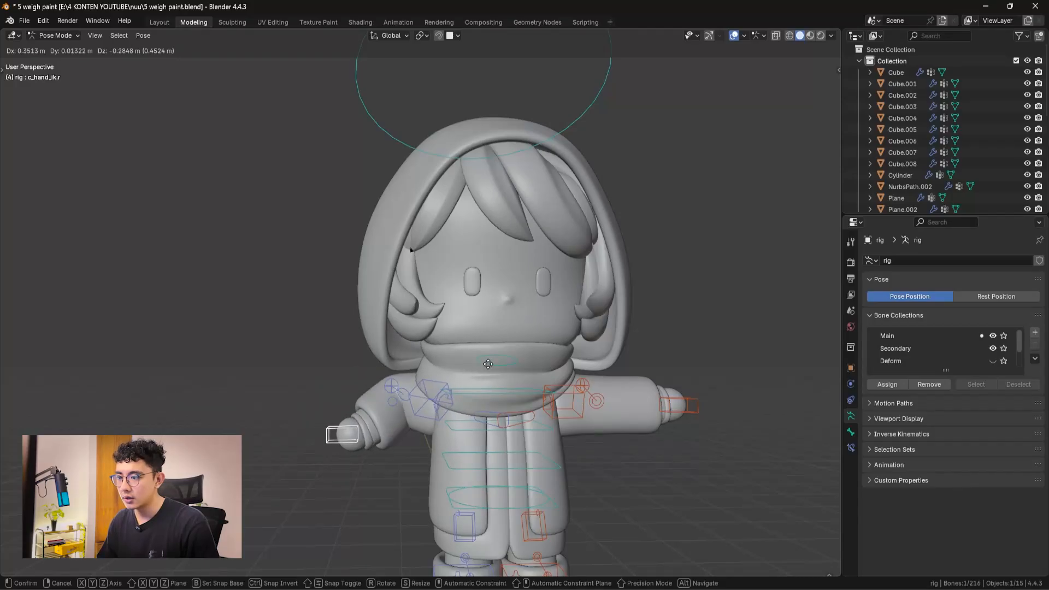
pyautogui.rightClick(488, 350)
# - Return the rig to Object Mode, isolate the head object Cube.001 in local view and switch it to Weight Paint mode
pyautogui.hotkey('ctrl', 'Tab')
pyautogui.click(481, 325)
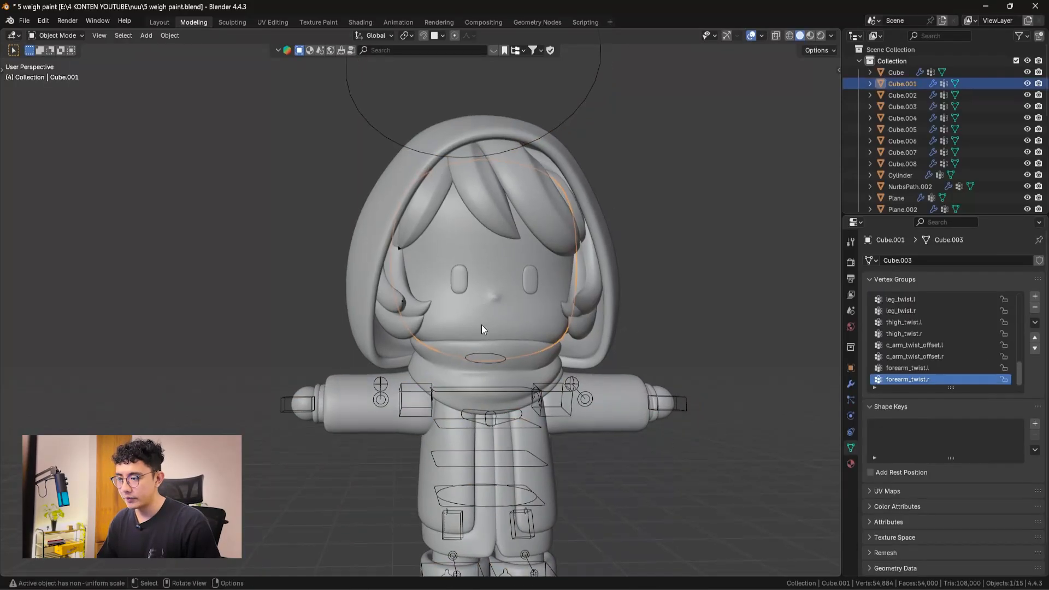
pyautogui.press('KP_Divide')
pyautogui.click(53, 36)
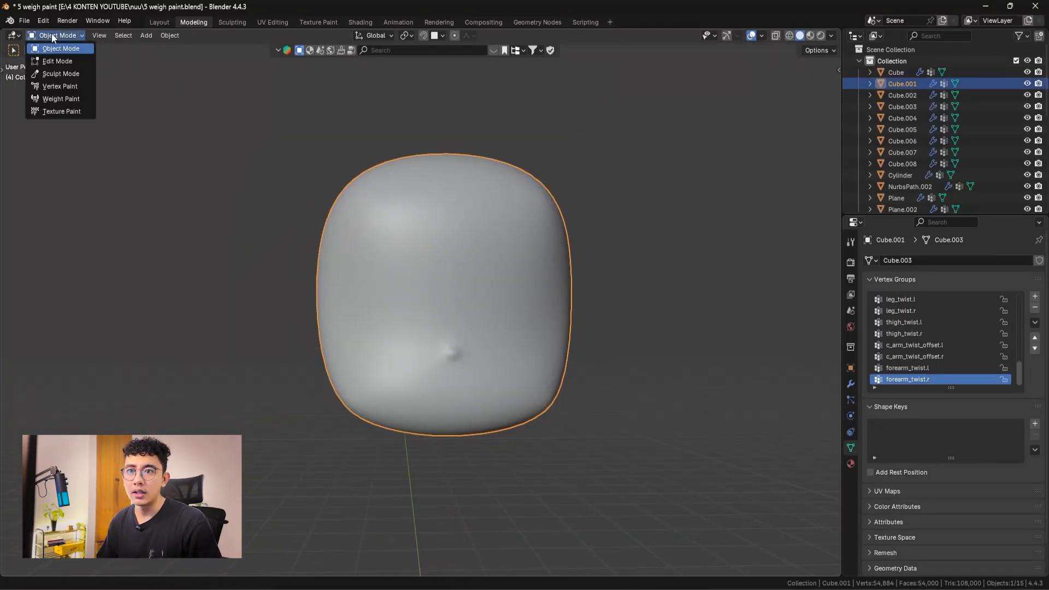
pyautogui.click(61, 99)
# - Clear arm influence from the head's c_arm_twist_offset.r group with weight 0 and check c_arm_twist_offset.l from several sides
pyautogui.moveTo(459, 274); pyautogui.dragTo(476, 262, button='middle')
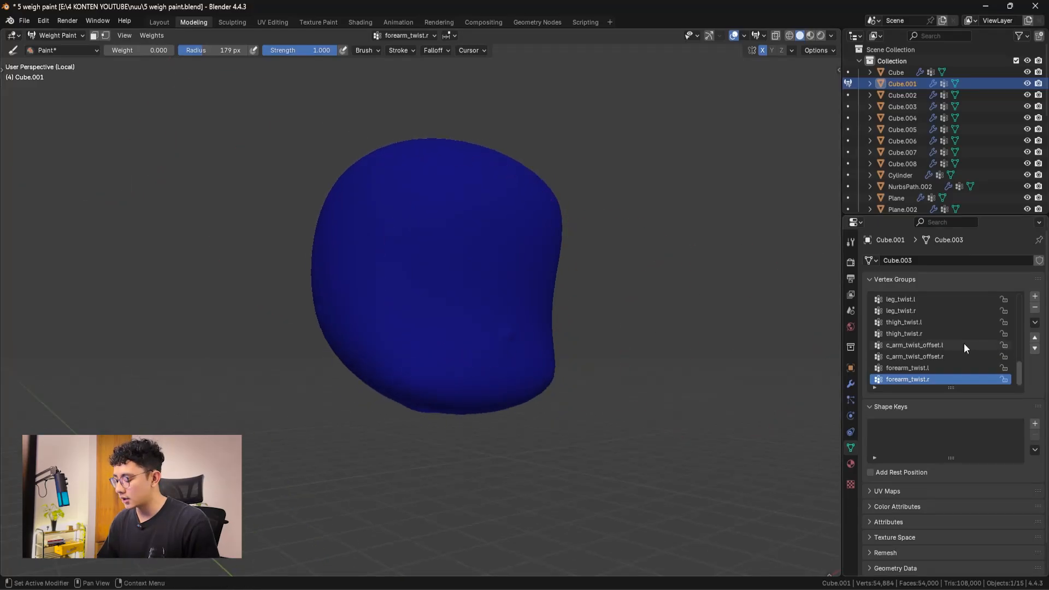
pyautogui.keyDown('ctrl'); pyautogui.scroll(2, 964, 343); pyautogui.keyUp('ctrl')
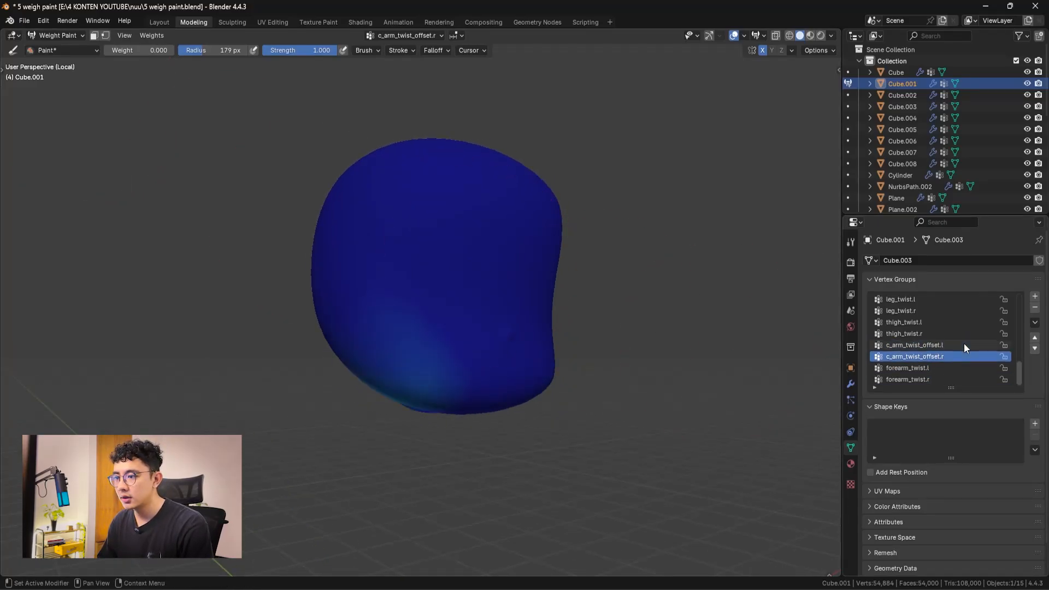
pyautogui.moveTo(607, 353)
pyautogui.mouseDown(button='middle')
pyautogui.moveTo(362, 340)
pyautogui.moveTo(417, 316)
pyautogui.moveTo(386, 304)
pyautogui.moveTo(423, 333)
pyautogui.moveTo(342, 323)
pyautogui.mouseUp(button='middle')
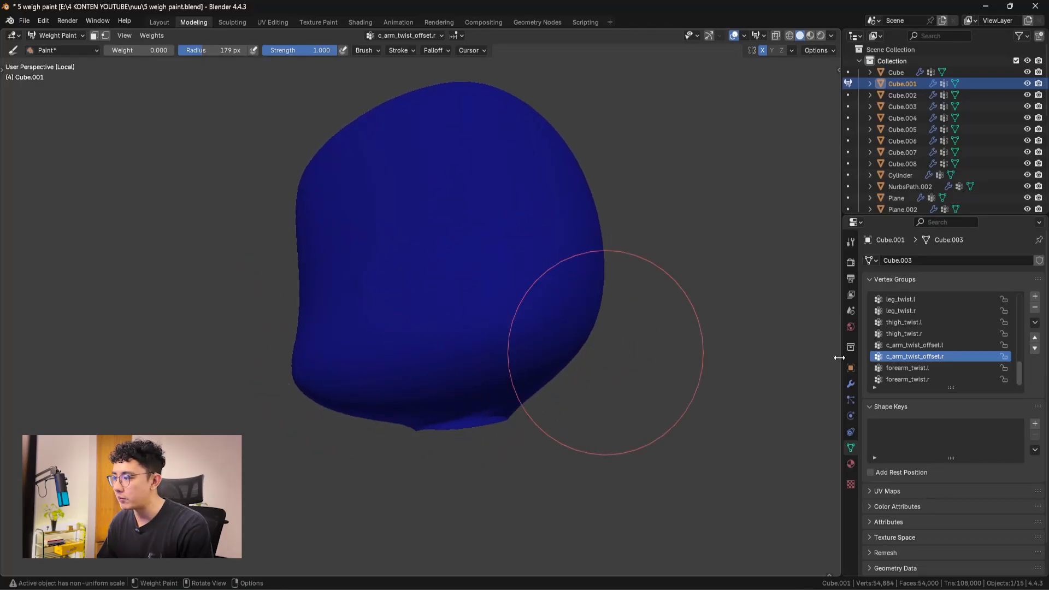
pyautogui.keyDown('ctrl'); pyautogui.scroll(1, 929, 349); pyautogui.keyUp('ctrl')
pyautogui.moveTo(760, 366); pyautogui.dragTo(491, 328, button='middle')
# - Select the head's head.x vertex group and paint the whole head with a brush weight of 0.901
pyautogui.keyDown('ctrl'); pyautogui.scroll(4, 939, 338); pyautogui.keyUp('ctrl')
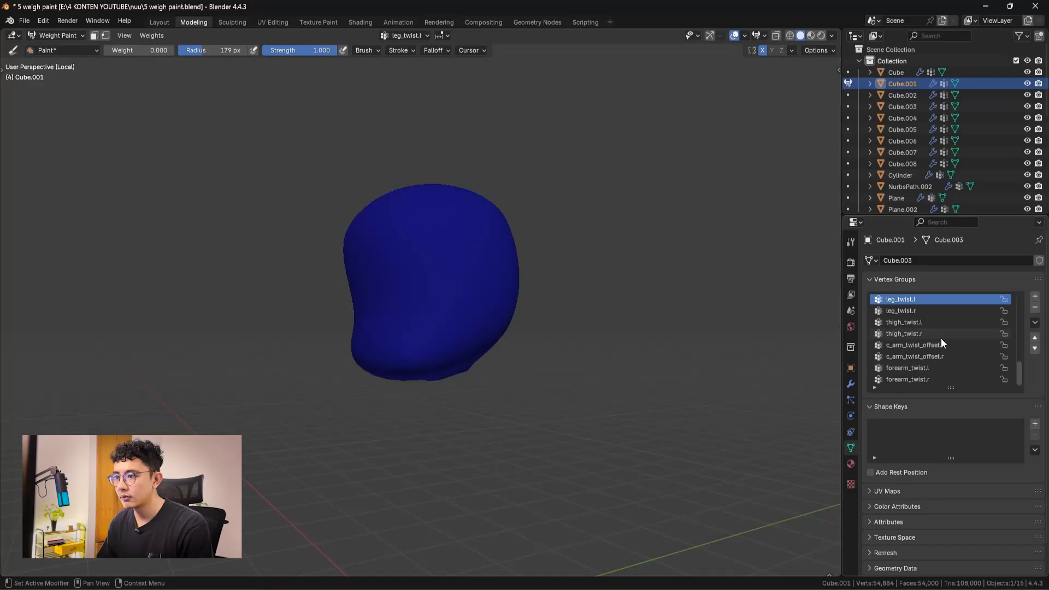
pyautogui.keyDown('ctrl'); pyautogui.scroll(2, 929, 343); pyautogui.keyUp('ctrl')
pyautogui.keyDown('ctrl'); pyautogui.scroll(4, 903, 333); pyautogui.keyUp('ctrl')
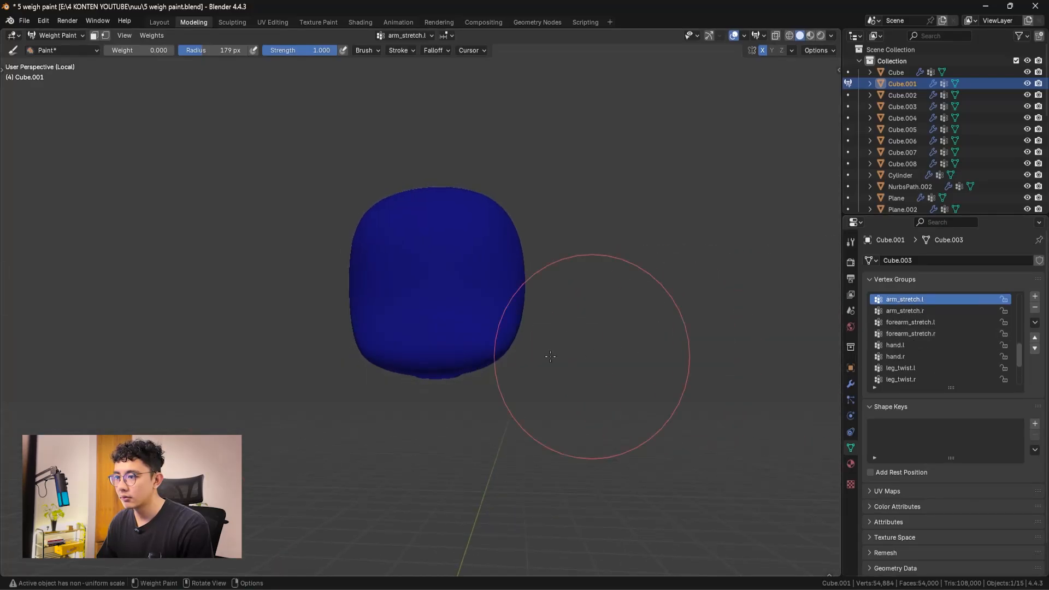
pyautogui.keyDown('ctrl'); pyautogui.scroll(5, 914, 334); pyautogui.keyUp('ctrl')
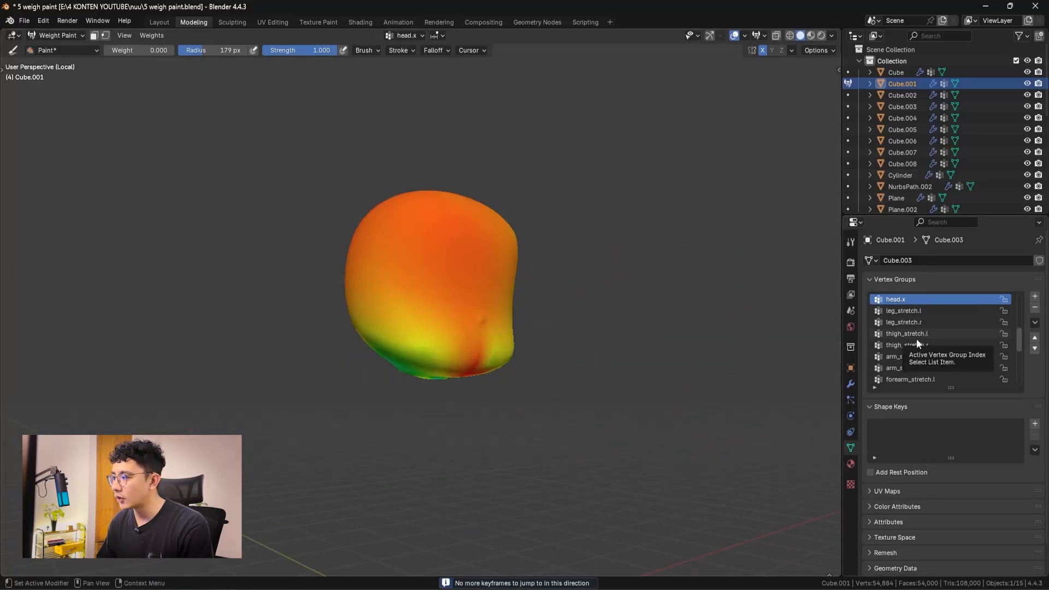
pyautogui.moveTo(597, 316)
pyautogui.mouseDown(button='middle')
pyautogui.moveTo(503, 312)
pyautogui.moveTo(419, 345)
pyautogui.moveTo(379, 194)
pyautogui.mouseUp(button='middle')
pyautogui.moveTo(143, 55); pyautogui.dragTo(155, 56)
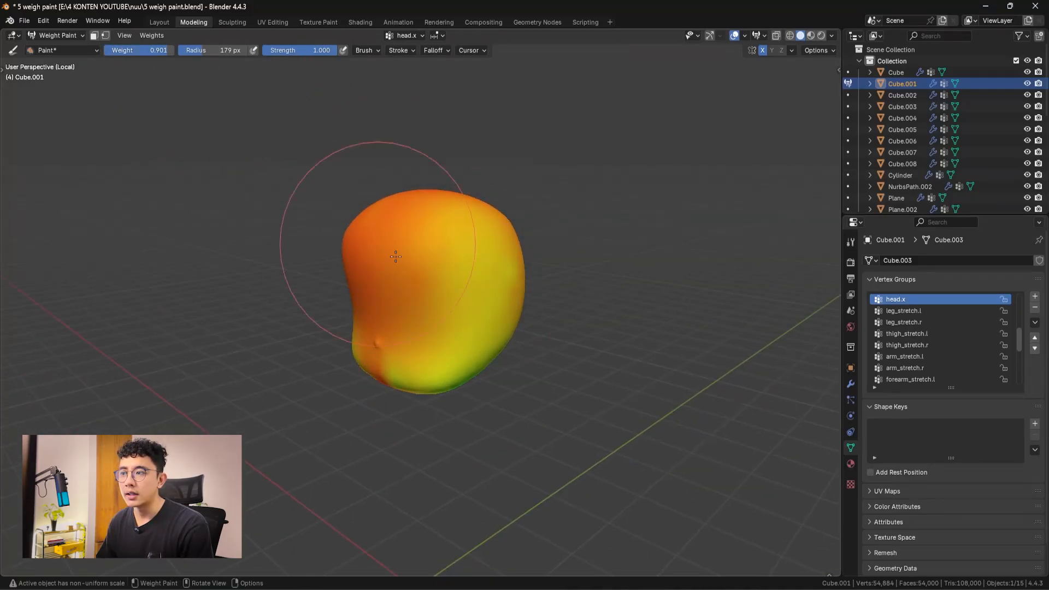
pyautogui.moveTo(396, 256); pyautogui.dragTo(391, 278, button='middle')
pyautogui.moveTo(445, 279); pyautogui.dragTo(401, 248, button='middle')
pyautogui.moveTo(384, 328)
pyautogui.mouseDown(button='middle')
pyautogui.moveTo(383, 288)
pyautogui.moveTo(351, 234)
pyautogui.moveTo(481, 351)
pyautogui.moveTo(405, 273)
pyautogui.moveTo(413, 292)
pyautogui.moveTo(377, 299)
pyautogui.mouseUp(button='middle')
pyautogui.moveTo(450, 246); pyautogui.dragTo(492, 263, button='middle')
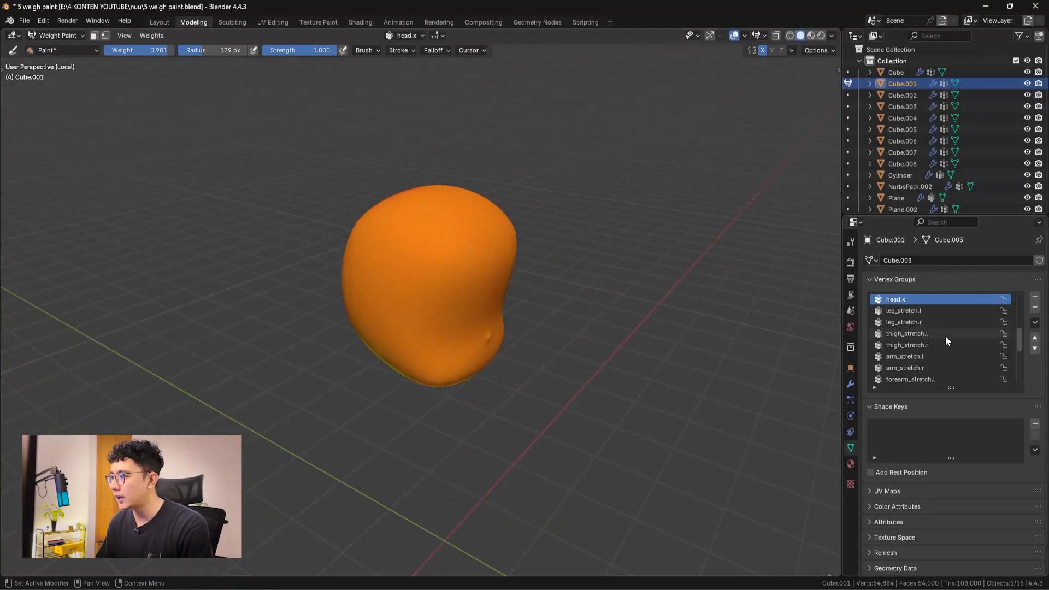
# - Select the head's shoulder.r vertex group and paint its influence away from all sides with weight 0
pyautogui.keyDown('ctrl'); pyautogui.scroll(2, 949, 330); pyautogui.keyUp('ctrl')
pyautogui.scroll(2, 596, 303)
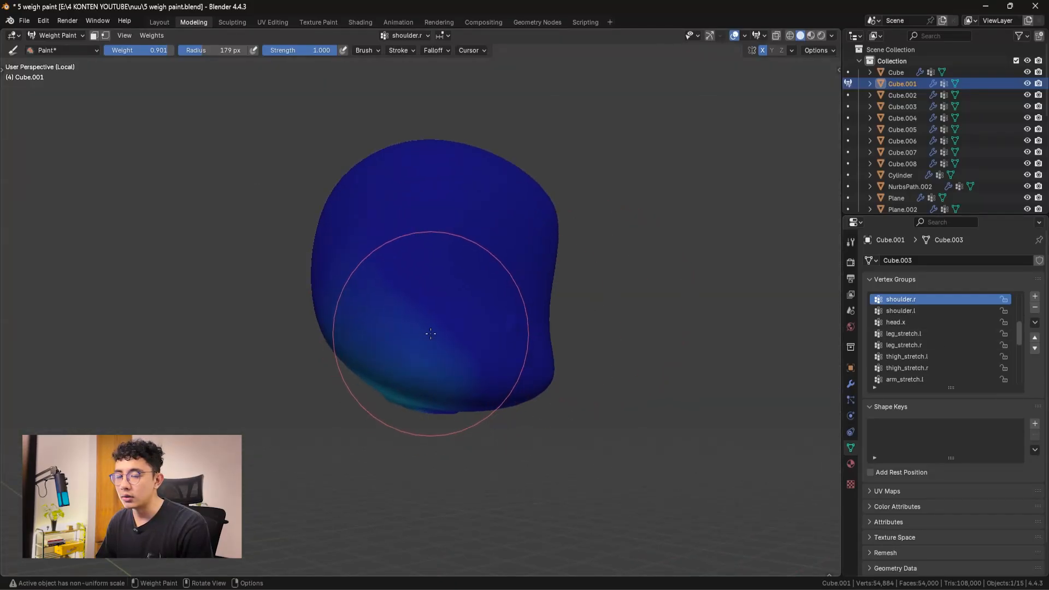
pyautogui.moveTo(171, 50); pyautogui.dragTo(107, 50)
pyautogui.moveTo(495, 325)
pyautogui.mouseDown(button='middle')
pyautogui.moveTo(431, 349)
pyautogui.moveTo(452, 316)
pyautogui.moveTo(459, 342)
pyautogui.moveTo(417, 265)
pyautogui.moveTo(419, 349)
pyautogui.moveTo(375, 379)
pyautogui.moveTo(283, 385)
pyautogui.mouseUp(button='middle')
pyautogui.moveTo(293, 298)
pyautogui.mouseDown(button='middle')
pyautogui.moveTo(344, 293)
pyautogui.moveTo(375, 339)
pyautogui.moveTo(429, 323)
pyautogui.moveTo(392, 327)
pyautogui.moveTo(437, 333)
pyautogui.mouseUp(button='middle')
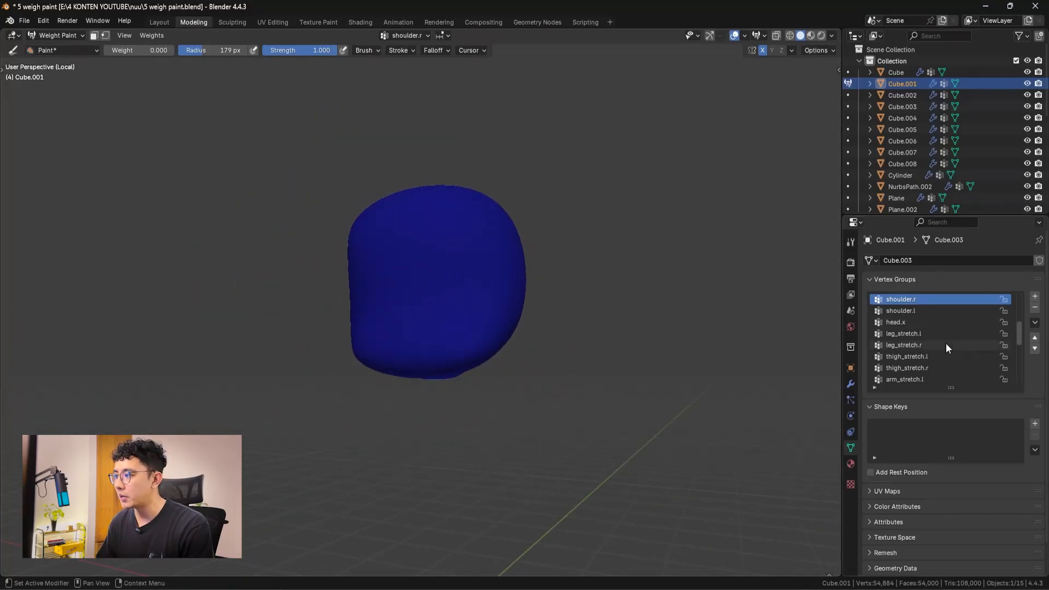
# - Soften the neck.x weights around the underside of the head with the Blur brush at a 73 px radius
pyautogui.moveTo(515, 328)
pyautogui.mouseDown(button='middle')
pyautogui.moveTo(497, 344)
pyautogui.moveTo(527, 339)
pyautogui.moveTo(475, 284)
pyautogui.moveTo(471, 303)
pyautogui.moveTo(387, 304)
pyautogui.moveTo(403, 258)
pyautogui.moveTo(410, 332)
pyautogui.mouseUp(button='middle')
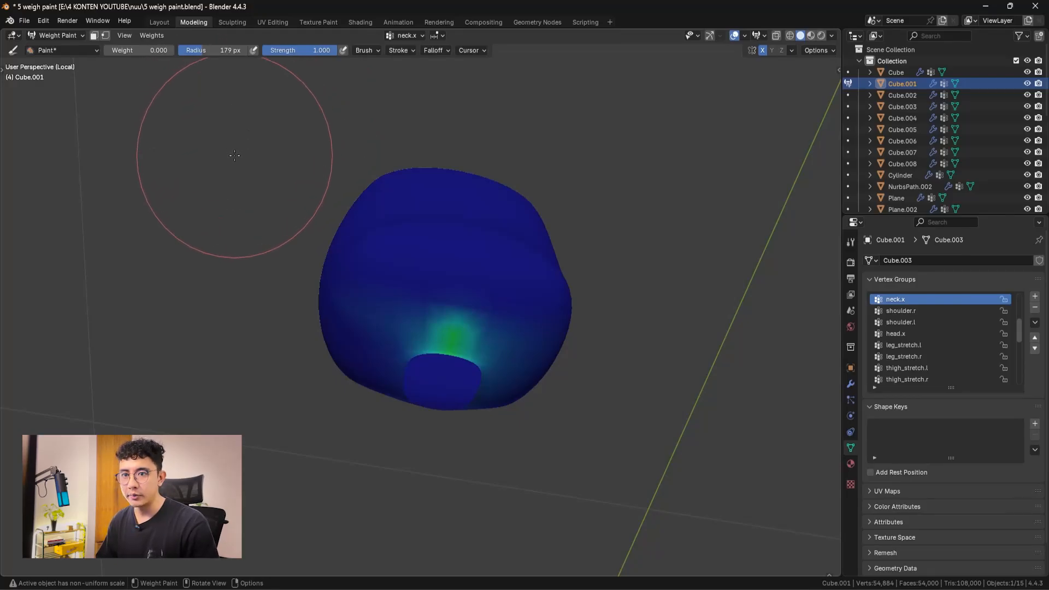
pyautogui.press('t')
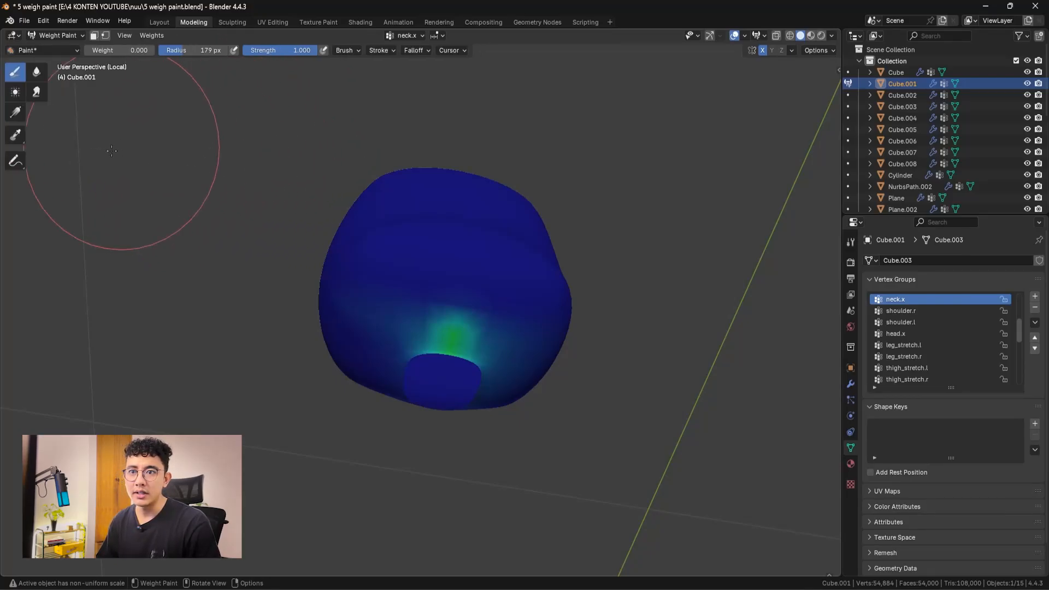
pyautogui.click(37, 74)
pyautogui.press('f')
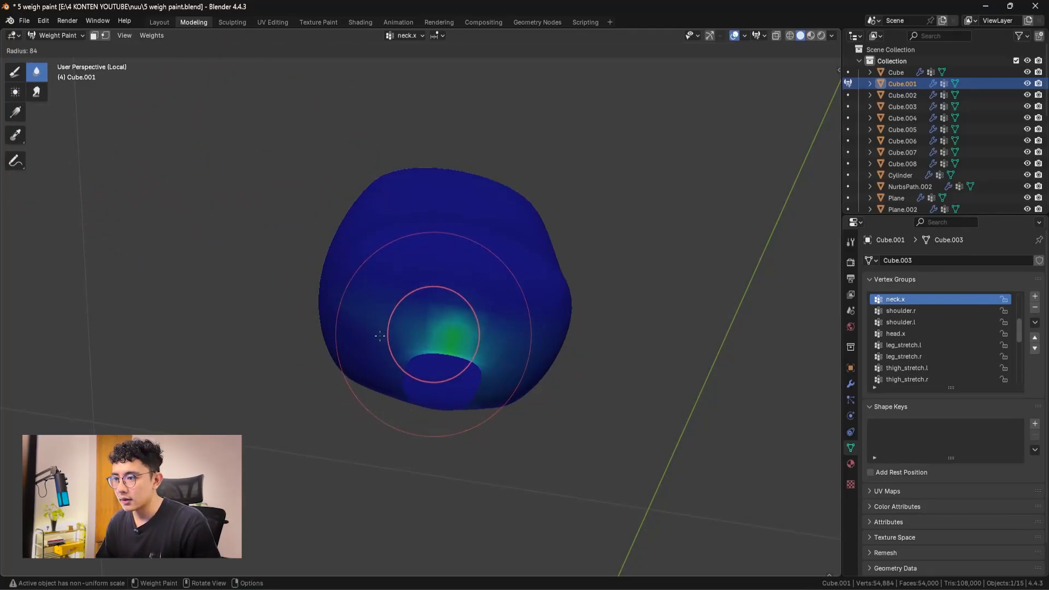
pyautogui.click(429, 336)
pyautogui.moveTo(429, 336)
pyautogui.mouseDown()
pyautogui.moveTo(417, 339)
pyautogui.moveTo(433, 347)
pyautogui.moveTo(392, 354)
pyautogui.mouseUp()
pyautogui.moveTo(392, 353); pyautogui.dragTo(269, 249, button='middle')
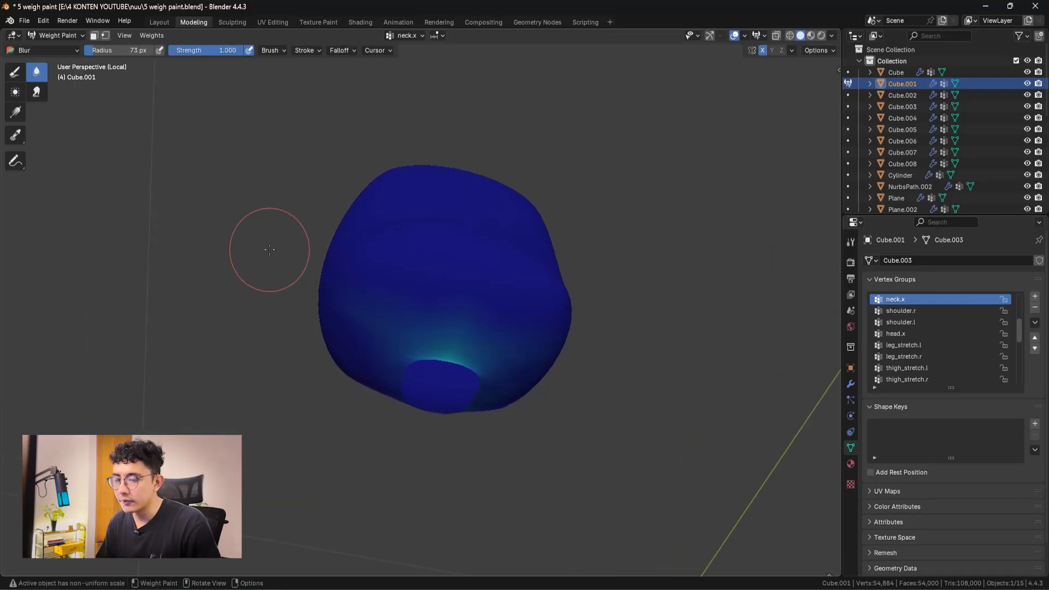
# - Paint neck.x influence around the head's neck opening with a 44 px brush, first at weight 0.176 and again at 0.595
pyautogui.click(17, 73)
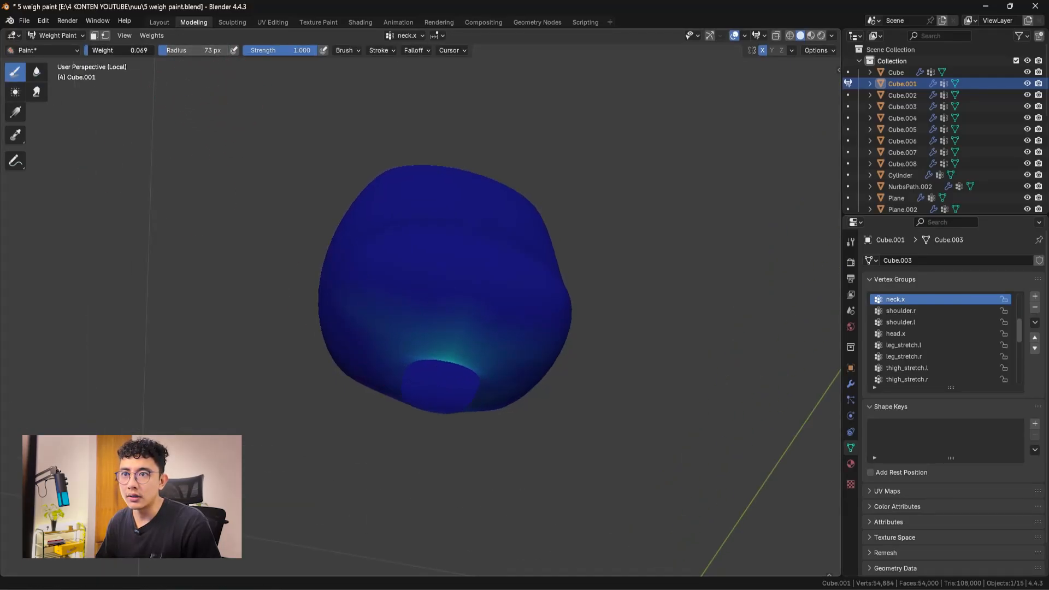
pyautogui.press('f')
pyautogui.click(421, 350)
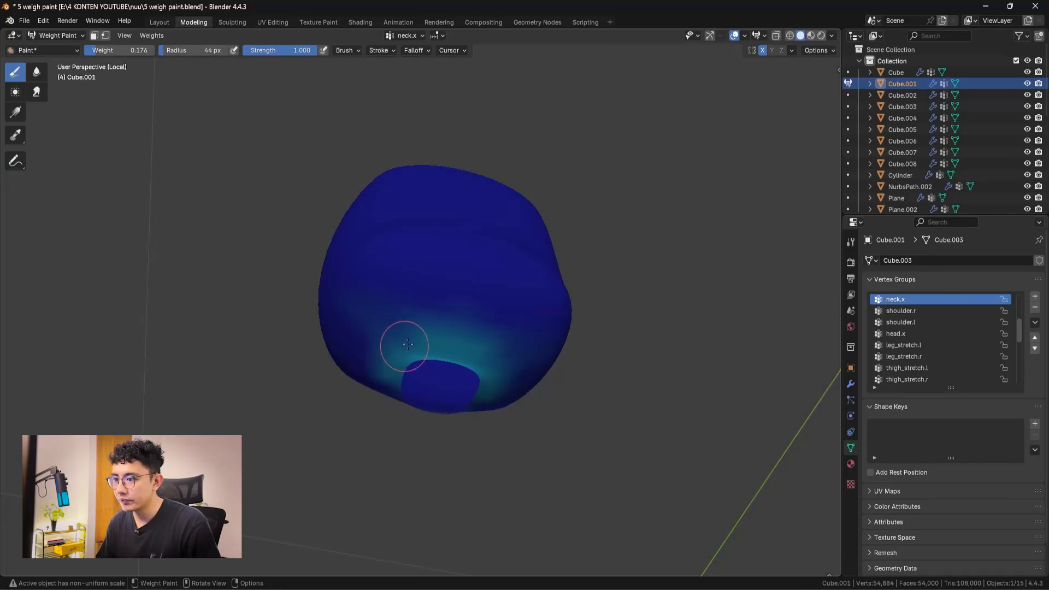
pyautogui.moveTo(490, 364); pyautogui.dragTo(426, 323, button='middle')
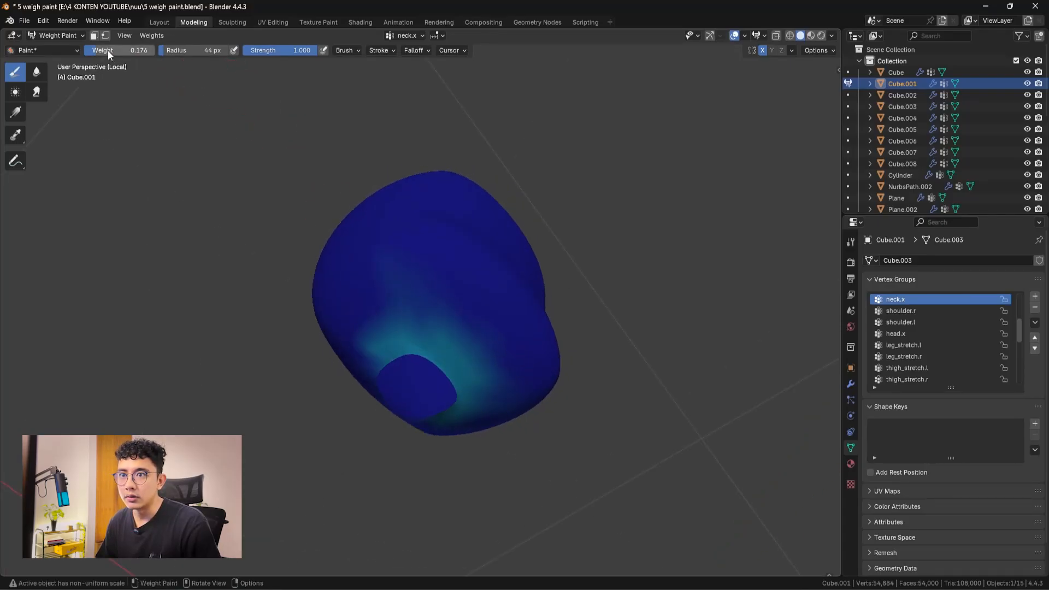
pyautogui.moveTo(394, 340)
pyautogui.mouseDown()
pyautogui.moveTo(377, 377)
pyautogui.moveTo(441, 354)
pyautogui.moveTo(464, 377)
pyautogui.mouseUp()
pyautogui.moveTo(464, 377)
pyautogui.mouseDown(button='middle')
pyautogui.moveTo(492, 381)
pyautogui.moveTo(495, 338)
pyautogui.mouseUp(button='middle')
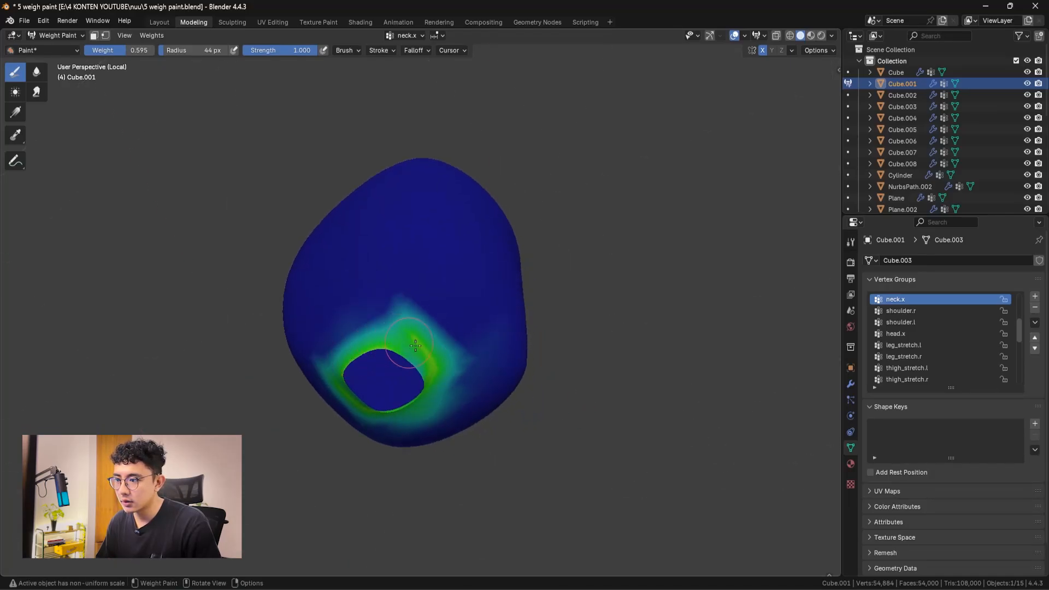
# - Blend the painted neck.x weights around the neck opening with the Blur brush, enlarging its radius to 102 px
pyautogui.click(37, 77)
pyautogui.moveTo(383, 328); pyautogui.dragTo(392, 309, button='middle')
pyautogui.moveTo(386, 319); pyautogui.dragTo(396, 332)
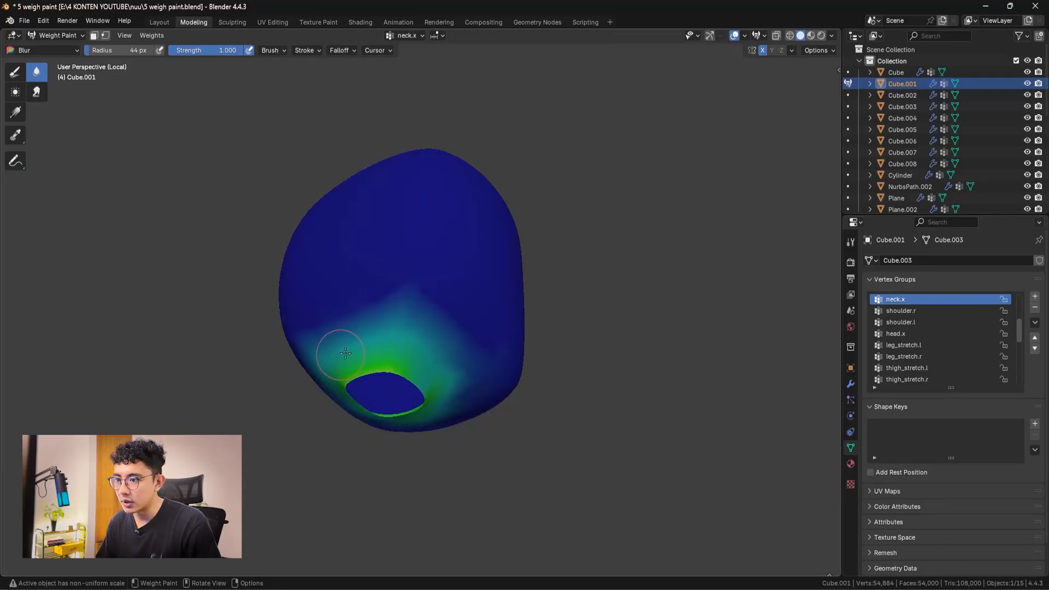
pyautogui.press('f')
pyautogui.click(416, 307)
pyautogui.moveTo(443, 358); pyautogui.dragTo(374, 361, button='middle')
pyautogui.moveTo(377, 358)
pyautogui.mouseDown()
pyautogui.moveTo(437, 323)
pyautogui.moveTo(463, 366)
pyautogui.mouseUp()
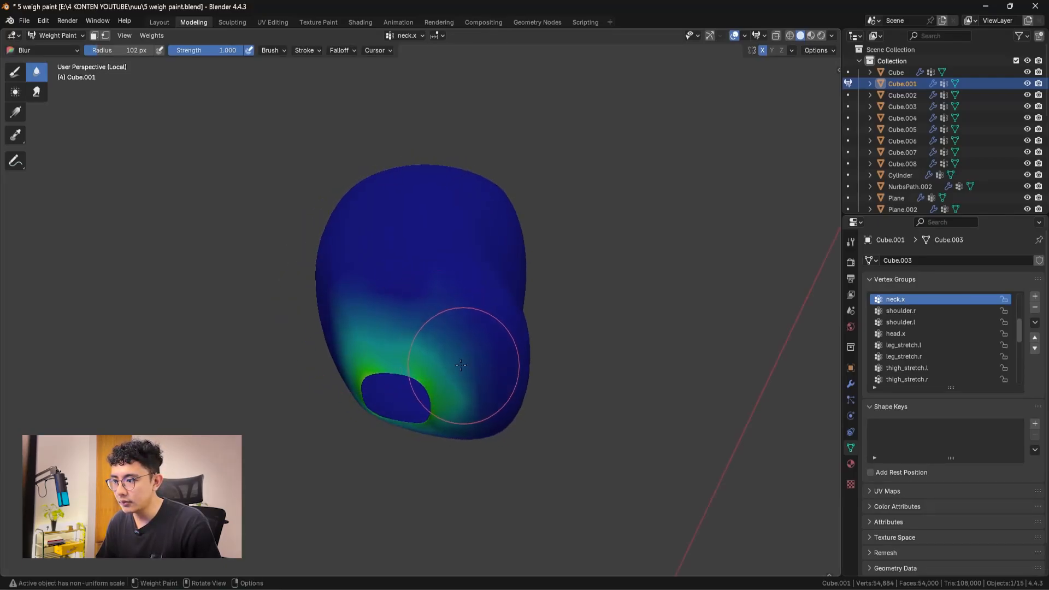
# - Smooth the neck.x transition beside the head's neck opening with one more stroke of the 102 px Blur brush
pyautogui.moveTo(464, 366); pyautogui.dragTo(437, 353, button='middle')
pyautogui.moveTo(437, 354); pyautogui.dragTo(477, 394)
pyautogui.moveTo(461, 355); pyautogui.dragTo(473, 402, button='middle')
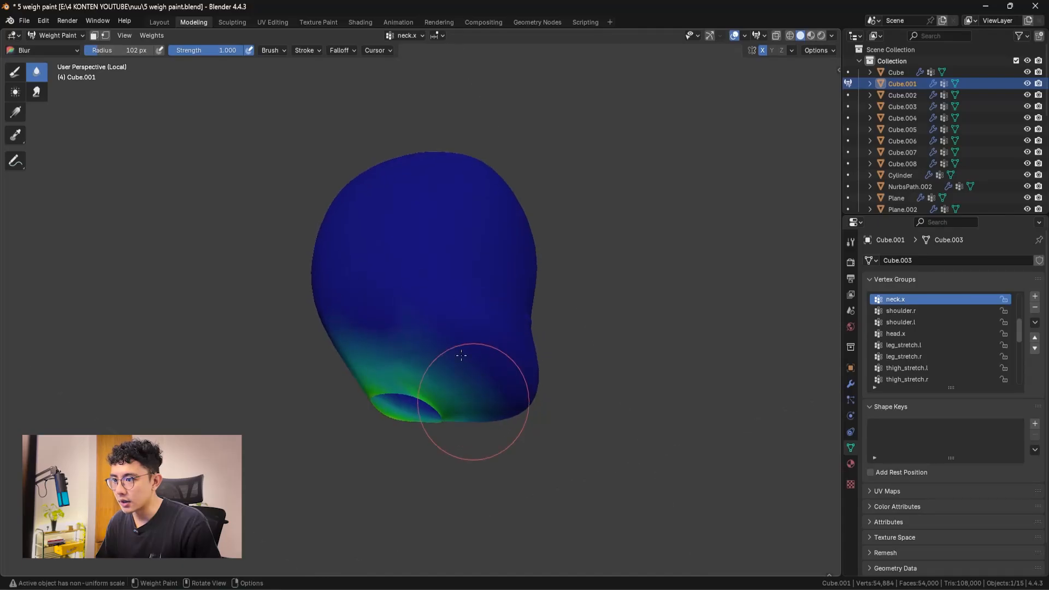
# - Switch to the Paint brush with a 102 px radius and weight 0, and check the head's neck.x influence from all sides
pyautogui.click(21, 76)
pyautogui.moveTo(403, 272); pyautogui.dragTo(394, 275, button='middle')
pyautogui.press('f')
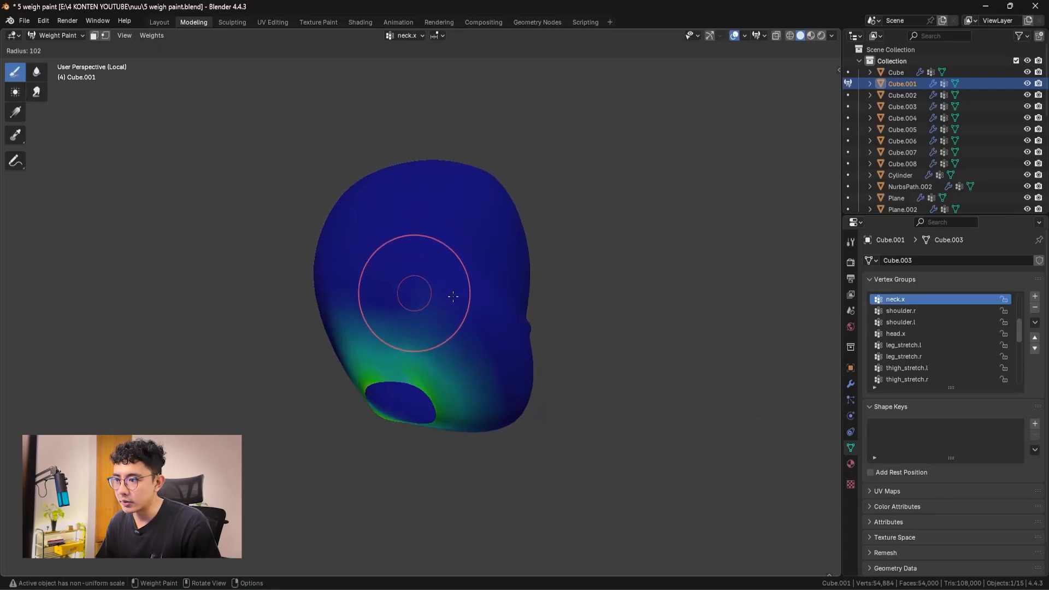
pyautogui.click(453, 296)
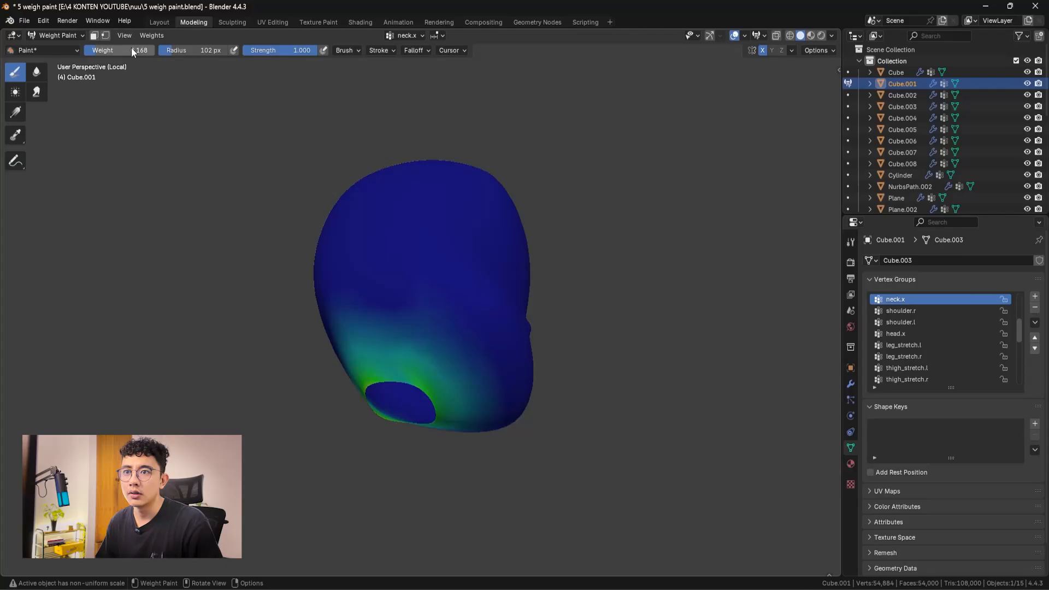
pyautogui.press('BackSpace')
pyautogui.moveTo(415, 287); pyautogui.dragTo(424, 295, button='middle')
pyautogui.moveTo(334, 305); pyautogui.dragTo(429, 290, button='middle')
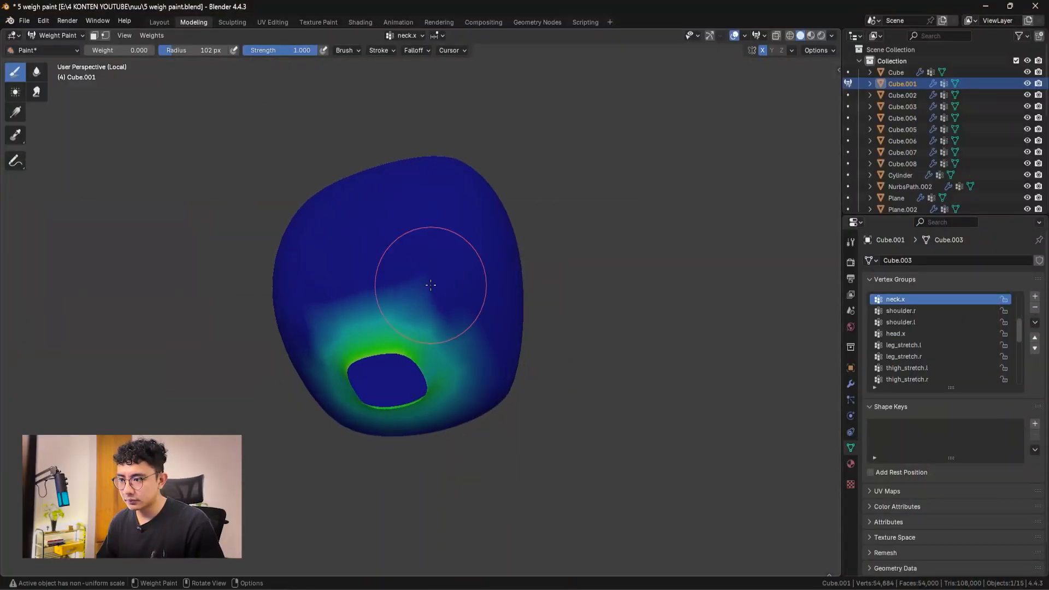
pyautogui.moveTo(374, 295)
pyautogui.mouseDown(button='middle')
pyautogui.moveTo(335, 293)
pyautogui.moveTo(300, 327)
pyautogui.moveTo(321, 333)
pyautogui.moveTo(344, 387)
pyautogui.moveTo(468, 363)
pyautogui.moveTo(323, 285)
pyautogui.mouseUp(button='middle')
pyautogui.moveTo(821, 309); pyautogui.dragTo(391, 269, button='middle')
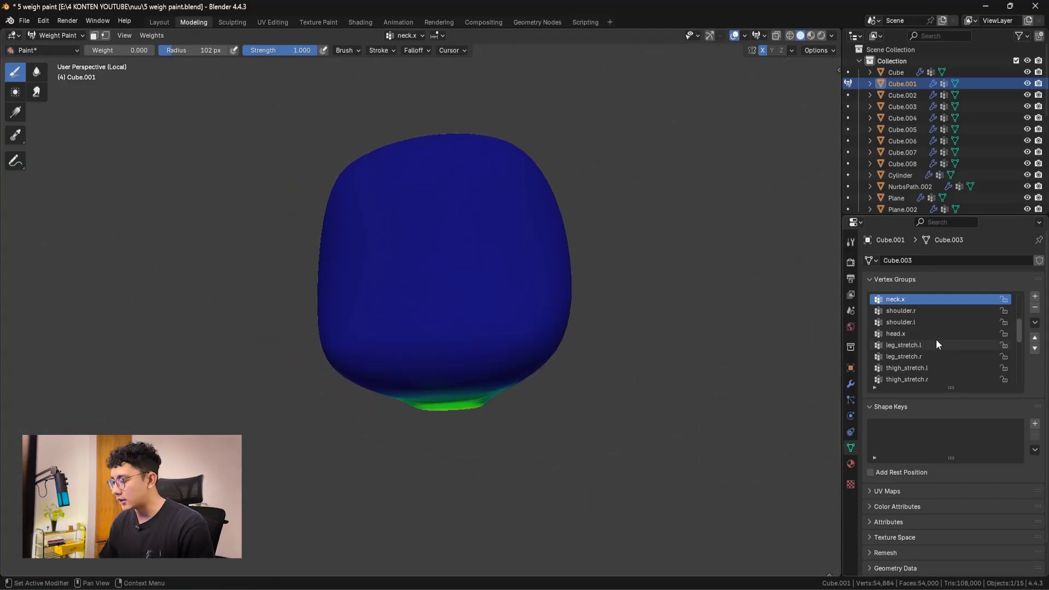
# - Select the head's spine_03.x vertex group and paint its influence away around the neck opening with a 171 px brush at weight 0
pyautogui.keyDown('ctrl'); pyautogui.scroll(1, 933, 337); pyautogui.keyUp('ctrl')
pyautogui.scroll(1, 492, 331)
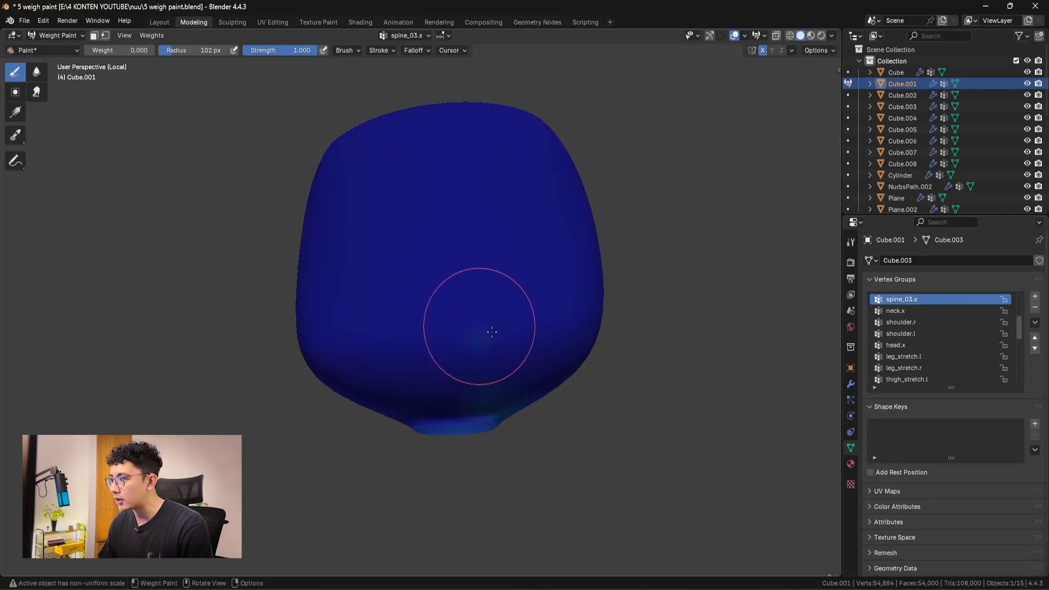
pyautogui.moveTo(476, 328)
pyautogui.mouseDown(button='middle')
pyautogui.moveTo(529, 356)
pyautogui.moveTo(482, 339)
pyautogui.mouseUp(button='middle')
pyautogui.press('f')
pyautogui.click(527, 345)
pyautogui.moveTo(483, 340); pyautogui.dragTo(454, 353)
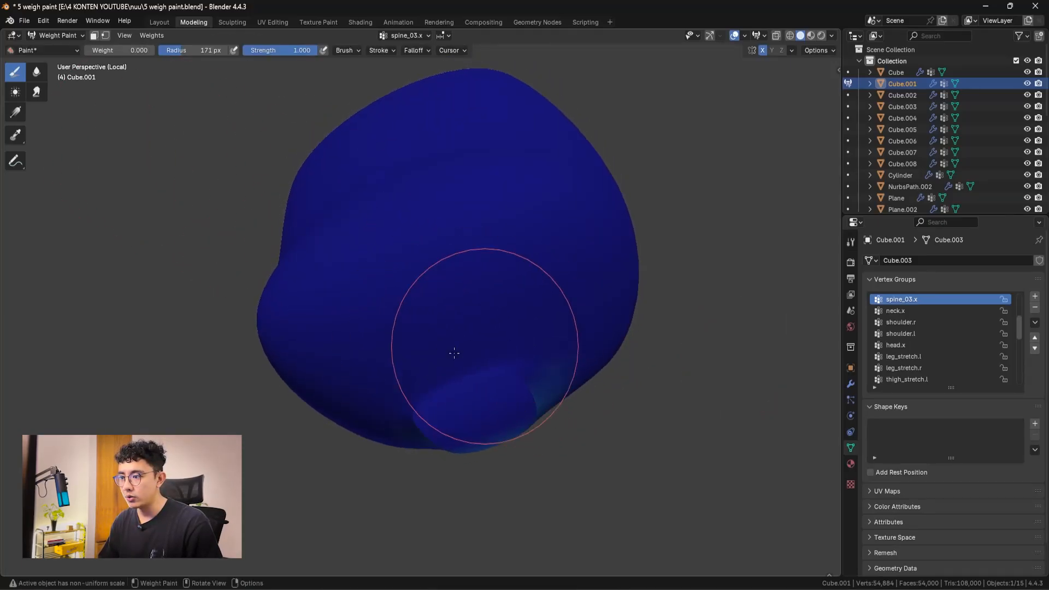
pyautogui.scroll(-3, 474, 365)
pyautogui.moveTo(474, 365)
pyautogui.mouseDown(button='middle')
pyautogui.moveTo(427, 363)
pyautogui.moveTo(397, 286)
pyautogui.mouseUp(button='middle')
pyautogui.moveTo(397, 286); pyautogui.dragTo(469, 302)
pyautogui.moveTo(469, 303); pyautogui.dragTo(404, 351, button='middle')
pyautogui.moveTo(405, 351); pyautogui.dragTo(405, 349)
# - Go through the head's remaining vertex groups up to root.x, then return to Object Mode and leave local view
pyautogui.moveTo(408, 272); pyautogui.dragTo(463, 334, button='middle')
pyautogui.keyDown('ctrl'); pyautogui.scroll(7, 941, 345); pyautogui.keyUp('ctrl')
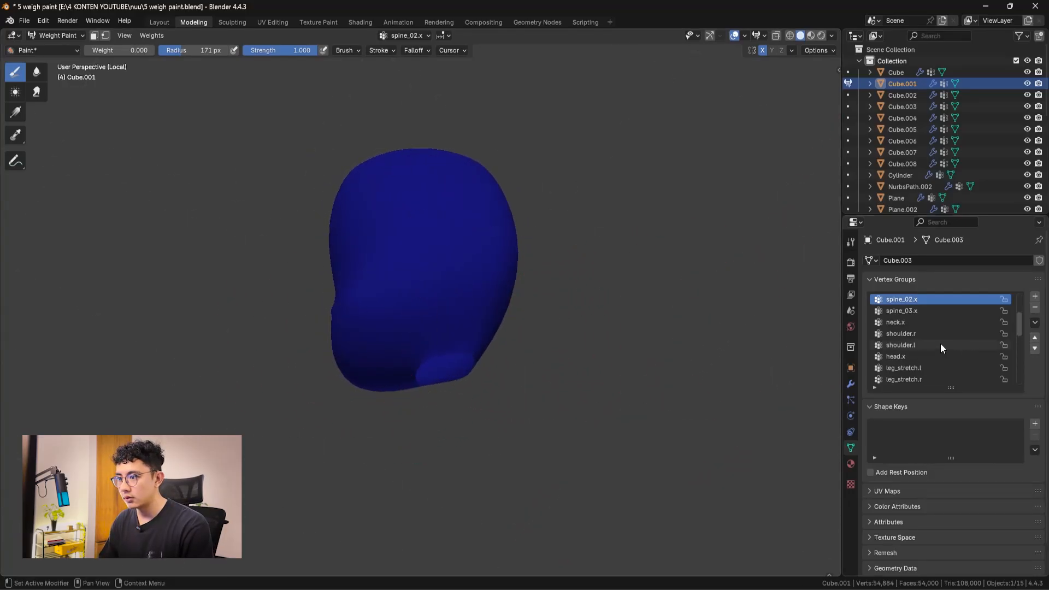
pyautogui.moveTo(597, 353); pyautogui.dragTo(549, 350, button='middle')
pyautogui.hotkey('ctrl', 'Tab')
pyautogui.click(368, 340)
pyautogui.press('KP_Divide')
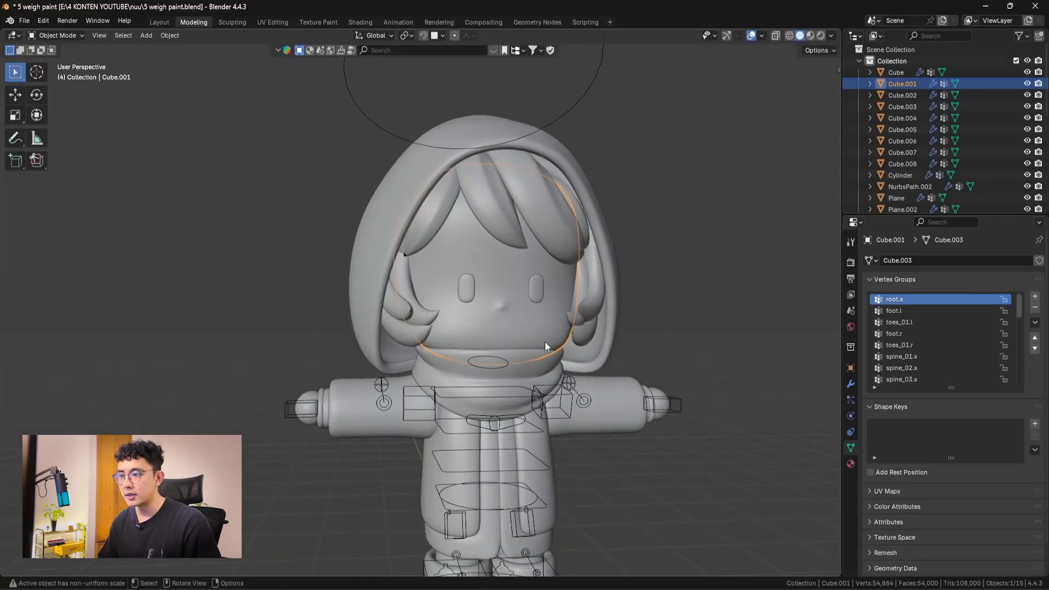
# - Put the rig in Pose Mode and test the arm deformation by moving c_hand_ik.r, cancelling each move
pyautogui.click(566, 400)
pyautogui.hotkey('ctrl', 'Tab')
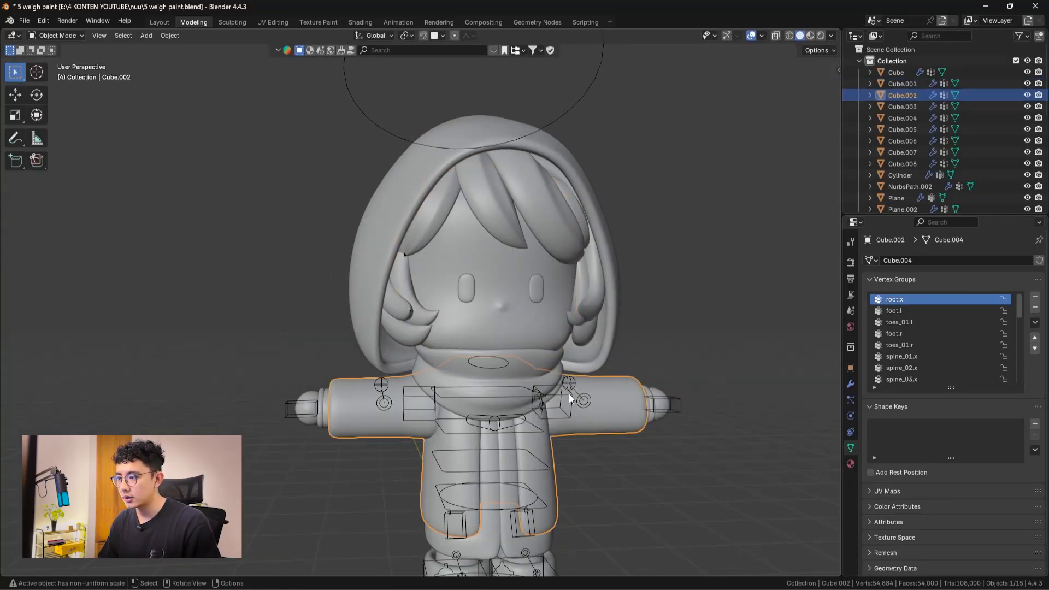
pyautogui.click(569, 394)
pyautogui.hotkey('ctrl', 'Tab')
pyautogui.moveTo(559, 396); pyautogui.dragTo(507, 389, button='middle')
pyautogui.press('g')
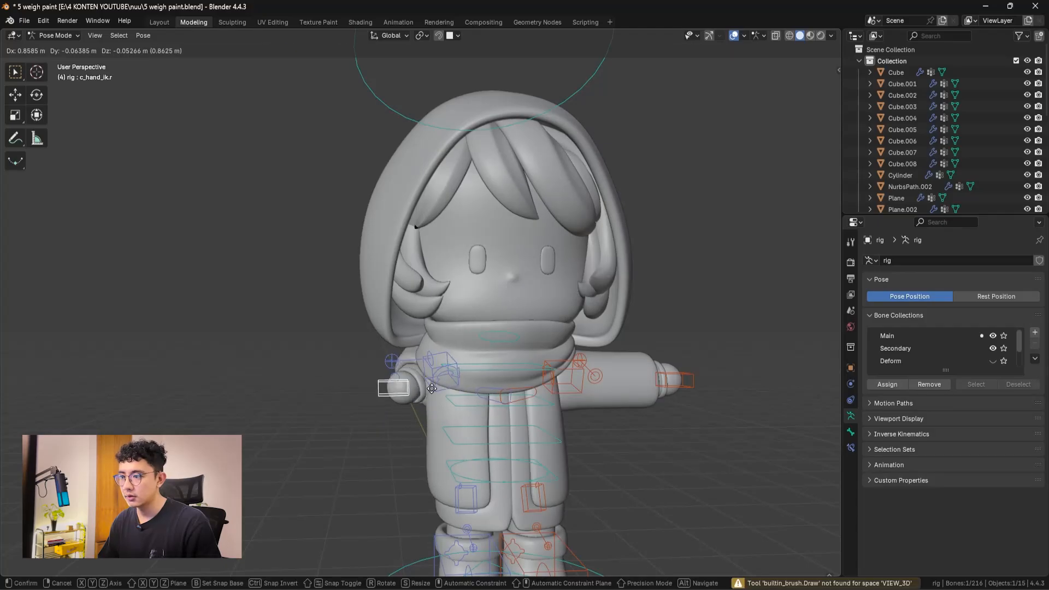
pyautogui.rightClick(420, 417)
pyautogui.press('g')
pyautogui.moveTo(419, 418); pyautogui.dragTo(440, 427, button='middle')
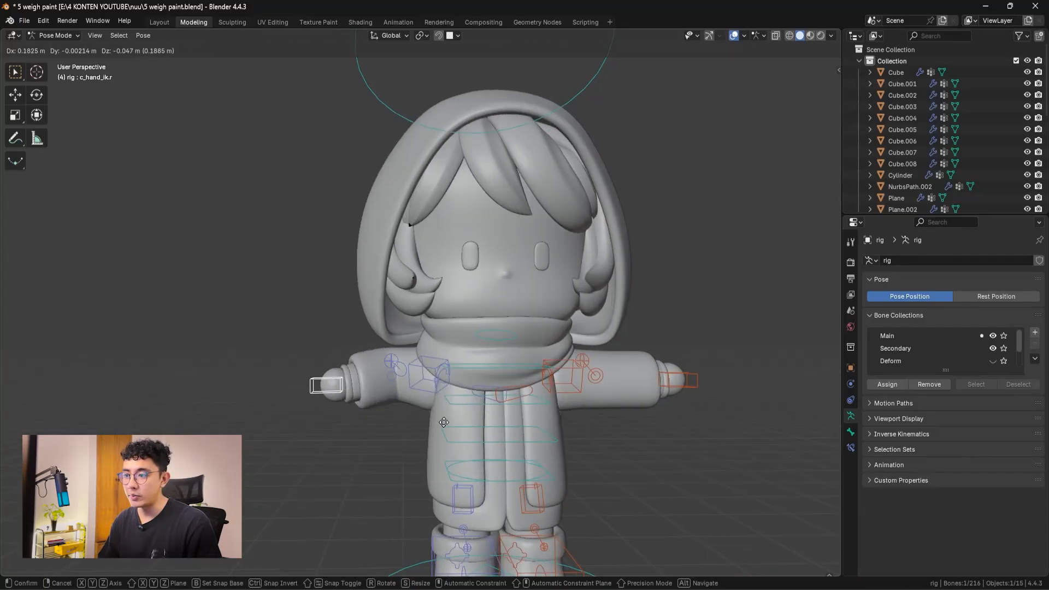
pyautogui.rightClick(440, 409)
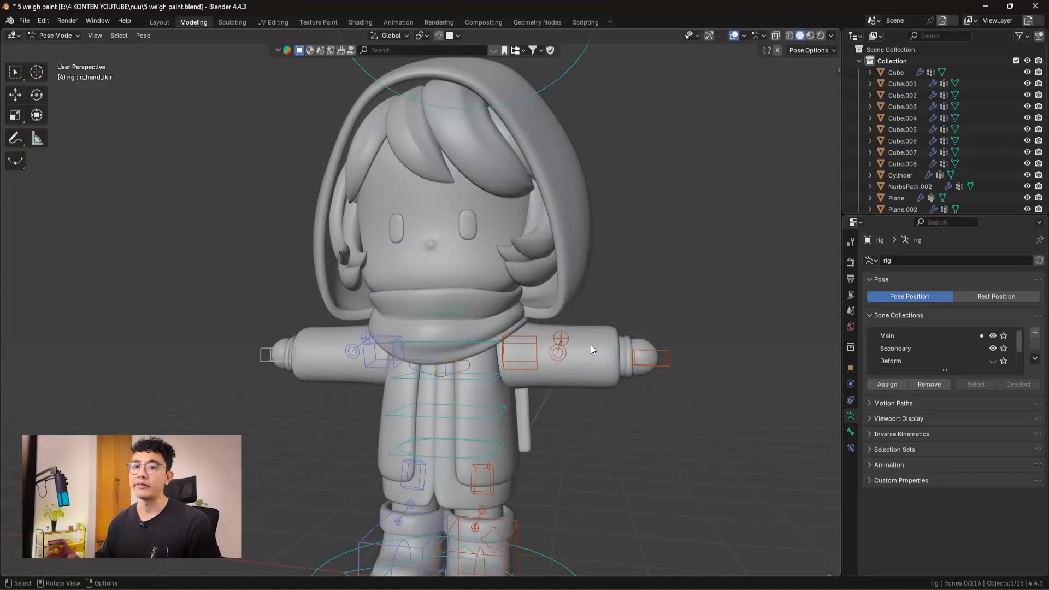
# - Return to Object Mode and hide the hood and the hair
pyautogui.hotkey('ctrl', 'Tab')
pyautogui.click(528, 267)
pyautogui.moveTo(529, 267); pyautogui.dragTo(569, 238, button='middle')
pyautogui.click(568, 238)
pyautogui.press('h')
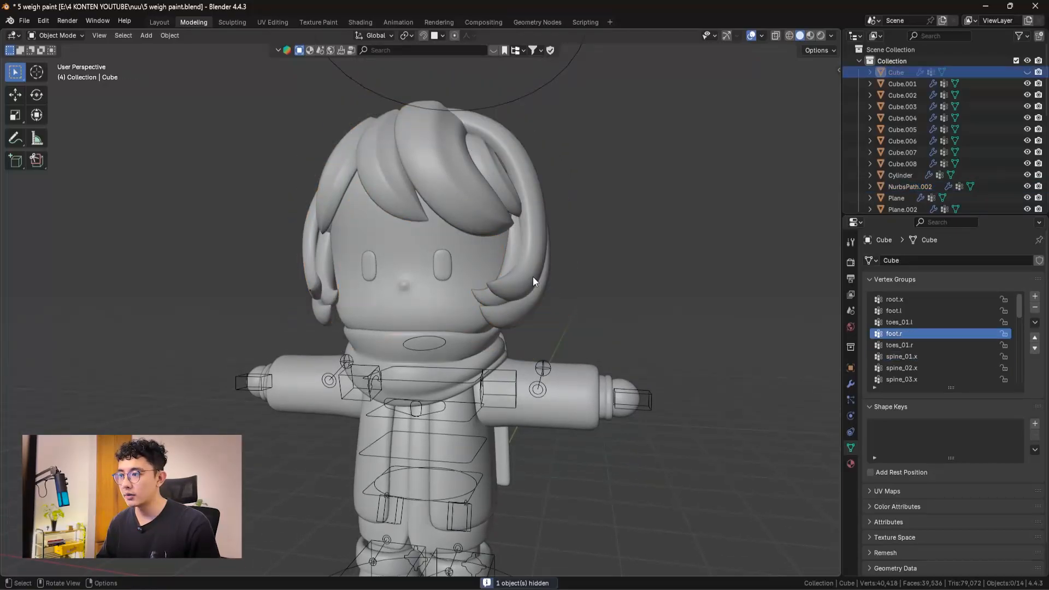
pyautogui.click(533, 277)
pyautogui.moveTo(533, 278); pyautogui.dragTo(513, 279, button='middle')
pyautogui.press('h')
# - Hide the head and the eyes so that only the scarf, clothing and body parts stay in view
pyautogui.scroll(-4, 491, 285)
pyautogui.click(477, 248)
pyautogui.moveTo(476, 247); pyautogui.dragTo(448, 283, button='middle')
pyautogui.press('h')
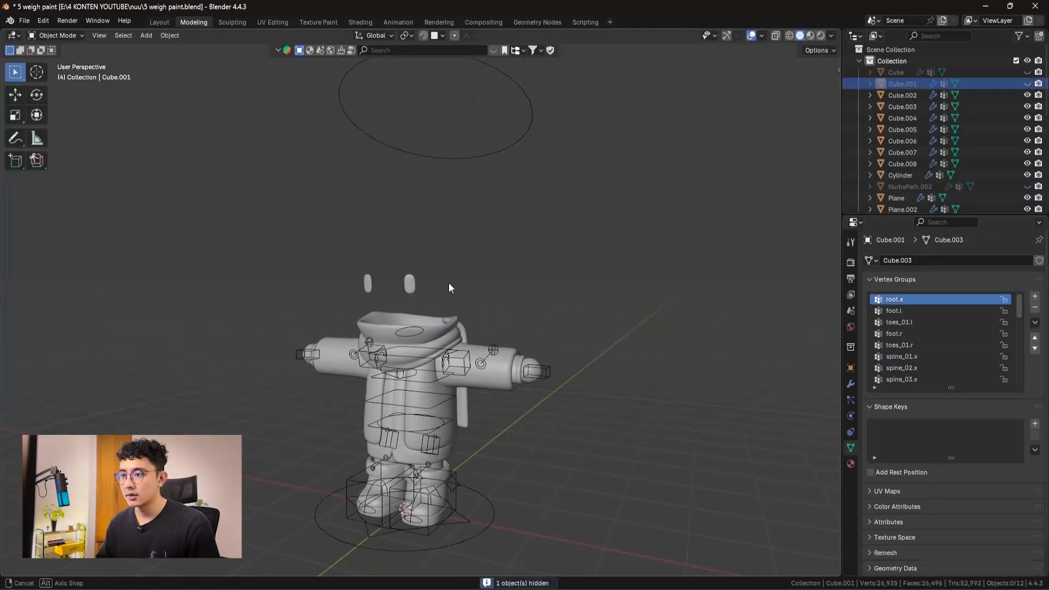
pyautogui.click(416, 282)
pyautogui.press('h')
# - Review the jacket's vertex groups in Weight Paint from root.x to the end of the list, then hide the jacket
pyautogui.scroll(3, 470, 323)
pyautogui.click(497, 322)
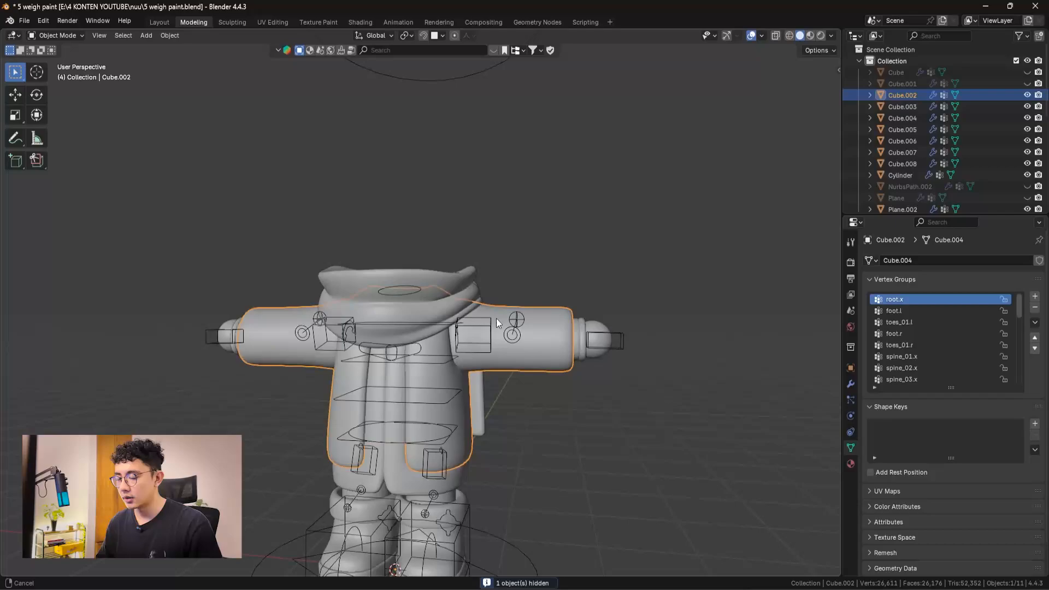
pyautogui.moveTo(497, 322); pyautogui.dragTo(465, 300, button='middle')
pyautogui.hotkey('ctrl', 'Tab')
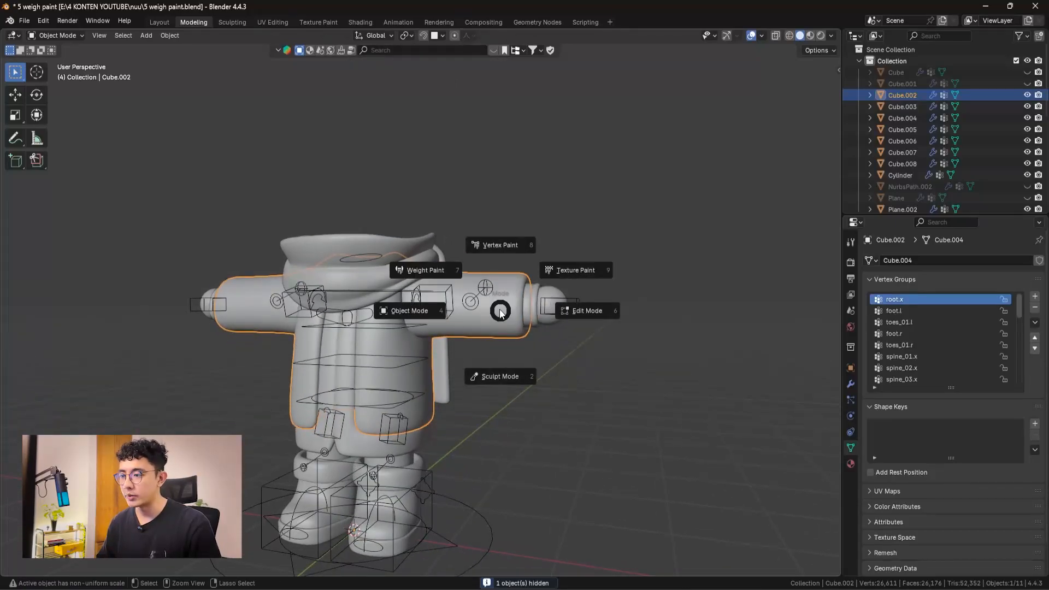
pyautogui.click(421, 272)
pyautogui.keyDown('shift'); pyautogui.moveTo(507, 323); pyautogui.dragTo(542, 314, button='middle'); pyautogui.keyUp('shift')
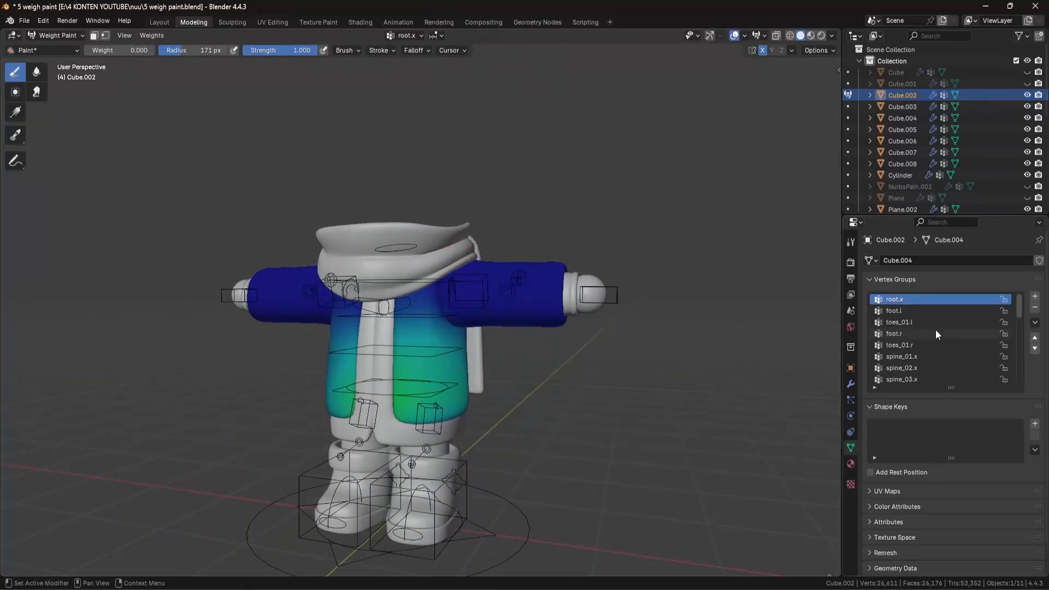
pyautogui.keyDown('ctrl'); pyautogui.scroll(-20, 936, 329); pyautogui.keyUp('ctrl')
pyautogui.keyDown('ctrl'); pyautogui.scroll(-6, 936, 325); pyautogui.keyUp('ctrl')
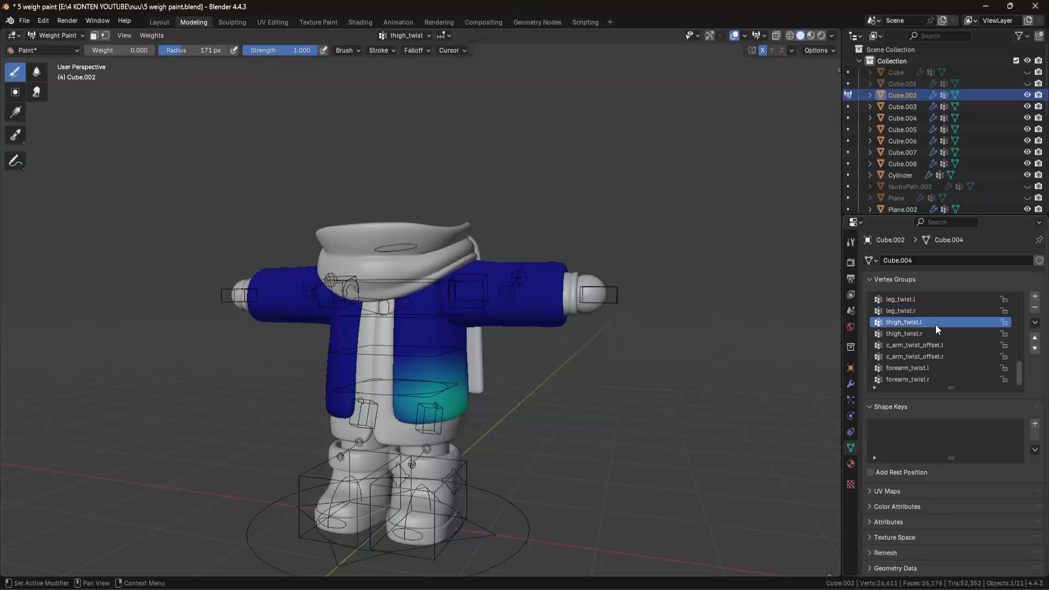
pyautogui.keyDown('ctrl'); pyautogui.scroll(-2, 935, 325); pyautogui.keyUp('ctrl')
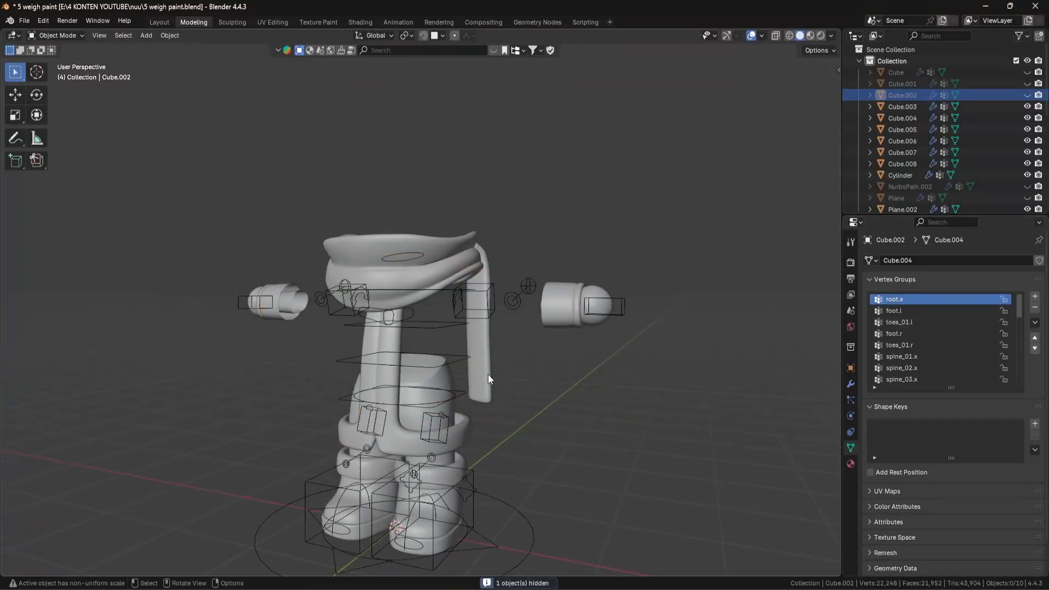
# - Open the hanging scarf tail at the character's back in Weight Paint mode
pyautogui.moveTo(488, 375); pyautogui.dragTo(545, 365, button='middle')
pyautogui.hotkey('ctrl', 'Tab')
pyautogui.click(472, 325)
pyautogui.moveTo(492, 342)
pyautogui.mouseDown(button='middle')
pyautogui.moveTo(426, 327)
pyautogui.moveTo(437, 339)
pyautogui.mouseUp(button='middle')
# - Examine the scarf tail's weights group by group from root.x down to forearm_twist.r
pyautogui.keyDown('ctrl'); pyautogui.scroll(2, 932, 348); pyautogui.keyUp('ctrl')
pyautogui.keyDown('ctrl'); pyautogui.scroll(20, 930, 353); pyautogui.keyUp('ctrl')
pyautogui.keyDown('ctrl'); pyautogui.scroll(-2, 961, 343); pyautogui.keyUp('ctrl')
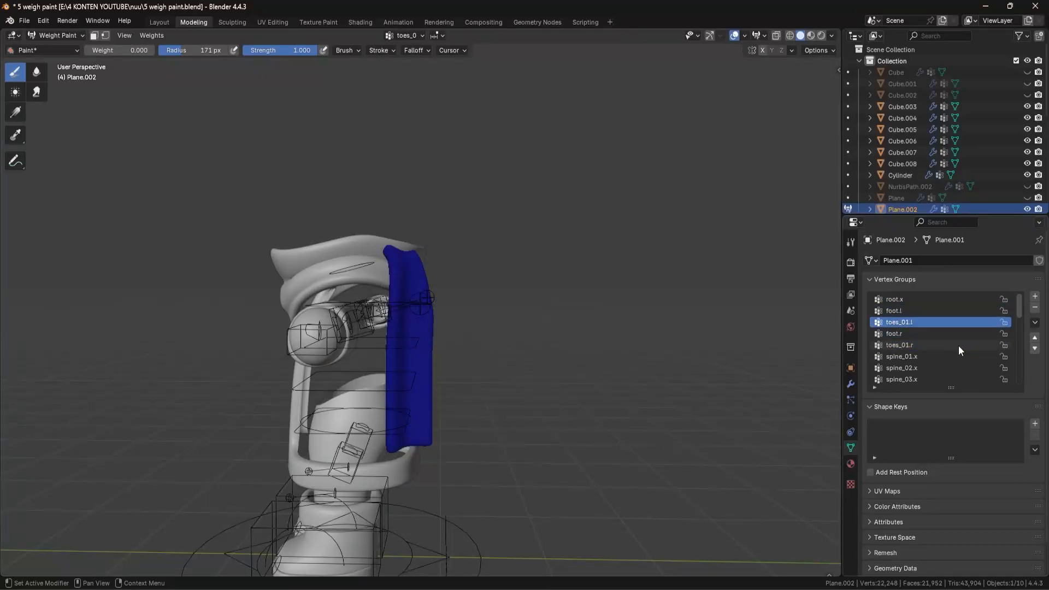
pyautogui.keyDown('ctrl'); pyautogui.scroll(2, 959, 345); pyautogui.keyUp('ctrl')
pyautogui.moveTo(159, 109)
pyautogui.mouseDown(button='middle')
pyautogui.moveTo(365, 164)
pyautogui.moveTo(506, 345)
pyautogui.mouseUp(button='middle')
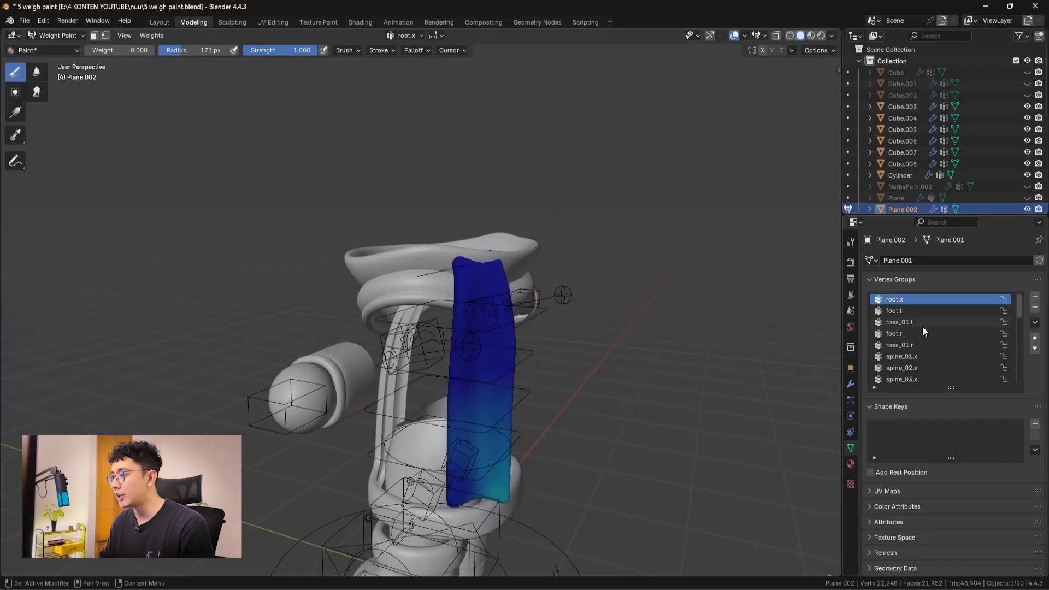
pyautogui.keyDown('ctrl'); pyautogui.scroll(-4, 923, 327); pyautogui.keyUp('ctrl')
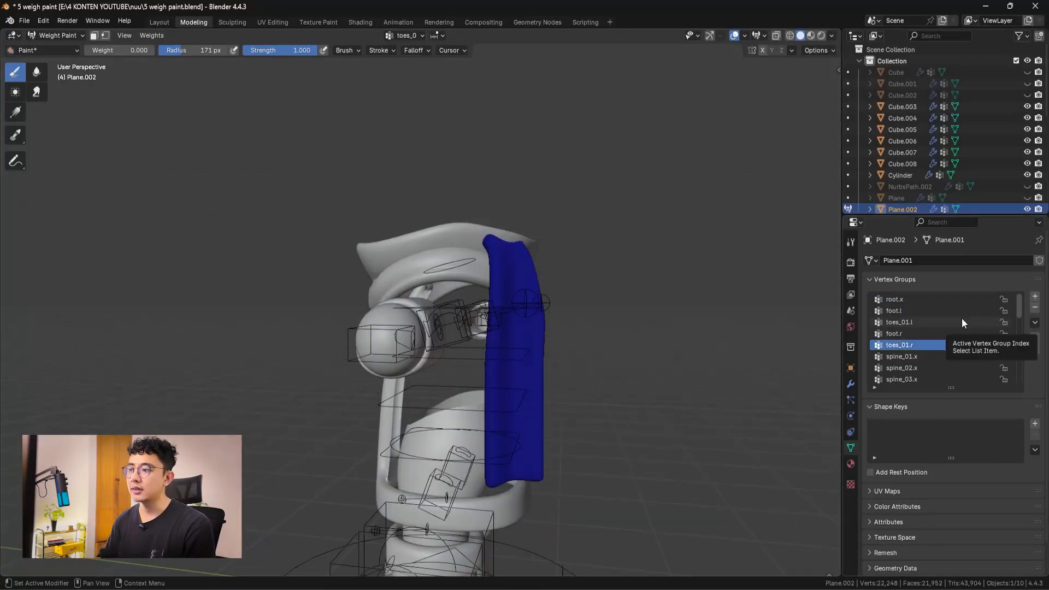
pyautogui.moveTo(454, 236); pyautogui.dragTo(501, 282, button='middle')
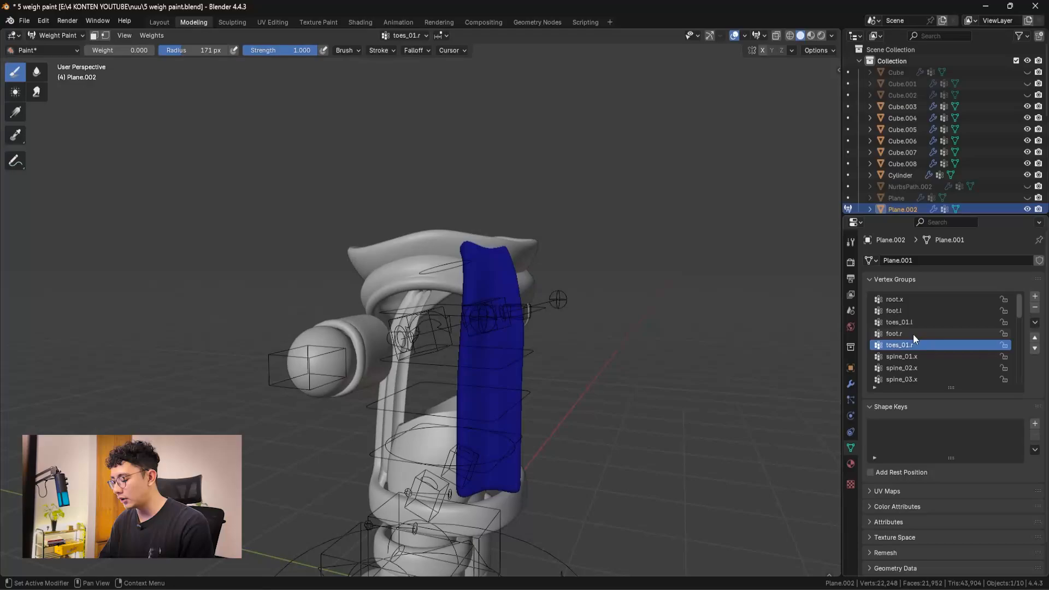
pyautogui.keyDown('ctrl'); pyautogui.scroll(-3, 917, 333); pyautogui.keyUp('ctrl')
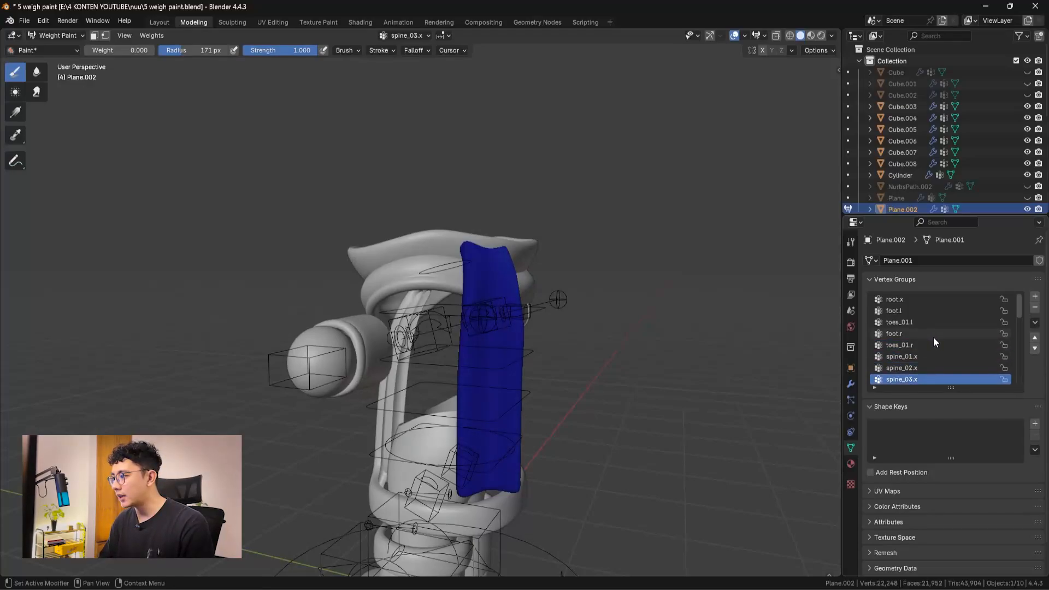
pyautogui.keyDown('ctrl'); pyautogui.scroll(-20, 933, 337); pyautogui.keyUp('ctrl')
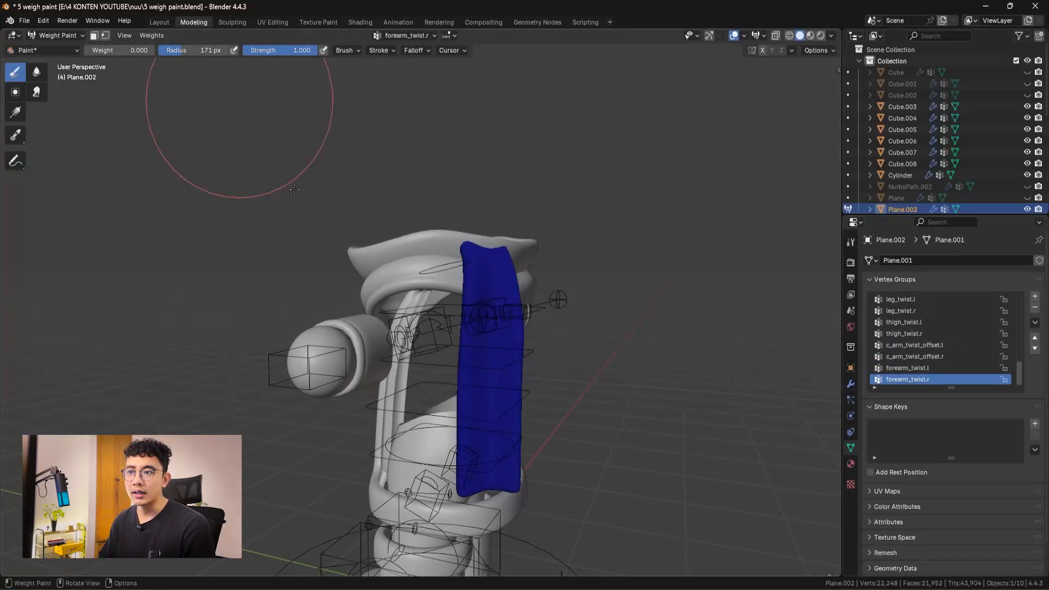
# - Isolate the scarf tail in local view and clear its limb vertex groups from forearm_twist.r up to arm_stretch.l with weight 0
pyautogui.press('KP_Divide')
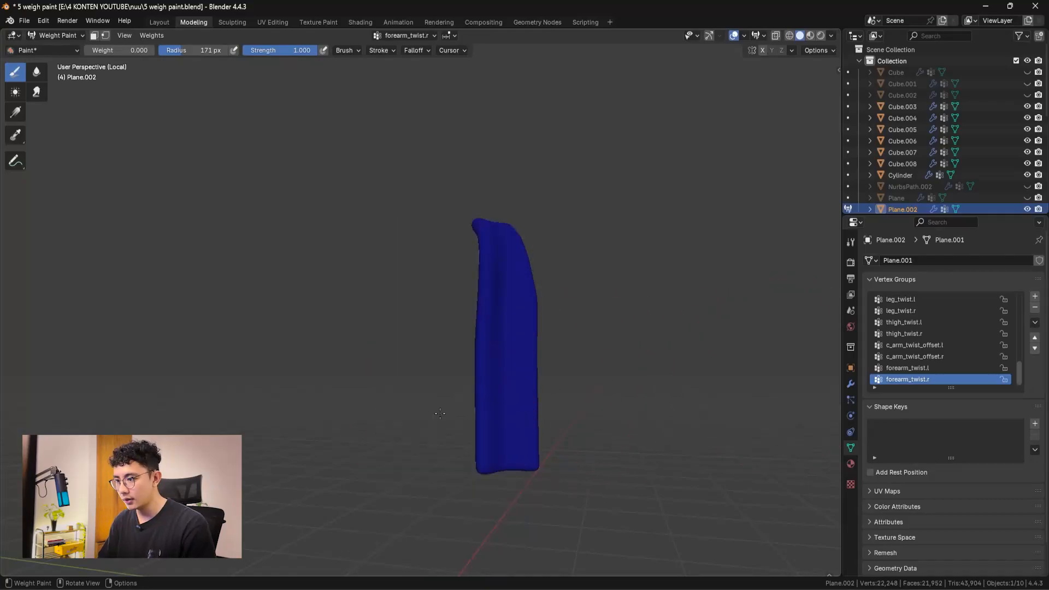
pyautogui.moveTo(465, 328); pyautogui.dragTo(410, 187, button='middle')
pyautogui.scroll(-3, 436, 311)
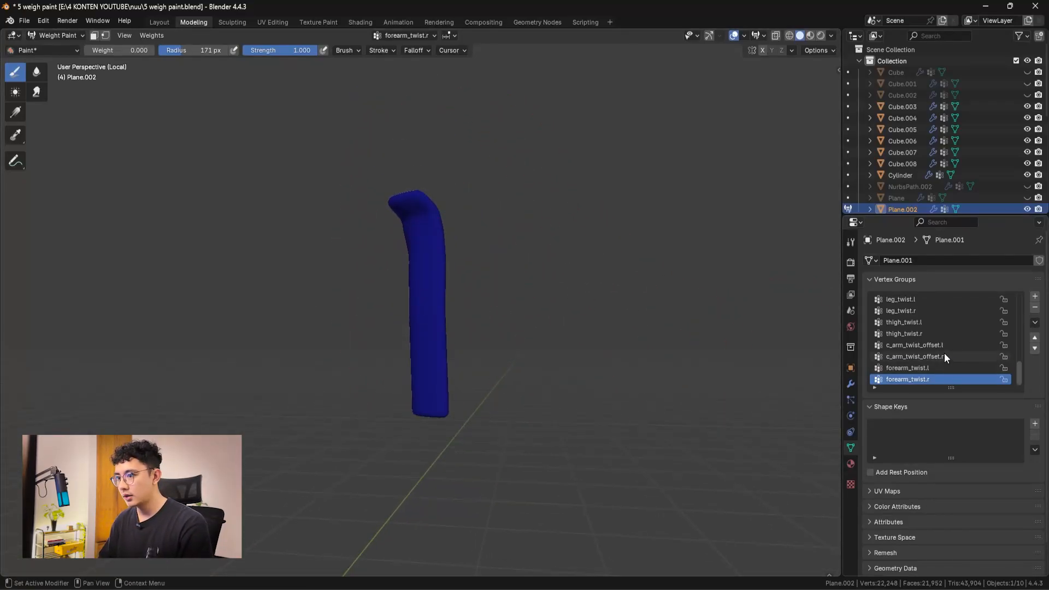
pyautogui.keyDown('ctrl'); pyautogui.scroll(3, 944, 353); pyautogui.keyUp('ctrl')
pyautogui.moveTo(558, 339); pyautogui.dragTo(492, 306, button='middle')
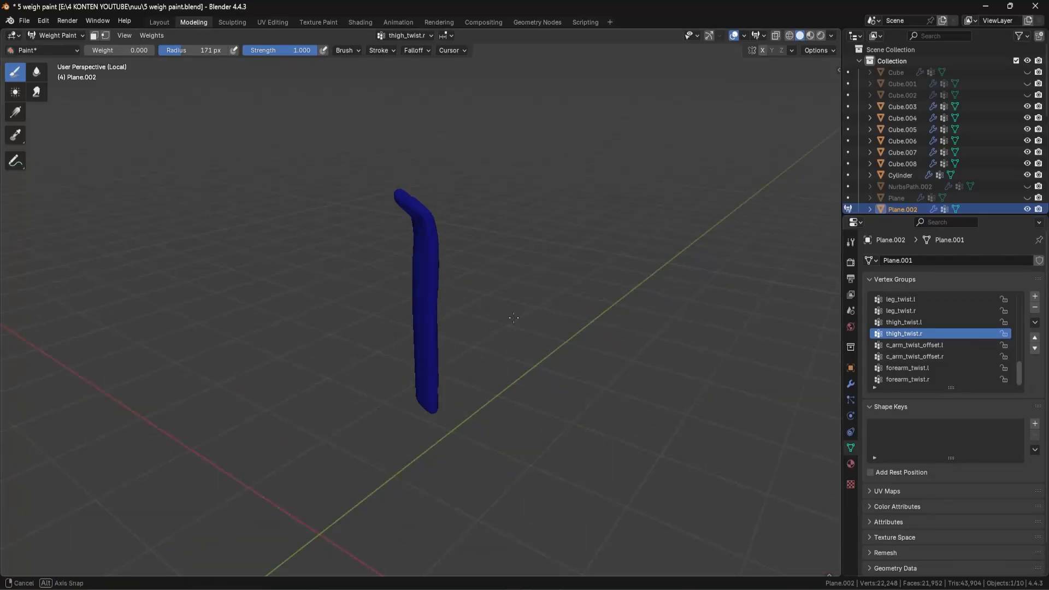
pyautogui.keyDown('ctrl'); pyautogui.scroll(4, 982, 345); pyautogui.keyUp('ctrl')
pyautogui.moveTo(412, 276); pyautogui.dragTo(436, 229, button='middle')
pyautogui.keyDown('ctrl'); pyautogui.scroll(1, 923, 336); pyautogui.keyUp('ctrl')
pyautogui.moveTo(339, 328)
pyautogui.mouseDown(button='middle')
pyautogui.moveTo(427, 352)
pyautogui.moveTo(377, 339)
pyautogui.mouseUp(button='middle')
pyautogui.keyDown('ctrl'); pyautogui.scroll(5, 924, 336); pyautogui.keyUp('ctrl')
pyautogui.moveTo(405, 219); pyautogui.dragTo(444, 191, button='middle')
pyautogui.moveTo(444, 191); pyautogui.dragTo(420, 265)
pyautogui.moveTo(420, 265); pyautogui.dragTo(492, 273, button='middle')
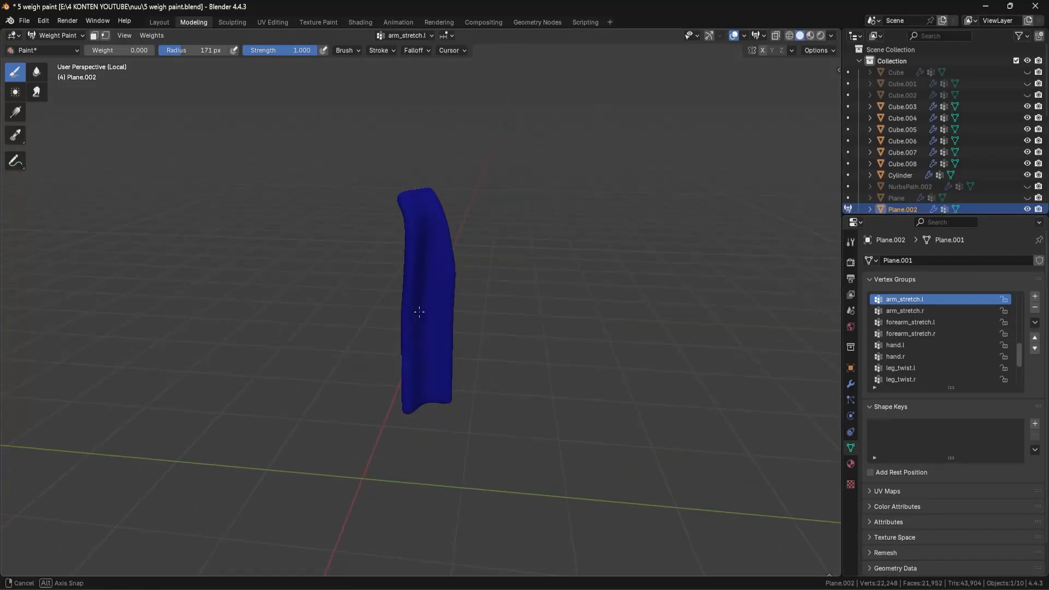
# - Move up to the scarf tail's root.x vertex group and paint its influence away with weight 0
pyautogui.keyDown('ctrl'); pyautogui.scroll(7, 943, 325); pyautogui.keyUp('ctrl')
pyautogui.keyDown('ctrl'); pyautogui.scroll(-3, 955, 332); pyautogui.keyUp('ctrl')
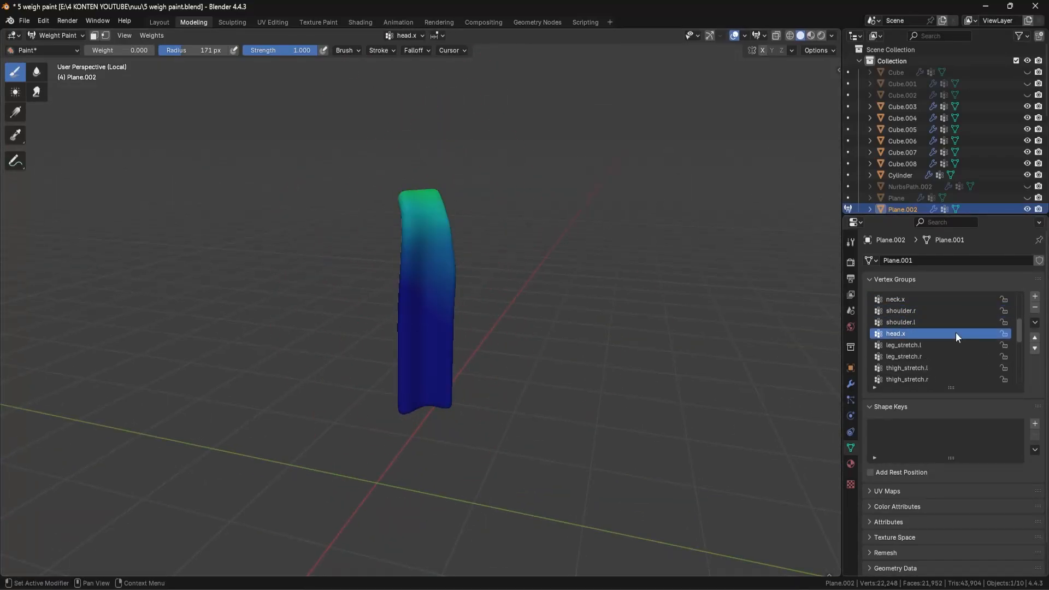
pyautogui.keyDown('ctrl'); pyautogui.scroll(3, 943, 339); pyautogui.keyUp('ctrl')
pyautogui.keyDown('ctrl'); pyautogui.scroll(6, 965, 350); pyautogui.keyUp('ctrl')
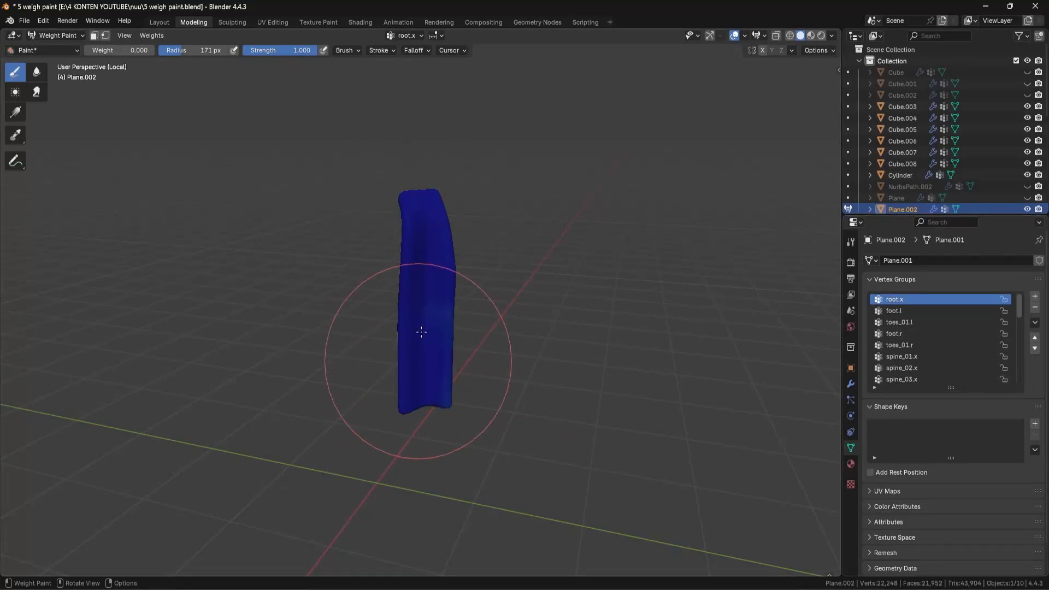
# - Move to the scarf tail's head.x vertex group and paint stronger weight onto its upper end
pyautogui.keyDown('ctrl'); pyautogui.scroll(-8, 940, 353); pyautogui.keyUp('ctrl')
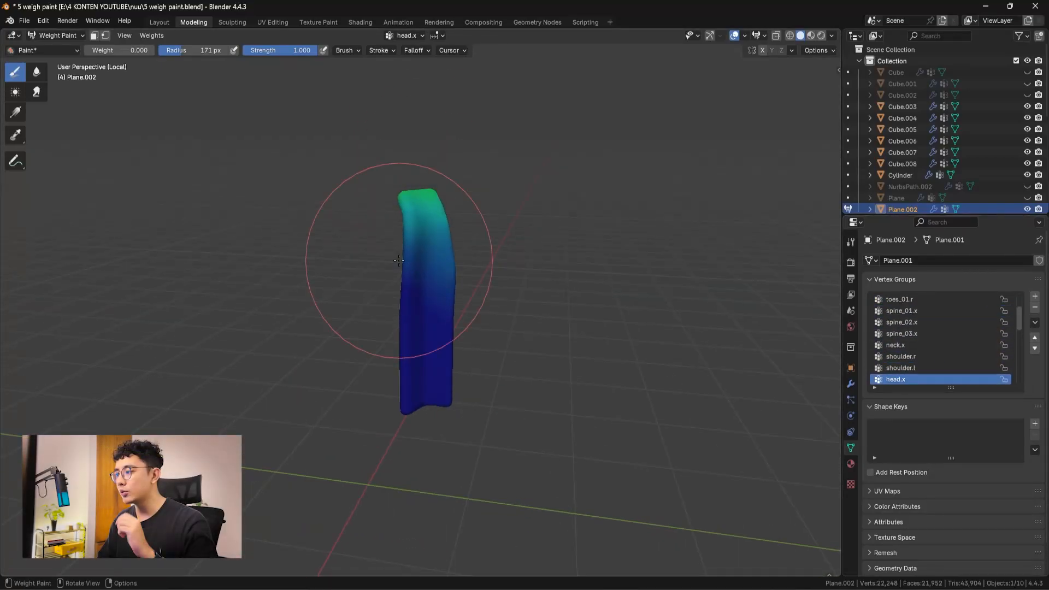
pyautogui.moveTo(517, 316); pyautogui.dragTo(457, 294, button='middle')
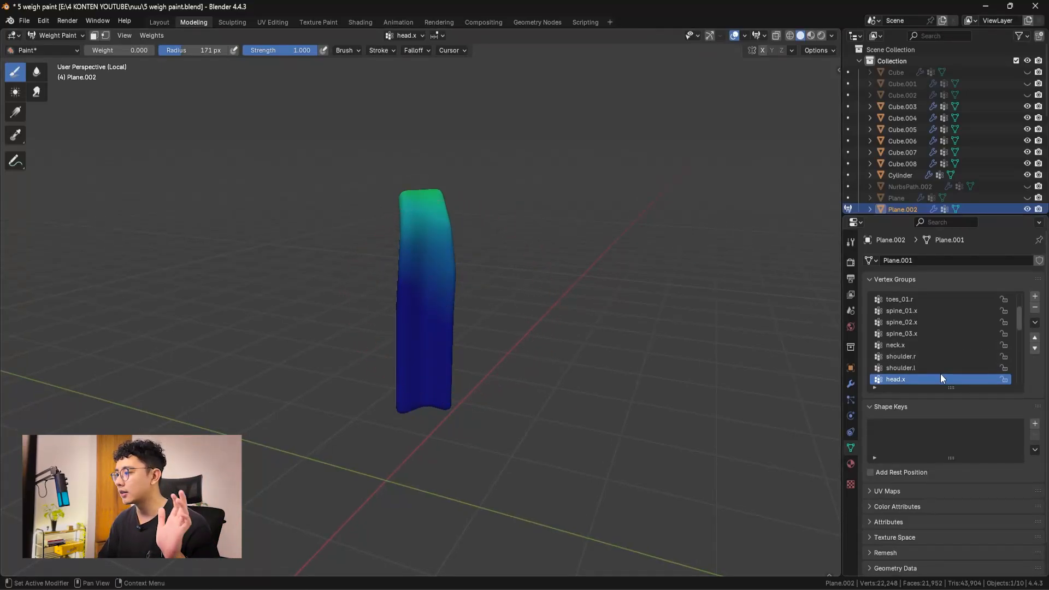
pyautogui.moveTo(476, 315); pyautogui.dragTo(465, 311, button='middle')
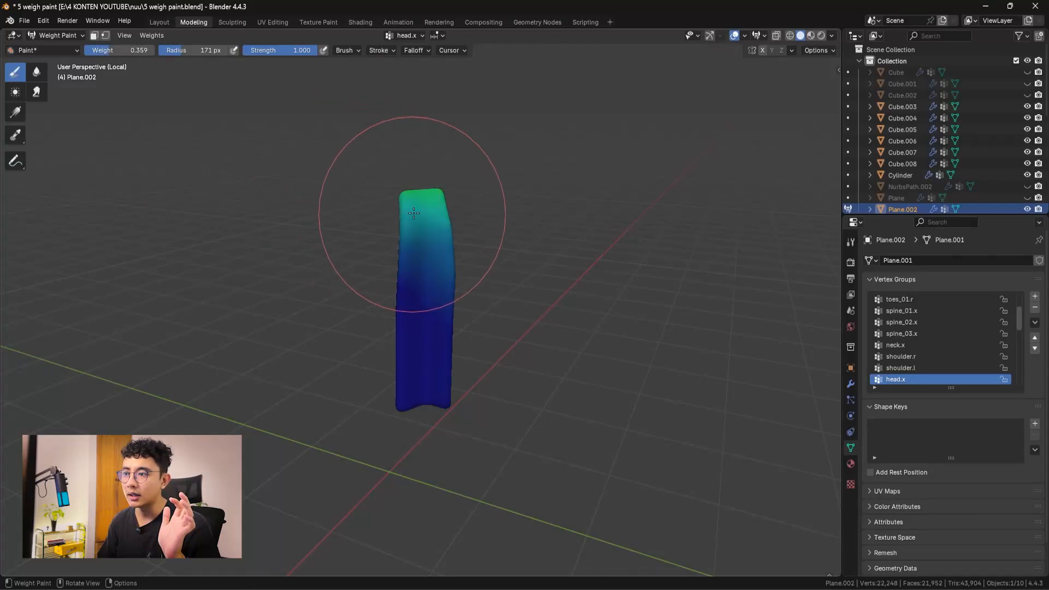
pyautogui.moveTo(413, 213)
pyautogui.mouseDown()
pyautogui.moveTo(419, 192)
pyautogui.moveTo(399, 189)
pyautogui.mouseUp()
pyautogui.moveTo(399, 188); pyautogui.dragTo(246, 147, button='middle')
# - Blur the scarf tail's head.x weights into a smooth gradient fading towards the lower end
pyautogui.click(40, 75)
pyautogui.moveTo(417, 273); pyautogui.dragTo(433, 263, button='middle')
pyautogui.moveTo(434, 264)
pyautogui.mouseDown()
pyautogui.moveTo(433, 300)
pyautogui.moveTo(426, 268)
pyautogui.mouseUp()
pyautogui.moveTo(425, 306)
pyautogui.mouseDown(button='middle')
pyautogui.moveTo(483, 290)
pyautogui.moveTo(391, 306)
pyautogui.moveTo(374, 298)
pyautogui.moveTo(401, 320)
pyautogui.moveTo(377, 315)
pyautogui.mouseUp(button='middle')
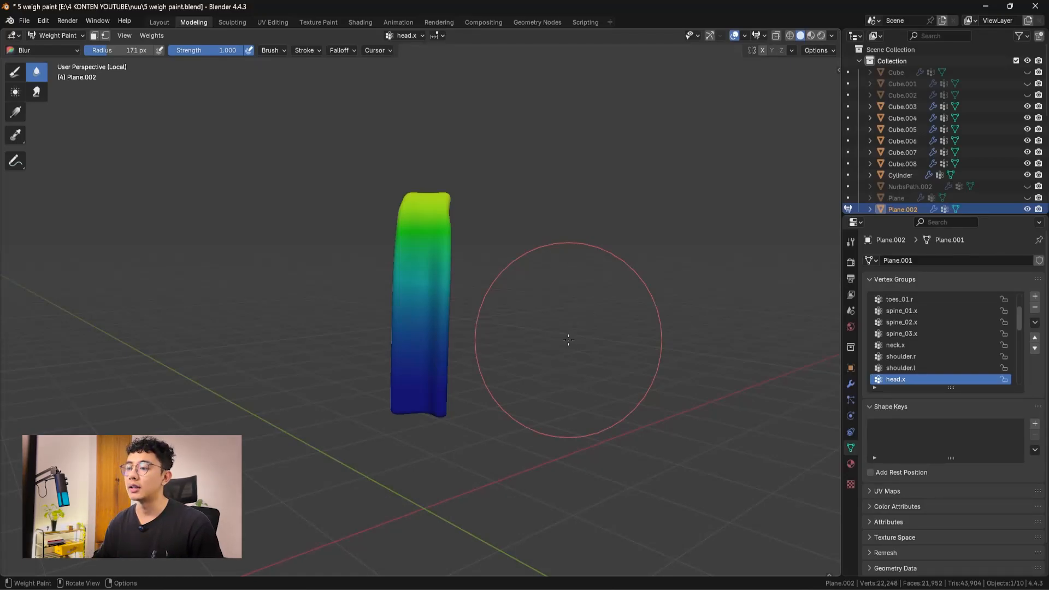
# - Leave local view, return to Object Mode and hide the finished scarf tail
pyautogui.press('KP_Divide')
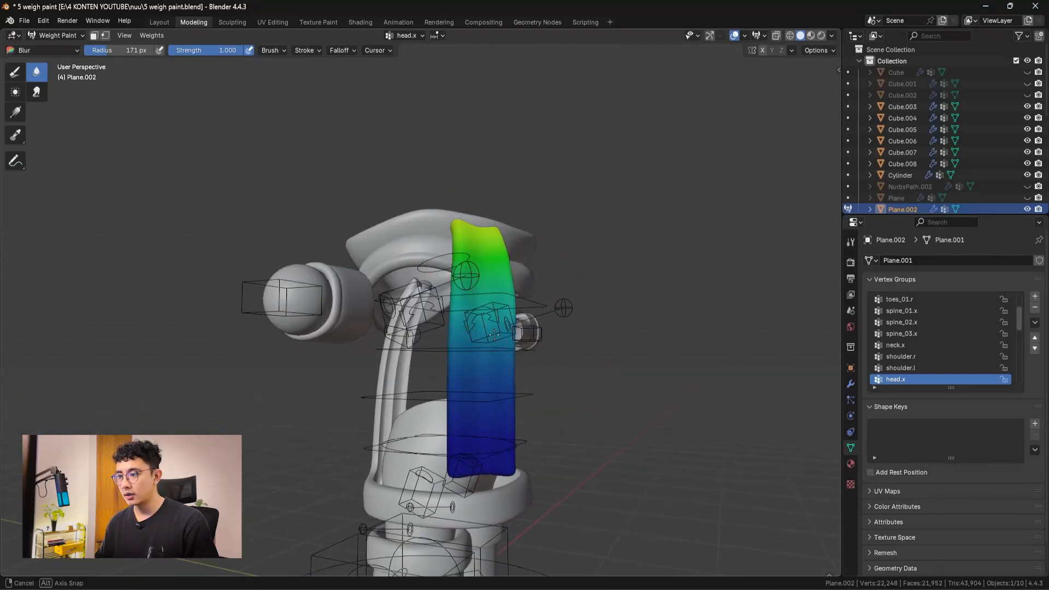
pyautogui.hotkey('ctrl', 'Tab')
pyautogui.click(255, 391)
pyautogui.moveTo(514, 333); pyautogui.dragTo(489, 350, button='middle')
pyautogui.press('h')
# - Open the scarf around the neck in Weight Paint mode and check its vertex groups
pyautogui.moveTo(404, 355); pyautogui.dragTo(580, 328, button='middle')
pyautogui.click(541, 284)
pyautogui.press('Tab')
pyautogui.hotkey('ctrl', 'Tab')
pyautogui.click(500, 242)
pyautogui.keyDown('ctrl'); pyautogui.scroll(5, 923, 332); pyautogui.keyUp('ctrl')
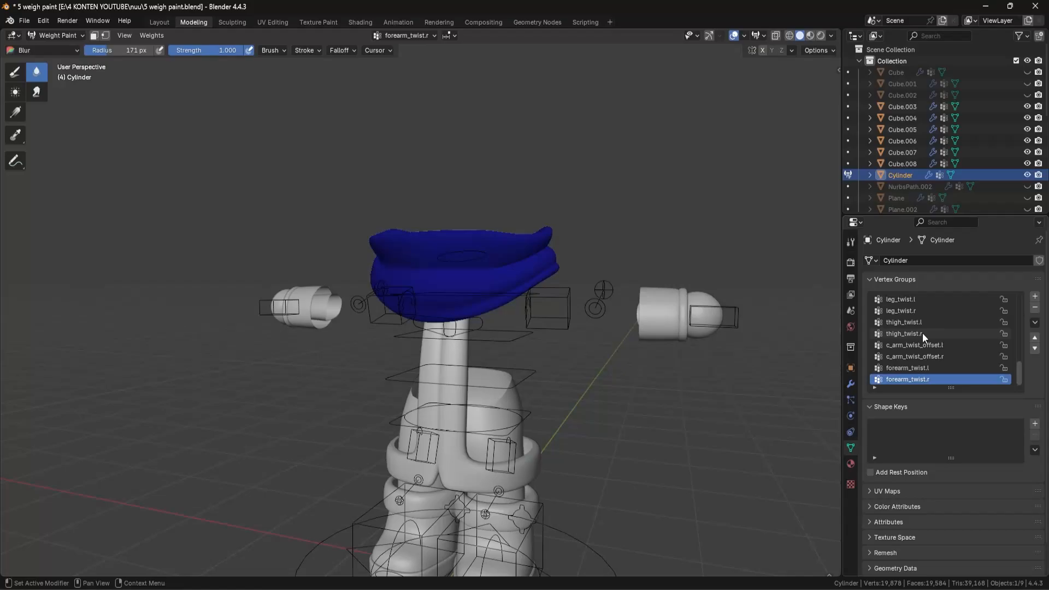
# - Test the rig's deformation in Pose Mode with trial moves of c_spine_02.x and another control, cancelling each move
pyautogui.hotkey('ctrl', 'Tab')
pyautogui.click(608, 329)
pyautogui.click(689, 326)
pyautogui.hotkey('ctrl', 'Tab')
pyautogui.click(531, 376)
pyautogui.press('g')
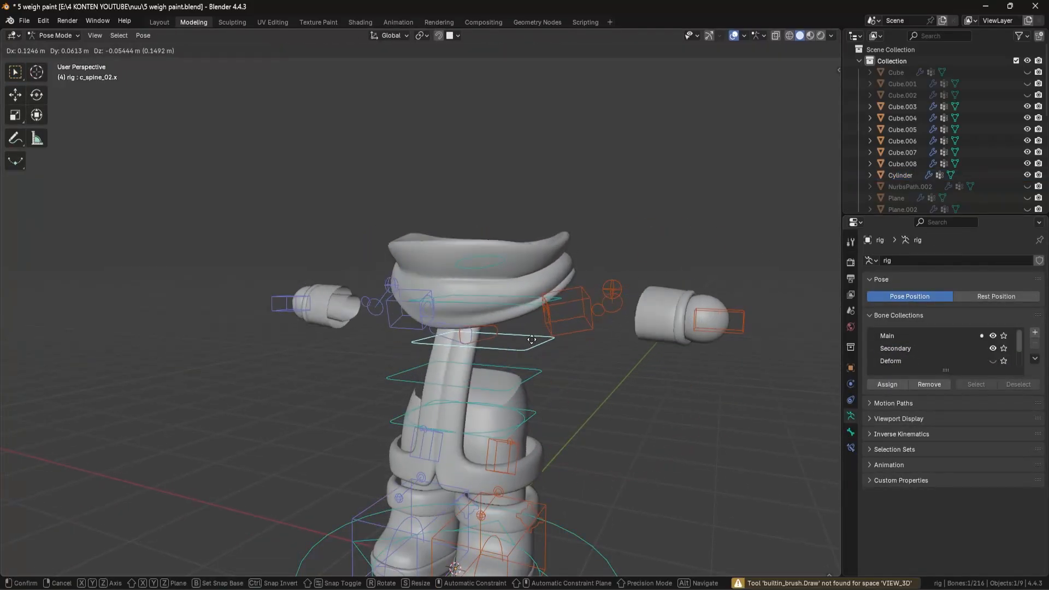
pyautogui.moveTo(538, 382); pyautogui.dragTo(572, 385, button='middle')
pyautogui.press('g')
pyautogui.rightClick(531, 399)
pyautogui.click(244, 321)
pyautogui.moveTo(282, 395); pyautogui.dragTo(328, 391, button='middle')
pyautogui.press('g')
pyautogui.rightClick(334, 341)
# - Open the belt and strap piece in Weight Paint mode and set the brush radius to 253 px
pyautogui.hotkey('ctrl', 'Tab')
pyautogui.click(443, 363)
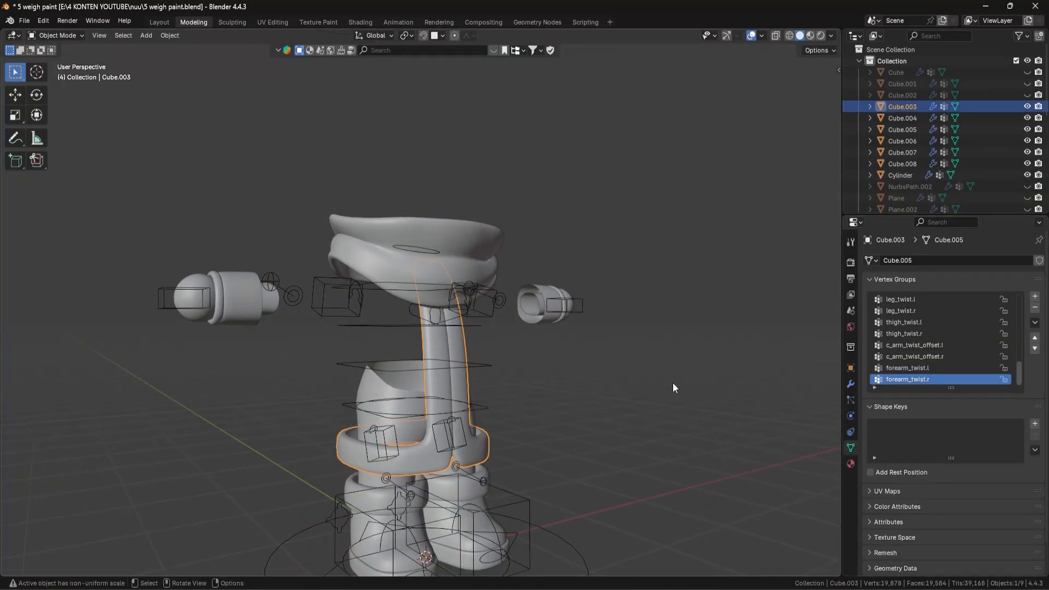
pyautogui.hotkey('ctrl', 'Tab')
pyautogui.click(914, 356)
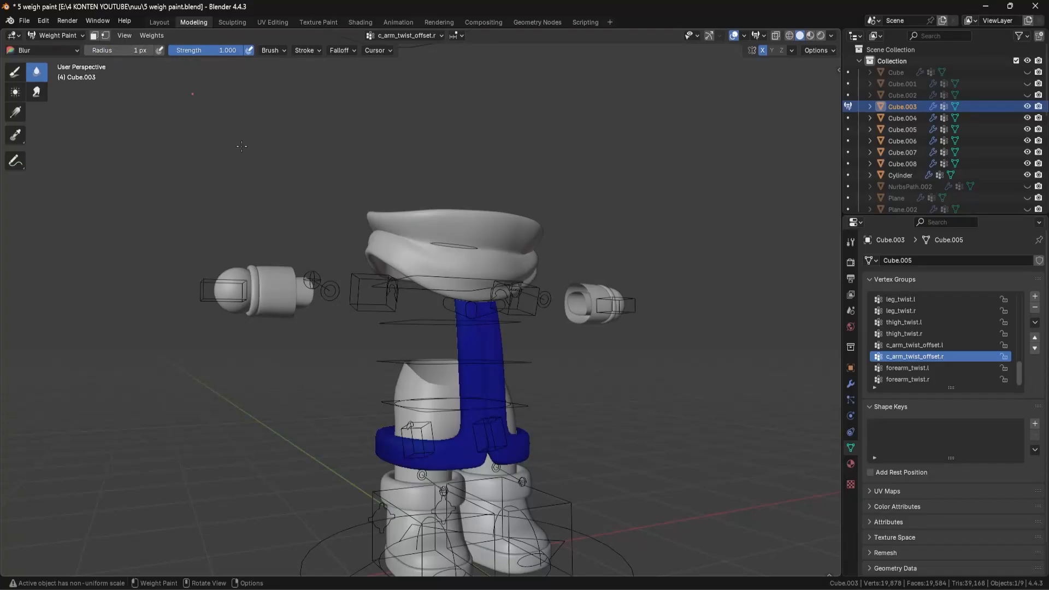
pyautogui.press('f')
pyautogui.click(156, 309)
pyautogui.press('f')
pyautogui.click(328, 306)
pyautogui.moveTo(295, 371)
pyautogui.mouseDown(button='middle')
pyautogui.moveTo(380, 386)
pyautogui.moveTo(273, 384)
pyautogui.mouseUp(button='middle')
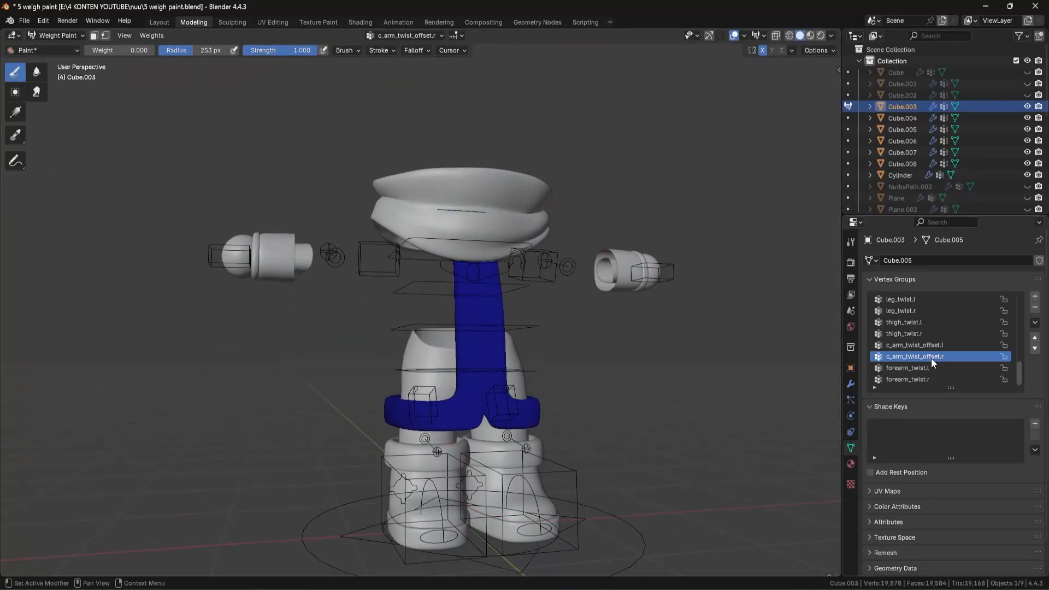
# - Examine the belt and strap piece's weights by going through its vertex group list
pyautogui.click(924, 334)
pyautogui.moveTo(537, 379)
pyautogui.mouseDown(button='middle')
pyautogui.moveTo(574, 398)
pyautogui.moveTo(481, 389)
pyautogui.moveTo(557, 380)
pyautogui.moveTo(492, 374)
pyautogui.moveTo(531, 370)
pyautogui.mouseUp(button='middle')
pyautogui.keyDown('ctrl'); pyautogui.scroll(2, 953, 345); pyautogui.keyUp('ctrl')
pyautogui.keyDown('ctrl'); pyautogui.scroll(20, 953, 345); pyautogui.keyUp('ctrl')
pyautogui.keyDown('ctrl'); pyautogui.scroll(-5, 932, 342); pyautogui.keyUp('ctrl')
pyautogui.keyDown('ctrl'); pyautogui.scroll(-8, 933, 344); pyautogui.keyUp('ctrl')
pyautogui.keyDown('ctrl'); pyautogui.scroll(-17, 966, 354); pyautogui.keyUp('ctrl')
pyautogui.keyDown('ctrl'); pyautogui.scroll(-1, 965, 353); pyautogui.keyUp('ctrl')
pyautogui.keyDown('ctrl'); pyautogui.scroll(5, 967, 354); pyautogui.keyUp('ctrl')
# - Return to Object Mode and hide the belt and strap piece and the scarf
pyautogui.hotkey('ctrl', 'Tab')
pyautogui.press('h')
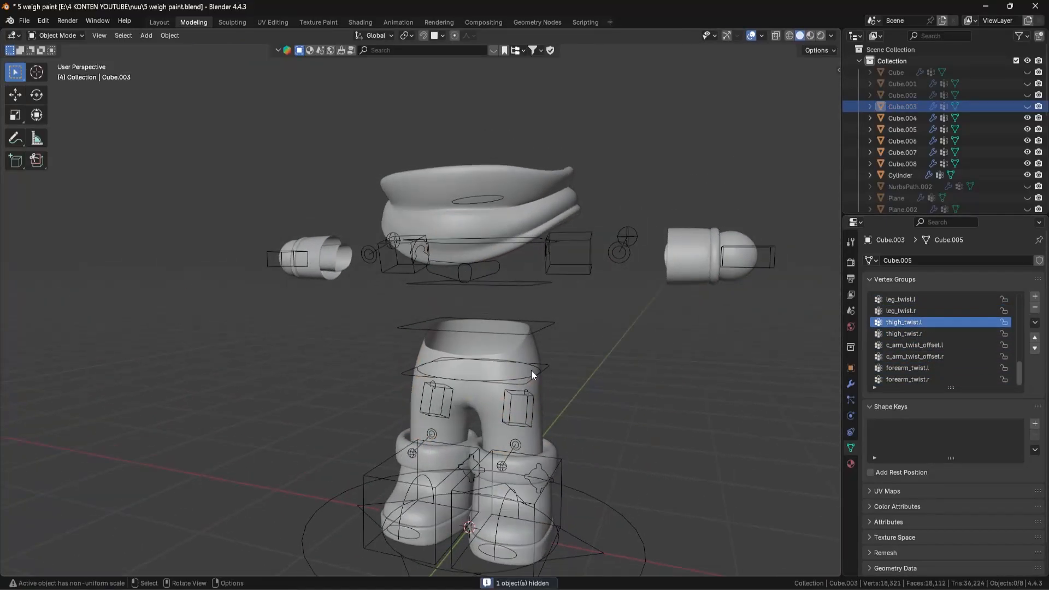
pyautogui.click(690, 254)
pyautogui.moveTo(520, 240); pyautogui.dragTo(542, 252, button='middle')
pyautogui.click(542, 252)
pyautogui.press('h')
# - Open the sleeve cuffs in Weight Paint mode and examine their vertex groups from the end of the list upwards
pyautogui.click(658, 274)
pyautogui.hotkey('ctrl', 'Tab')
pyautogui.click(579, 234)
pyautogui.moveTo(431, 306); pyautogui.dragTo(492, 314, button='middle')
pyautogui.keyDown('ctrl'); pyautogui.scroll(2, 935, 359); pyautogui.keyUp('ctrl')
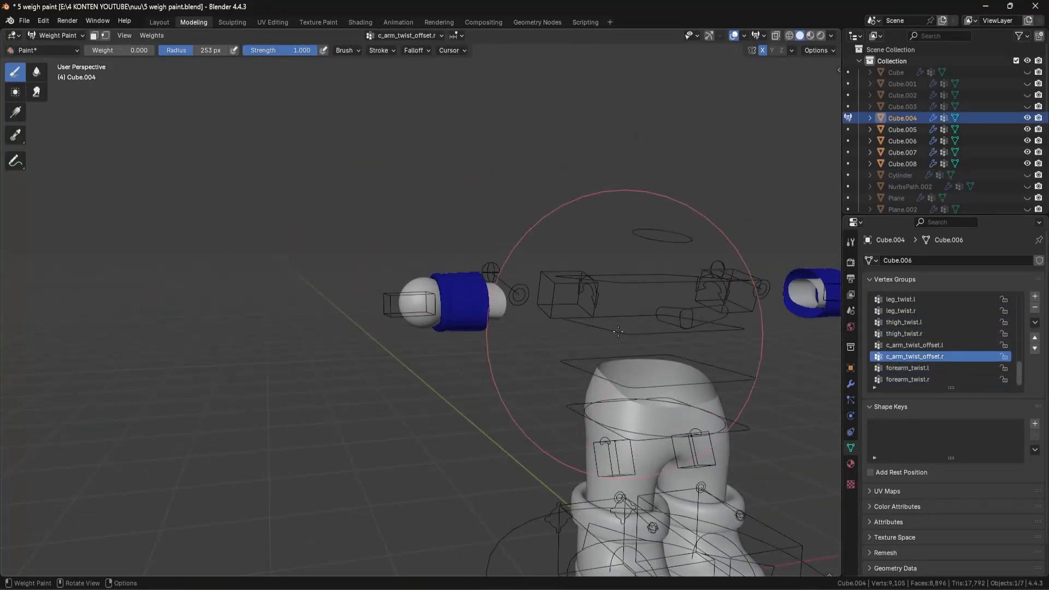
pyautogui.moveTo(625, 327); pyautogui.dragTo(598, 326, button='middle')
pyautogui.keyDown('ctrl'); pyautogui.scroll(20, 936, 358); pyautogui.keyUp('ctrl')
# - Return to Object Mode and hide the sleeve cuffs and the hands
pyautogui.hotkey('ctrl', 'Tab')
pyautogui.press('h')
pyautogui.click(779, 298)
pyautogui.moveTo(645, 357); pyautogui.dragTo(566, 350, button='middle')
pyautogui.press('h')
# - Isolate the trousers in Weight Paint mode and examine their vertex groups between root.x and forearm_twist.r
pyautogui.click(562, 348)
pyautogui.hotkey('ctrl', 'Tab')
pyautogui.press('/')
pyautogui.keyDown('ctrl'); pyautogui.scroll(20, 936, 364); pyautogui.keyUp('ctrl')
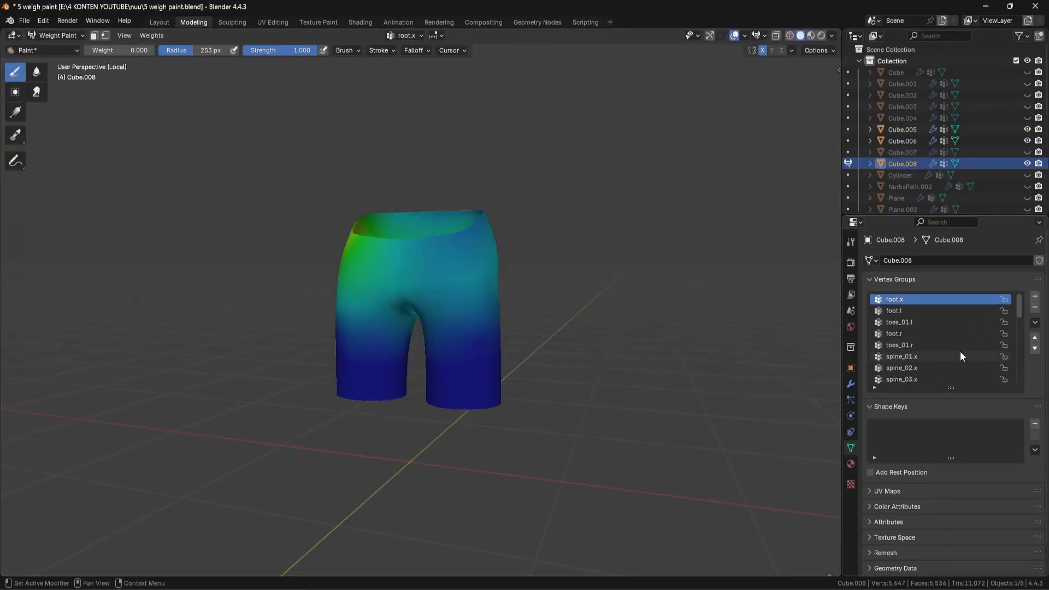
pyautogui.keyDown('ctrl'); pyautogui.scroll(-20, 939, 322); pyautogui.keyUp('ctrl')
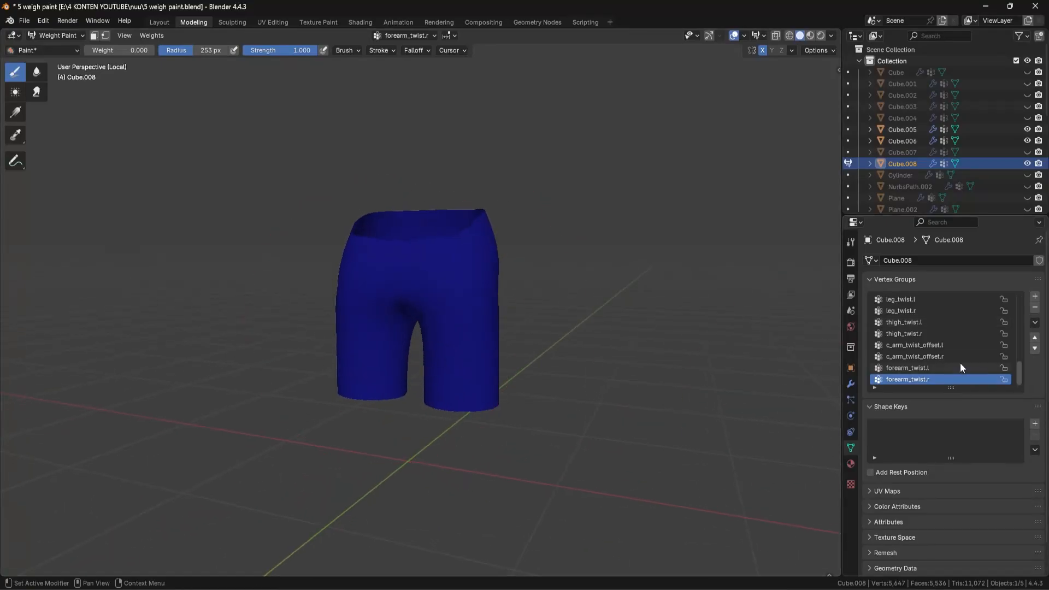
pyautogui.keyDown('ctrl'); pyautogui.scroll(20, 953, 359); pyautogui.keyUp('ctrl')
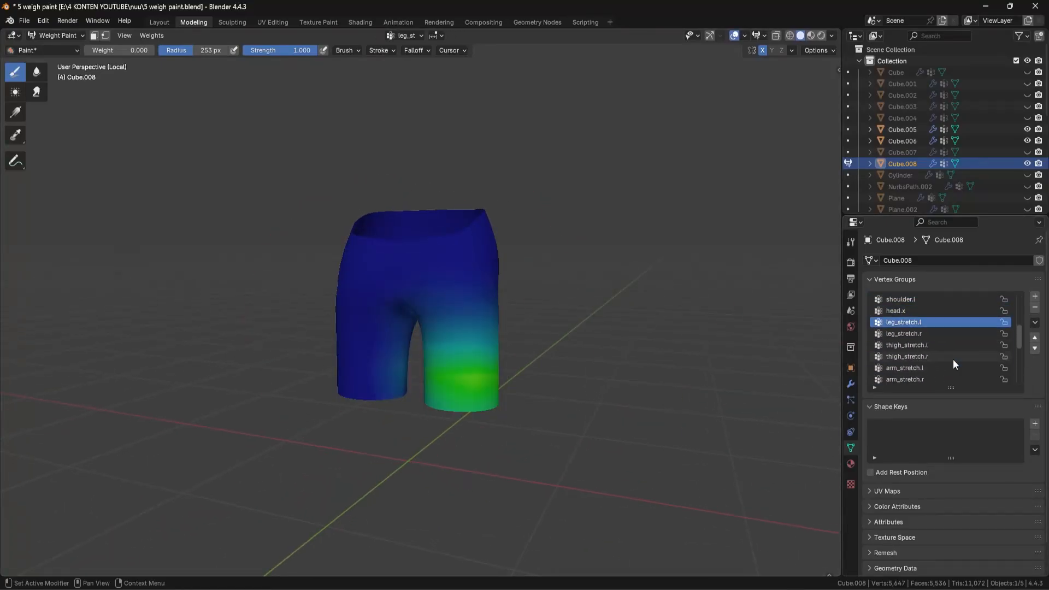
pyautogui.keyDown('ctrl'); pyautogui.scroll(2, 953, 359); pyautogui.keyUp('ctrl')
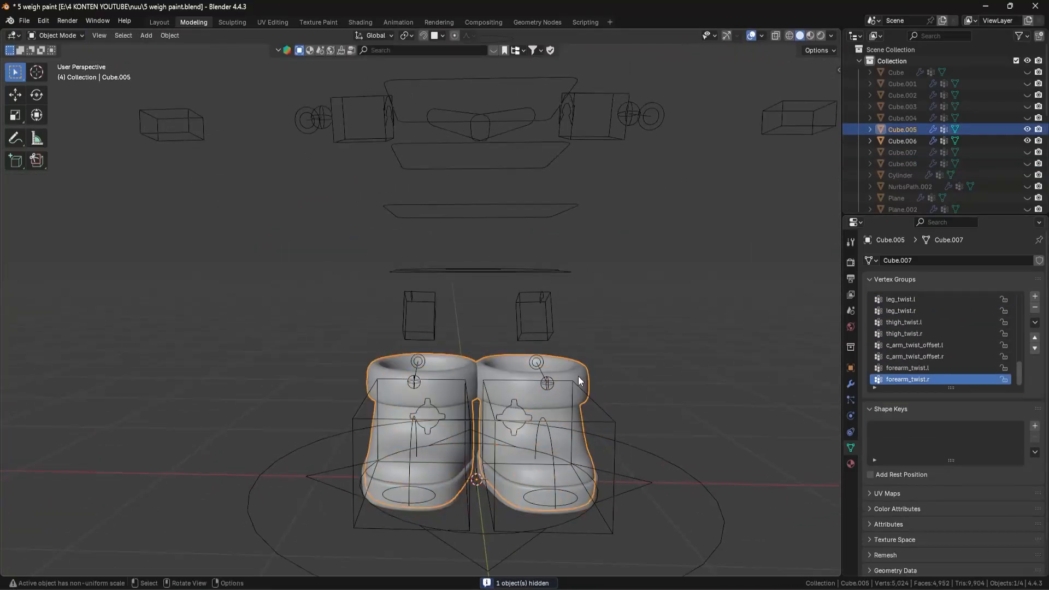
# - Open the boots in Weight Paint mode and examine their leg, spine and head vertex groups
pyautogui.hotkey('ctrl', 'Tab')
pyautogui.keyDown('ctrl'); pyautogui.scroll(7, 929, 329); pyautogui.keyUp('ctrl')
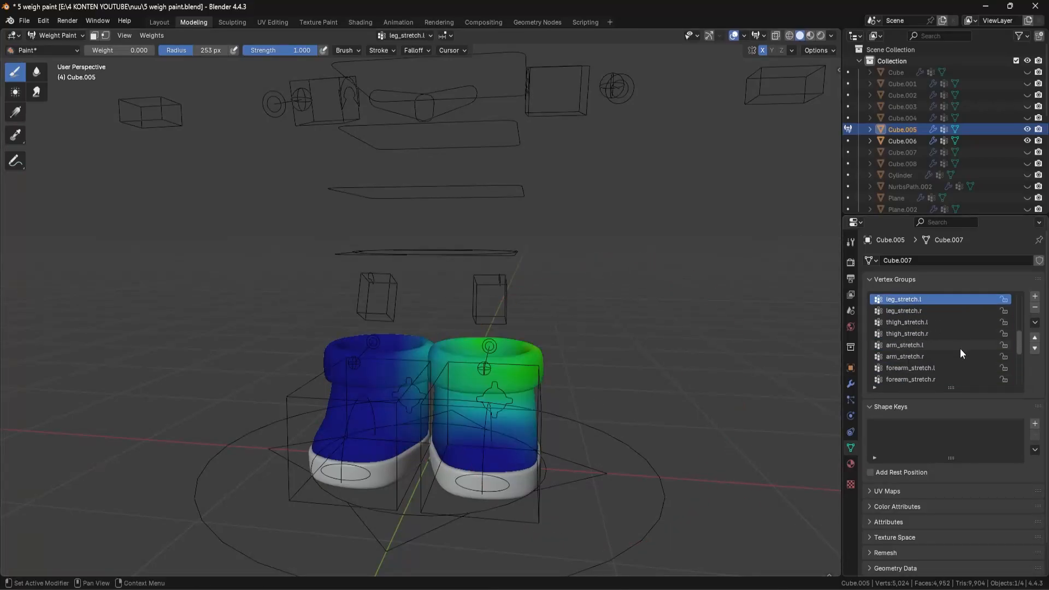
pyautogui.keyDown('ctrl'); pyautogui.scroll(3, 960, 348); pyautogui.keyUp('ctrl')
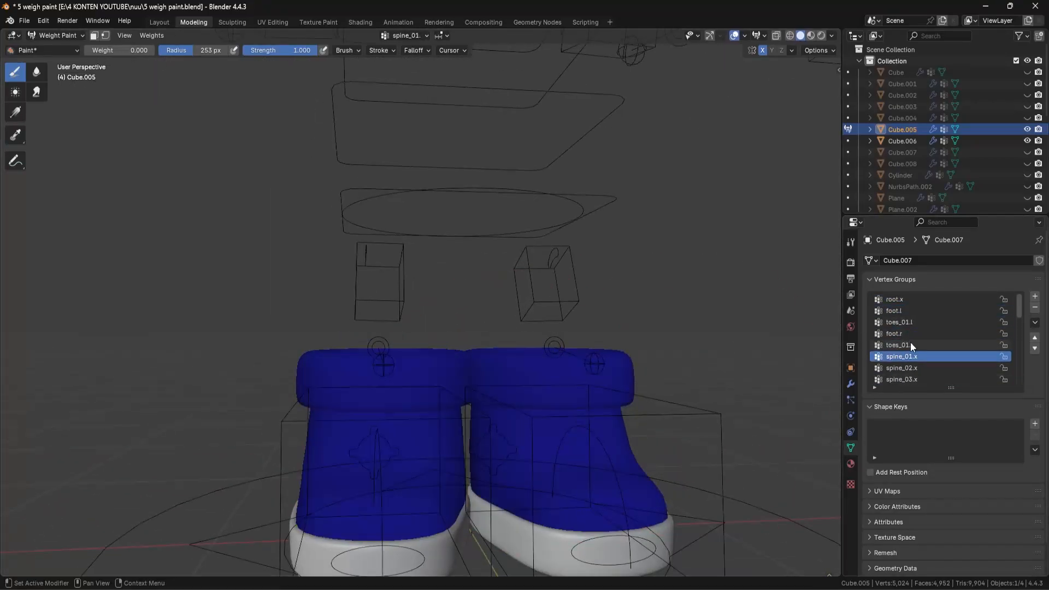
pyautogui.keyDown('ctrl'); pyautogui.scroll(-6, 943, 334); pyautogui.keyUp('ctrl')
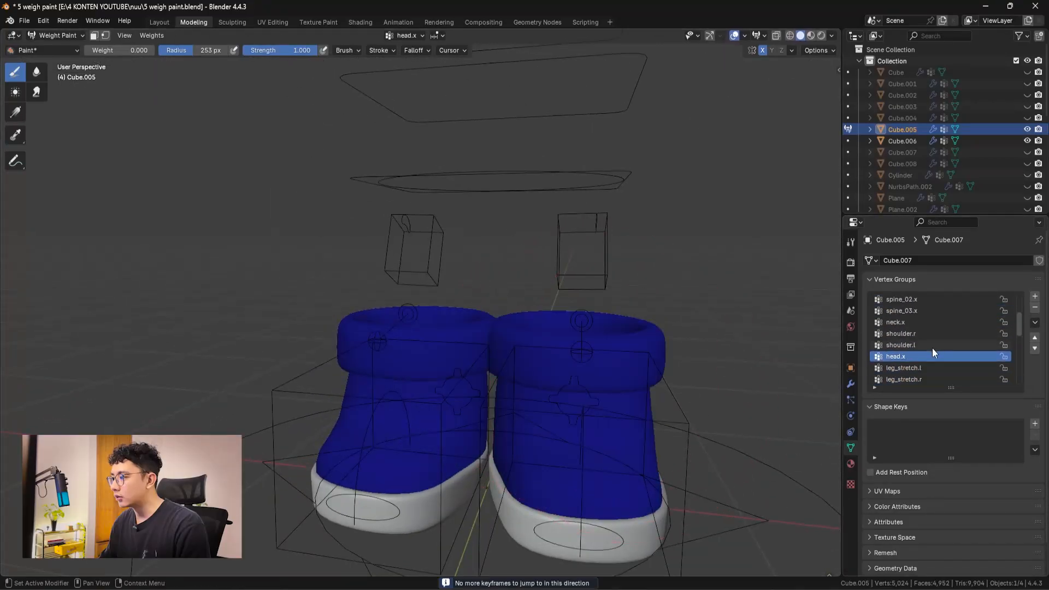
pyautogui.keyDown('ctrl'); pyautogui.scroll(2, 933, 349); pyautogui.keyUp('ctrl')
pyautogui.keyDown('ctrl'); pyautogui.scroll(-4, 933, 349); pyautogui.keyUp('ctrl')
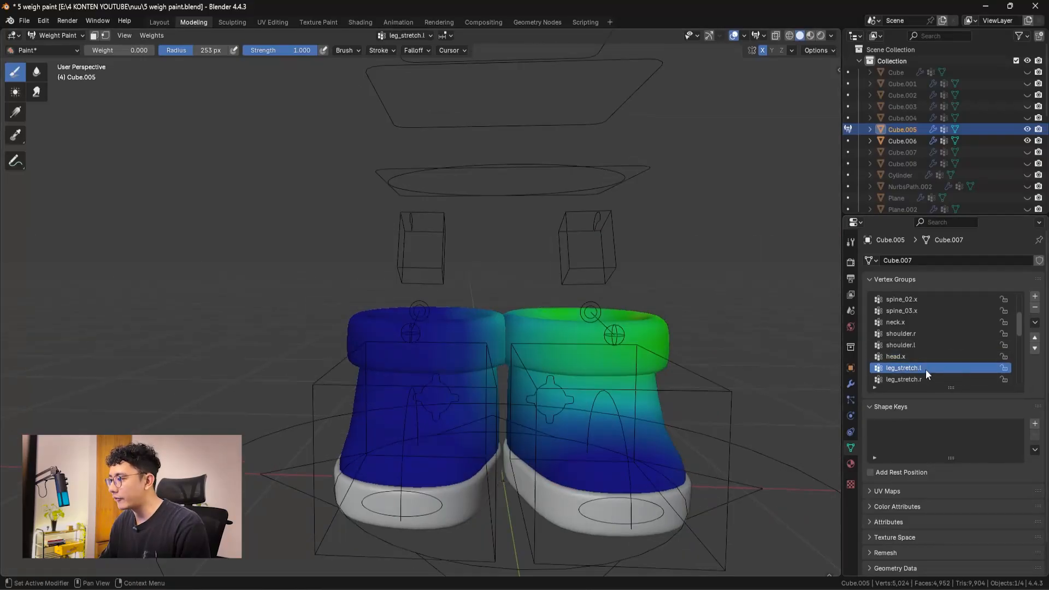
# - Select the boots' leg_stretch.l vertex group and inspect its influence where the two boots meet
pyautogui.click(923, 358)
pyautogui.moveTo(615, 386); pyautogui.dragTo(600, 396, button='middle')
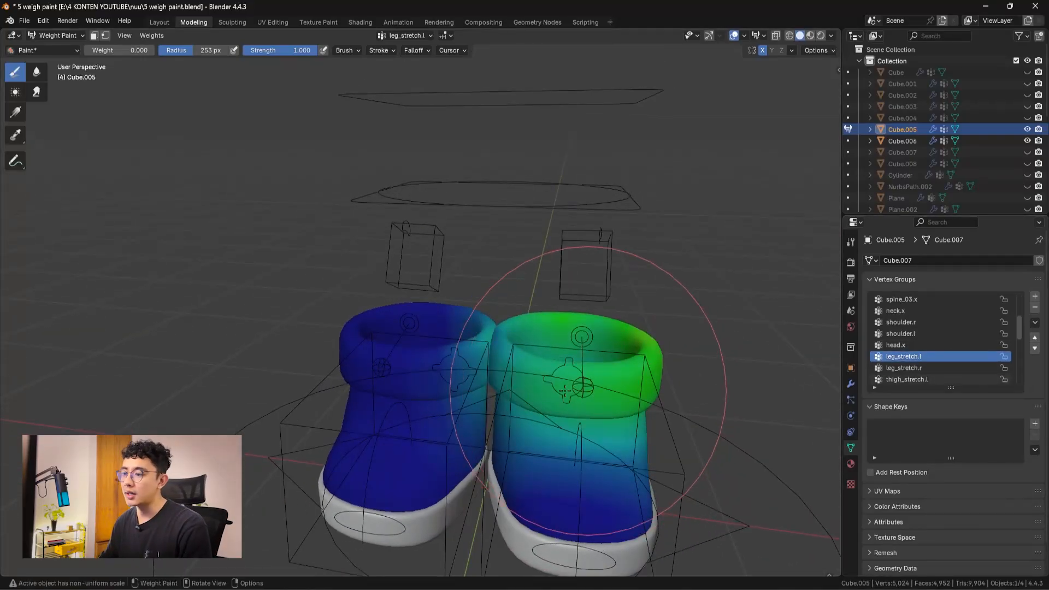
pyautogui.moveTo(543, 379); pyautogui.dragTo(444, 368, button='middle')
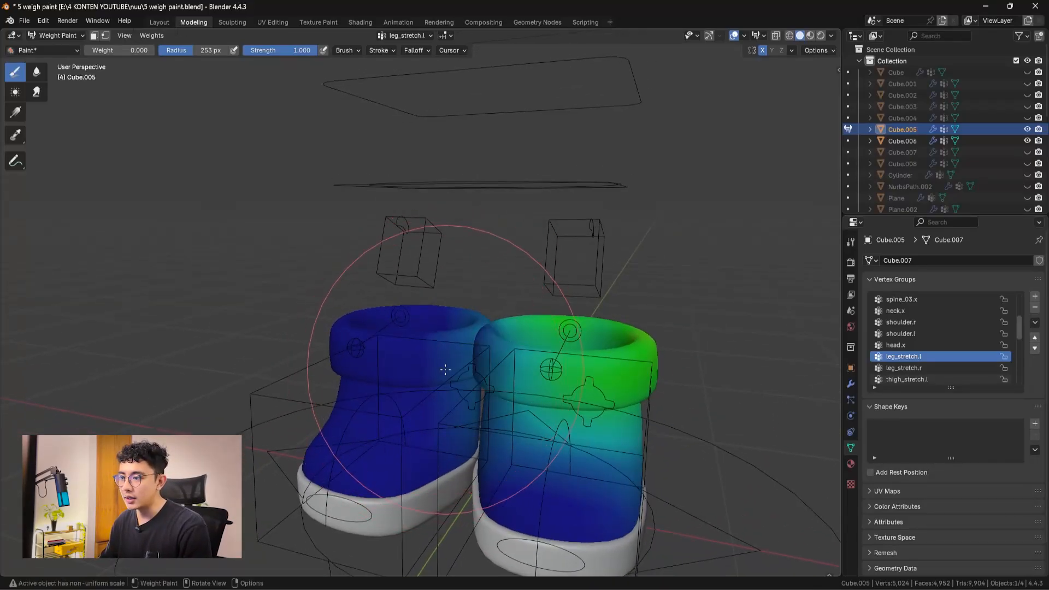
pyautogui.moveTo(445, 370); pyautogui.dragTo(480, 382)
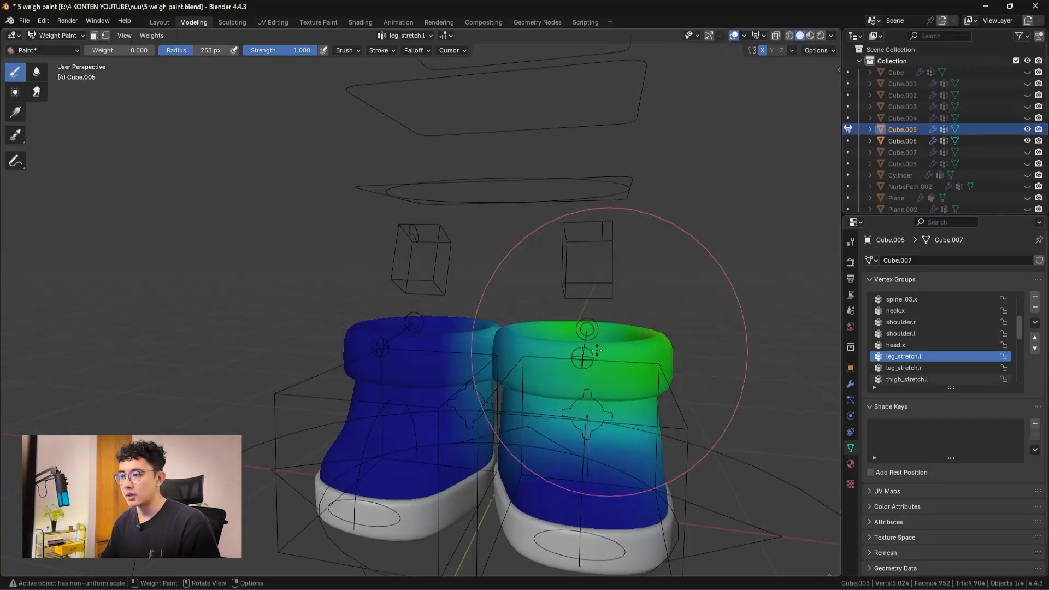
# - Separate the character's left boot from the boots mesh into its own object and return to Object Mode
pyautogui.press('Tab')
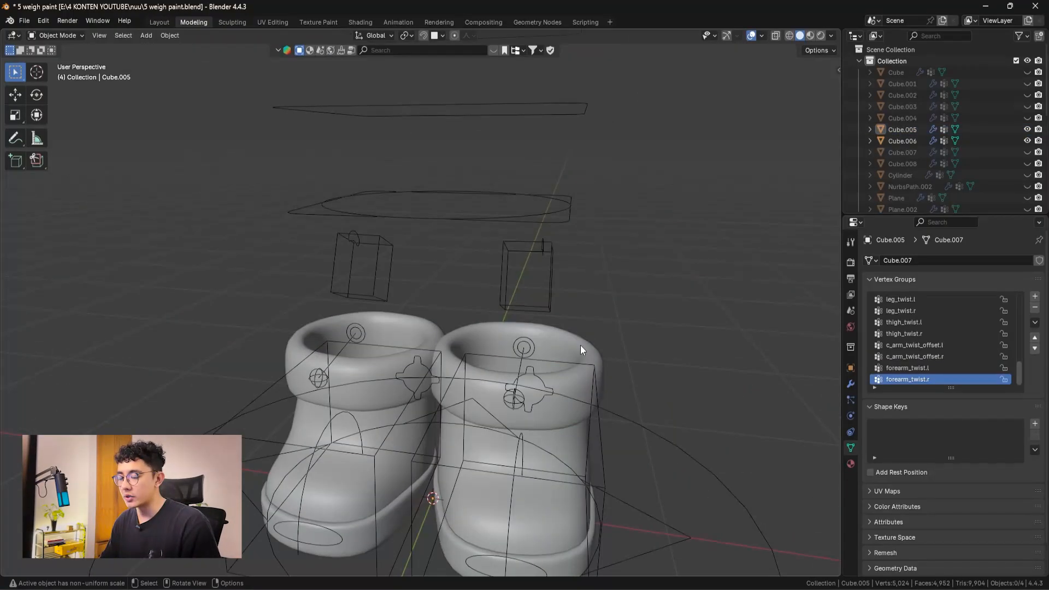
pyautogui.press('a')
pyautogui.moveTo(580, 346)
pyautogui.mouseDown(button='middle')
pyautogui.moveTo(565, 295)
pyautogui.moveTo(580, 327)
pyautogui.mouseUp(button='middle')
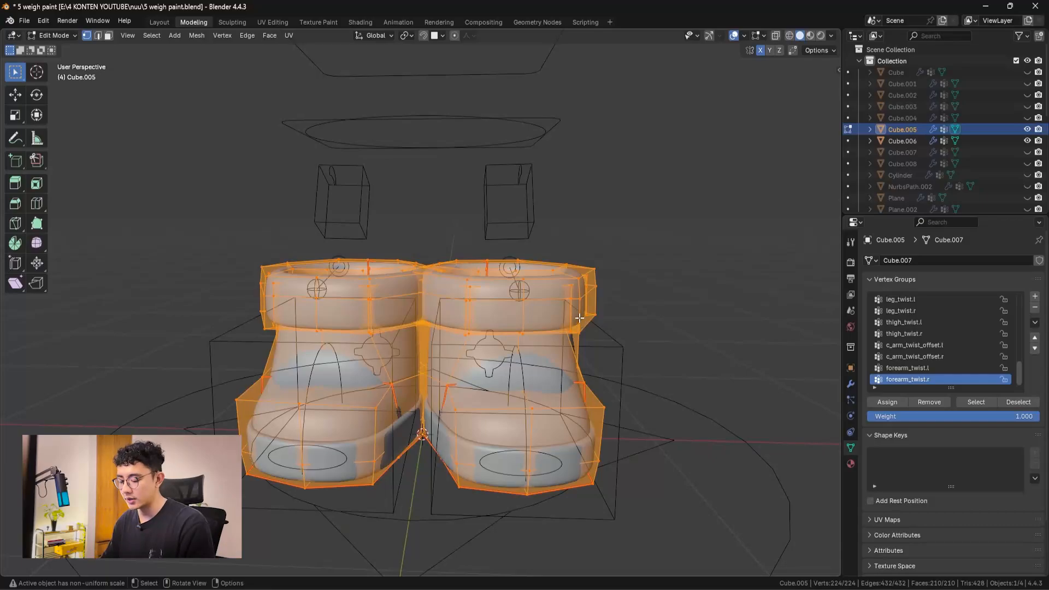
pyautogui.click(579, 317)
pyautogui.hotkey('ctrl', 'l')
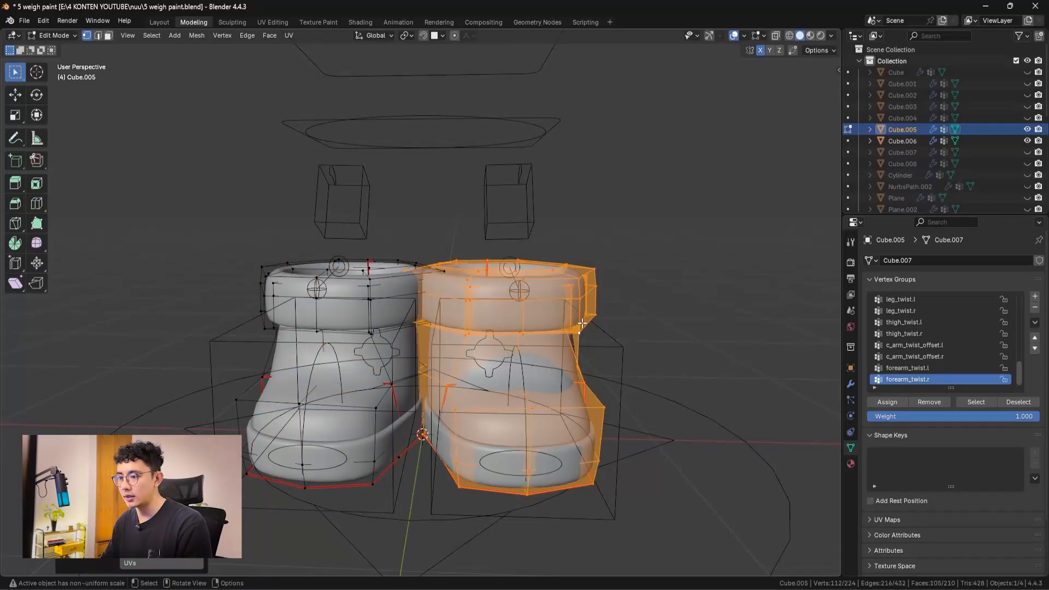
pyautogui.click(582, 322)
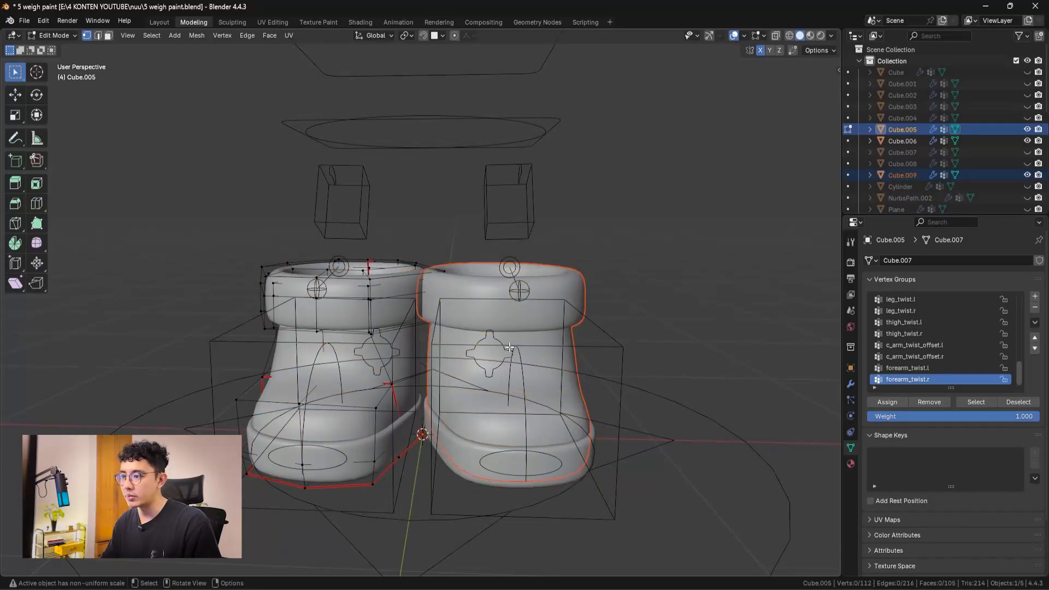
pyautogui.hotkey('ctrl', 'Tab')
pyautogui.click(407, 375)
pyautogui.moveTo(415, 377); pyautogui.dragTo(478, 402, button='middle')
# - Separate the left boot's sole from the soles mesh into its own object and return to Object Mode
pyautogui.press('Tab')
pyautogui.click(487, 394)
pyautogui.press('Tab')
pyautogui.click(605, 379)
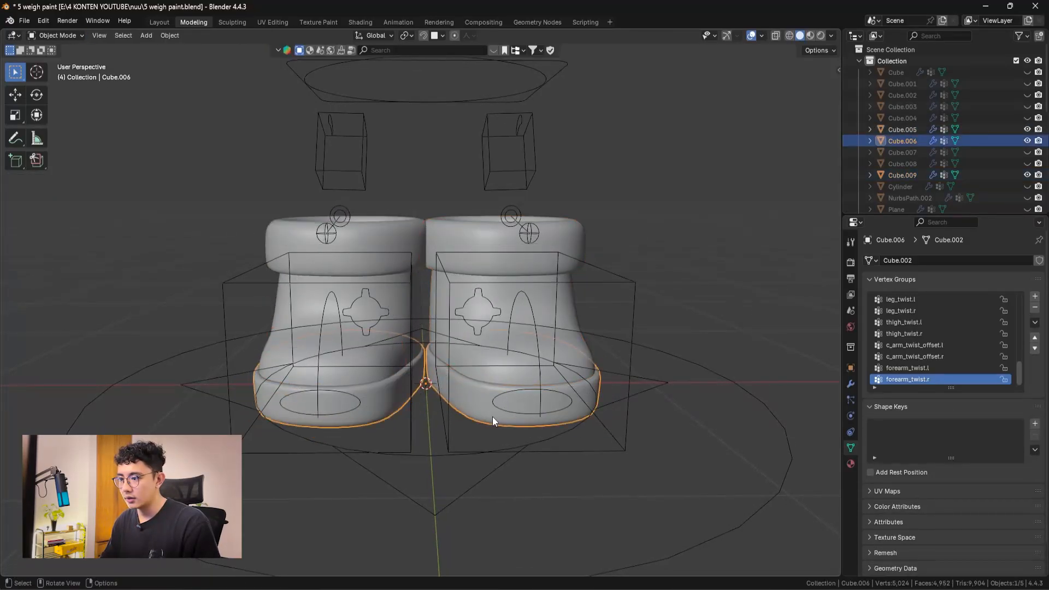
pyautogui.press('Tab')
pyautogui.click(476, 400)
pyautogui.hotkey('ctrl', 'l')
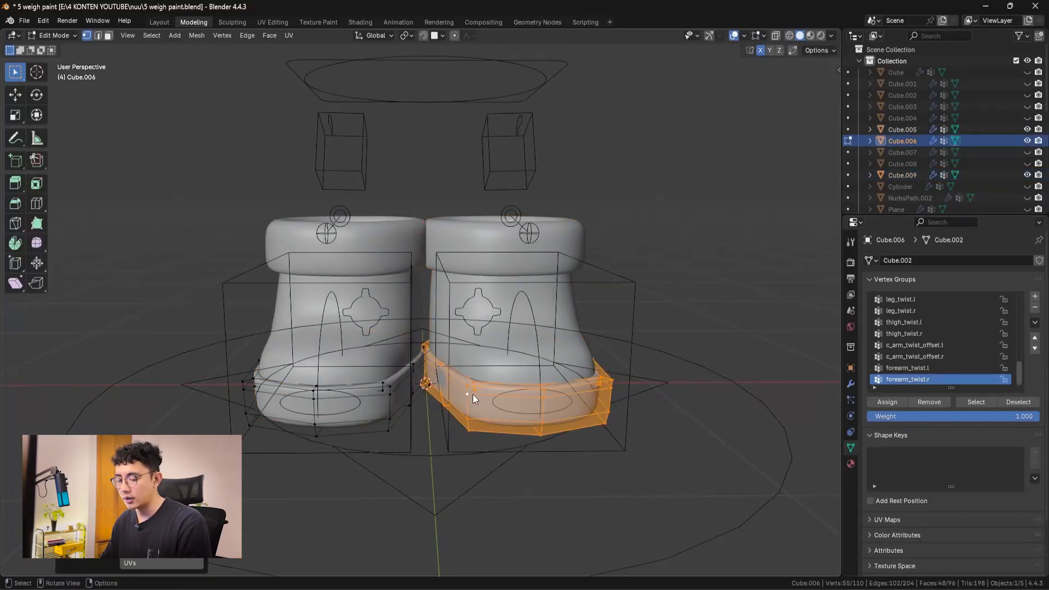
pyautogui.press('p')
pyautogui.click(473, 396)
pyautogui.moveTo(473, 395); pyautogui.dragTo(428, 401, button='middle')
pyautogui.press('Tab')
# - Test the left boot's deformation by moving the c_foot_ik.l bone in Pose Mode, and cancel the move
pyautogui.click(493, 250)
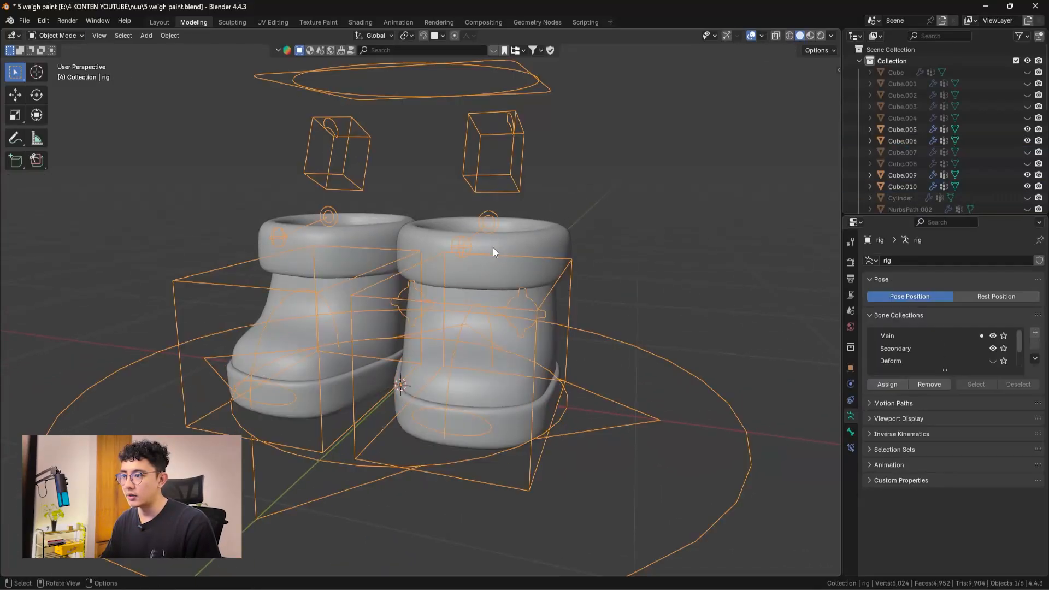
pyautogui.click(534, 248)
pyautogui.scroll(1, 563, 312)
pyautogui.click(572, 330)
pyautogui.hotkey('ctrl', 'Tab')
pyautogui.click(584, 335)
pyautogui.scroll(-2, 577, 337)
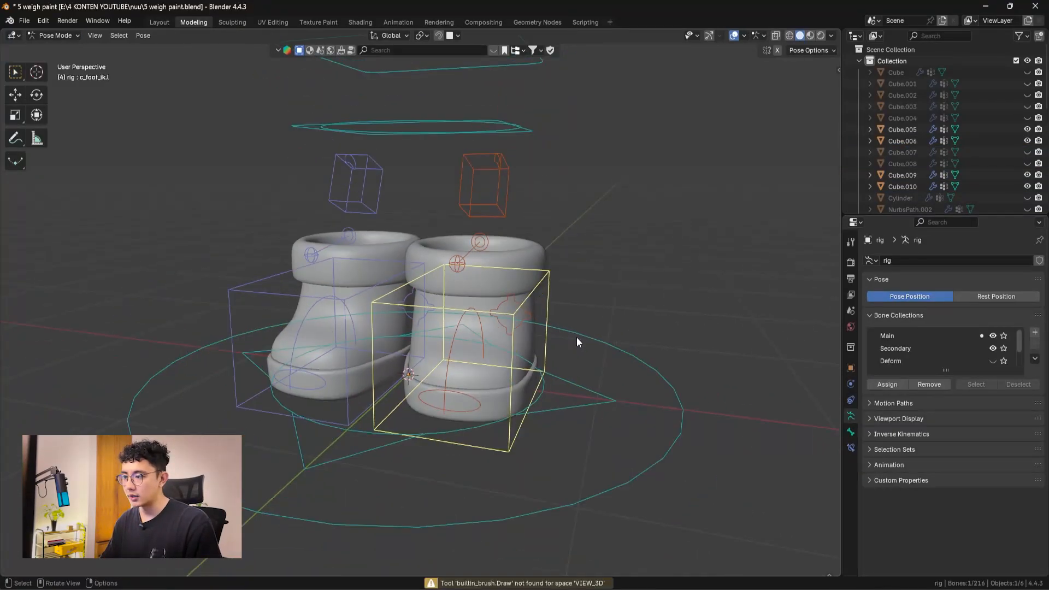
pyautogui.scroll(-1, 576, 336)
pyautogui.press('g')
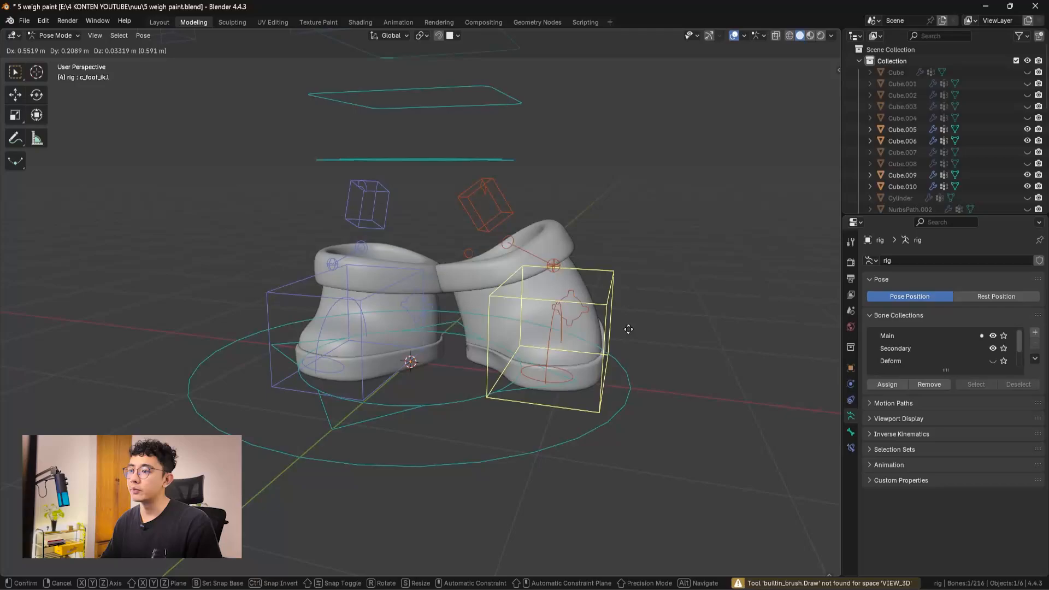
pyautogui.press('Escape')
# - Isolate the separated left boot in local view and open it in Weight Paint mode
pyautogui.hotkey('ctrl', 'Tab')
pyautogui.click(516, 260)
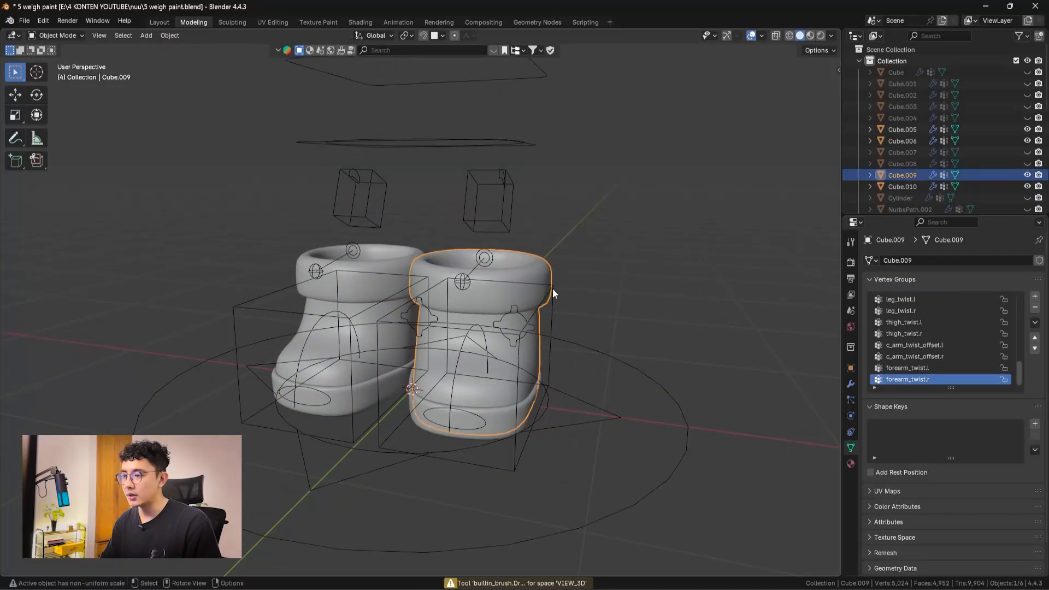
pyautogui.press('KP_Divide')
pyautogui.scroll(-3, 521, 299)
pyautogui.hotkey('ctrl', 'Tab')
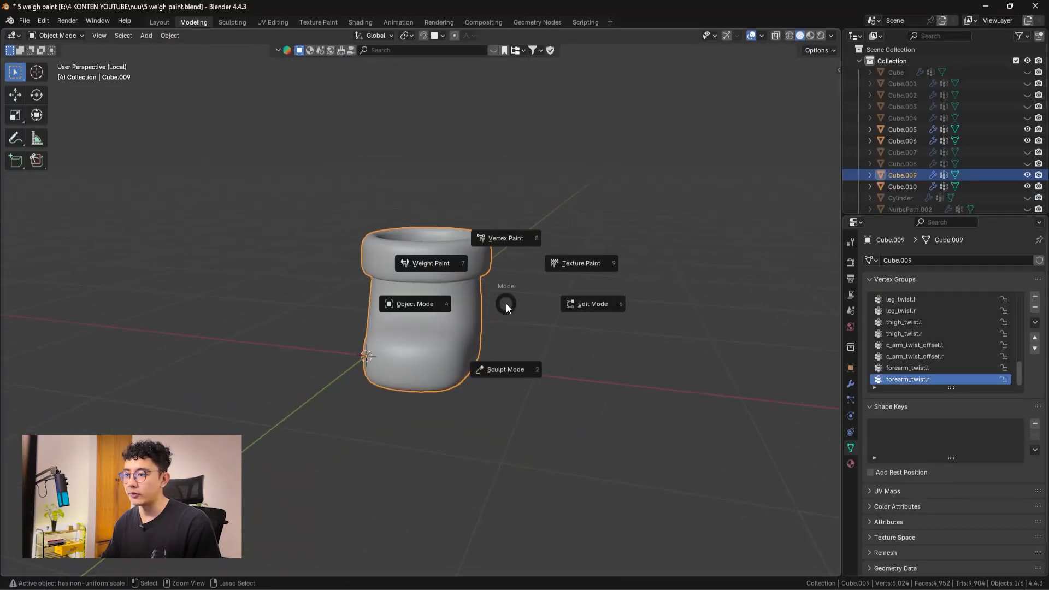
pyautogui.click(431, 260)
pyautogui.moveTo(429, 246); pyautogui.dragTo(510, 302, button='middle')
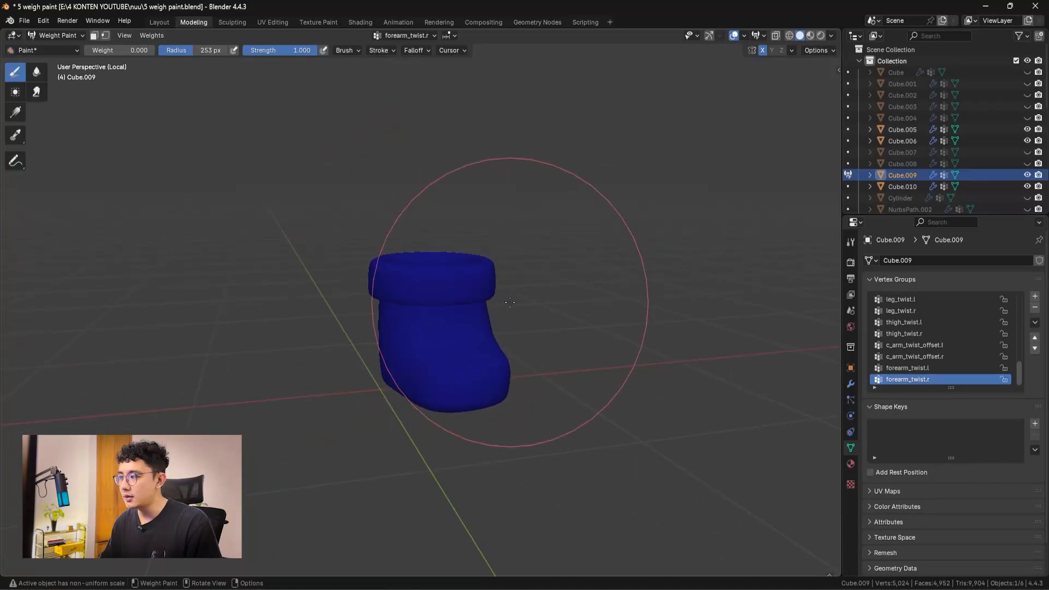
# - Paint zero weight over the left boot in the unwanted vertex groups from foot.r through head.x
pyautogui.keyDown('ctrl'); pyautogui.scroll(7, 920, 346); pyautogui.keyUp('ctrl')
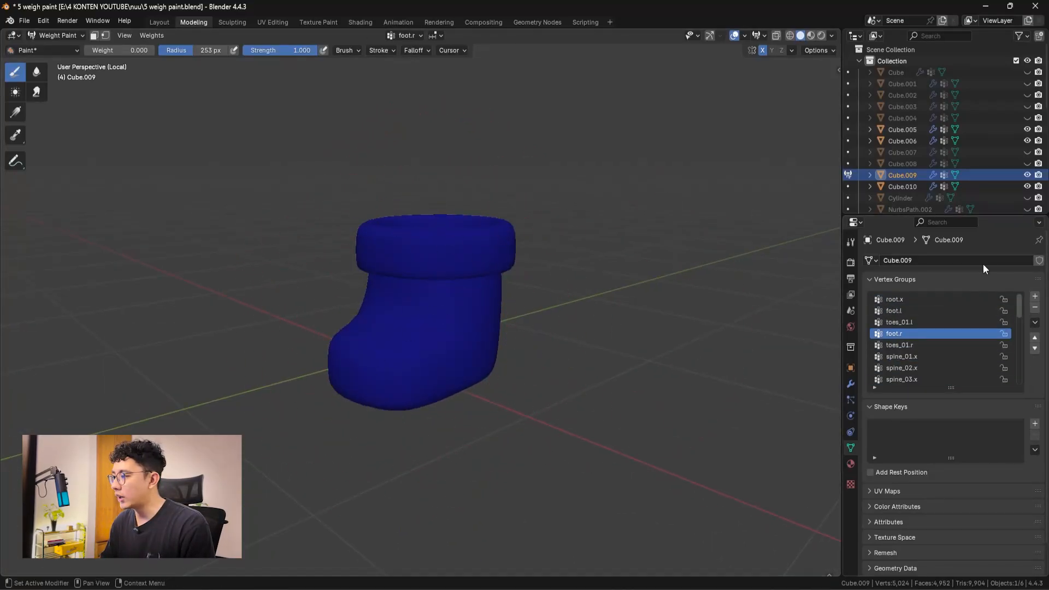
pyautogui.scroll(-1, 907, 351)
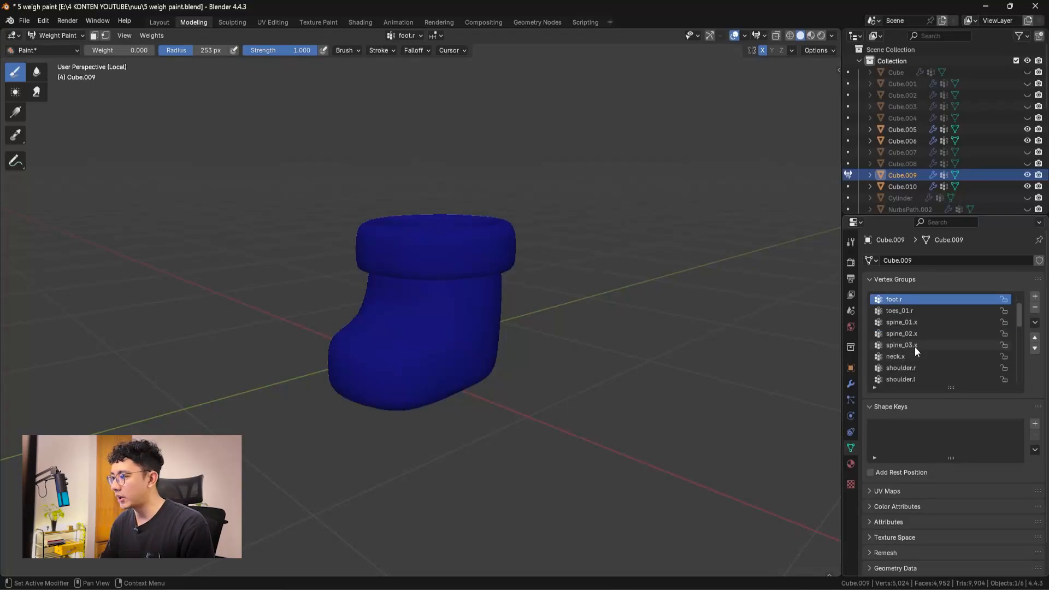
pyautogui.moveTo(601, 350); pyautogui.dragTo(526, 350, button='middle')
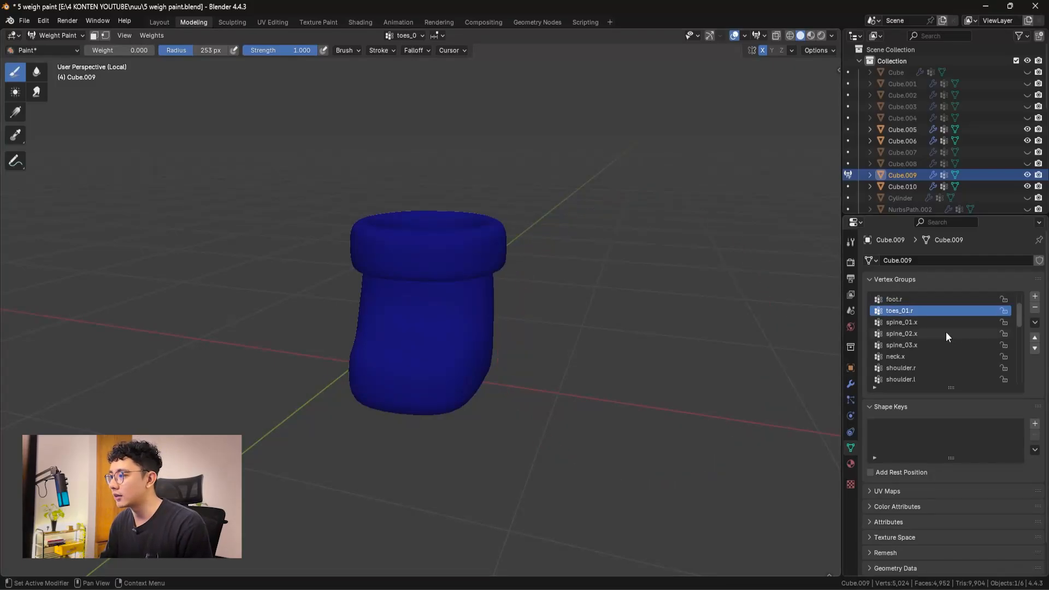
pyautogui.keyDown('ctrl'); pyautogui.scroll(-6, 943, 336); pyautogui.keyUp('ctrl')
pyautogui.moveTo(416, 303); pyautogui.dragTo(381, 290, button='middle')
pyautogui.keyDown('ctrl'); pyautogui.scroll(-2, 919, 327); pyautogui.keyUp('ctrl')
pyautogui.keyDown('ctrl'); pyautogui.scroll(1, 929, 337); pyautogui.keyUp('ctrl')
pyautogui.press('/')
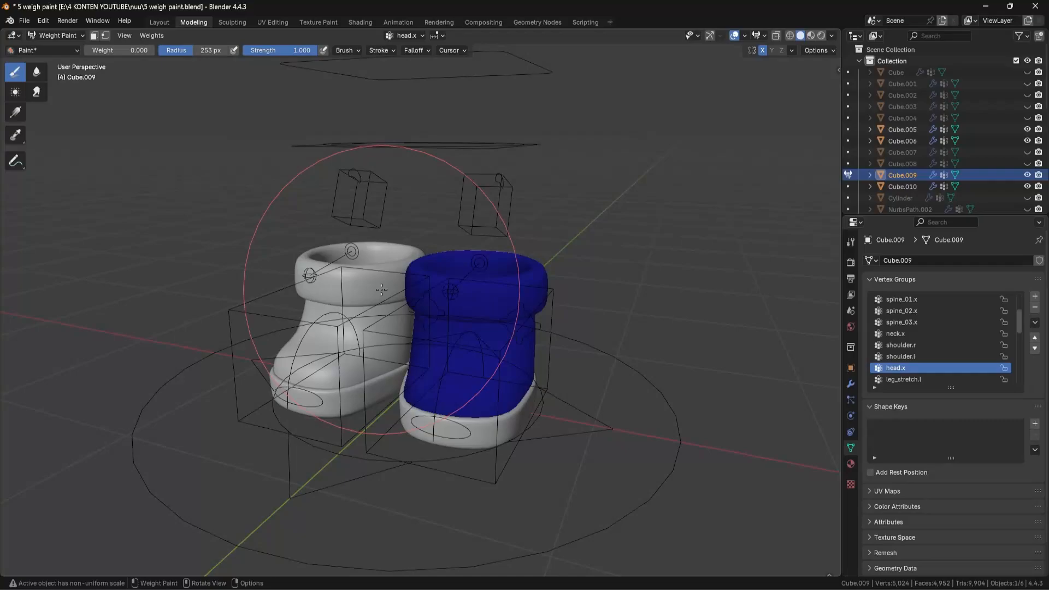
pyautogui.keyDown('ctrl'); pyautogui.scroll(-2, 937, 340); pyautogui.keyUp('ctrl')
pyautogui.press('/')
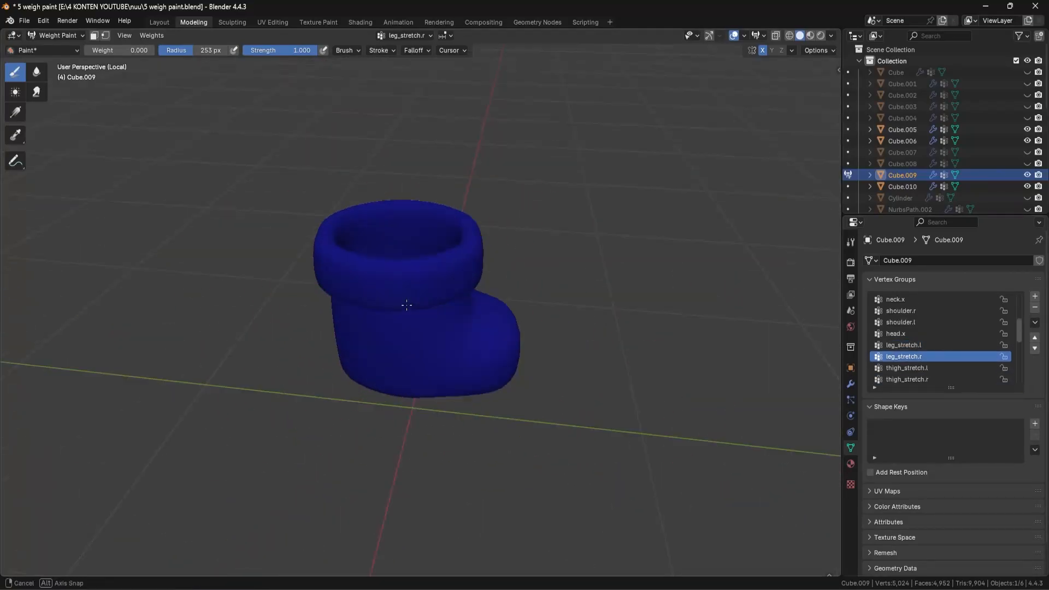
# - Clear the left boot's stray weights in the groups from leg_stretch.r to arm_stretch.r with a zero-weight brush
pyautogui.keyDown('ctrl'); pyautogui.scroll(-2, 937, 344); pyautogui.keyUp('ctrl')
pyautogui.moveTo(405, 210); pyautogui.dragTo(382, 244, button='middle')
pyautogui.moveTo(382, 244); pyautogui.dragTo(448, 257)
pyautogui.moveTo(465, 372); pyautogui.dragTo(481, 324, button='middle')
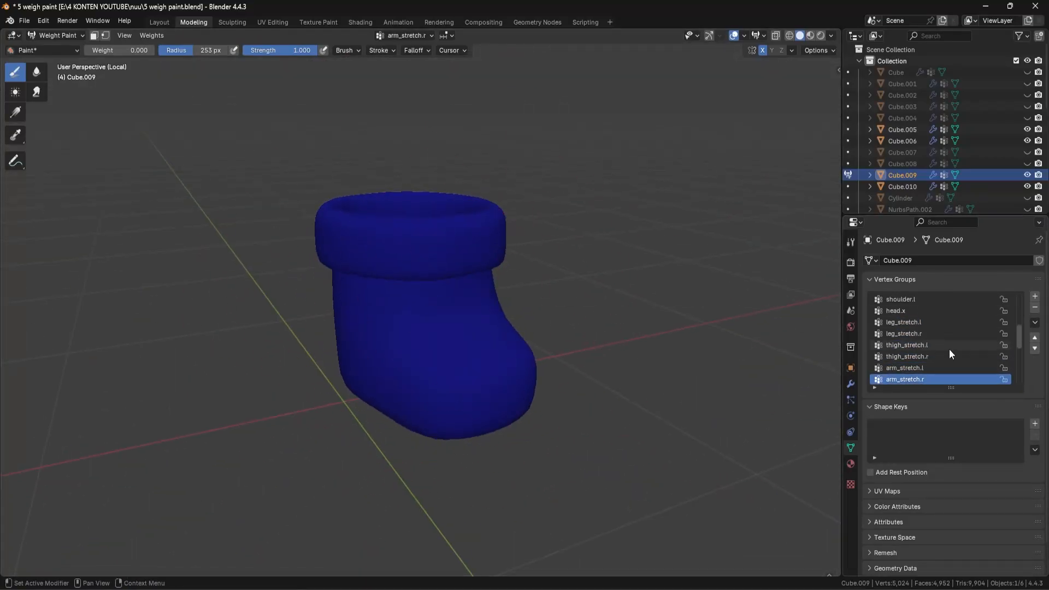
# - Continue painting zero weight over the left boot in the arm groups up to hand.r, checking it from all sides
pyautogui.moveTo(547, 322); pyautogui.dragTo(432, 320, button='middle')
pyautogui.keyDown('ctrl'); pyautogui.scroll(-6, 949, 345); pyautogui.keyUp('ctrl')
pyautogui.scroll(-3, 401, 321)
pyautogui.moveTo(263, 317); pyautogui.dragTo(476, 372, button='middle')
pyautogui.keyDown('ctrl'); pyautogui.scroll(-1, 949, 346); pyautogui.keyUp('ctrl')
pyautogui.keyDown('ctrl'); pyautogui.scroll(1, 951, 347); pyautogui.keyUp('ctrl')
pyautogui.moveTo(457, 257); pyautogui.dragTo(601, 232, button='middle')
pyautogui.keyDown('ctrl'); pyautogui.scroll(8, 971, 339); pyautogui.keyUp('ctrl')
pyautogui.keyDown('ctrl'); pyautogui.scroll(-3, 971, 340); pyautogui.keyUp('ctrl')
pyautogui.moveTo(470, 333); pyautogui.dragTo(552, 306, button='middle')
pyautogui.keyDown('ctrl'); pyautogui.scroll(-5, 950, 355); pyautogui.keyUp('ctrl')
pyautogui.keyDown('ctrl'); pyautogui.scroll(2, 949, 355); pyautogui.keyUp('ctrl')
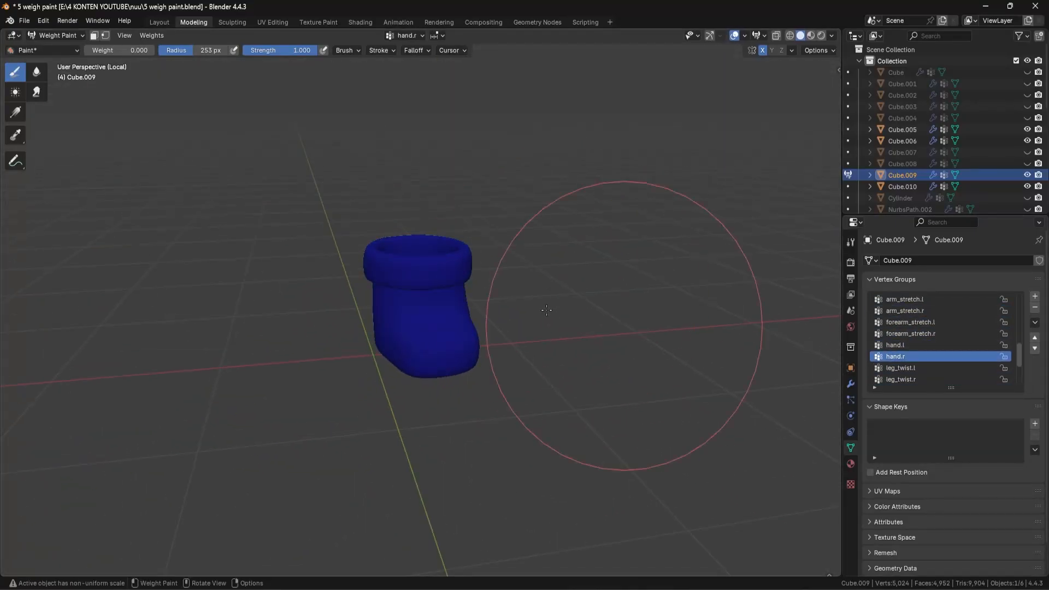
# - Paint zero weight over the left boot in the twist groups through c_arm_twist_offset.r
pyautogui.moveTo(470, 317); pyautogui.dragTo(557, 306, button='middle')
pyautogui.keyDown('ctrl'); pyautogui.scroll(-2, 940, 347); pyautogui.keyUp('ctrl')
pyautogui.moveTo(407, 284)
pyautogui.mouseDown()
pyautogui.moveTo(394, 311)
pyautogui.moveTo(408, 350)
pyautogui.mouseUp()
pyautogui.moveTo(470, 322); pyautogui.dragTo(383, 339, button='middle')
pyautogui.keyDown('ctrl'); pyautogui.scroll(-6, 917, 347); pyautogui.keyUp('ctrl')
pyautogui.keyDown('ctrl'); pyautogui.scroll(2, 915, 349); pyautogui.keyUp('ctrl')
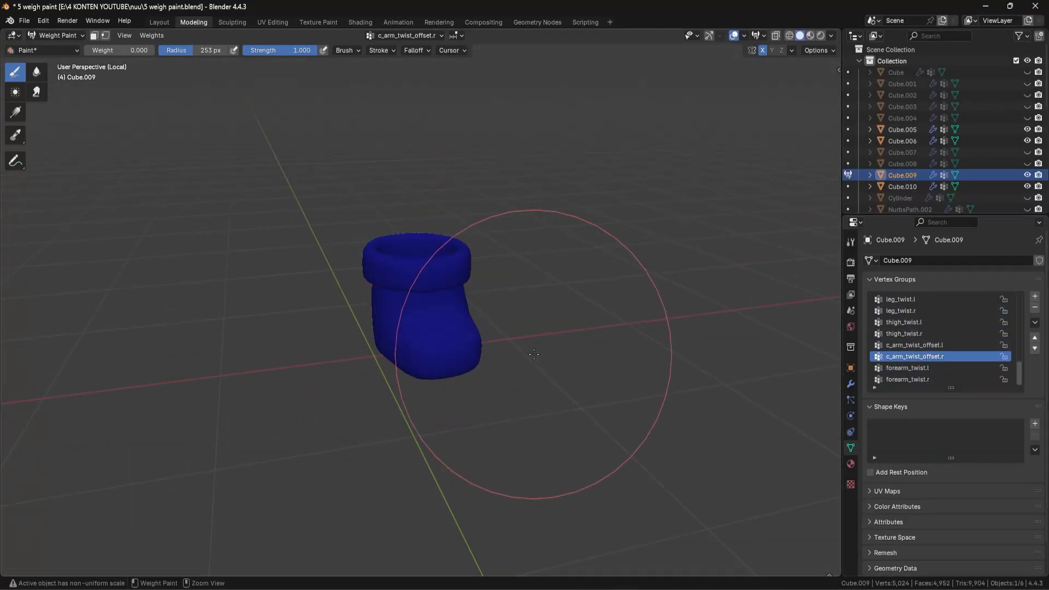
# - Leave the left boot's local view, isolate the right boot and open it in Weight Paint mode
pyautogui.hotkey('ctrl', 'Tab')
pyautogui.press('/')
pyautogui.moveTo(534, 354)
pyautogui.mouseDown(button='middle')
pyautogui.moveTo(495, 332)
pyautogui.moveTo(352, 366)
pyautogui.moveTo(480, 329)
pyautogui.moveTo(435, 348)
pyautogui.moveTo(495, 349)
pyautogui.mouseUp(button='middle')
pyautogui.click(437, 341)
pyautogui.press('`')
pyautogui.hotkey('ctrl', 'Tab')
pyautogui.click(569, 340)
pyautogui.press('/')
pyautogui.keyDown('ctrl'); pyautogui.scroll(1, 966, 352); pyautogui.keyUp('ctrl')
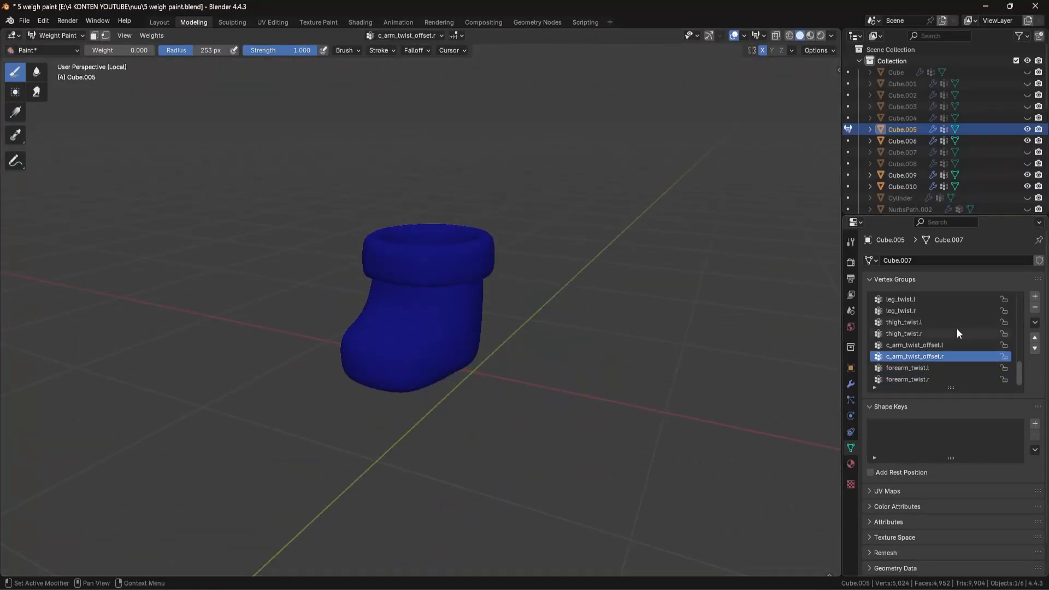
# - Paint zero weight over the right boot in the unwanted groups from c_arm_twist_offset.r back to spine_02.x
pyautogui.keyDown('ctrl'); pyautogui.scroll(5, 956, 340); pyautogui.keyUp('ctrl')
pyautogui.moveTo(519, 289); pyautogui.dragTo(462, 314, button='middle')
pyautogui.keyDown('ctrl'); pyautogui.scroll(6, 963, 342); pyautogui.keyUp('ctrl')
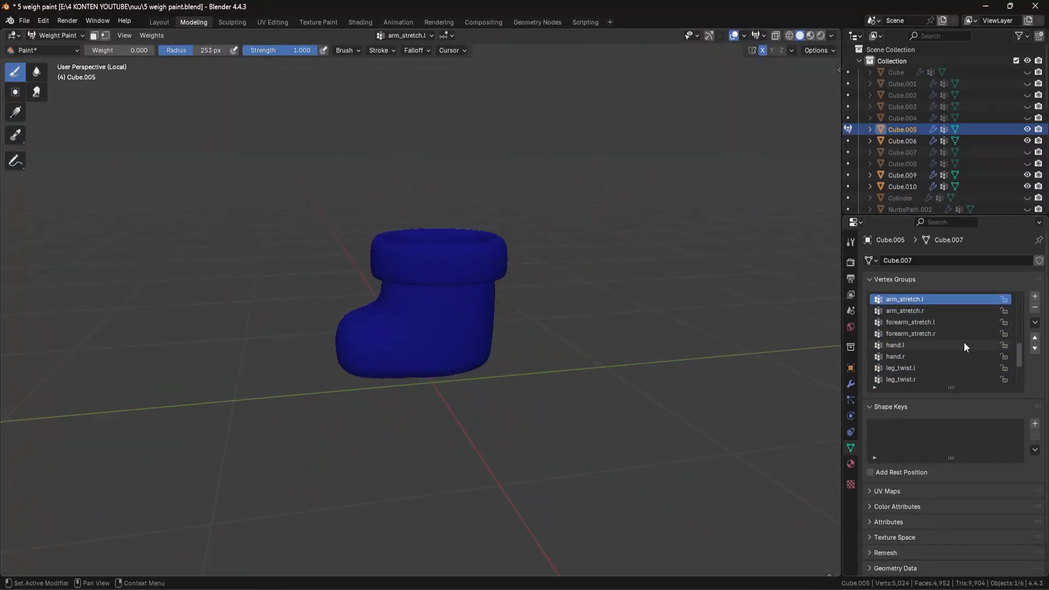
pyautogui.keyDown('ctrl'); pyautogui.scroll(2, 963, 342); pyautogui.keyUp('ctrl')
pyautogui.moveTo(487, 232); pyautogui.dragTo(524, 304, button='middle')
pyautogui.keyDown('ctrl'); pyautogui.scroll(2, 951, 334); pyautogui.keyUp('ctrl')
pyautogui.moveTo(437, 246)
pyautogui.mouseDown(button='middle')
pyautogui.moveTo(404, 286)
pyautogui.moveTo(363, 265)
pyautogui.mouseUp(button='middle')
pyautogui.moveTo(363, 265); pyautogui.dragTo(339, 344)
pyautogui.keyDown('ctrl'); pyautogui.scroll(6, 946, 328); pyautogui.keyUp('ctrl')
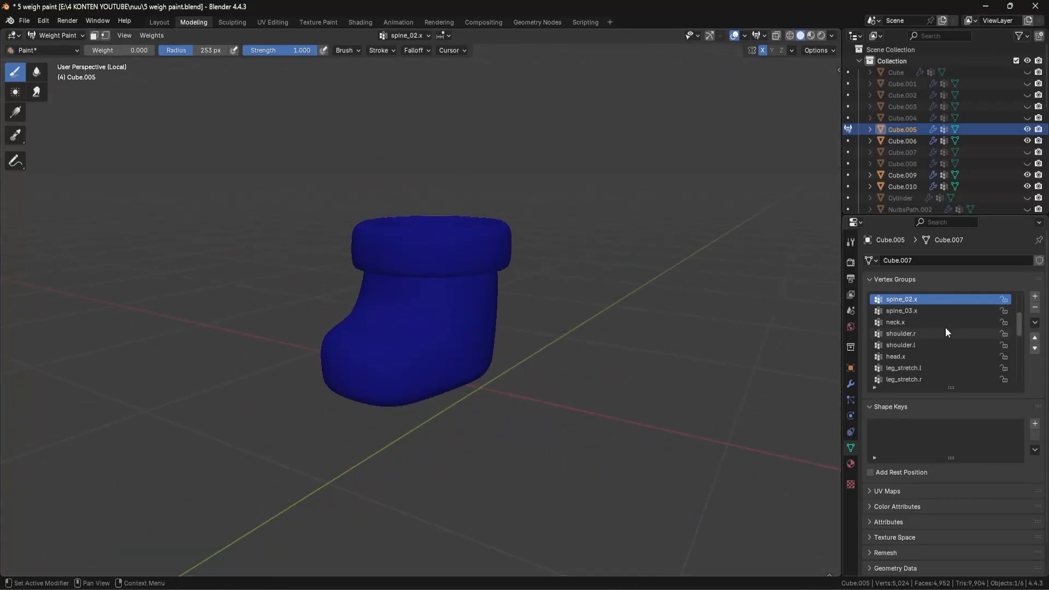
# - Clear the right boot's stray weights in the remaining unwanted groups up to root.x
pyautogui.keyDown('ctrl'); pyautogui.scroll(5, 945, 328); pyautogui.keyUp('ctrl')
pyautogui.keyDown('ctrl'); pyautogui.scroll(-1, 946, 328); pyautogui.keyUp('ctrl')
pyautogui.moveTo(459, 325); pyautogui.dragTo(414, 309, button='middle')
pyautogui.keyDown('ctrl'); pyautogui.scroll(2, 955, 329); pyautogui.keyUp('ctrl')
pyautogui.keyDown('ctrl'); pyautogui.scroll(-1, 956, 329); pyautogui.keyUp('ctrl')
pyautogui.moveTo(438, 306); pyautogui.dragTo(307, 365)
pyautogui.moveTo(306, 365); pyautogui.dragTo(349, 380, button='middle')
pyautogui.keyDown('ctrl'); pyautogui.scroll(1, 950, 331); pyautogui.keyUp('ctrl')
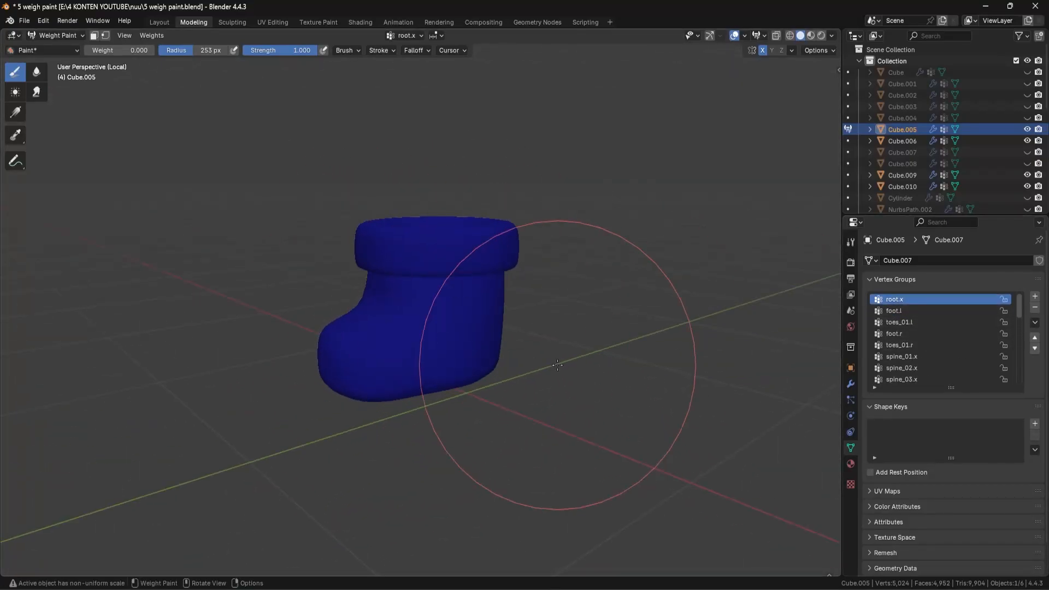
# - Leave the right boot's local view, isolate the right sole and open it in Weight Paint mode
pyautogui.hotkey('ctrl', 'Tab')
pyautogui.click(475, 372)
pyautogui.press('/')
pyautogui.click(499, 432)
pyautogui.press('/')
pyautogui.hotkey('ctrl', 'Tab')
pyautogui.click(449, 385)
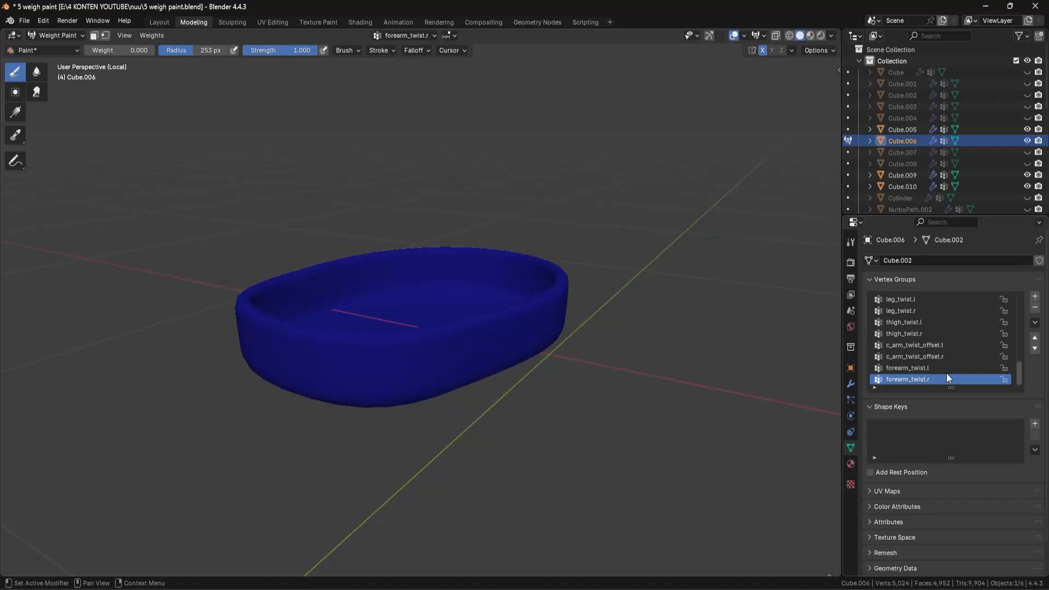
# - Paint zero weight over the right sole in the unwanted vertex groups from forearm_twist.r back to root.x
pyautogui.keyDown('ctrl'); pyautogui.scroll(7, 948, 365); pyautogui.keyUp('ctrl')
pyautogui.keyDown('ctrl'); pyautogui.scroll(2, 944, 322); pyautogui.keyUp('ctrl')
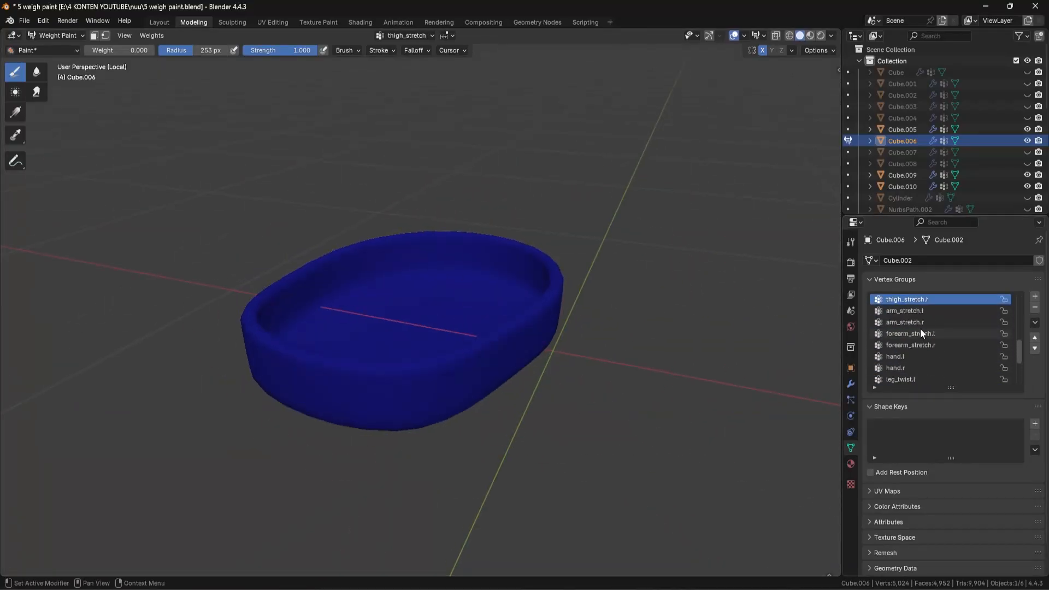
pyautogui.keyDown('ctrl'); pyautogui.scroll(3, 921, 327); pyautogui.keyUp('ctrl')
pyautogui.moveTo(506, 301)
pyautogui.mouseDown(button='middle')
pyautogui.moveTo(457, 325)
pyautogui.moveTo(509, 303)
pyautogui.mouseUp(button='middle')
pyautogui.keyDown('ctrl'); pyautogui.scroll(11, 954, 337); pyautogui.keyUp('ctrl')
pyautogui.keyDown('ctrl'); pyautogui.scroll(-1, 950, 336); pyautogui.keyUp('ctrl')
pyautogui.moveTo(567, 382)
pyautogui.mouseDown(button='middle')
pyautogui.moveTo(454, 389)
pyautogui.moveTo(617, 388)
pyautogui.mouseUp(button='middle')
pyautogui.keyDown('ctrl'); pyautogui.scroll(1, 912, 329); pyautogui.keyUp('ctrl')
pyautogui.moveTo(551, 350); pyautogui.dragTo(508, 345, button='middle')
pyautogui.moveTo(427, 377); pyautogui.dragTo(538, 398)
pyautogui.moveTo(538, 397); pyautogui.dragTo(596, 410, button='middle')
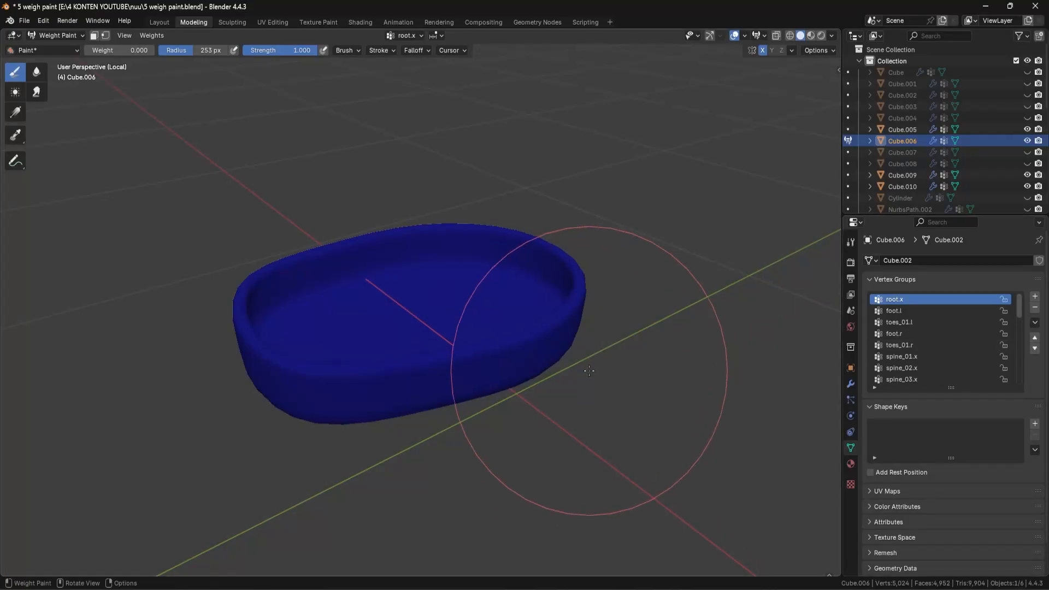
# - Open the isolated left sole in Weight Paint mode and clear its weights in groups forearm_twist.r back to forearm_stretch.r
pyautogui.hotkey('ctrl', 'Tab')
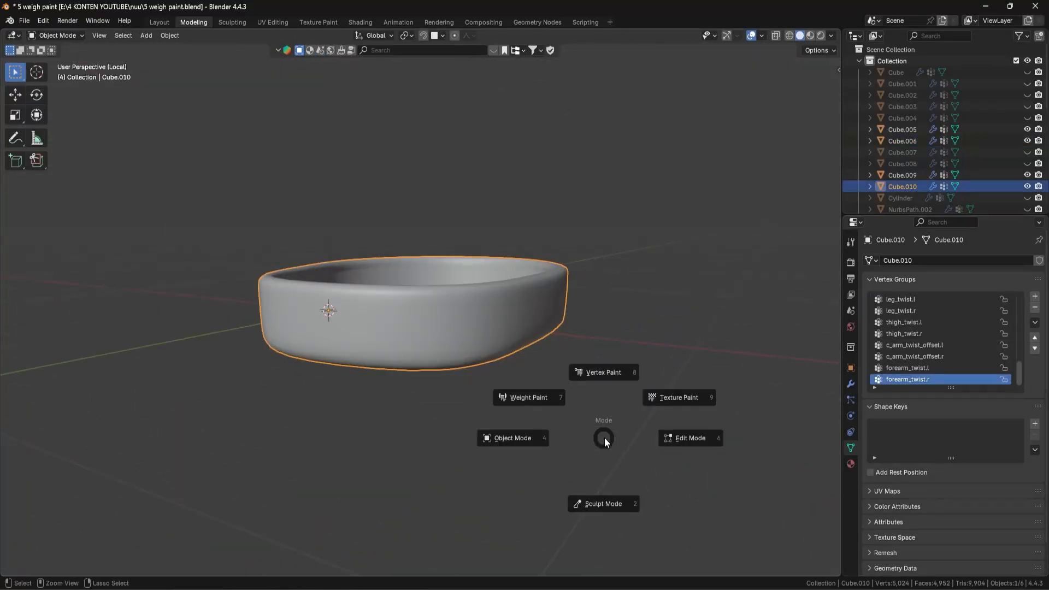
pyautogui.click(534, 368)
pyautogui.moveTo(604, 438); pyautogui.dragTo(660, 336, button='middle')
pyautogui.keyDown('ctrl'); pyautogui.scroll(5, 935, 345); pyautogui.keyUp('ctrl')
pyautogui.moveTo(552, 306); pyautogui.dragTo(618, 361, button='middle')
pyautogui.moveTo(362, 204); pyautogui.dragTo(349, 328)
pyautogui.moveTo(547, 371); pyautogui.dragTo(431, 312, button='middle')
pyautogui.keyDown('ctrl'); pyautogui.scroll(4, 970, 331); pyautogui.keyUp('ctrl')
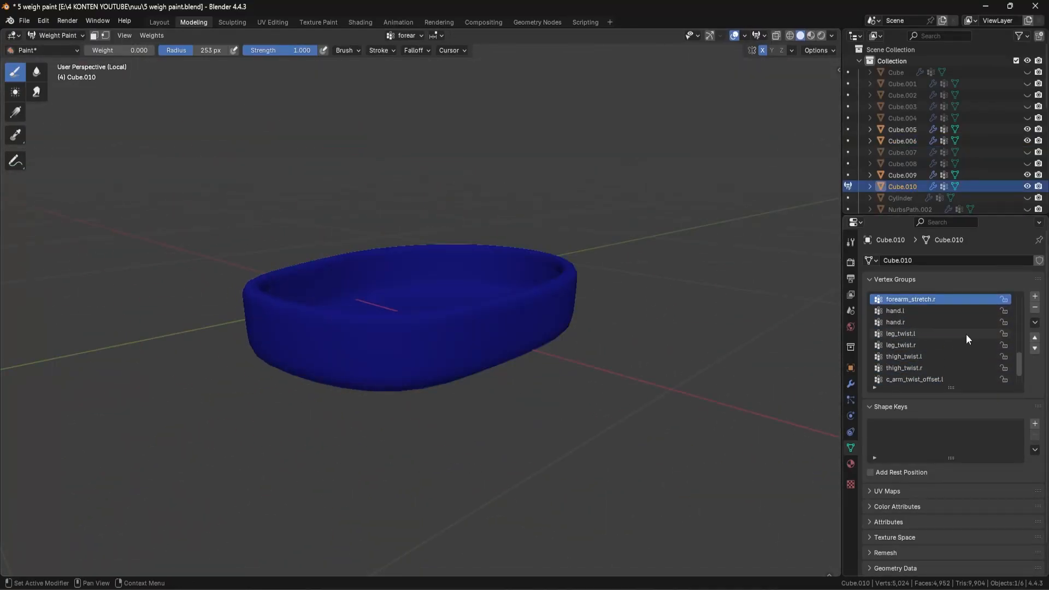
# - Step through the left sole's arm, thigh and leg stretch groups and clear any stray weight
pyautogui.press('Up')
pyautogui.press('Up')
pyautogui.press('Up')
pyautogui.press('Up')
pyautogui.press('Up')
pyautogui.press('Up')
pyautogui.press('Up')
pyautogui.moveTo(546, 306); pyautogui.dragTo(552, 383, button='middle')
pyautogui.press('Down')
pyautogui.moveTo(208, 295); pyautogui.dragTo(246, 285, button='middle')
# - Work through the left sole's remaining groups up to root.x, clearing the stray weight in foot.r
pyautogui.press('Up')
pyautogui.press('Up')
pyautogui.press('Up')
pyautogui.press('Up')
pyautogui.press('Up')
pyautogui.press('Up')
pyautogui.press('Up')
pyautogui.press('Up')
pyautogui.press('Up')
pyautogui.press('Up')
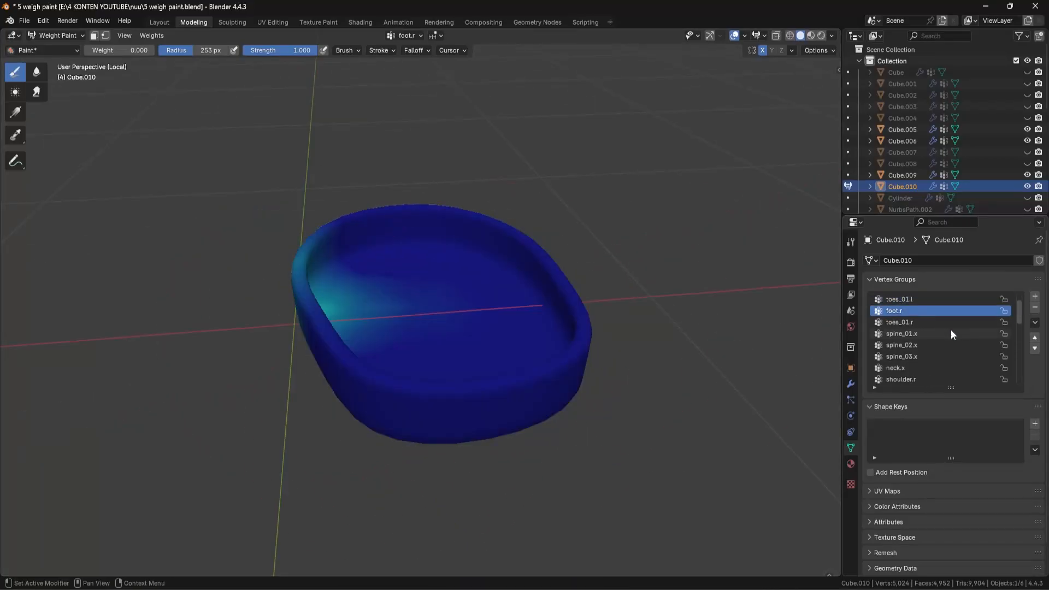
pyautogui.moveTo(382, 306); pyautogui.dragTo(422, 293, button='middle')
pyautogui.press('Up')
pyautogui.press('Up')
pyautogui.press('Up')
# - Return to Object Mode, show the whole character again and put the rig in Pose Mode
pyautogui.hotkey('ctrl', 'Tab')
pyautogui.press('KP_Divide')
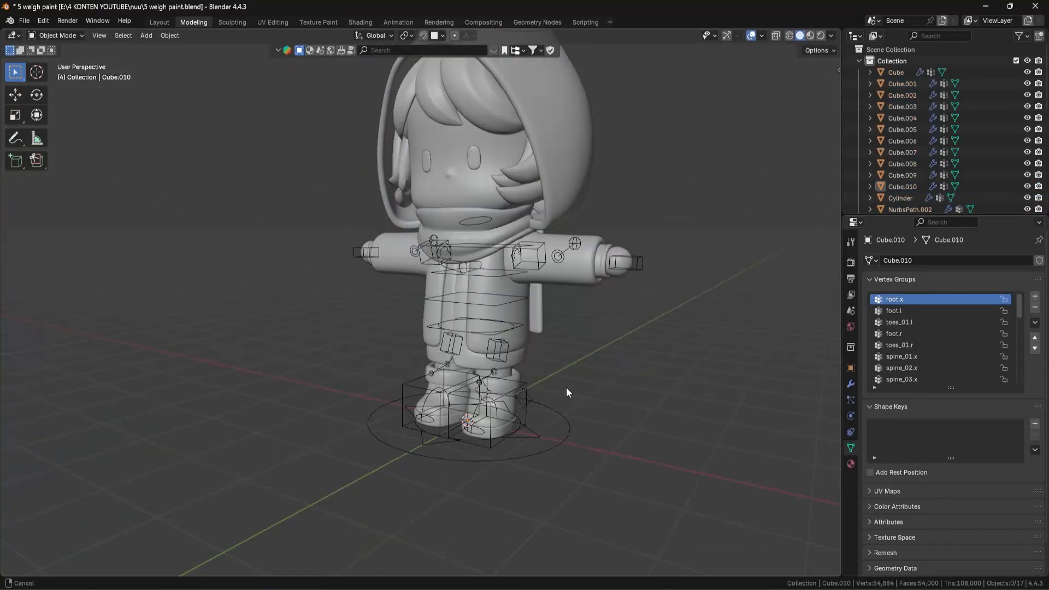
pyautogui.click(566, 413)
pyautogui.hotkey('ctrl', 'Tab')
pyautogui.moveTo(457, 396); pyautogui.dragTo(476, 384, button='middle')
pyautogui.scroll(2, 477, 384)
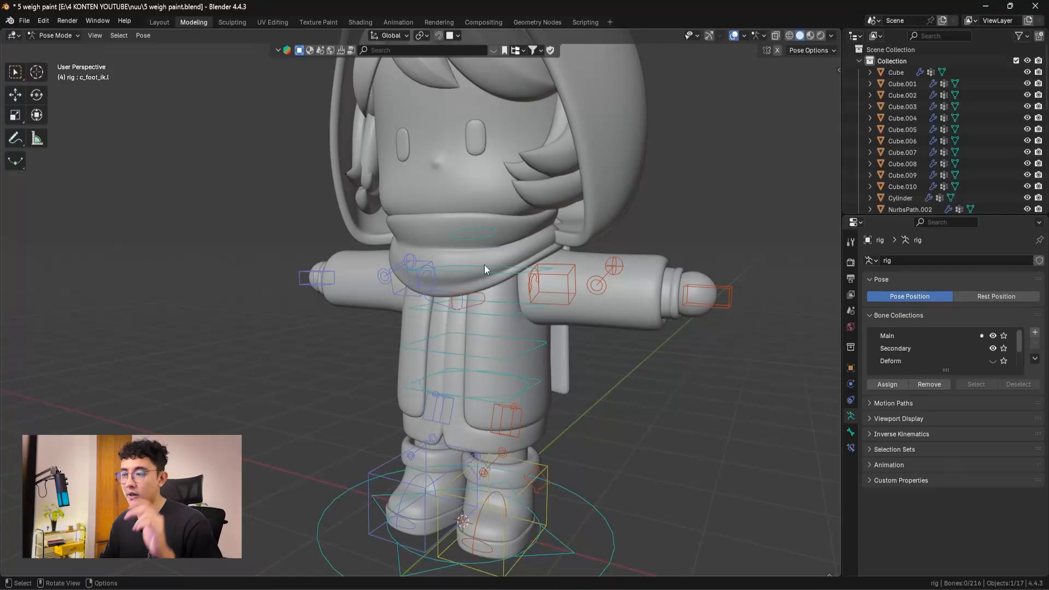
# - Test the left arm's deformation by moving the c_hand_ik.l bone down, and cancel the moves
pyautogui.scroll(-3, 513, 290)
pyautogui.click(592, 266)
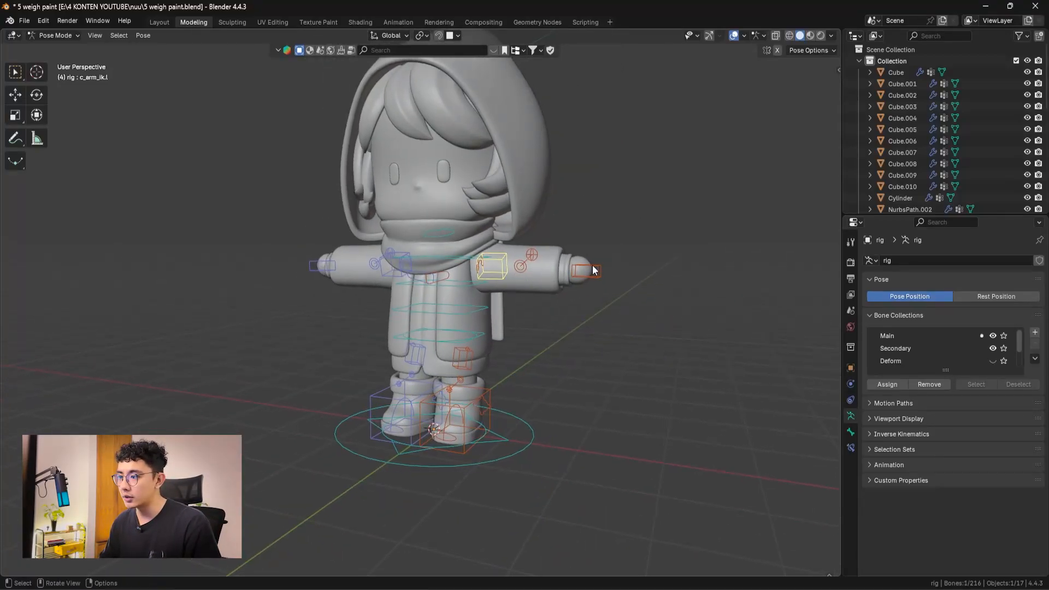
pyautogui.press('g')
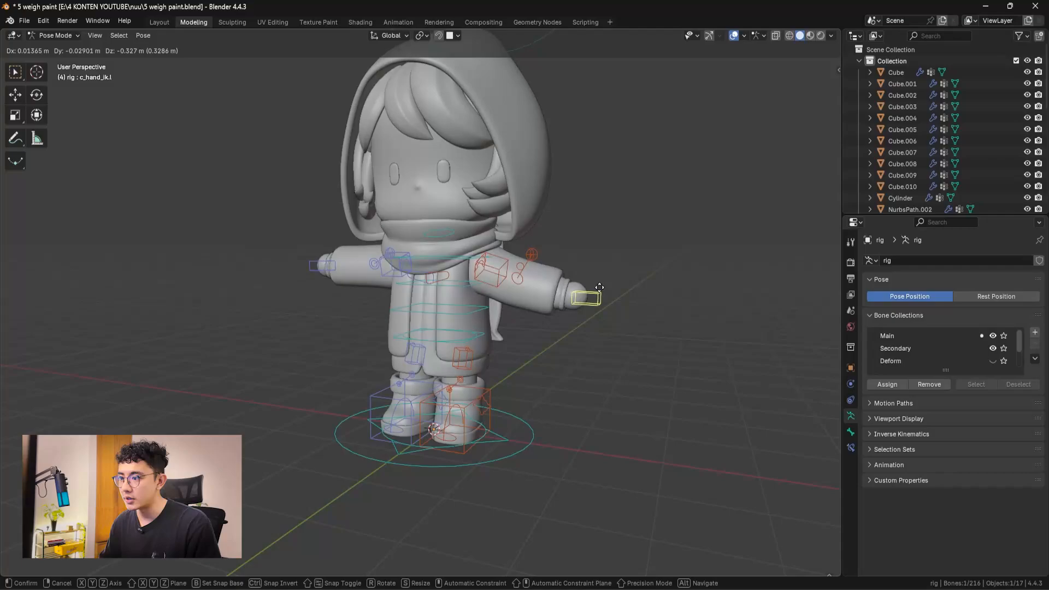
pyautogui.press('Escape')
pyautogui.scroll(2, 565, 323)
pyautogui.scroll(1, 565, 323)
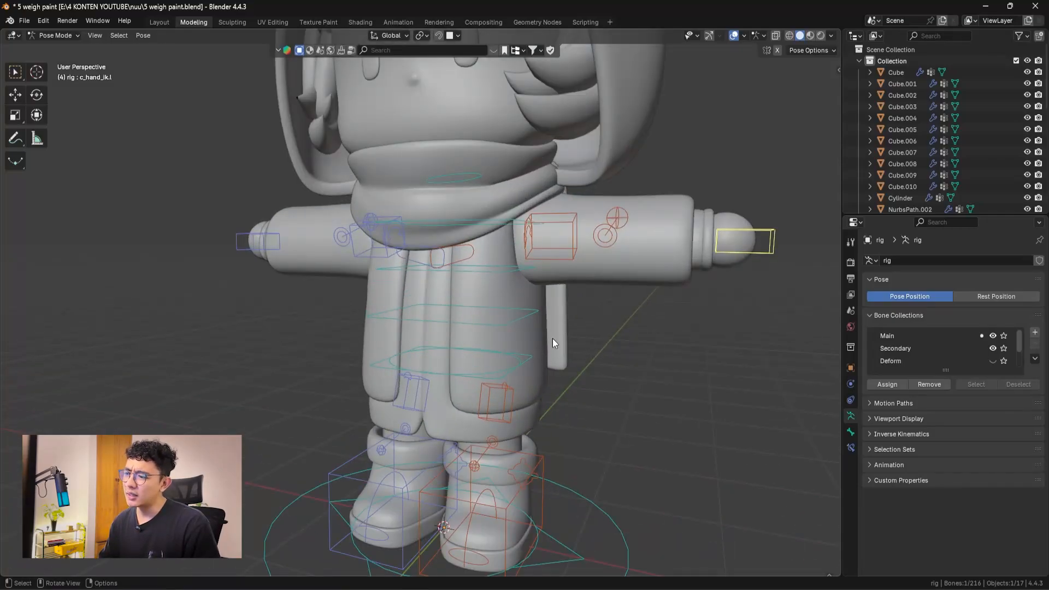
pyautogui.press('g')
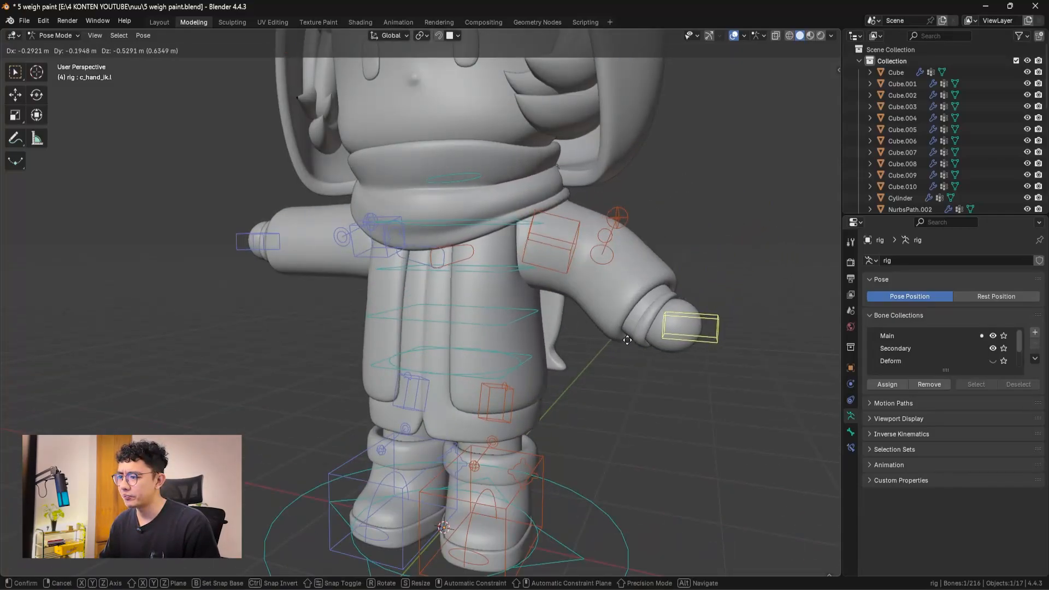
pyautogui.press('Escape')
pyautogui.scroll(-4, 612, 303)
# - Move the c_foot_ik.l bone outward and up to inspect how the left boot and sole follow the leg
pyautogui.click(507, 438)
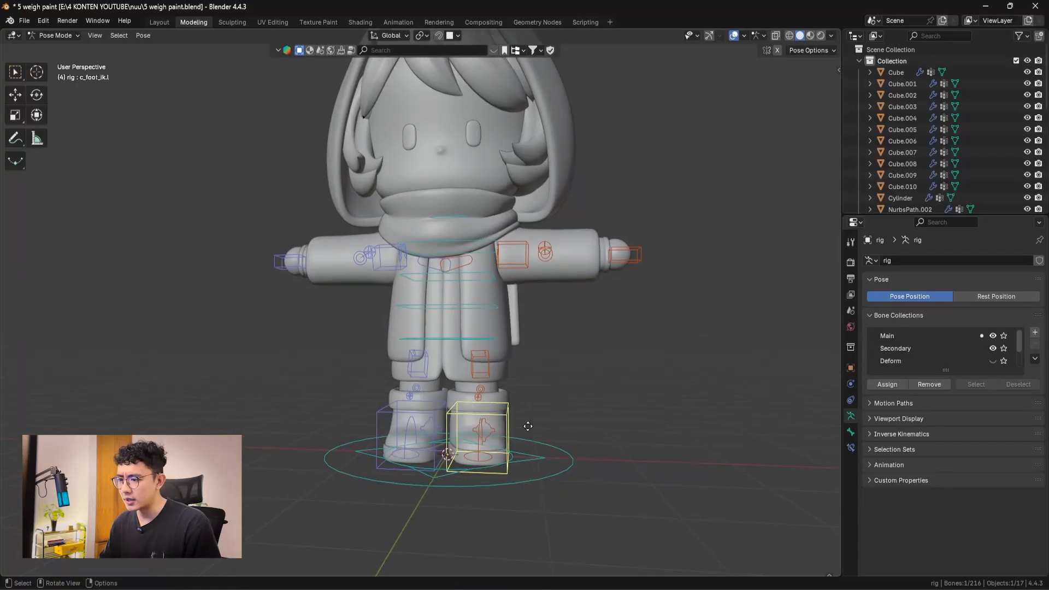
pyautogui.press('g')
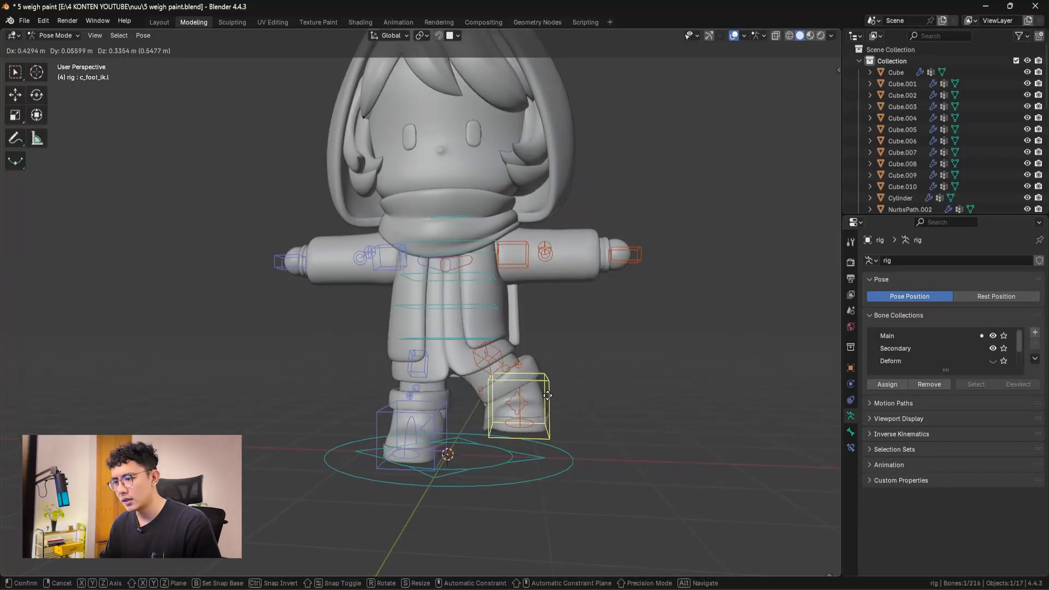
pyautogui.keyDown('alt'); pyautogui.scroll(2, 547, 413); pyautogui.keyUp('alt')
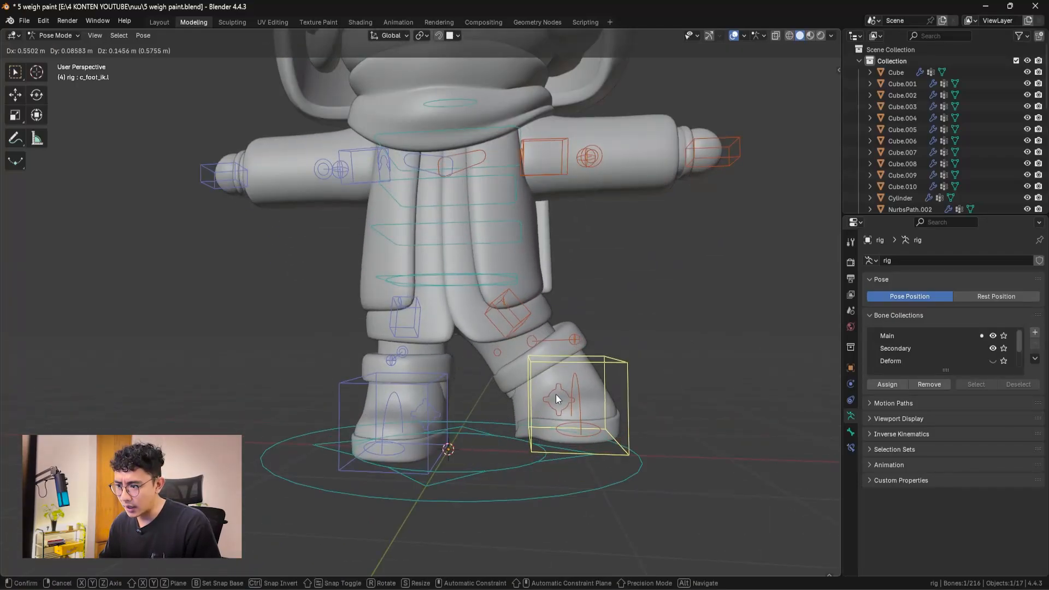
pyautogui.click(418, 418)
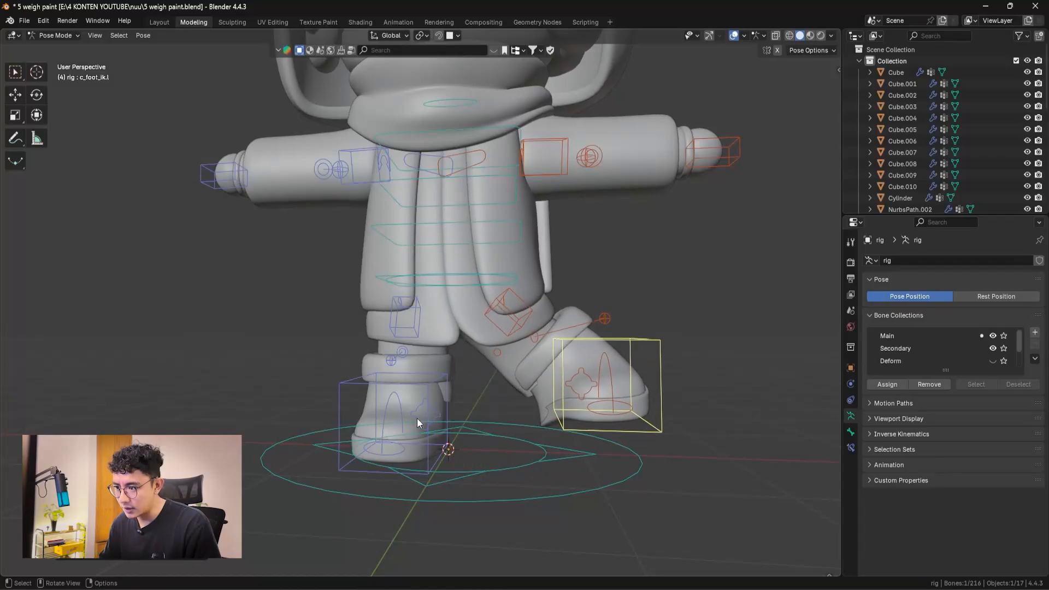
pyautogui.moveTo(461, 396); pyautogui.dragTo(452, 393, button='middle')
pyautogui.press('g')
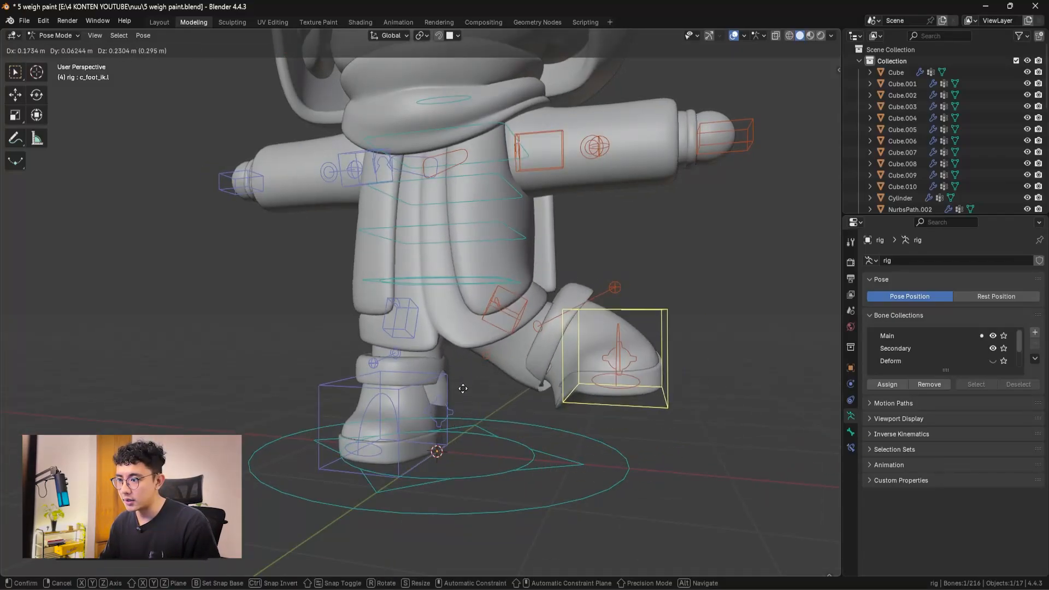
pyautogui.click(546, 393)
pyautogui.moveTo(546, 394); pyautogui.dragTo(462, 397, button='middle')
pyautogui.scroll(5, 542, 380)
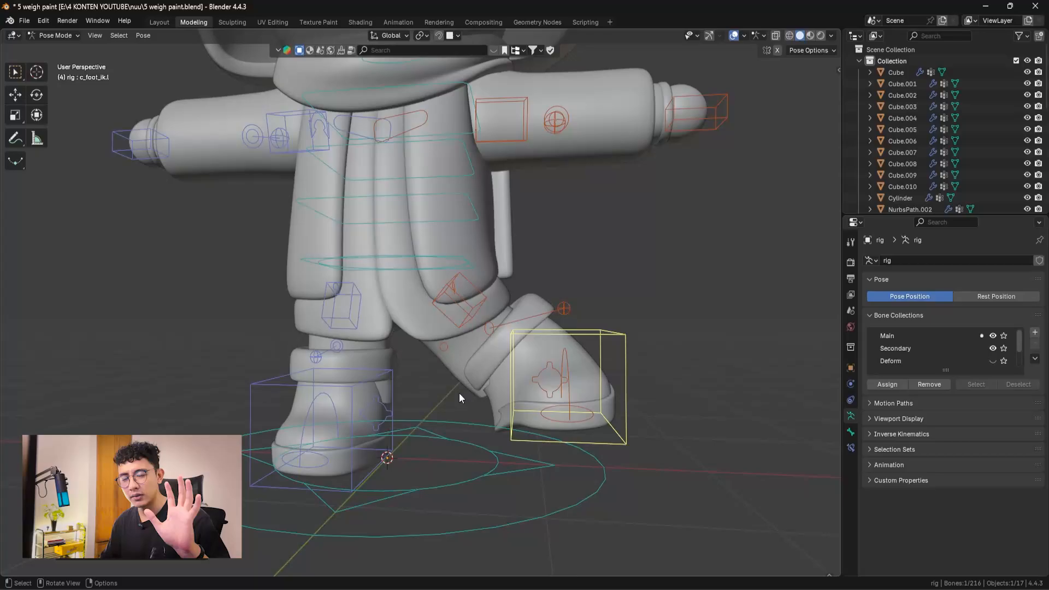
# - Try moving the c_foot_ik.r bone outward, cancel it, and undo the left foot moves
pyautogui.click(392, 397)
pyautogui.press('g')
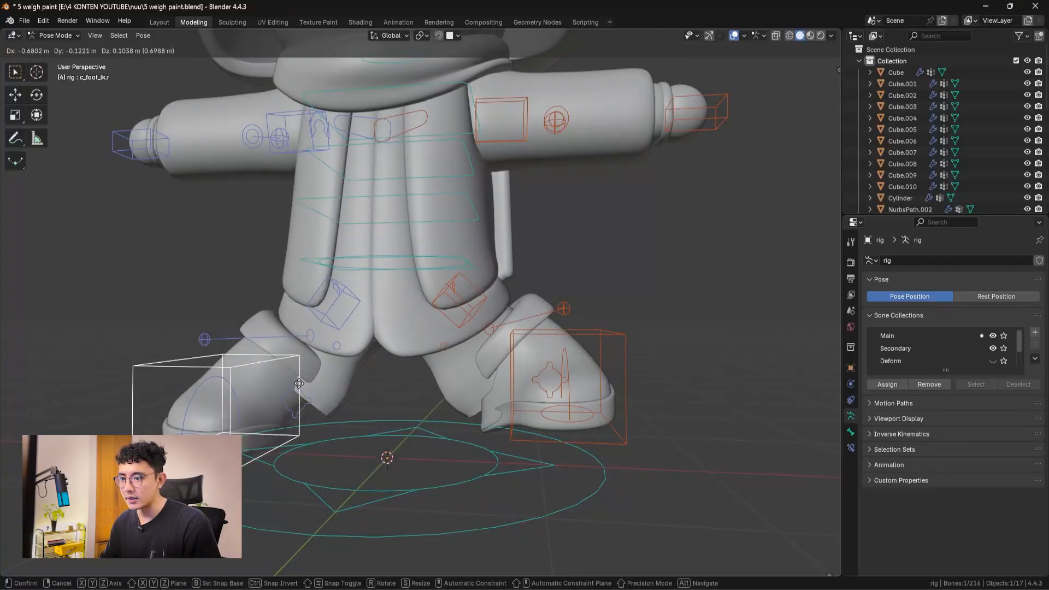
pyautogui.rightClick(437, 379)
pyautogui.moveTo(483, 374); pyautogui.dragTo(500, 322, button='middle')
pyautogui.hotkey('ctrl', 'z')
pyautogui.hotkey('ctrl', 'z')
# - Test the body's deformation by rotating the torso controls, including c_root_master.x, and cancel each rotation
pyautogui.click(457, 319)
pyautogui.scroll(-3, 458, 358)
pyautogui.press('r')
pyautogui.rightClick(490, 296)
pyautogui.click(443, 309)
pyautogui.press('r')
pyautogui.rightClick(506, 334)
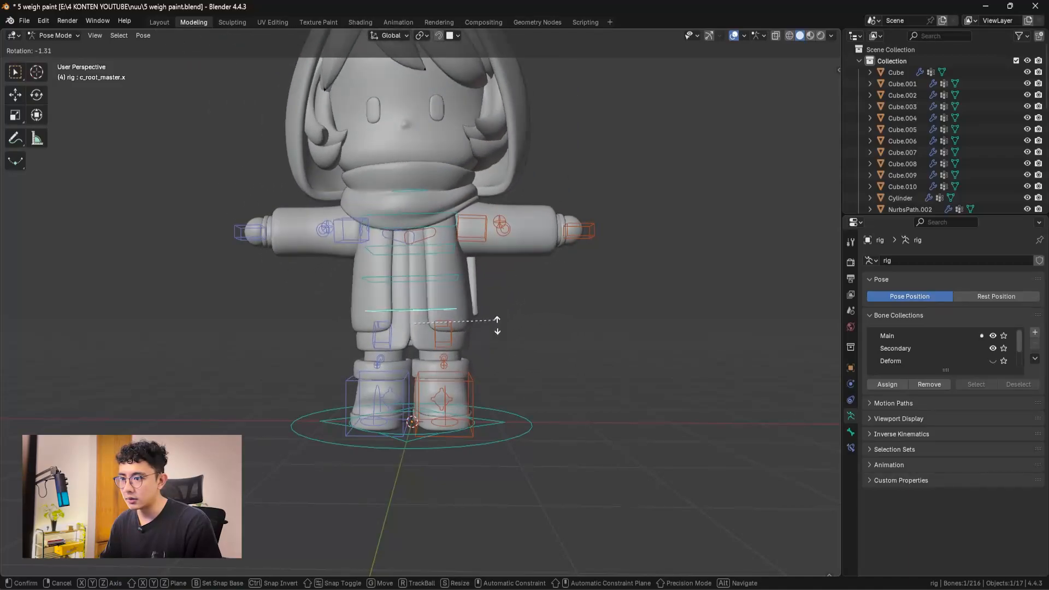
# - Recheck the left arm's bend from several angles by moving c_hand_ik.l repeatedly, cancelling each move
pyautogui.press('g')
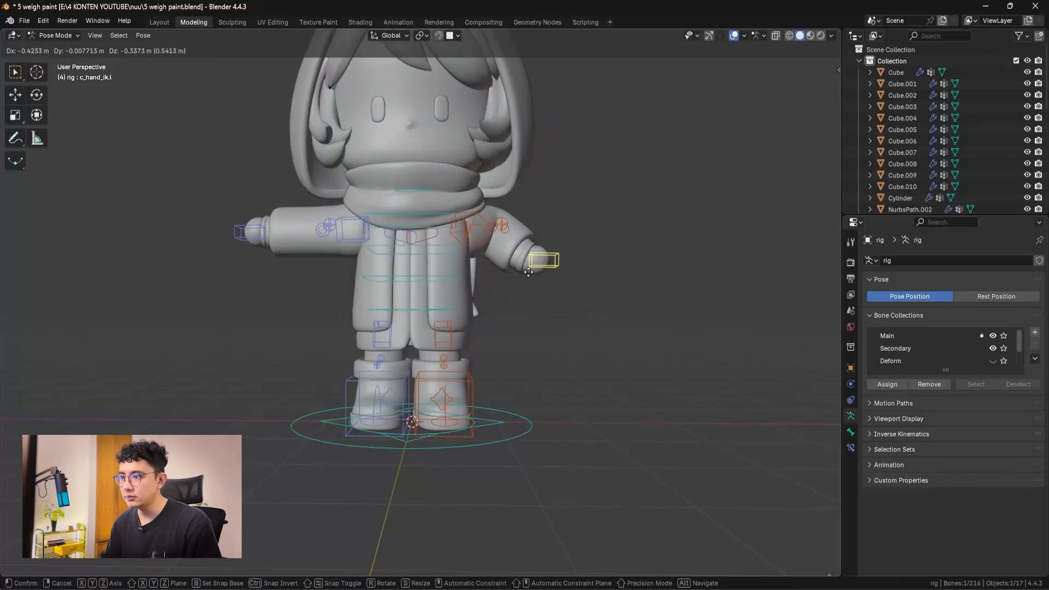
pyautogui.rightClick(510, 247)
pyautogui.press('g')
pyautogui.moveTo(531, 263); pyautogui.dragTo(455, 283, button='middle')
pyautogui.rightClick(481, 264)
pyautogui.press('g')
pyautogui.rightClick(468, 262)
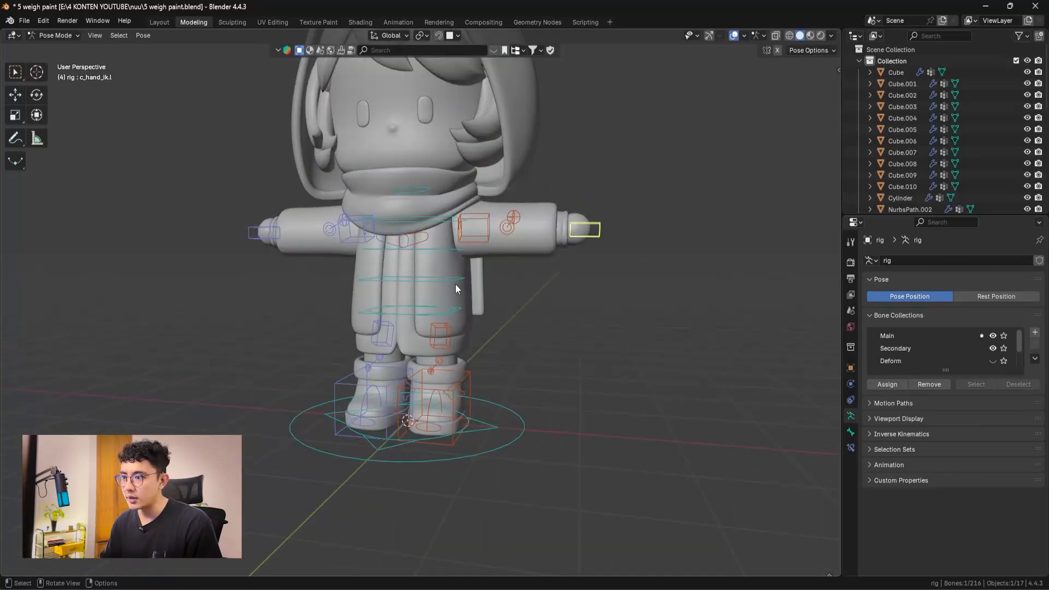
pyautogui.scroll(1, 479, 341)
pyautogui.moveTo(476, 361); pyautogui.dragTo(508, 420, button='middle')
pyautogui.press('g')
pyautogui.rightClick(439, 401)
# - Move the c_hand_ik.r bone inward and down to test the right arm's bend from several angles
pyautogui.click(277, 287)
pyautogui.press('g')
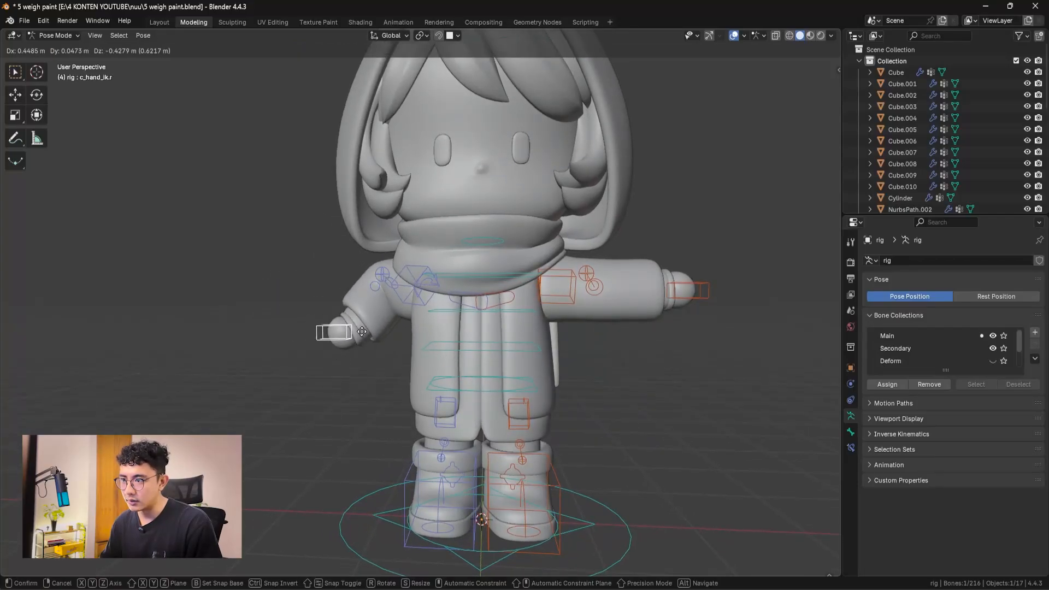
pyautogui.click(362, 331)
pyautogui.moveTo(362, 331); pyautogui.dragTo(411, 340, button='middle')
pyautogui.moveTo(516, 254); pyautogui.dragTo(450, 250, button='middle')
# - Rotate the c_neck.x bone forward to test how the head, hood and scarf follow
pyautogui.press('r')
pyautogui.rightClick(522, 211)
pyautogui.press('r')
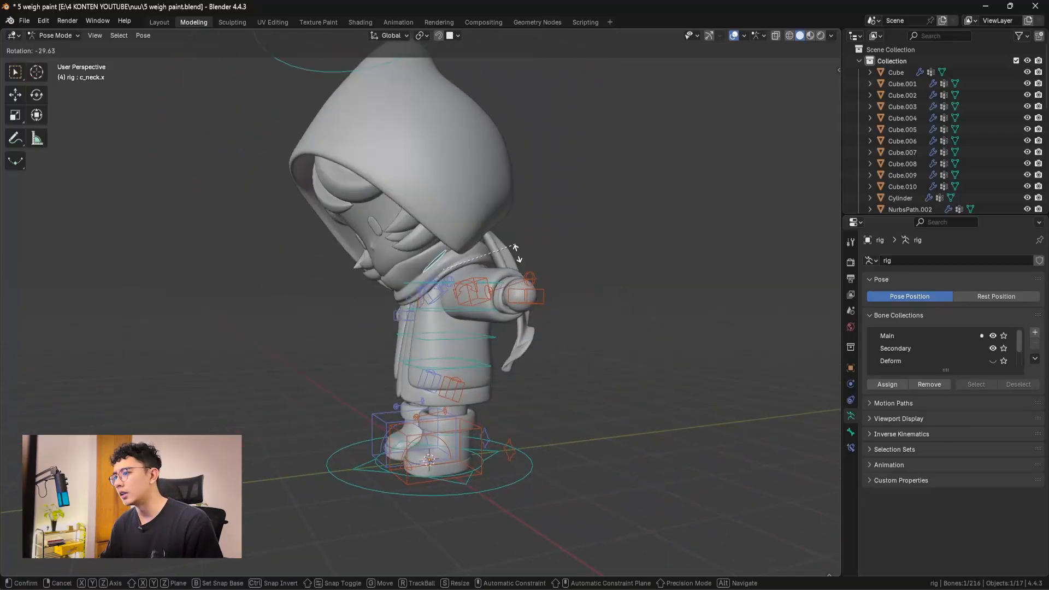
pyautogui.click(529, 207)
pyautogui.moveTo(529, 210); pyautogui.dragTo(650, 264, button='middle')
# - Return the rig to Pose Mode and test the left arm by moving c_hand_ik.l, cancelling the move
pyautogui.click(517, 333)
pyautogui.hotkey('ctrl', 'Tab')
pyautogui.click(495, 359)
pyautogui.click(631, 297)
pyautogui.hotkey('ctrl', 'Tab')
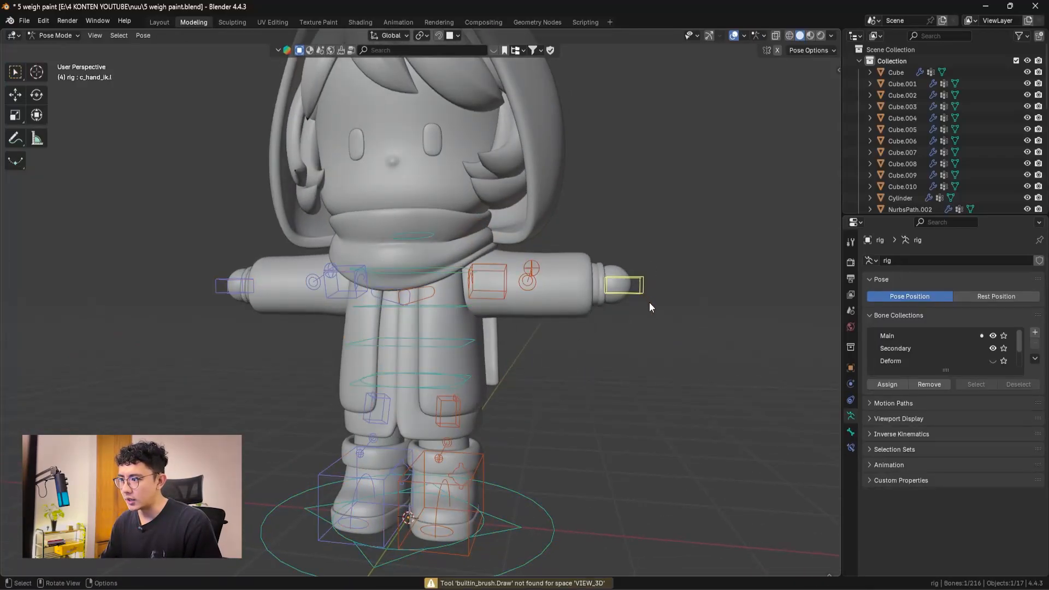
pyautogui.press('g')
pyautogui.rightClick(619, 303)
# - Test the left arm's c_arms_pole.l, c_stretch_arm.l and c_hand_ik.l controls by moving each one, cancelling every move
pyautogui.click(530, 269)
pyautogui.press('g')
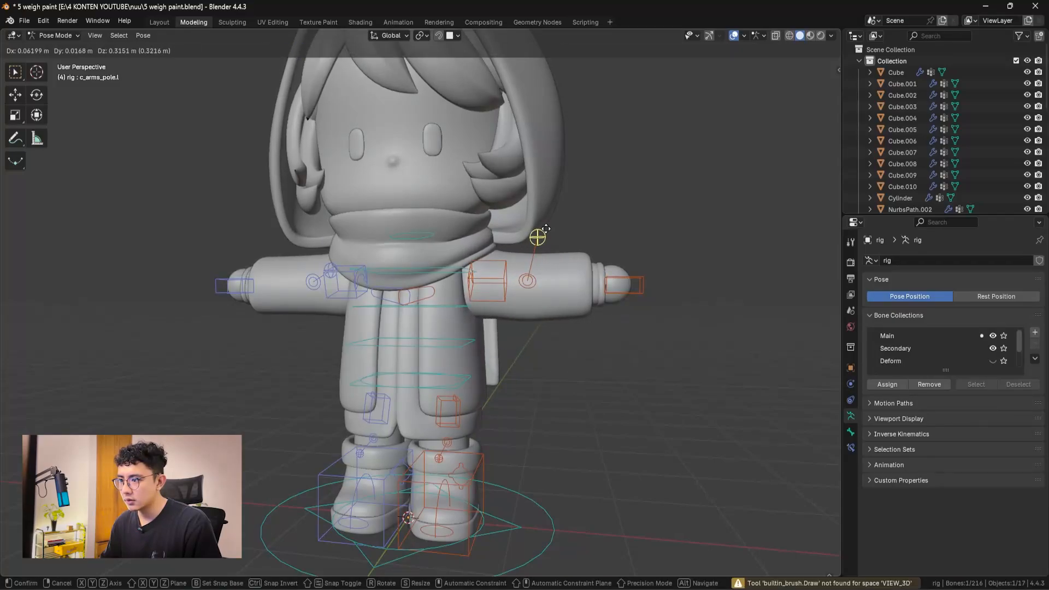
pyautogui.rightClick(546, 230)
pyautogui.click(527, 280)
pyautogui.press('g')
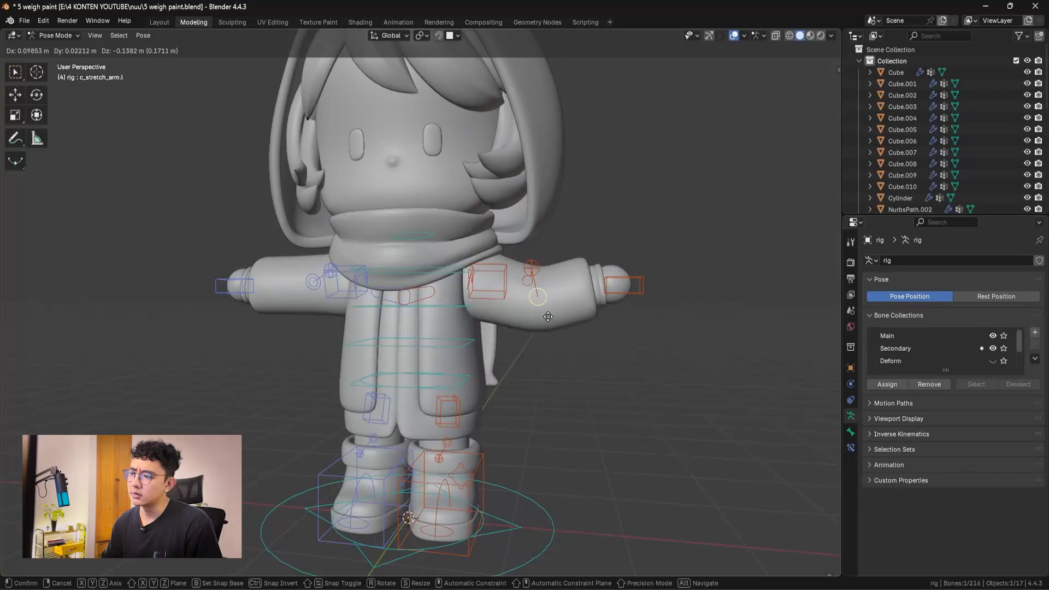
pyautogui.rightClick(548, 316)
pyautogui.click(632, 285)
pyautogui.press('g')
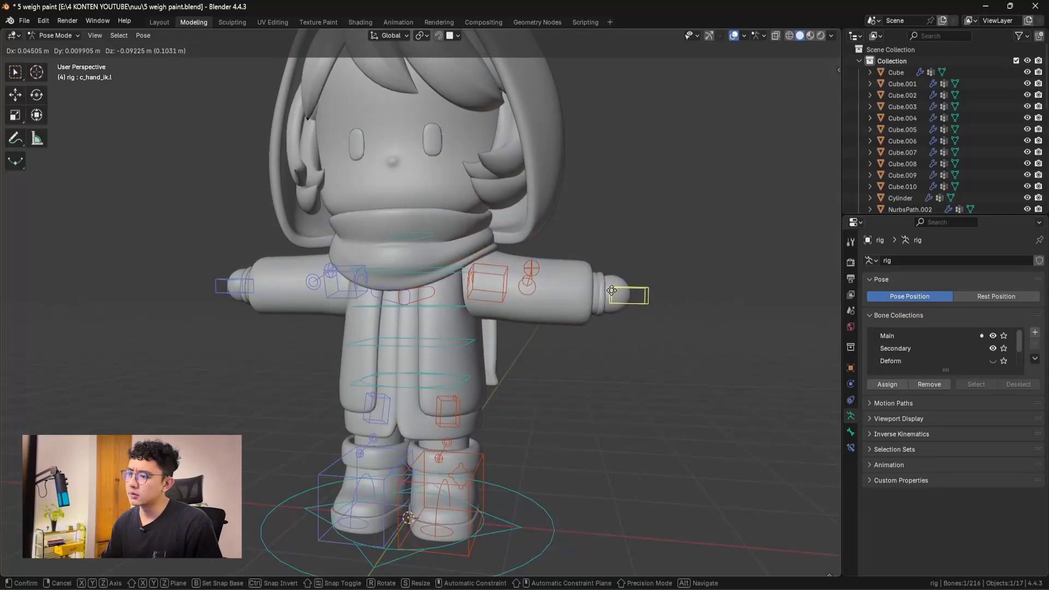
pyautogui.rightClick(611, 290)
# - Isolate the hanging scarf strip Plane.002 in local view and put it in Weight Paint mode
pyautogui.hotkey('ctrl', 'Tab')
pyautogui.click(500, 363)
pyautogui.press('KP_Divide')
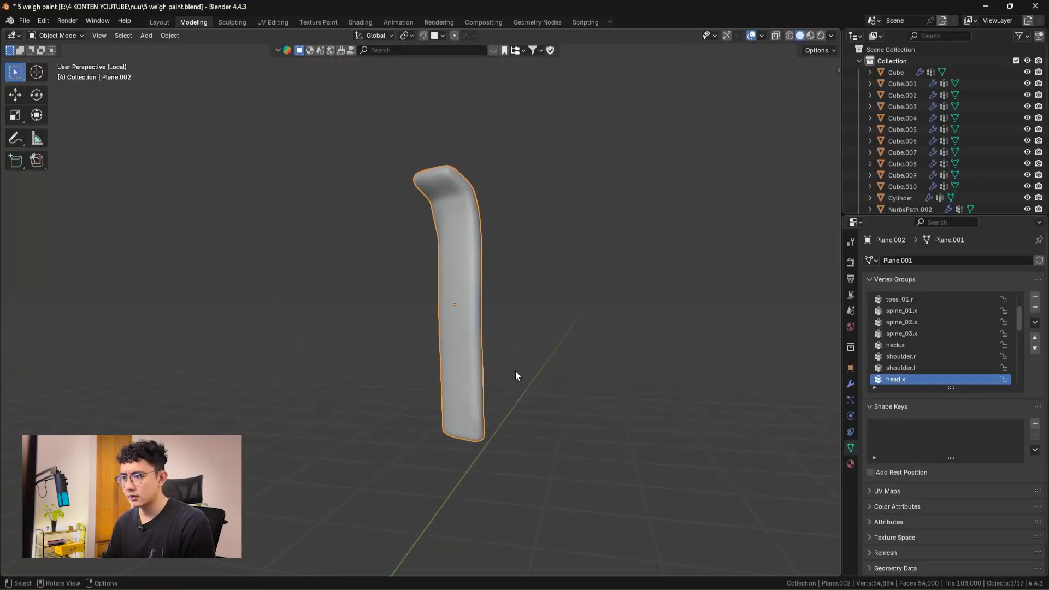
pyautogui.hotkey('ctrl', 'Tab')
pyautogui.click(451, 330)
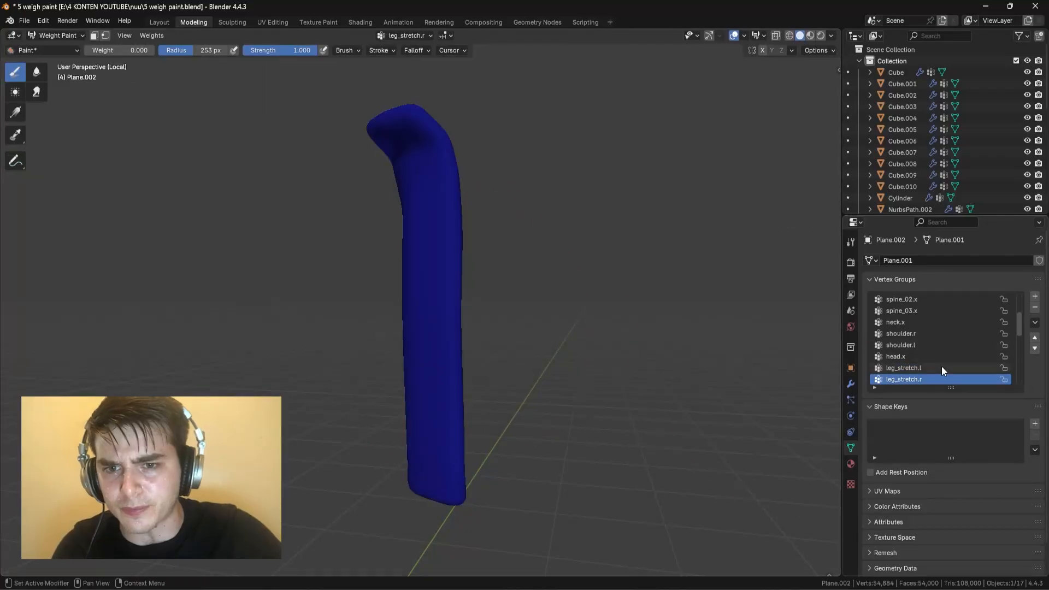
# - Examine the scarf strip's weights in each vertex group from leg_stretch.r to the end of the list for stray influence
pyautogui.press('Down')
pyautogui.press('Down')
pyautogui.press('Down')
pyautogui.press('Down')
pyautogui.press('Down')
pyautogui.press('Down')
pyautogui.press('Down')
pyautogui.press('Down')
pyautogui.press('Down')
pyautogui.press('Down')
pyautogui.press('Down')
pyautogui.press('Down')
pyautogui.press('Down')
pyautogui.press('Down')
pyautogui.press('Down')
pyautogui.press('Down')
pyautogui.moveTo(481, 306); pyautogui.dragTo(519, 311, button='middle')
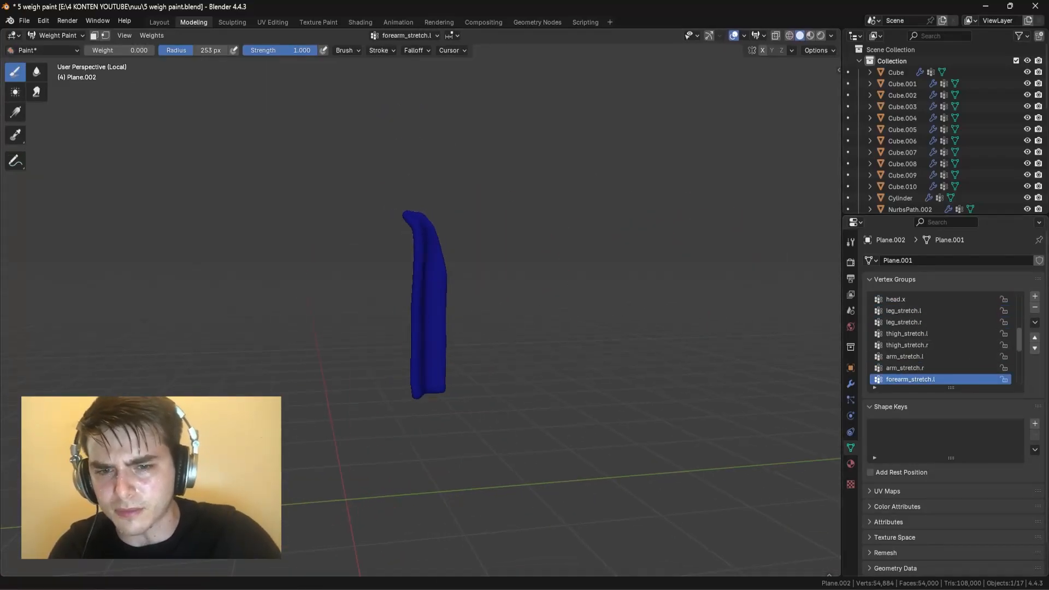
pyautogui.press('Down')
pyautogui.press('Down')
pyautogui.press('Down')
pyautogui.press('Down')
pyautogui.press('Down')
pyautogui.press('Down')
pyautogui.press('Down')
pyautogui.press('Down')
pyautogui.press('Down')
pyautogui.click(48, 51)
pyautogui.moveTo(410, 316); pyautogui.dragTo(476, 320, button='middle')
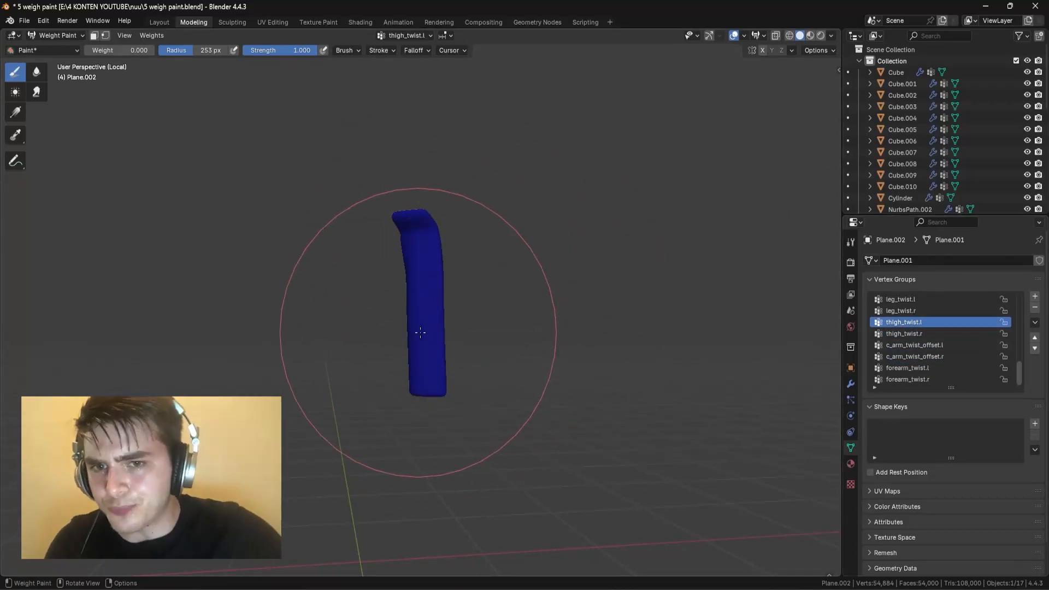
# - Select the head.x vertex group and paint over the scarf strip's upper end with weight 0.000
pyautogui.moveTo(420, 333); pyautogui.dragTo(431, 347, button='middle')
pyautogui.keyDown('ctrl'); pyautogui.scroll(20, 936, 339); pyautogui.keyUp('ctrl')
pyautogui.keyDown('ctrl'); pyautogui.scroll(-7, 937, 338); pyautogui.keyUp('ctrl')
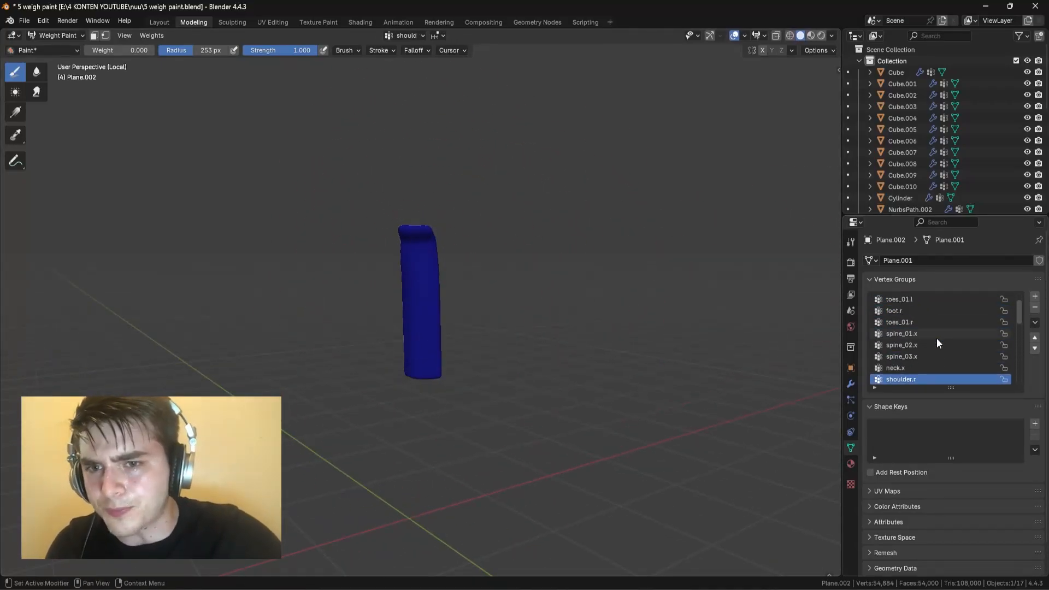
pyautogui.keyDown('ctrl'); pyautogui.scroll(-3, 937, 339); pyautogui.keyUp('ctrl')
pyautogui.keyDown('ctrl'); pyautogui.scroll(1, 937, 339); pyautogui.keyUp('ctrl')
pyautogui.moveTo(475, 235); pyautogui.dragTo(186, 215, button='middle')
pyautogui.moveTo(429, 284)
pyautogui.mouseDown(button='middle')
pyautogui.moveTo(435, 216)
pyautogui.moveTo(454, 221)
pyautogui.mouseUp(button='middle')
pyautogui.moveTo(432, 210); pyautogui.dragTo(443, 200)
pyautogui.moveTo(443, 200)
pyautogui.mouseDown(button='middle')
pyautogui.moveTo(379, 185)
pyautogui.moveTo(445, 158)
pyautogui.mouseUp(button='middle')
pyautogui.keyDown('shift'); pyautogui.moveTo(445, 158); pyautogui.dragTo(424, 196); pyautogui.keyUp('shift')
# - Show the full character again and rotate the rig's pose controls to test the scarf strip, cancelling the rotations
pyautogui.hotkey('ctrl', 'Tab')
pyautogui.press('KP_Divide')
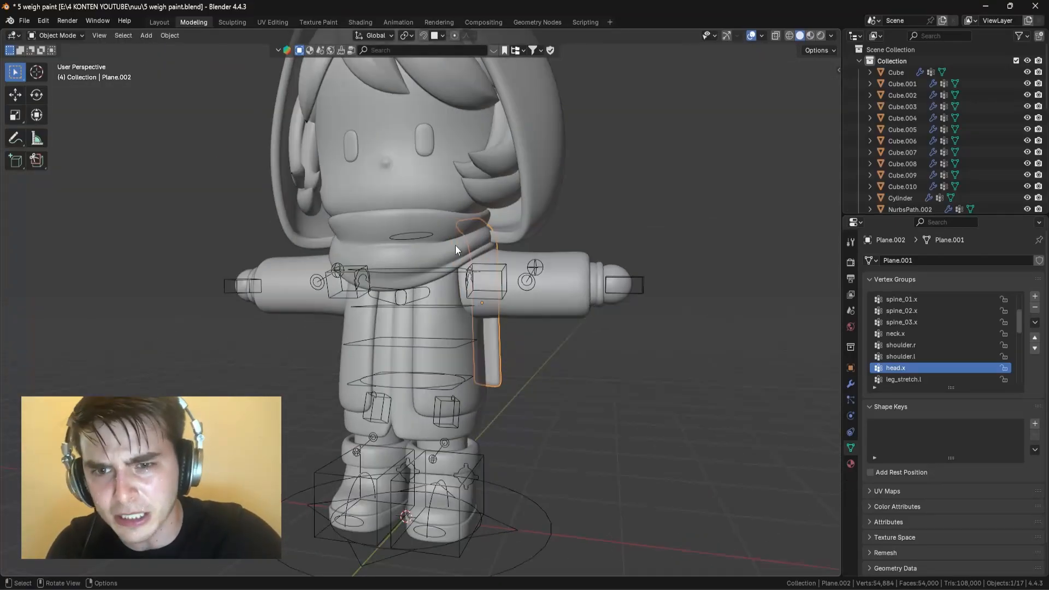
pyautogui.click(454, 245)
pyautogui.hotkey('ctrl', 'Tab')
pyautogui.press('r')
pyautogui.moveTo(550, 328); pyautogui.dragTo(470, 306, button='middle')
pyautogui.press('r')
pyautogui.moveTo(579, 257); pyautogui.dragTo(508, 270, button='middle')
pyautogui.press('r')
pyautogui.rightClick(466, 331)
pyautogui.hotkey('ctrl', 'Tab')
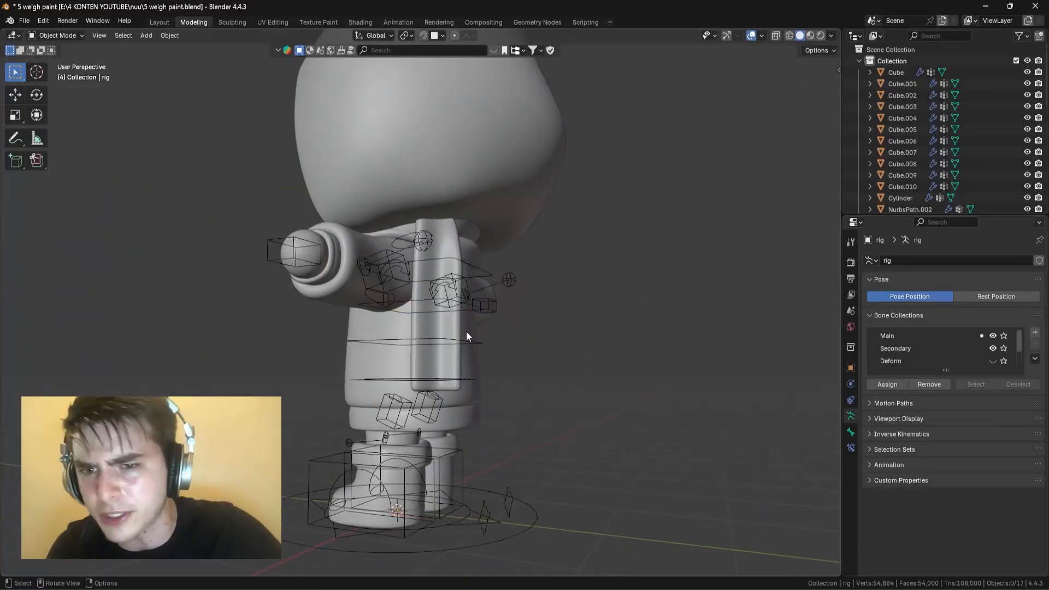
# - Put the scarf strip Plane.002 back into Weight Paint mode and isolate it in local view
pyautogui.click(448, 335)
pyautogui.hotkey('ctrl', 'Tab')
pyautogui.scroll(-2, 527, 359)
pyautogui.moveTo(527, 359); pyautogui.dragTo(463, 359, button='middle')
pyautogui.scroll(2, 463, 359)
pyautogui.scroll(-3, 954, 325)
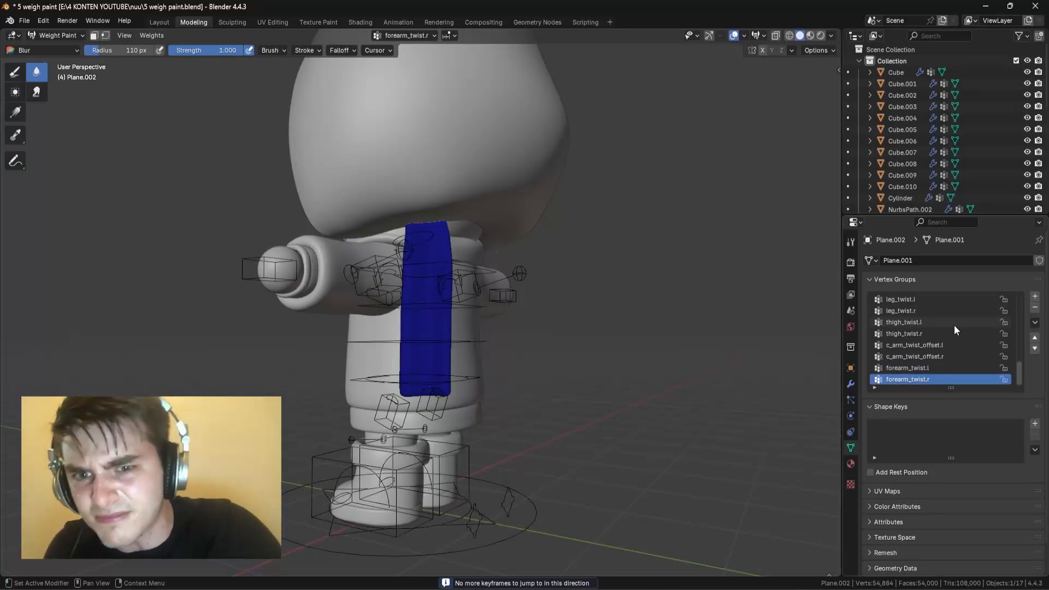
pyautogui.press('KP_Divide')
# - Examine the isolated strip's weights from the first vertex groups through head.x to forearm_twist.r
pyautogui.click(955, 322)
pyautogui.scroll(-1, 957, 344)
pyautogui.keyDown('ctrl'); pyautogui.scroll(20, 959, 348); pyautogui.keyUp('ctrl')
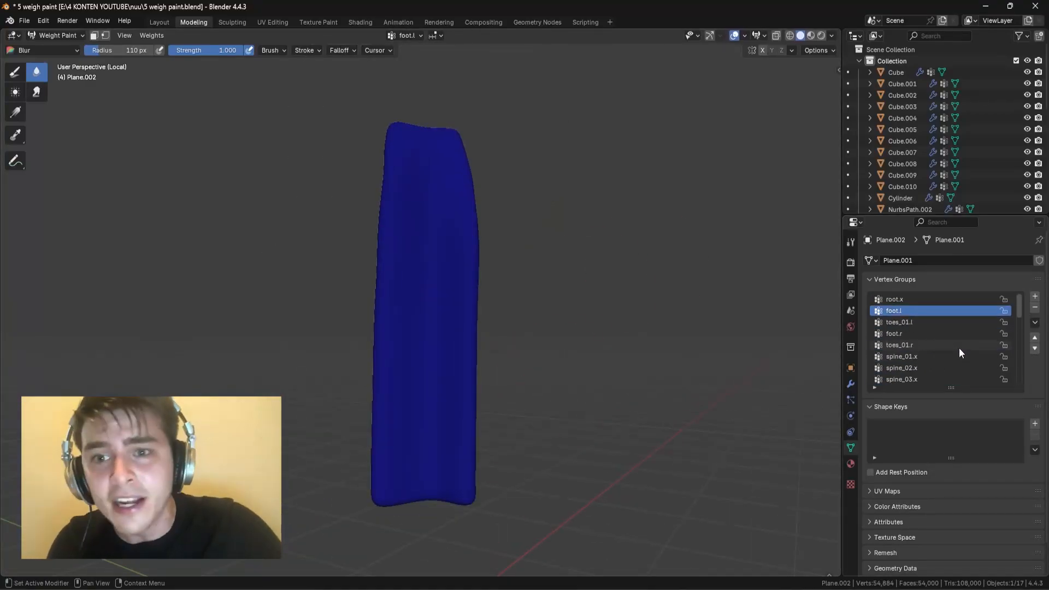
pyautogui.keyDown('ctrl'); pyautogui.scroll(-12, 959, 348); pyautogui.keyUp('ctrl')
pyautogui.keyDown('ctrl'); pyautogui.scroll(1, 959, 348); pyautogui.keyUp('ctrl')
pyautogui.scroll(-2, 311, 319)
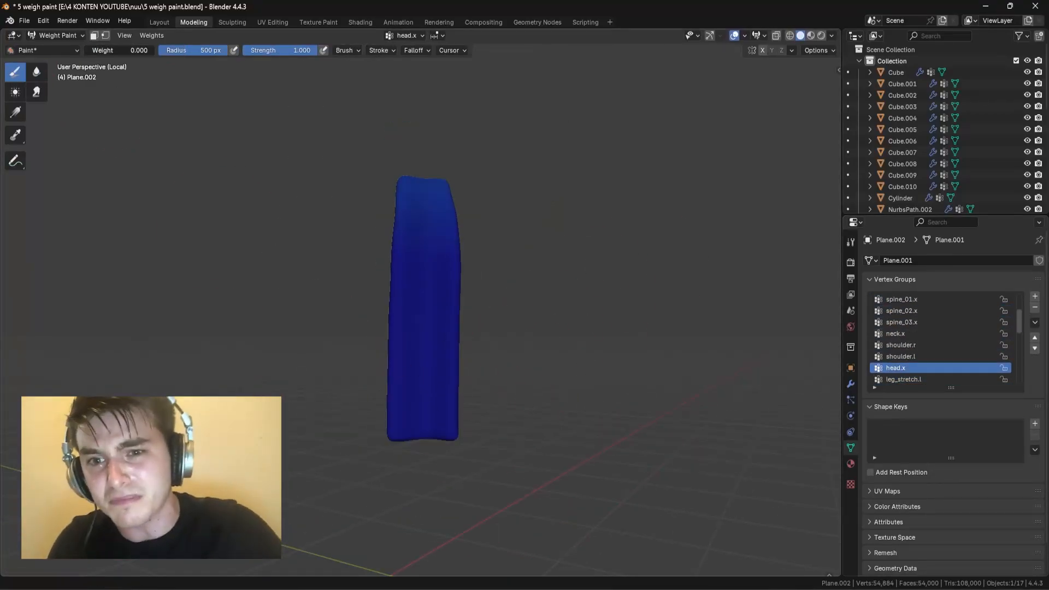
pyautogui.moveTo(430, 284); pyautogui.dragTo(508, 278, button='middle')
pyautogui.keyDown('ctrl'); pyautogui.scroll(-18, 932, 356); pyautogui.keyUp('ctrl')
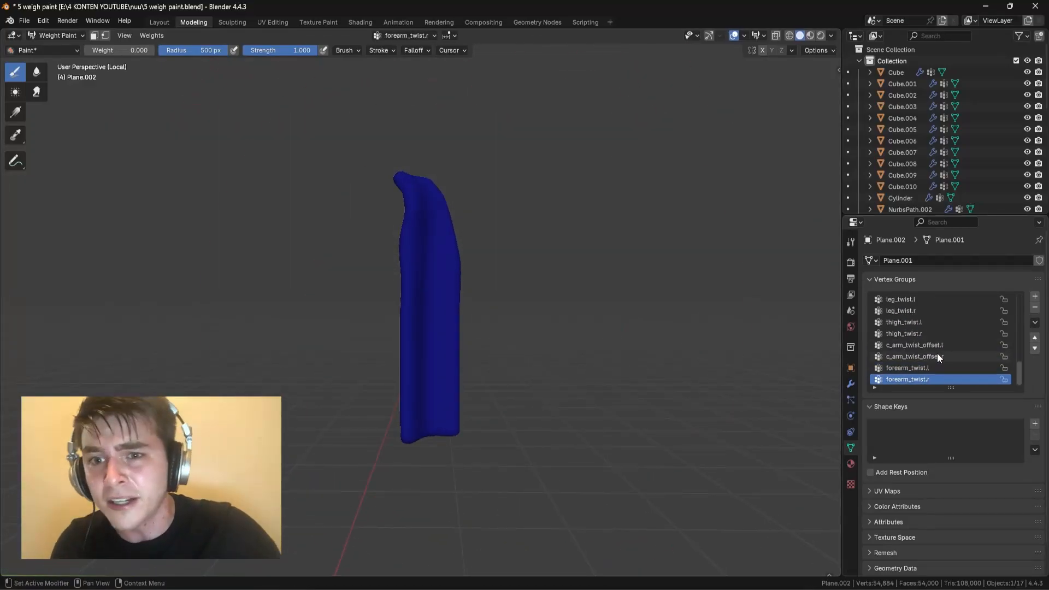
# - Step back through the strip's vertex groups from forearm_twist.r to foot.r, looking for leftover weights
pyautogui.press('Up')
pyautogui.press('Up')
pyautogui.press('Up')
pyautogui.press('Up')
pyautogui.press('Up')
pyautogui.press('Up')
pyautogui.press('Up')
pyautogui.press('Up')
pyautogui.press('Up')
pyautogui.press('Up')
pyautogui.press('Up')
pyautogui.press('Up')
pyautogui.press('Up')
pyautogui.press('Up')
pyautogui.press('Up')
pyautogui.press('Up')
pyautogui.press('Up')
pyautogui.press('Up')
pyautogui.press('Up')
pyautogui.press('Up')
pyautogui.press('Down')
pyautogui.press('Up')
pyautogui.press('Down')
pyautogui.moveTo(414, 250); pyautogui.dragTo(442, 252, button='middle')
pyautogui.press('Down')
pyautogui.press('Down')
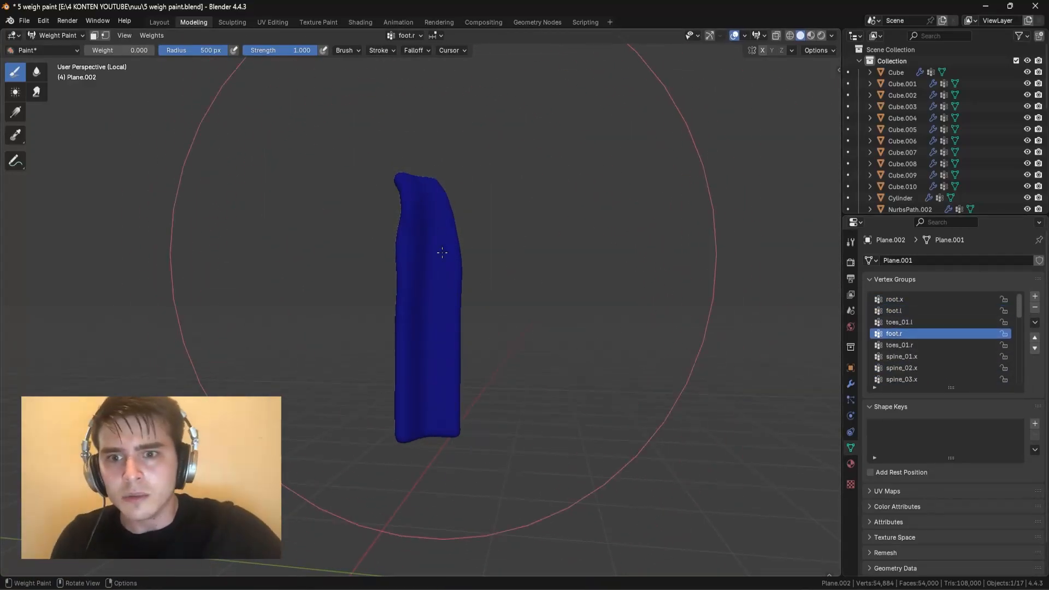
# - Recheck the strip's weights in the groups below foot.r, including thigh_stretch.l and forearm_stretch.l, from several angles
pyautogui.keyDown('ctrl'); pyautogui.scroll(-3, 896, 352); pyautogui.keyUp('ctrl')
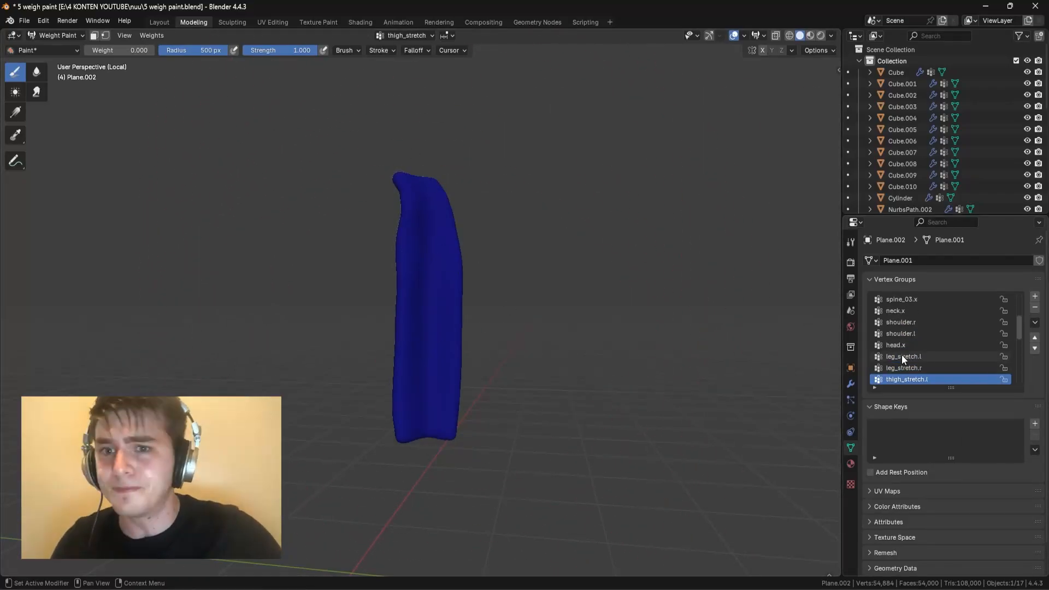
pyautogui.keyDown('ctrl'); pyautogui.scroll(-2, 946, 356); pyautogui.keyUp('ctrl')
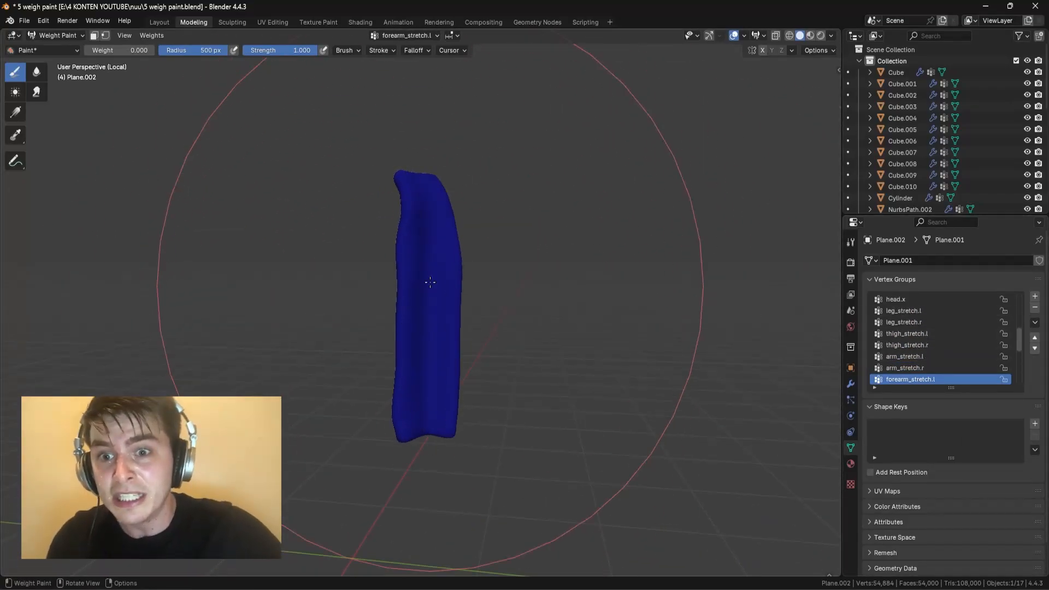
pyautogui.moveTo(444, 446); pyautogui.dragTo(428, 323, button='middle')
pyautogui.keyDown('ctrl'); pyautogui.scroll(-1, 929, 349); pyautogui.keyUp('ctrl')
pyautogui.keyDown('ctrl'); pyautogui.scroll(-1, 929, 349); pyautogui.keyUp('ctrl')
pyautogui.moveTo(491, 342); pyautogui.dragTo(481, 361, button='middle')
pyautogui.keyDown('ctrl'); pyautogui.scroll(-1, 929, 349); pyautogui.keyUp('ctrl')
pyautogui.keyDown('ctrl'); pyautogui.scroll(-1, 914, 347); pyautogui.keyUp('ctrl')
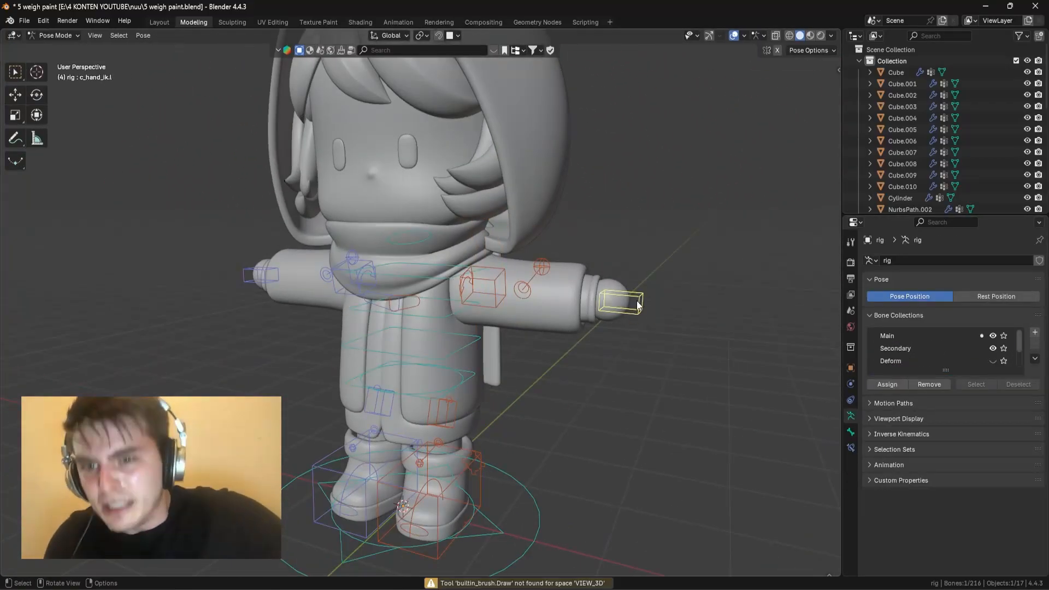
# - Move the c_hand_ik.l bone inward to bend the left arm beside the scarf strip
pyautogui.press('g')
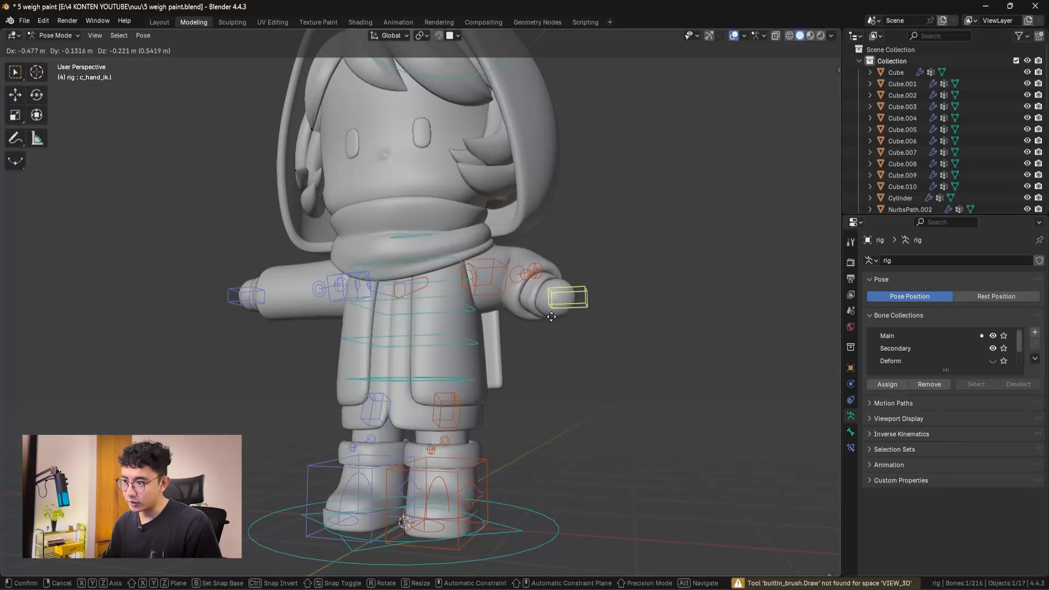
pyautogui.click(530, 311)
pyautogui.moveTo(530, 310); pyautogui.dragTo(529, 344, button='middle')
# - Select the scarf strip in Object Mode and make c_arm_twist_offset.r its active vertex group
pyautogui.hotkey('ctrl', 'Tab')
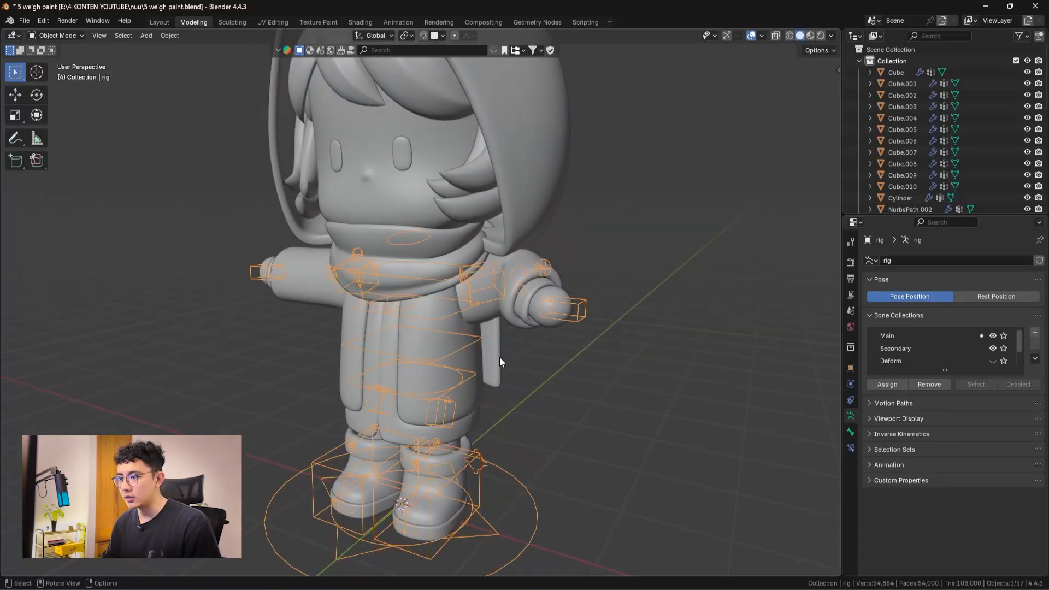
pyautogui.click(498, 357)
pyautogui.click(918, 356)
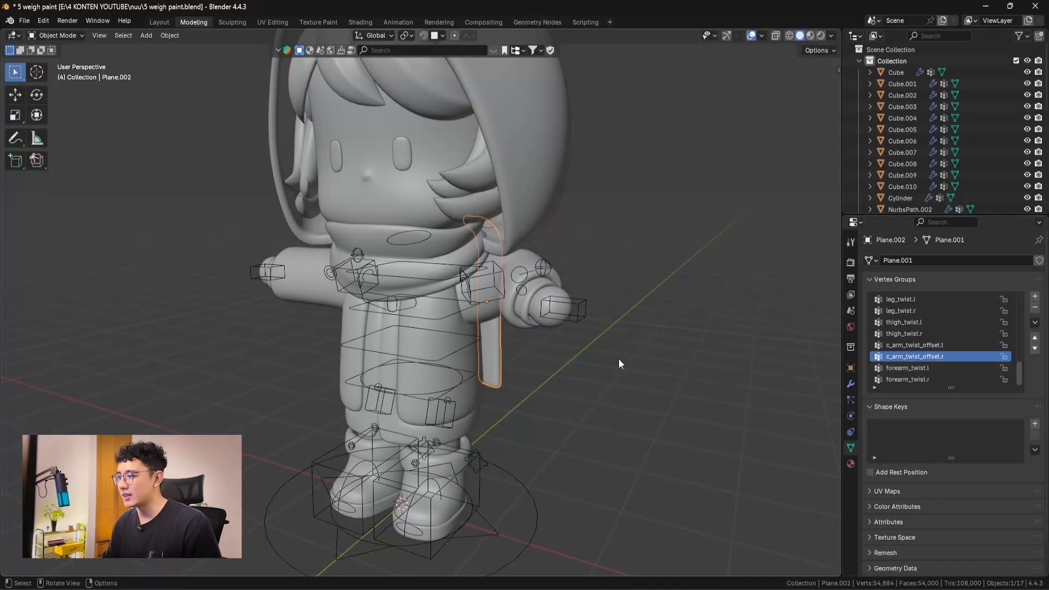
pyautogui.moveTo(619, 359); pyautogui.dragTo(511, 358, button='middle')
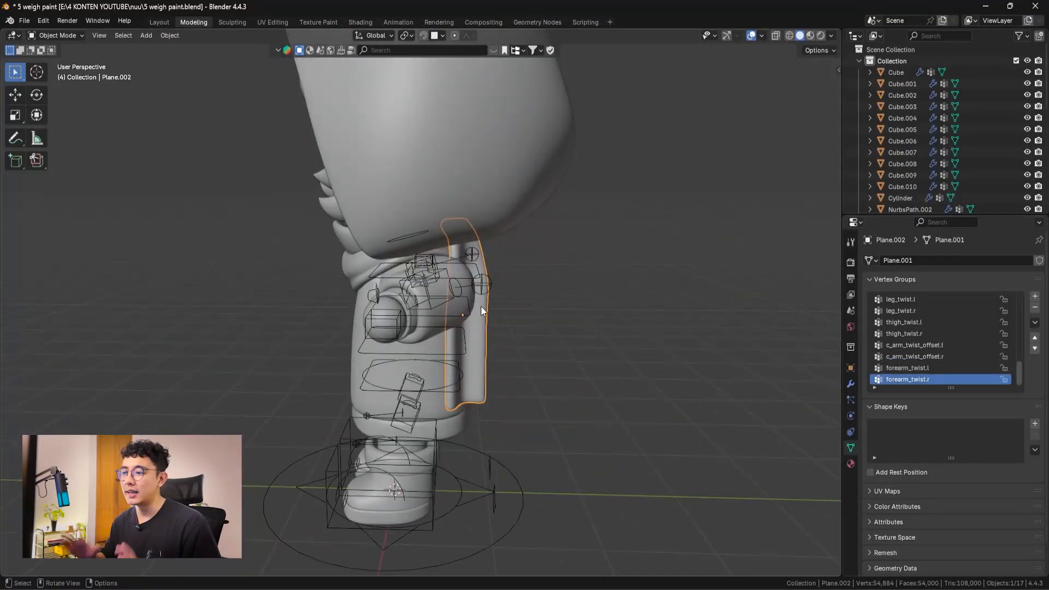
# - Put the rig in Pose Mode and rotate the c_neck.x bone to tilt the head forward
pyautogui.hotkey('ctrl', 'Tab')
pyautogui.click(570, 332)
pyautogui.moveTo(481, 306); pyautogui.dragTo(534, 306, button='middle')
pyautogui.click(534, 305)
pyautogui.moveTo(488, 333); pyautogui.dragTo(444, 292, button='middle')
pyautogui.scroll(1, 507, 330)
pyautogui.scroll(-5, 443, 293)
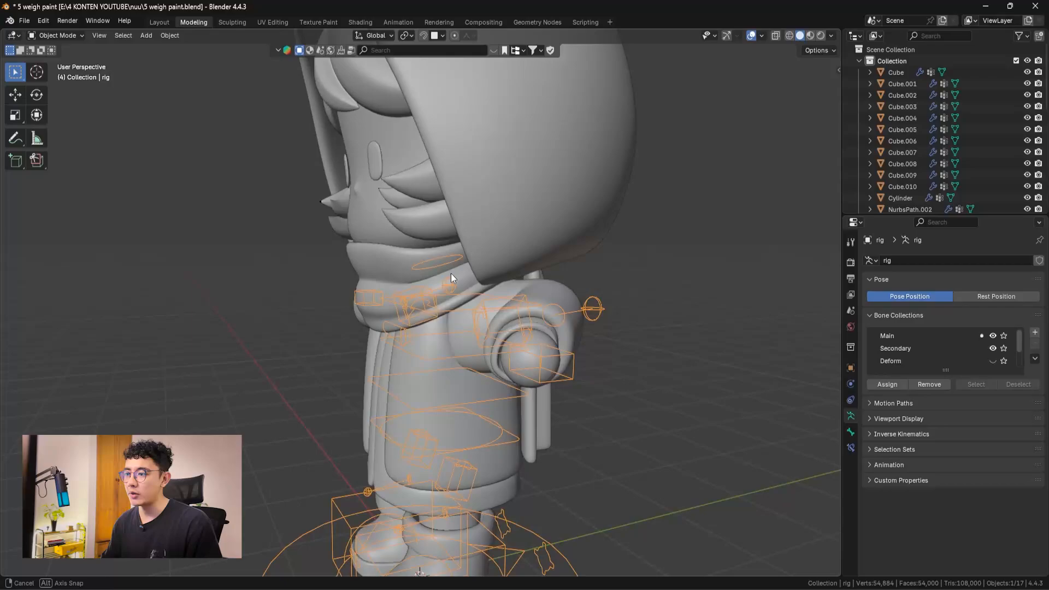
pyautogui.hotkey('ctrl', 'Tab')
pyautogui.click(436, 276)
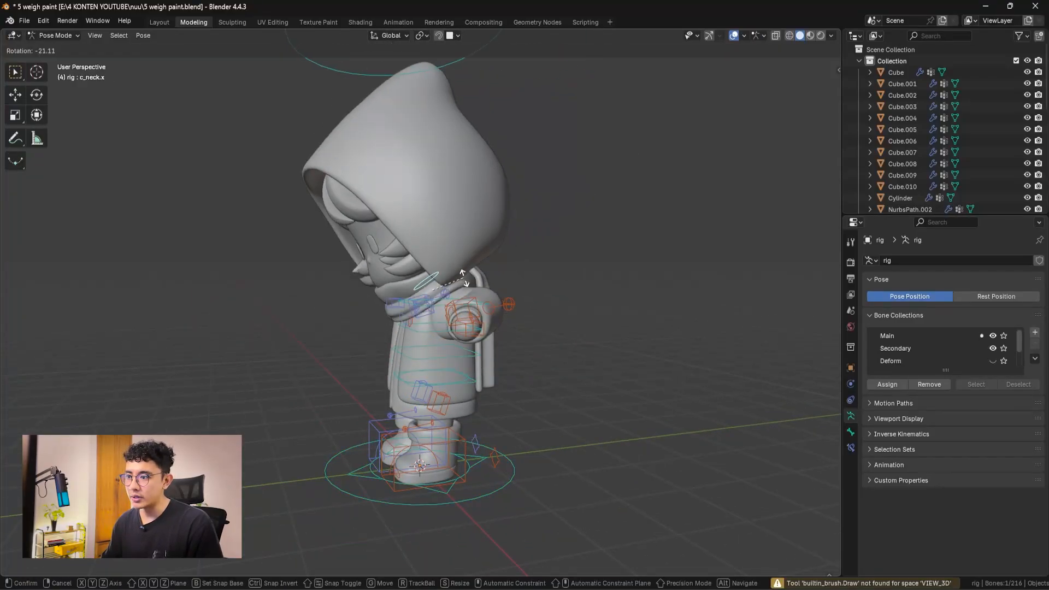
pyautogui.press('r')
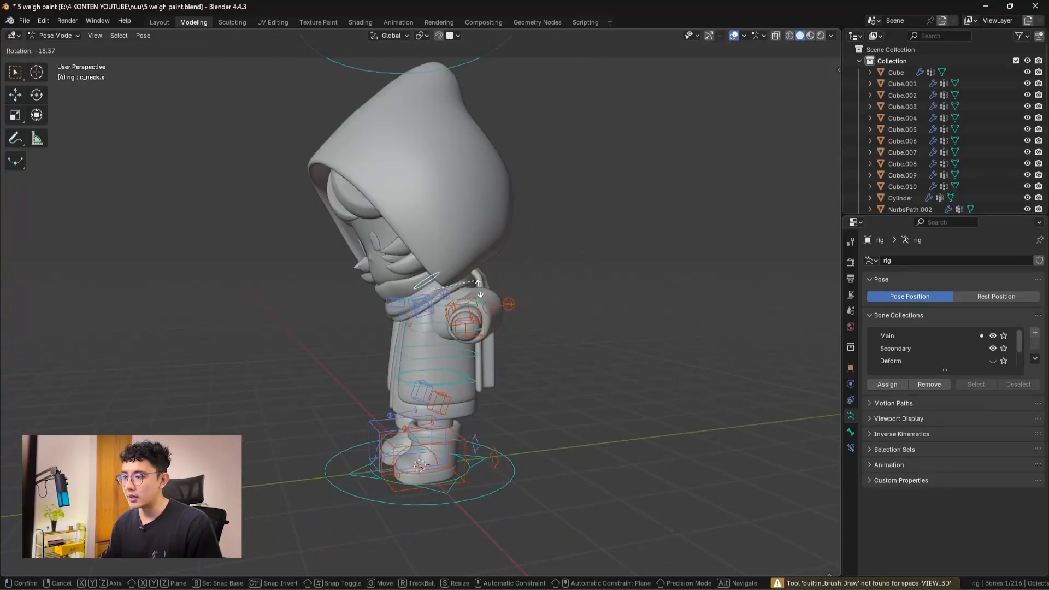
pyautogui.click(476, 310)
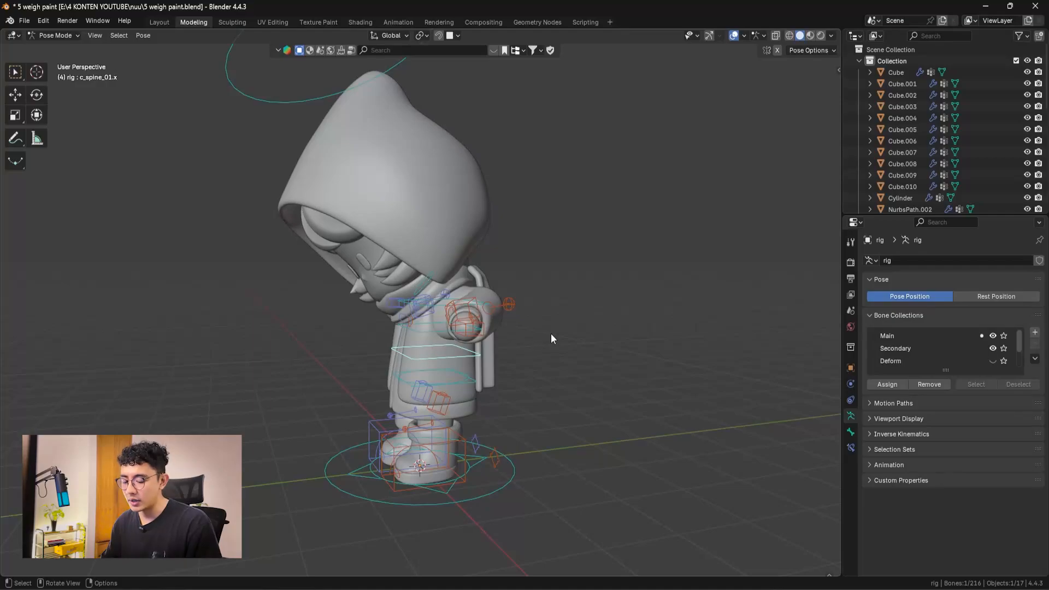
# - Rotate the c_spine_01.x bone to bend the upper body forward and adjust the bend from behind
pyautogui.press('r')
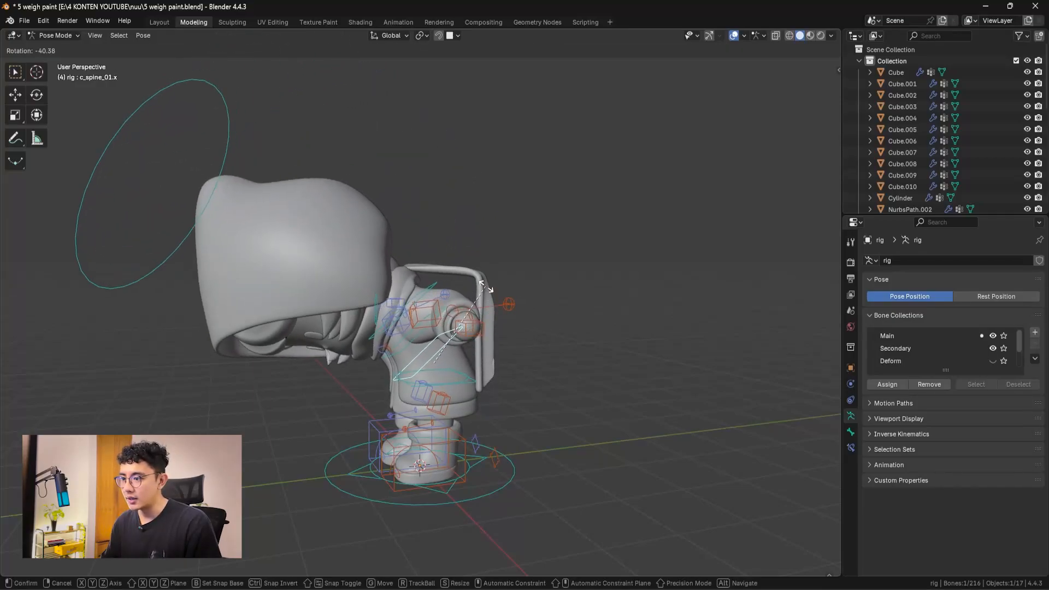
pyautogui.click(488, 306)
pyautogui.moveTo(492, 320); pyautogui.dragTo(441, 340, button='middle')
pyautogui.press('r')
pyautogui.click(475, 401)
pyautogui.scroll(2, 478, 401)
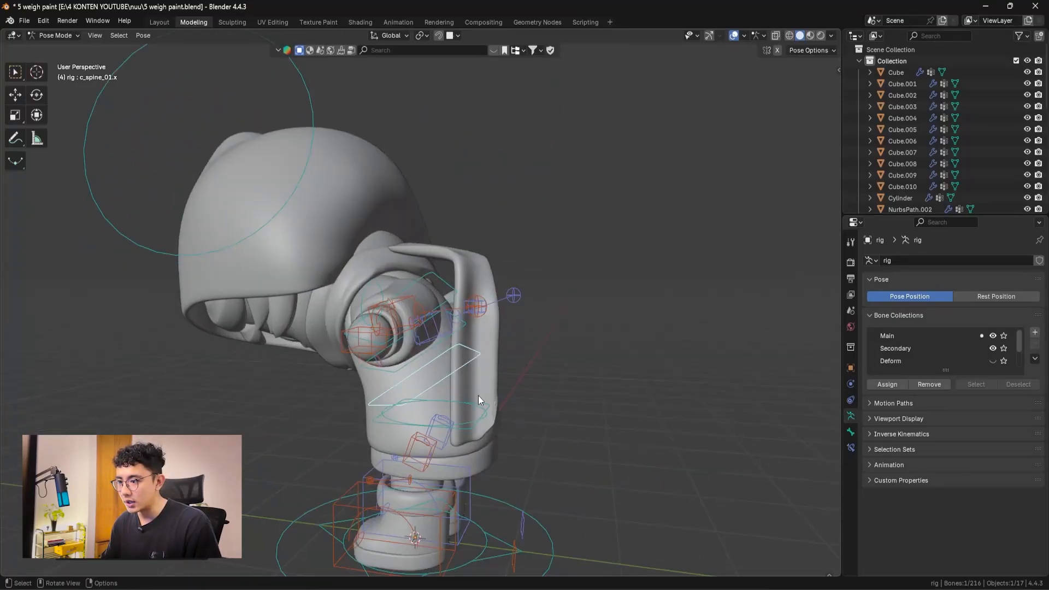
# - Put the hanging scarf strip in Weight Paint mode
pyautogui.moveTo(478, 395); pyautogui.dragTo(530, 375, button='middle')
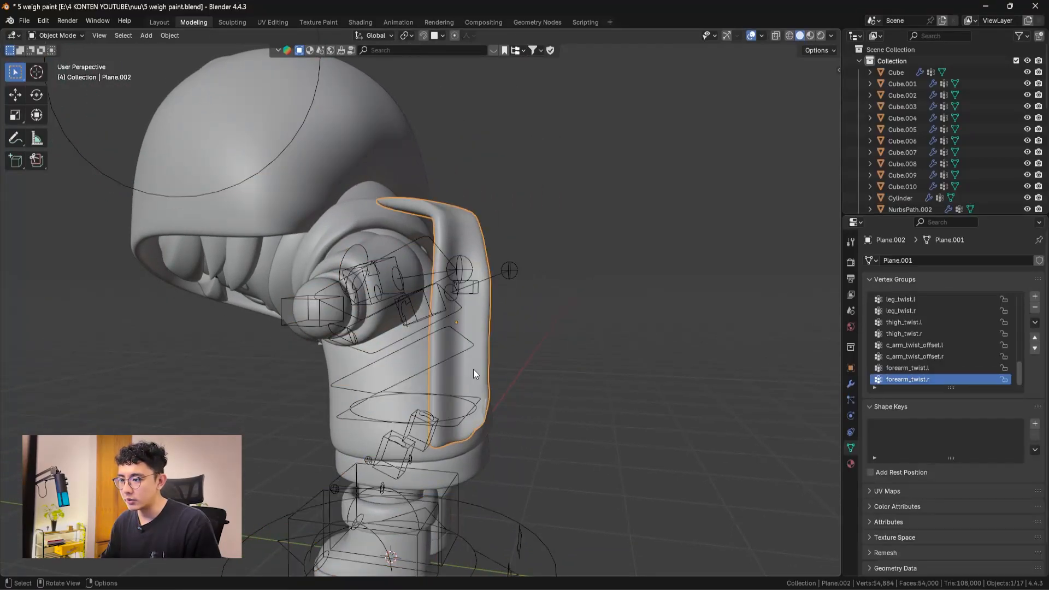
pyautogui.hotkey('ctrl', 'Tab')
pyautogui.click(452, 377)
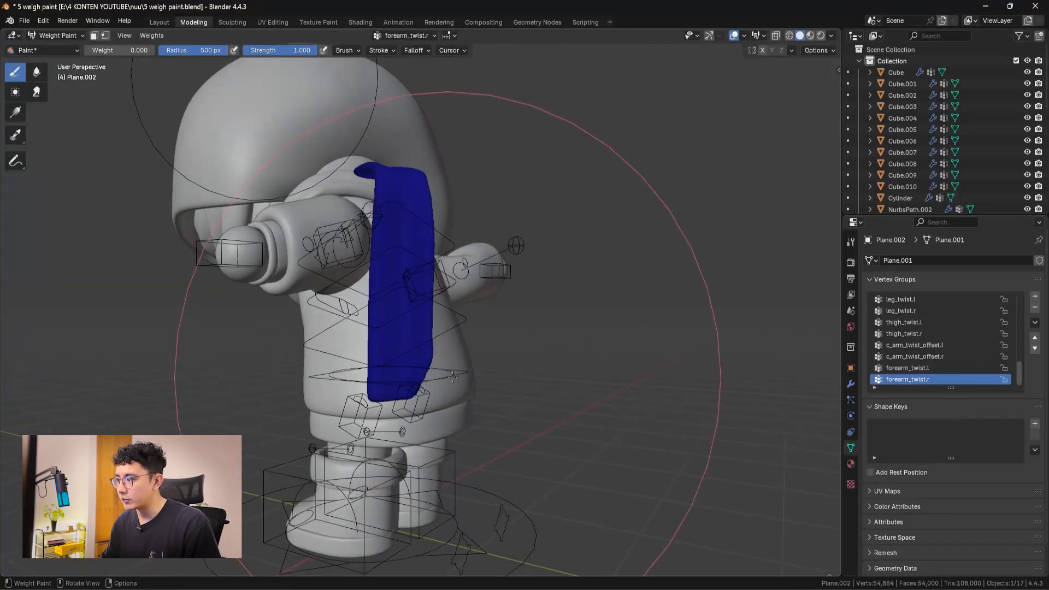
pyautogui.moveTo(405, 346); pyautogui.dragTo(443, 373, button='middle')
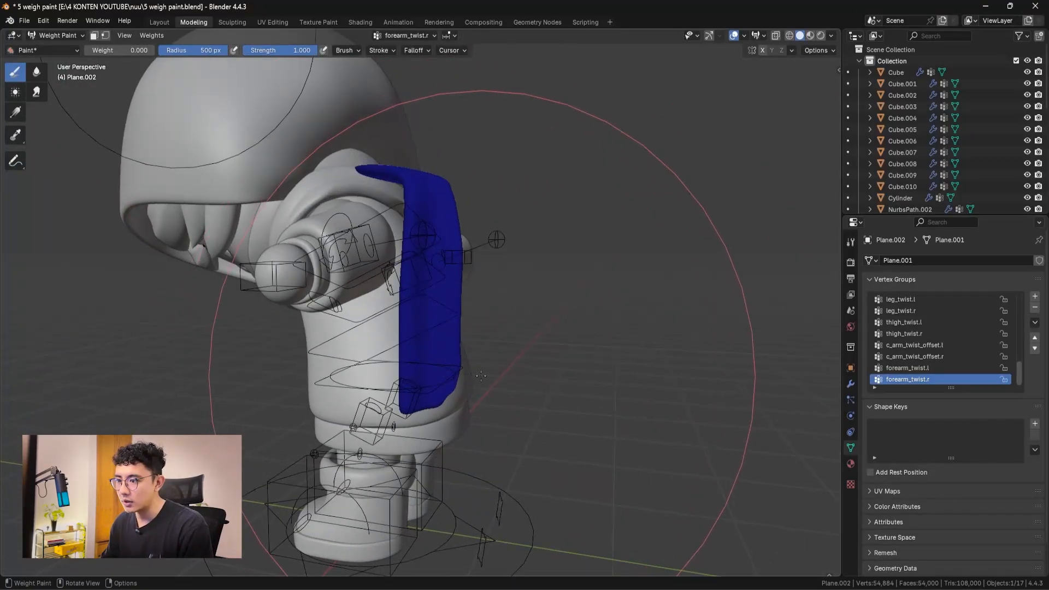
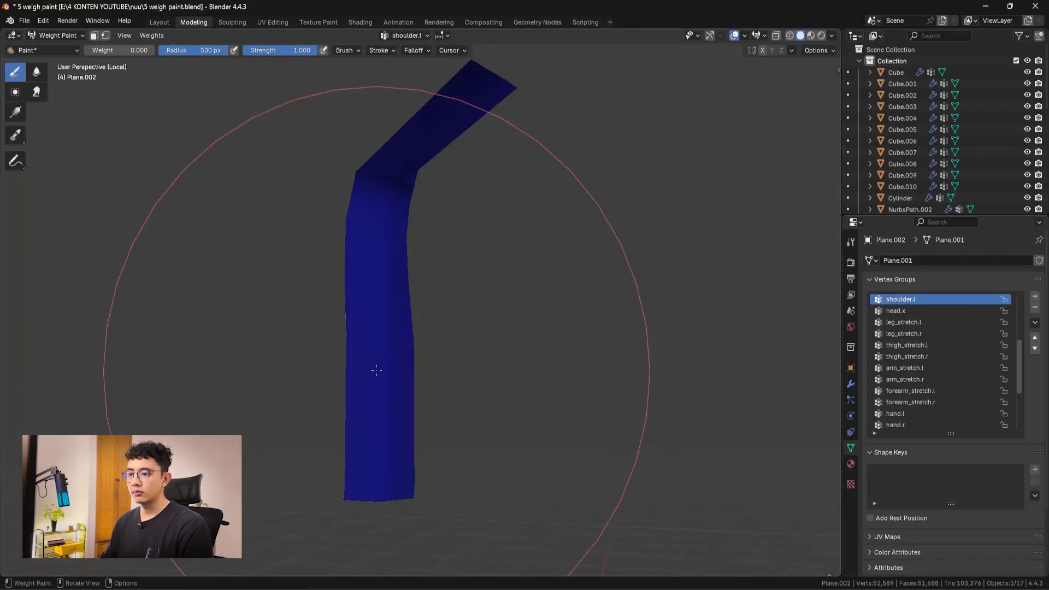
# - Make head.x the strip's active vertex group and set the brush to a 239 px radius and 0.191 weight
pyautogui.moveTo(373, 314); pyautogui.dragTo(525, 360, button='middle')
pyautogui.scroll(3, 918, 336)
pyautogui.click(921, 400)
pyautogui.moveTo(524, 284); pyautogui.dragTo(543, 309, button='middle')
pyautogui.press('f')
pyautogui.click(513, 323)
pyautogui.keyDown('shift'); pyautogui.moveTo(393, 273); pyautogui.dragTo(415, 360, button='middle'); pyautogui.keyUp('shift')
pyautogui.moveTo(116, 51); pyautogui.dragTo(129, 51)
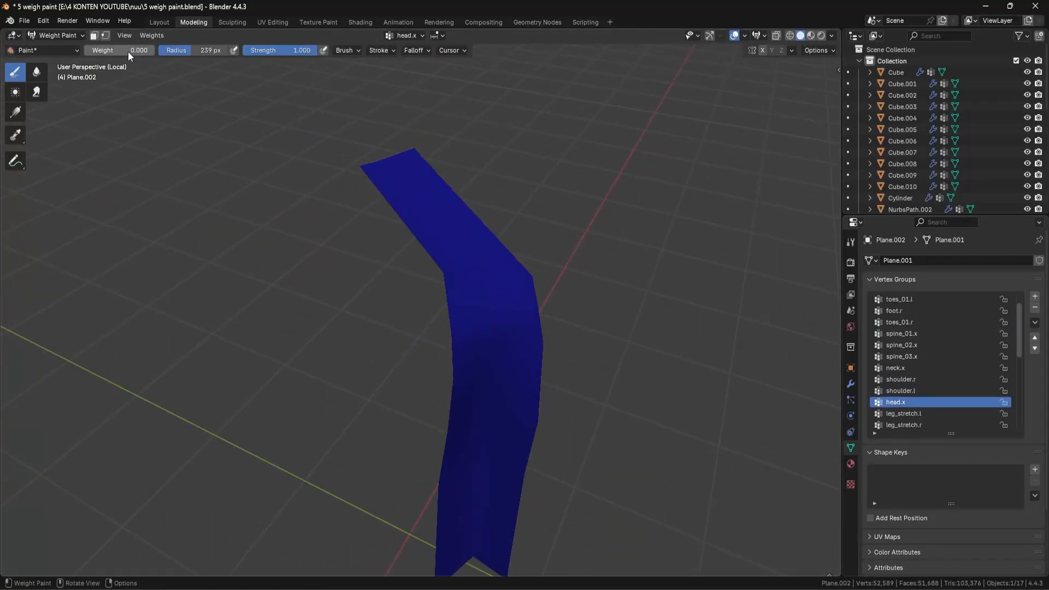
# - Paint the head.x weight onto the strip's upper section, redoing the first strokes, and smooth it with the Blur brush
pyautogui.moveTo(417, 171)
pyautogui.mouseDown()
pyautogui.moveTo(468, 286)
pyautogui.moveTo(361, 170)
pyautogui.moveTo(470, 284)
pyautogui.mouseUp()
pyautogui.keyDown('shift'); pyautogui.moveTo(511, 349); pyautogui.dragTo(513, 319, button='middle'); pyautogui.keyUp('shift')
pyautogui.moveTo(513, 319); pyautogui.dragTo(567, 340)
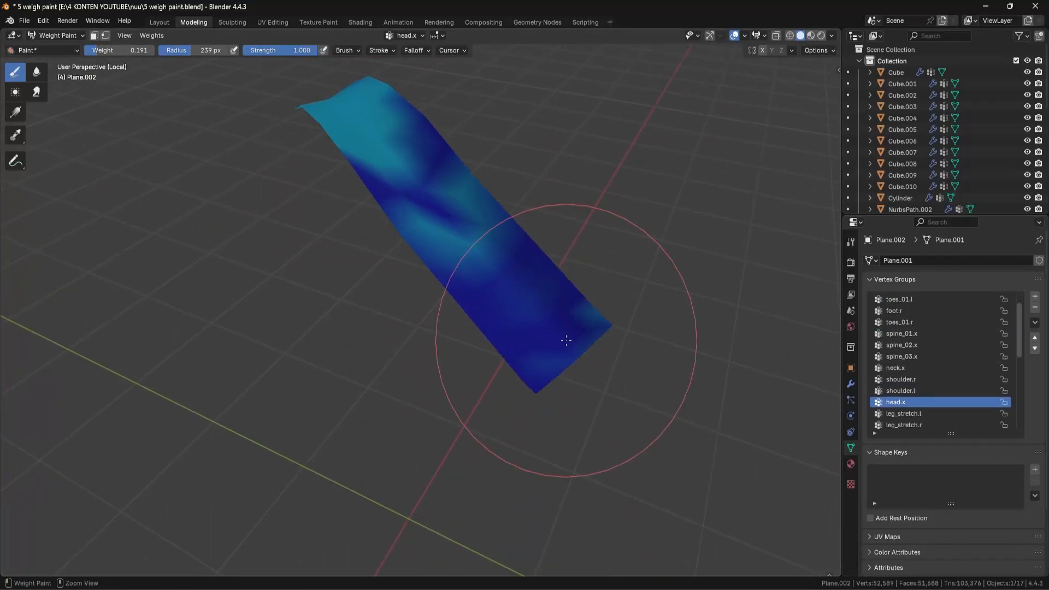
pyautogui.hotkey('ctrl', 'z')
pyautogui.moveTo(405, 174); pyautogui.dragTo(438, 235)
pyautogui.click(37, 72)
pyautogui.moveTo(377, 142); pyautogui.dragTo(545, 338)
pyautogui.moveTo(545, 338); pyautogui.dragTo(473, 305, button='middle')
# - Extend the 0.191 head.x weight over the strip's bend and down its hanging part, and switch to the Blur brush
pyautogui.click(15, 73)
pyautogui.moveTo(486, 306); pyautogui.dragTo(480, 426)
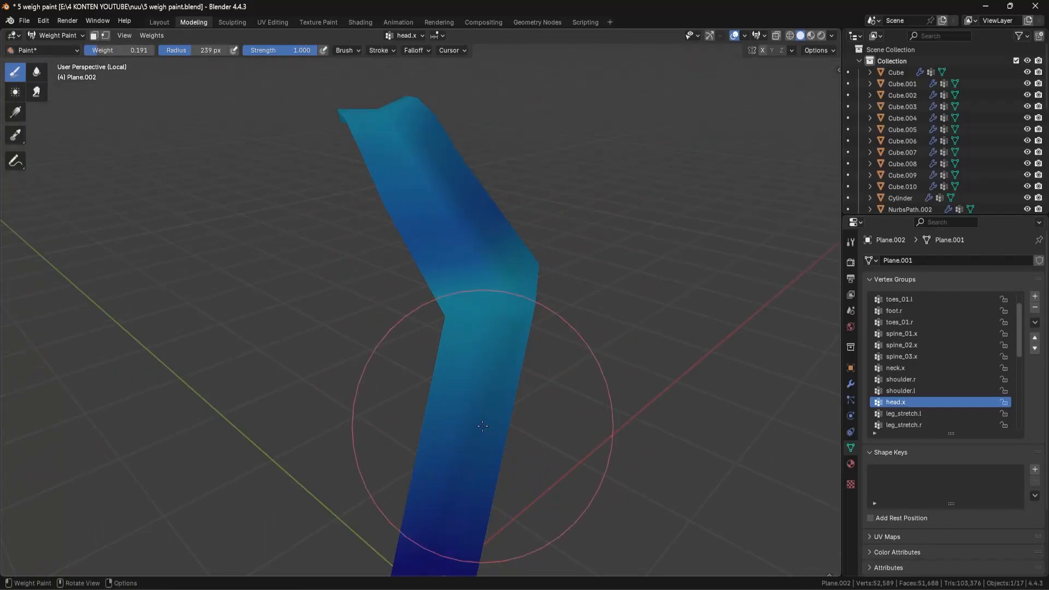
pyautogui.moveTo(480, 349); pyautogui.dragTo(541, 377, button='middle')
pyautogui.moveTo(492, 316); pyautogui.dragTo(552, 306)
pyautogui.click(37, 72)
pyautogui.moveTo(609, 327); pyautogui.dragTo(503, 257, button='middle')
# - Turn the strip's Subdivision modifier back on in the viewport and leave local view
pyautogui.click(850, 384)
pyautogui.click(991, 381)
pyautogui.press('/')
pyautogui.scroll(-5, 667, 349)
pyautogui.moveTo(667, 350); pyautogui.dragTo(556, 280, button='middle')
# - Put the rig in Pose Mode and try moving the c_hand_ik.l bone inward to test the left sleeve
pyautogui.hotkey('ctrl', 'Tab')
pyautogui.click(596, 306)
pyautogui.scroll(4, 556, 274)
pyautogui.click(487, 310)
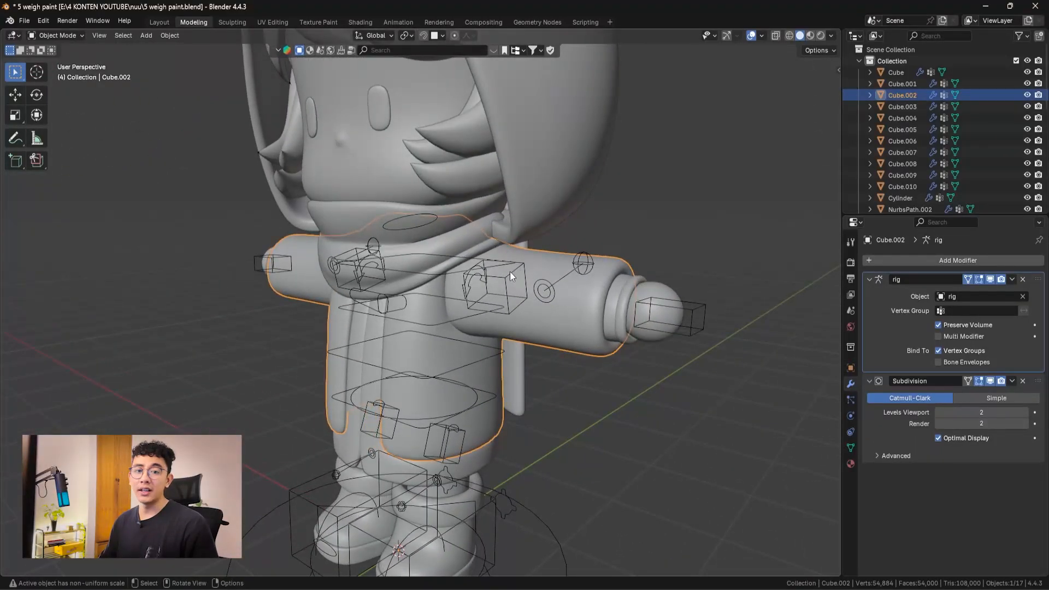
pyautogui.click(524, 272)
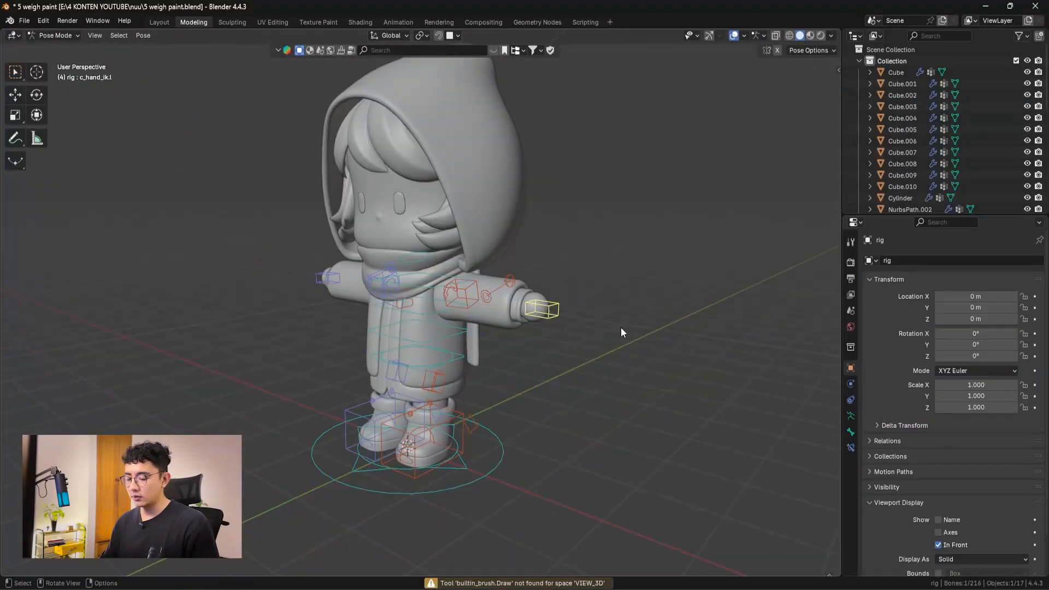
pyautogui.press('g')
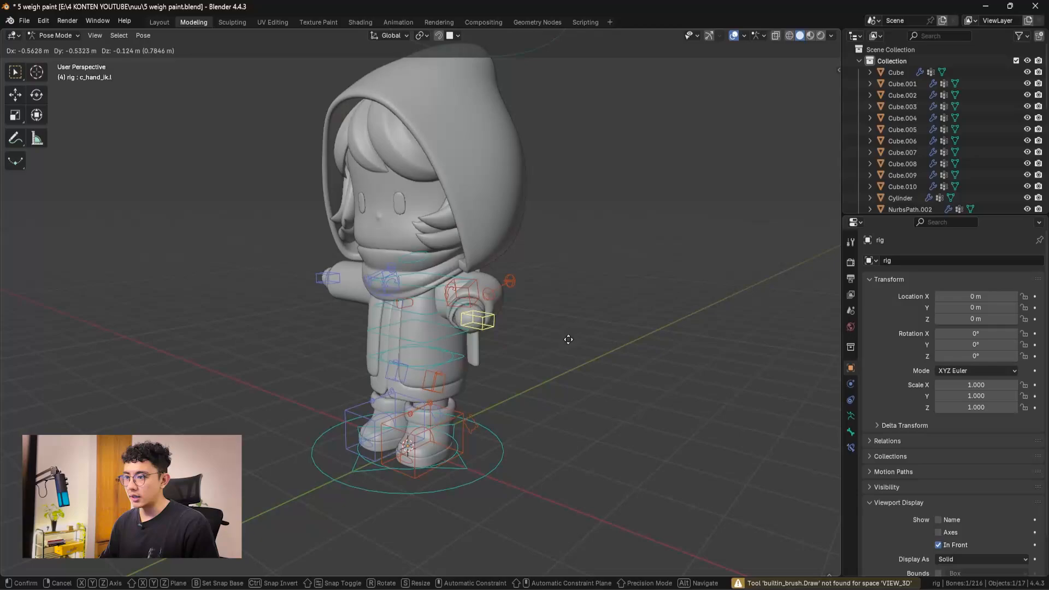
pyautogui.press('Escape')
pyautogui.moveTo(587, 327); pyautogui.dragTo(399, 310, button='middle')
pyautogui.press('g')
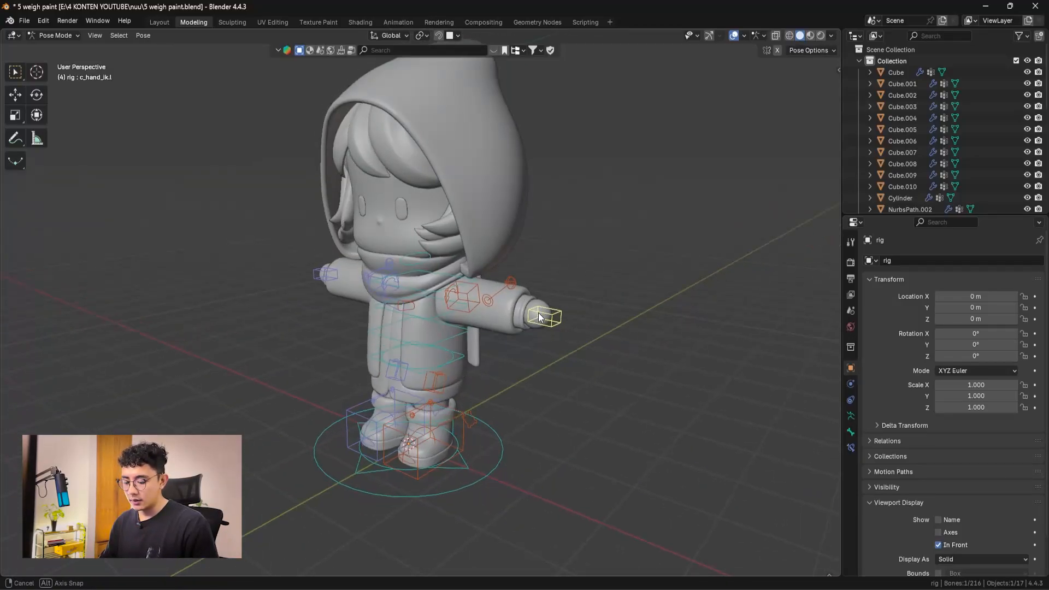
pyautogui.moveTo(538, 313); pyautogui.dragTo(510, 301, button='middle')
# - Move the c_foot_ik.l bone outward and up, and check how the trousers and boots deform
pyautogui.scroll(2, 508, 350)
pyautogui.keyDown('shift'); pyautogui.moveTo(506, 366); pyautogui.dragTo(464, 337, button='middle'); pyautogui.keyUp('shift')
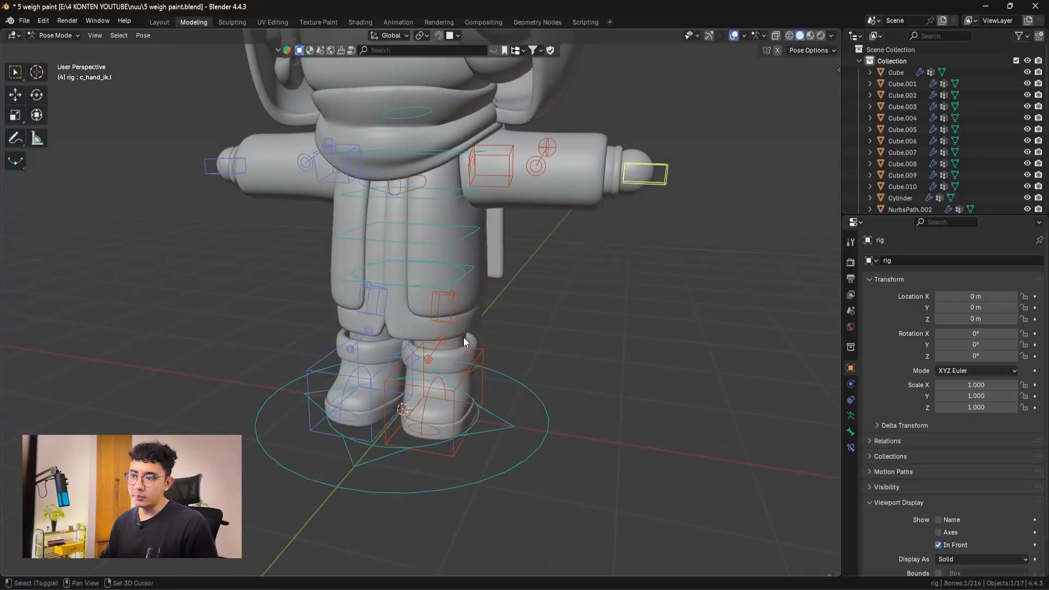
pyautogui.scroll(3, 475, 328)
pyautogui.hotkey('ctrl', 'Tab')
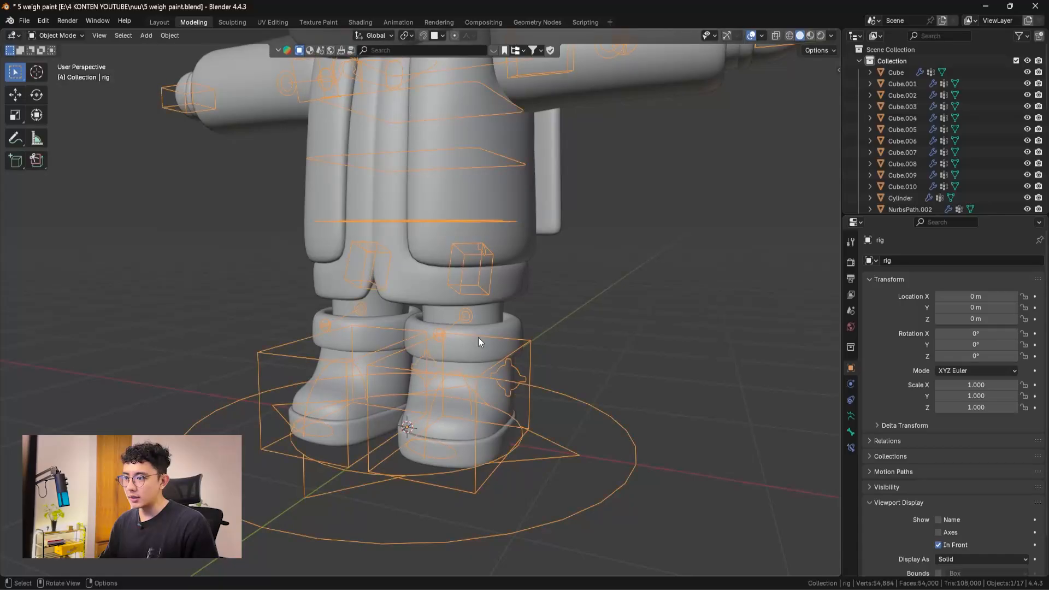
pyautogui.hotkey('ctrl', 'Tab')
pyautogui.click(530, 347)
pyautogui.moveTo(530, 348); pyautogui.dragTo(508, 353, button='middle')
pyautogui.press('g')
pyautogui.click(695, 270)
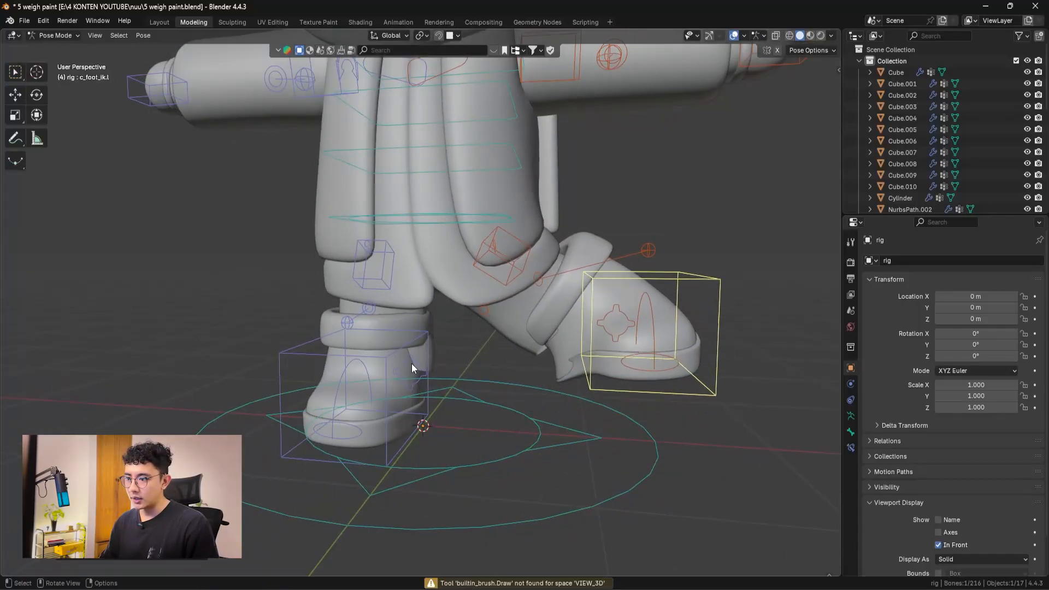
pyautogui.scroll(4, 419, 364)
pyautogui.scroll(-2, 421, 416)
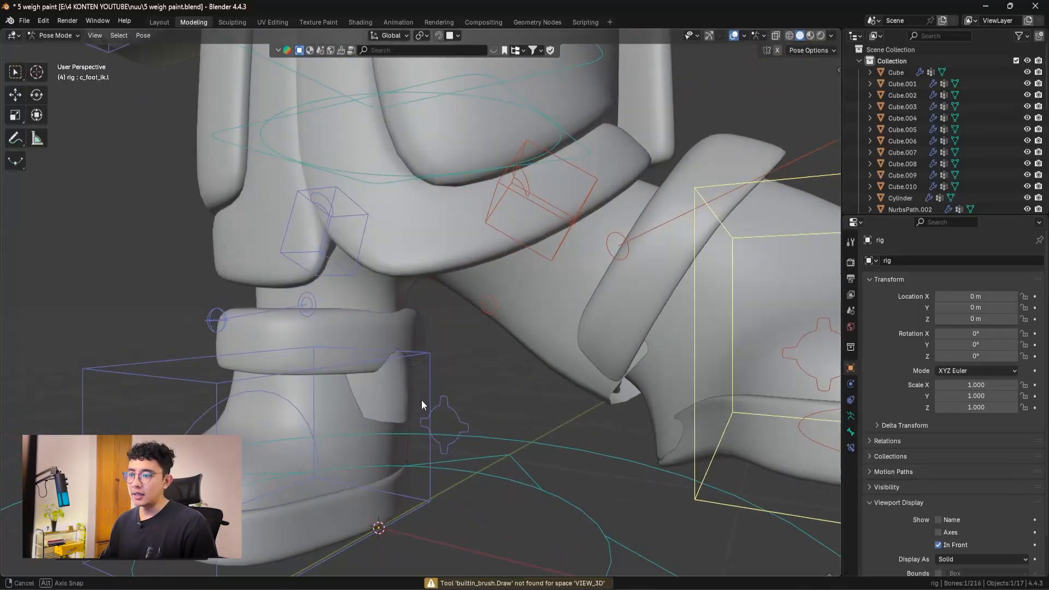
pyautogui.scroll(-3, 426, 391)
# - From its rest pose, move the c_foot_ik.l bone outward and up again to bend the left leg
pyautogui.hotkey('ctrl', 'Tab')
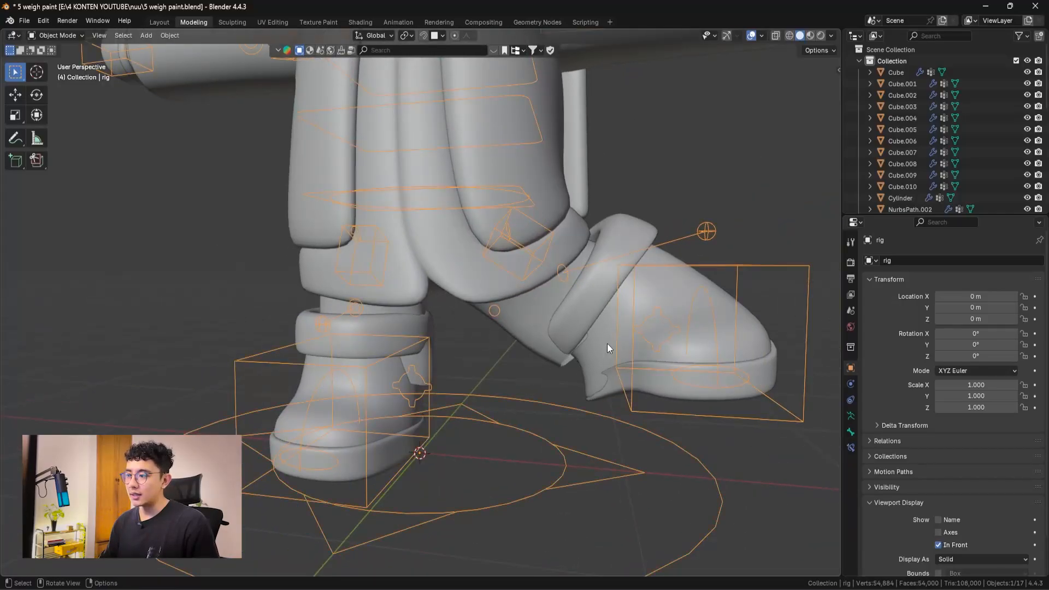
pyautogui.moveTo(661, 356); pyautogui.dragTo(558, 349, button='middle')
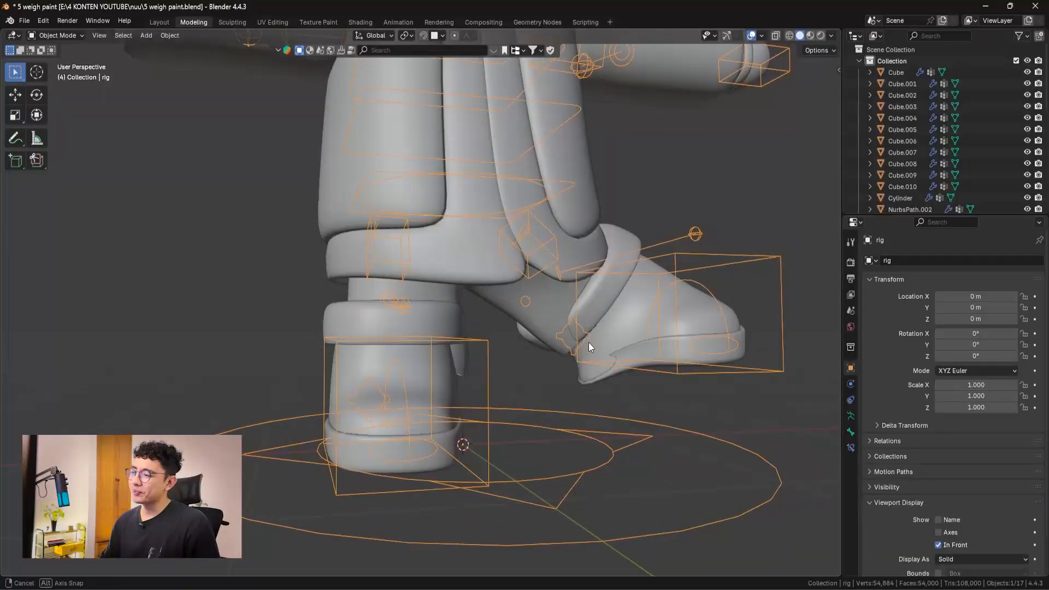
pyautogui.moveTo(588, 342); pyautogui.dragTo(401, 320, button='middle')
pyautogui.hotkey('ctrl', 'Tab')
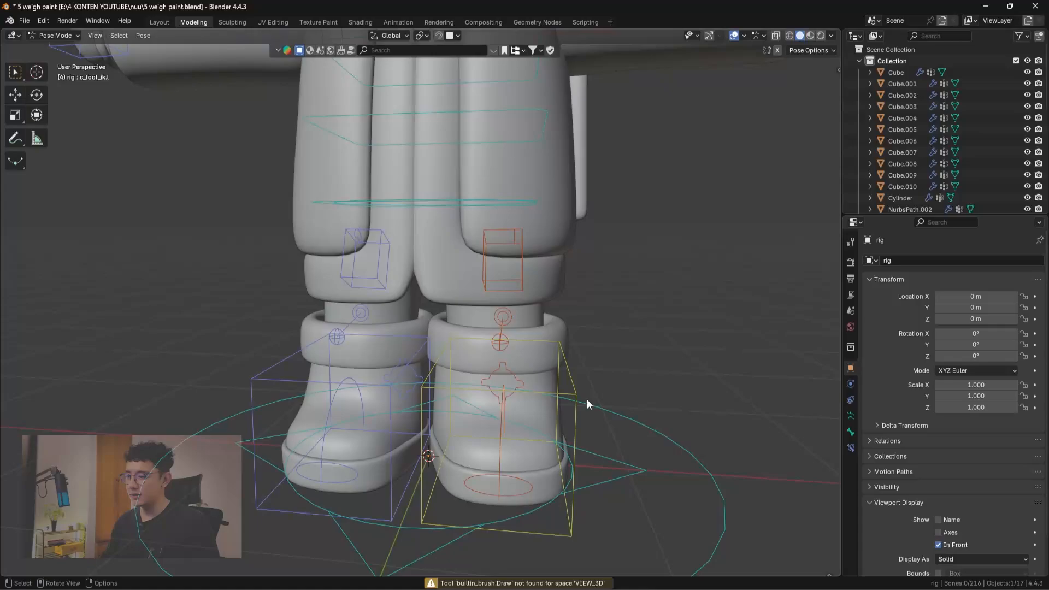
pyautogui.press('g')
pyautogui.click(686, 323)
pyautogui.moveTo(686, 323); pyautogui.dragTo(676, 313, button='middle')
# - Isolate the right boot and the trousers (Cube.008) in local view, and put the trousers in Weight Paint mode
pyautogui.hotkey('ctrl', 'Tab')
pyautogui.click(402, 349)
pyautogui.keyDown('shift'); pyautogui.click(424, 326); pyautogui.keyUp('shift')
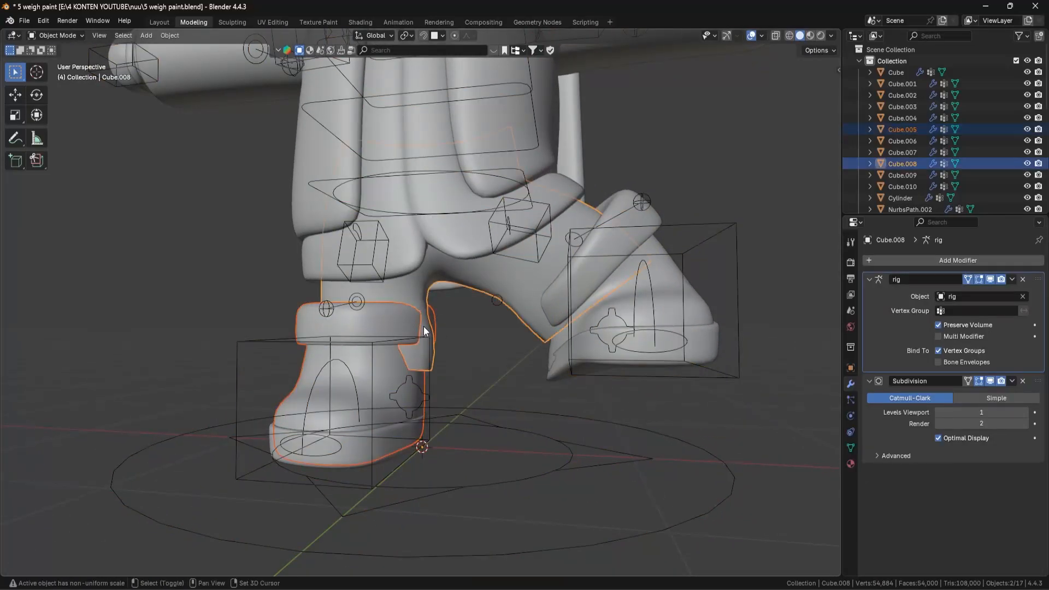
pyautogui.press('/')
pyautogui.click(484, 311)
pyautogui.hotkey('ctrl', 'Tab')
pyautogui.click(400, 264)
# - Step through the trousers' vertex groups to examine the root, spine and leg weights
pyautogui.keyDown('shift'); pyautogui.moveTo(400, 263); pyautogui.dragTo(433, 266, button='middle'); pyautogui.keyUp('shift')
pyautogui.click(851, 448)
pyautogui.keyDown('ctrl'); pyautogui.scroll(-14, 943, 354); pyautogui.keyUp('ctrl')
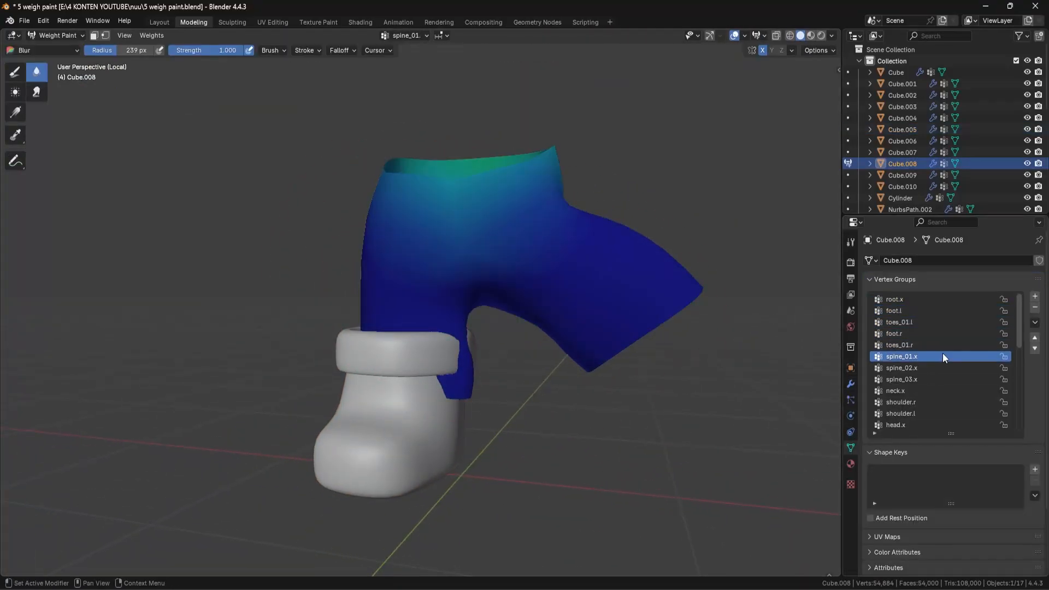
pyautogui.keyDown('ctrl'); pyautogui.scroll(1, 942, 354); pyautogui.keyUp('ctrl')
pyautogui.moveTo(622, 386); pyautogui.dragTo(558, 356, button='middle')
pyautogui.scroll(1, 558, 355)
# - Switch to the Draw brush, set its radius to 160 px and undo the last change on the trousers
pyautogui.click(22, 73)
pyautogui.press('f')
pyautogui.click(412, 279)
pyautogui.moveTo(412, 279); pyautogui.dragTo(465, 317, button='middle')
pyautogui.moveTo(552, 350)
pyautogui.mouseDown(button='middle')
pyautogui.moveTo(514, 343)
pyautogui.moveTo(515, 359)
pyautogui.moveTo(505, 342)
pyautogui.mouseUp(button='middle')
pyautogui.hotkey('ctrl', 'z')
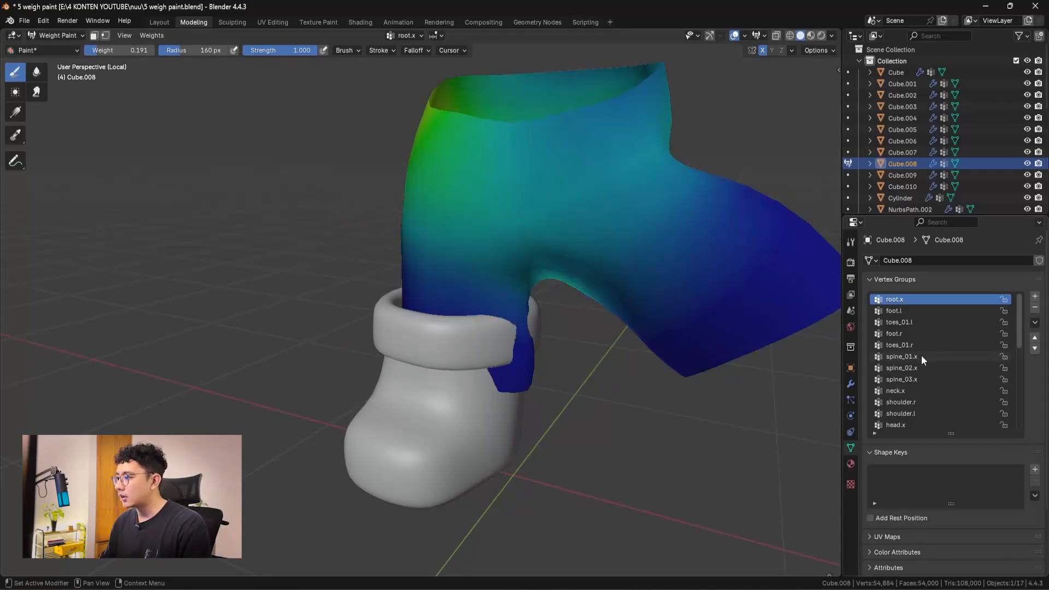
# - Make leg_stretch.r active and paint the trouser end poking through the right boot, raising the weight to 0.924
pyautogui.keyDown('ctrl'); pyautogui.scroll(-9, 921, 355); pyautogui.keyUp('ctrl')
pyautogui.keyDown('ctrl'); pyautogui.scroll(-4, 926, 363); pyautogui.keyUp('ctrl')
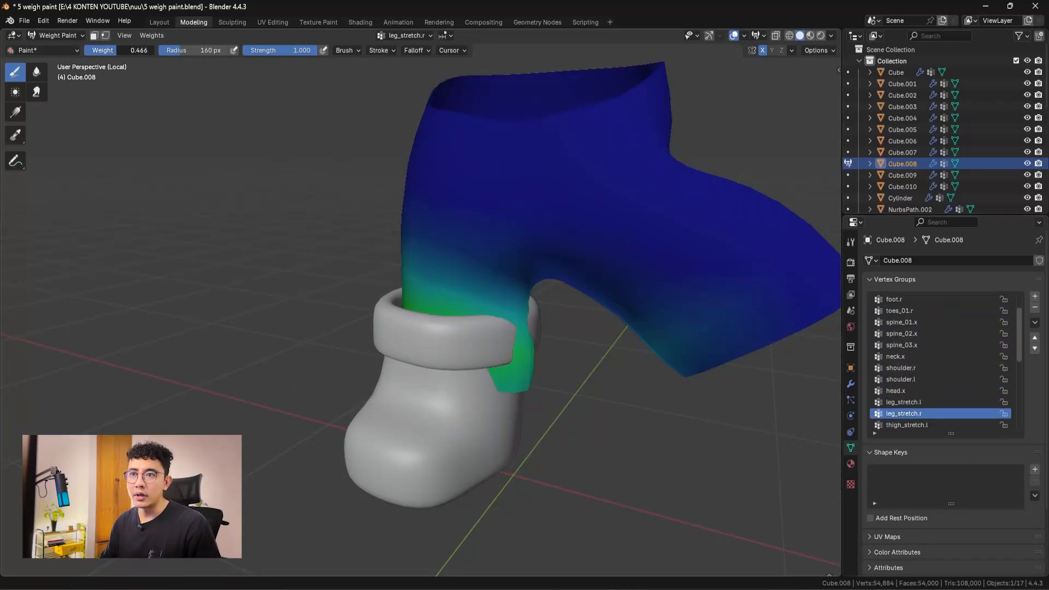
pyautogui.moveTo(475, 363)
pyautogui.mouseDown(button='middle')
pyautogui.moveTo(513, 364)
pyautogui.moveTo(505, 359)
pyautogui.mouseUp(button='middle')
pyautogui.click(521, 368)
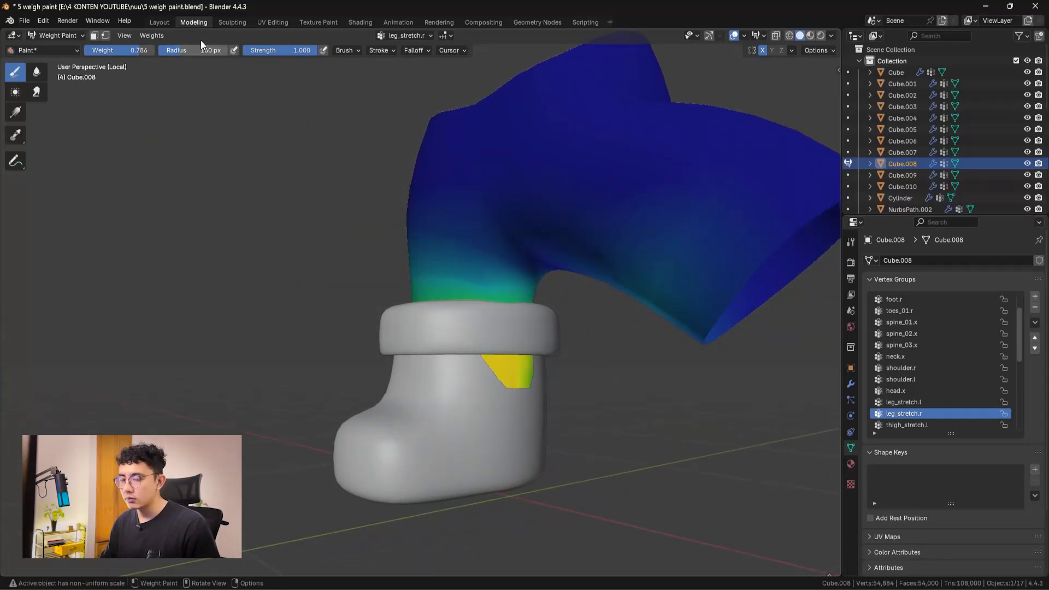
pyautogui.moveTo(513, 375); pyautogui.dragTo(517, 359)
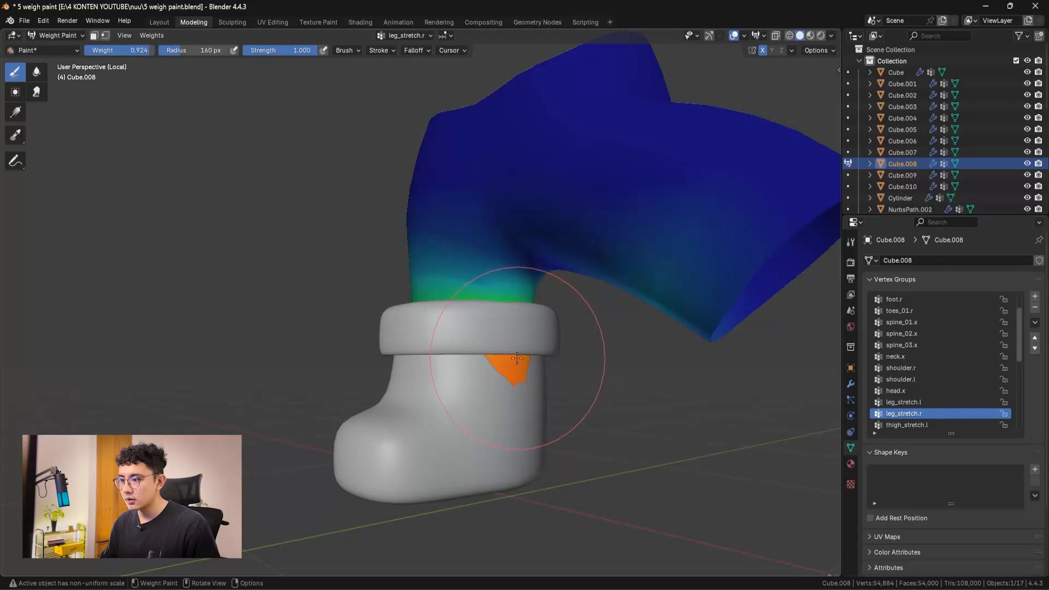
# - Step through the trousers' thigh, arm and hand groups and make leg_twist.r the active vertex group
pyautogui.moveTo(491, 340); pyautogui.dragTo(432, 377, button='middle')
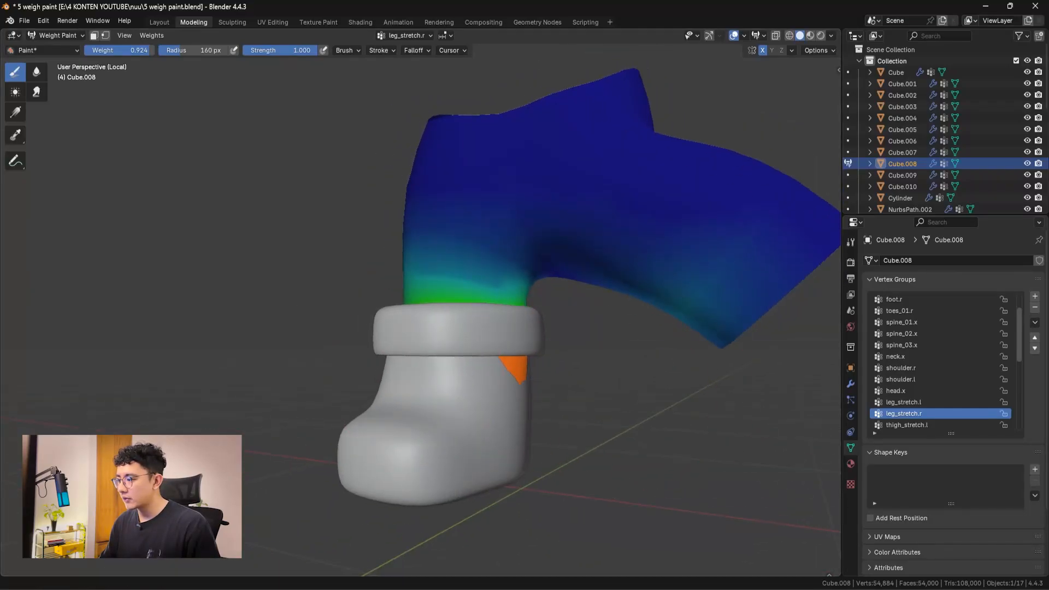
pyautogui.keyDown('ctrl'); pyautogui.scroll(-3, 955, 373); pyautogui.keyUp('ctrl')
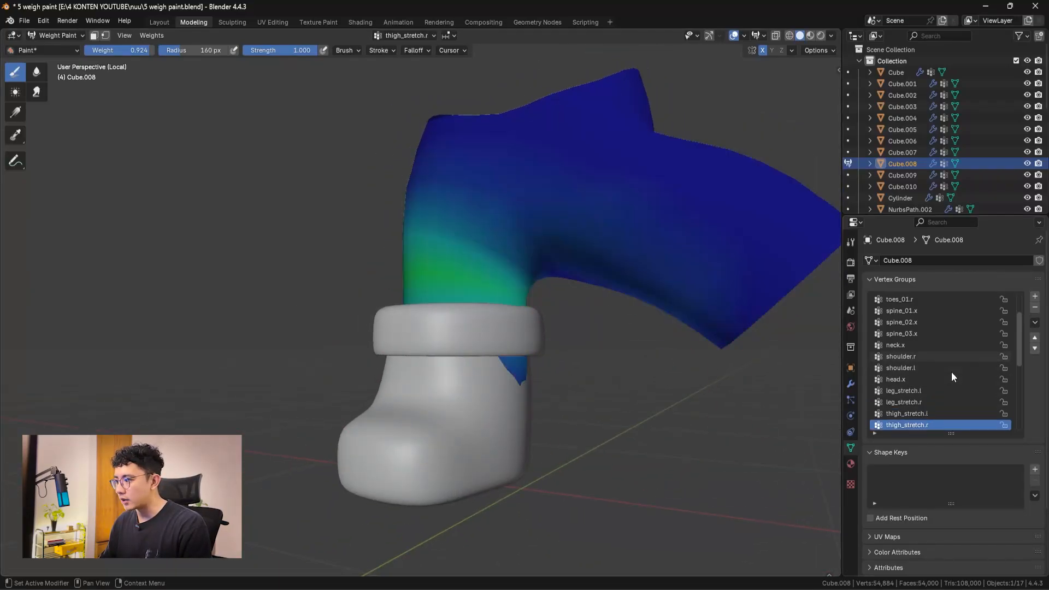
pyautogui.keyDown('ctrl'); pyautogui.scroll(1, 952, 372); pyautogui.keyUp('ctrl')
pyautogui.keyDown('ctrl'); pyautogui.scroll(-9, 943, 383); pyautogui.keyUp('ctrl')
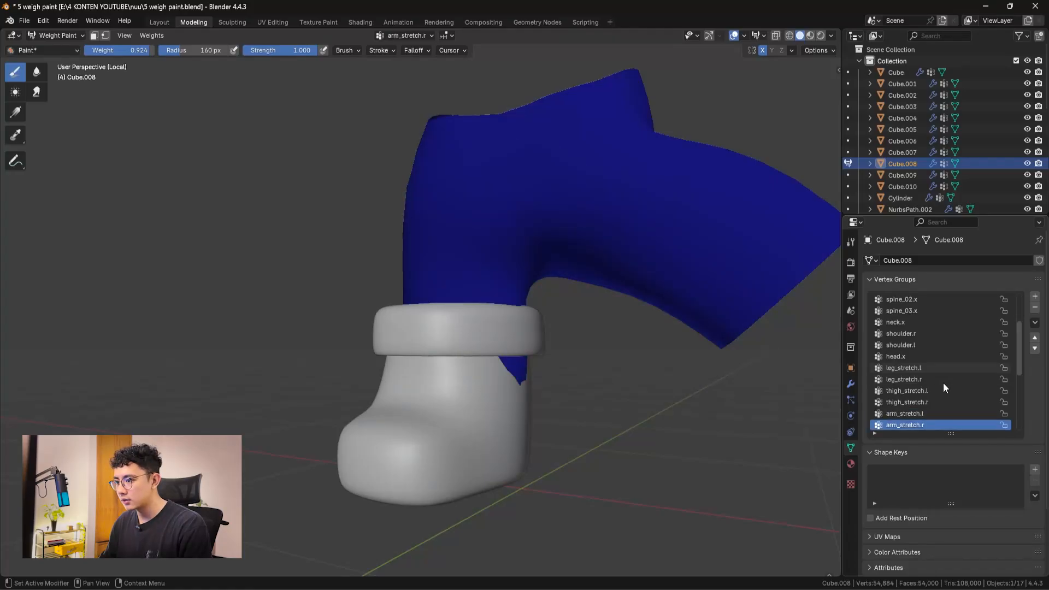
pyautogui.keyDown('ctrl'); pyautogui.scroll(1, 945, 382); pyautogui.keyUp('ctrl')
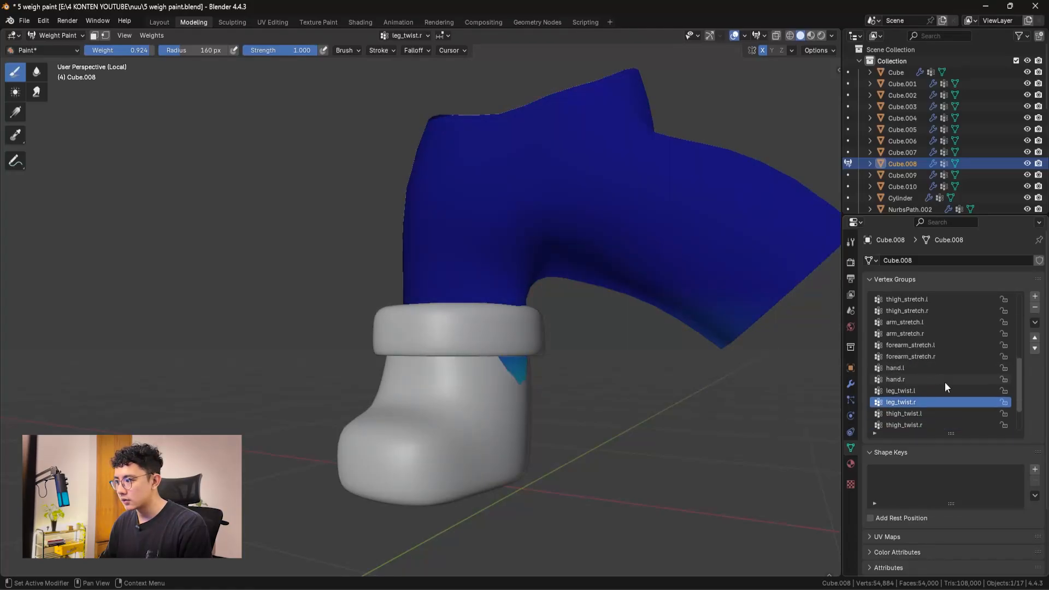
# - Return the trousers to Object Mode and leave local view to check both legs on the full character
pyautogui.moveTo(552, 383)
pyautogui.mouseDown(button='middle')
pyautogui.moveTo(568, 382)
pyautogui.moveTo(552, 383)
pyautogui.moveTo(562, 392)
pyautogui.moveTo(417, 375)
pyautogui.moveTo(625, 393)
pyautogui.mouseUp(button='middle')
pyautogui.hotkey('ctrl', 'Tab')
pyautogui.click(539, 392)
pyautogui.scroll(-3, 494, 384)
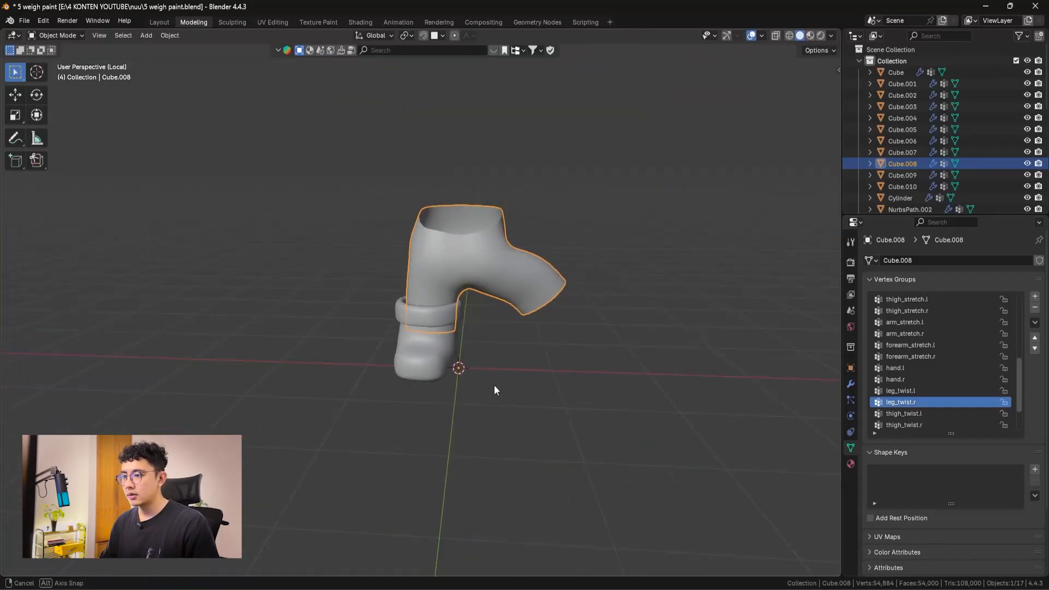
pyautogui.scroll(4, 494, 384)
pyautogui.press('KP_Divide')
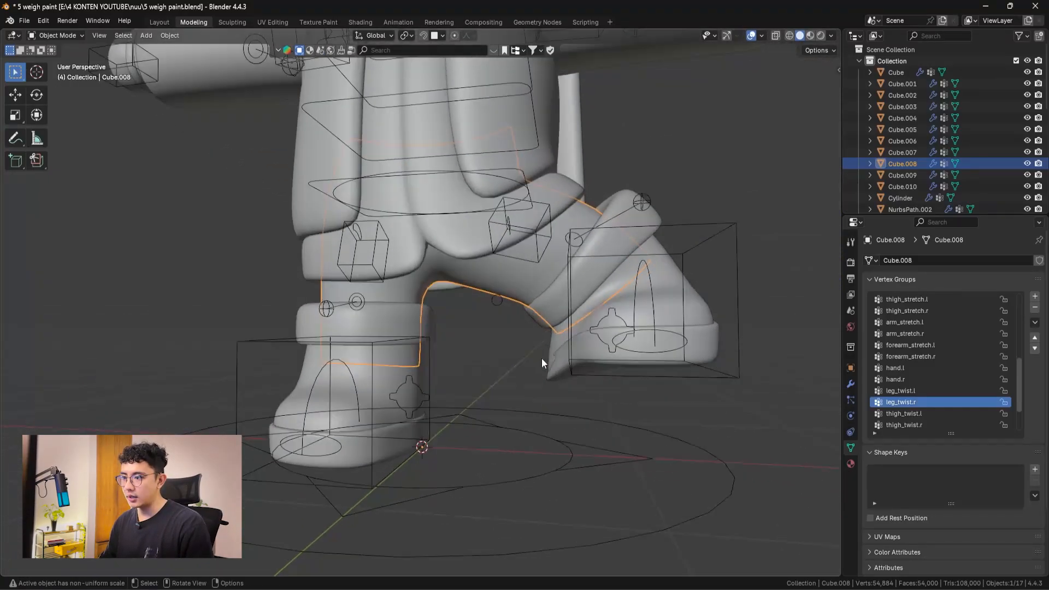
pyautogui.moveTo(517, 349); pyautogui.dragTo(483, 369, button='middle')
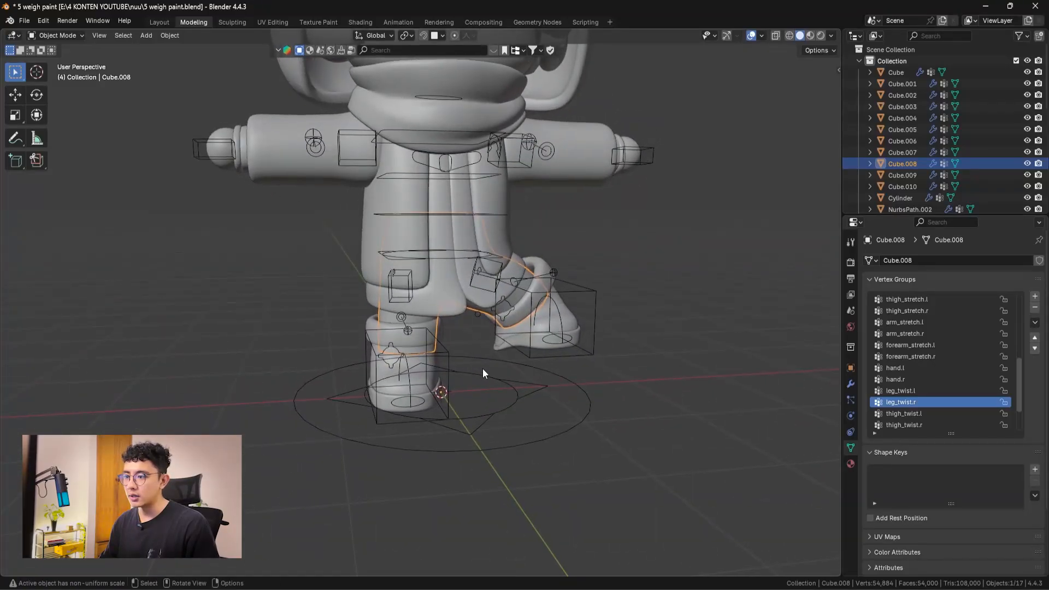
# - Put the rig in Pose Mode and return the c_foot_ik.l bone to its rest position
pyautogui.click(492, 335)
pyautogui.click(499, 313)
pyautogui.hotkey('ctrl', 'Tab')
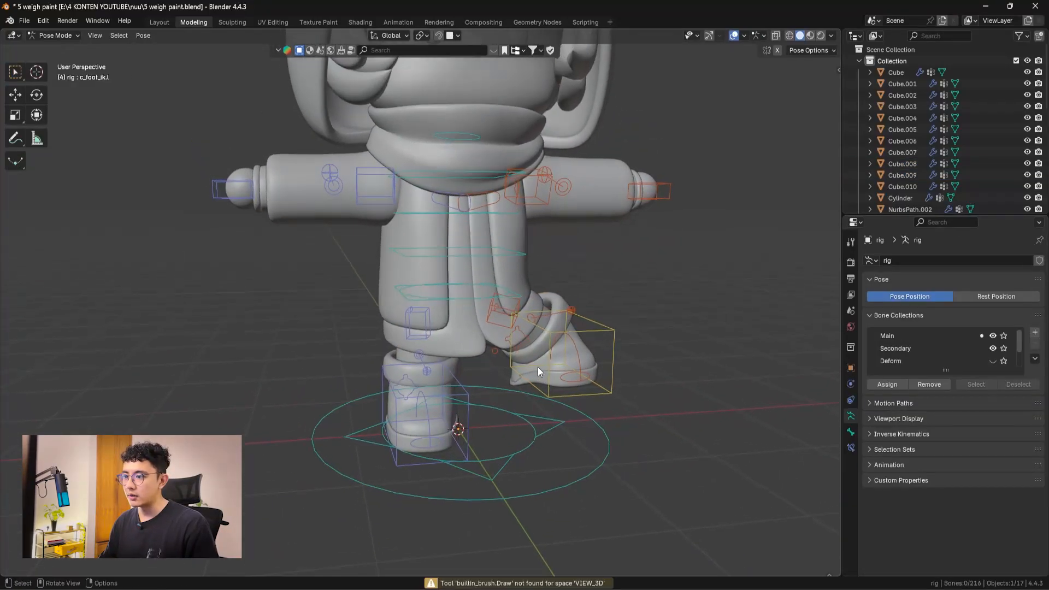
pyautogui.click(531, 354)
pyautogui.hotkey('alt', 'a')
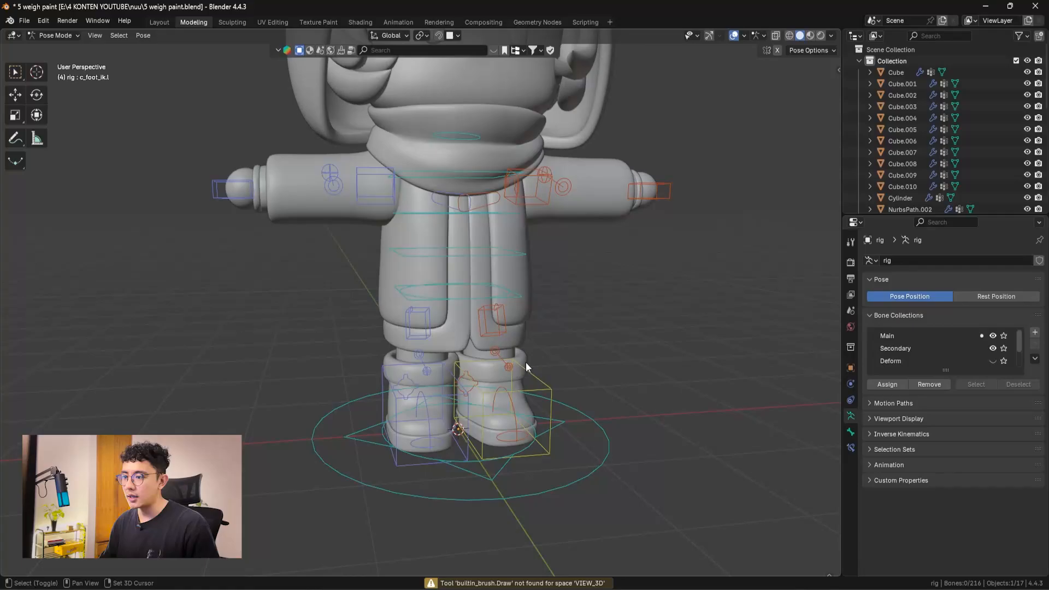
# - In front view, move the c_foot_ik.r bone about 1.3 m outward and 0.9 m up to bend the right leg
pyautogui.press('KP_1')
pyautogui.click(449, 361)
pyautogui.press('g')
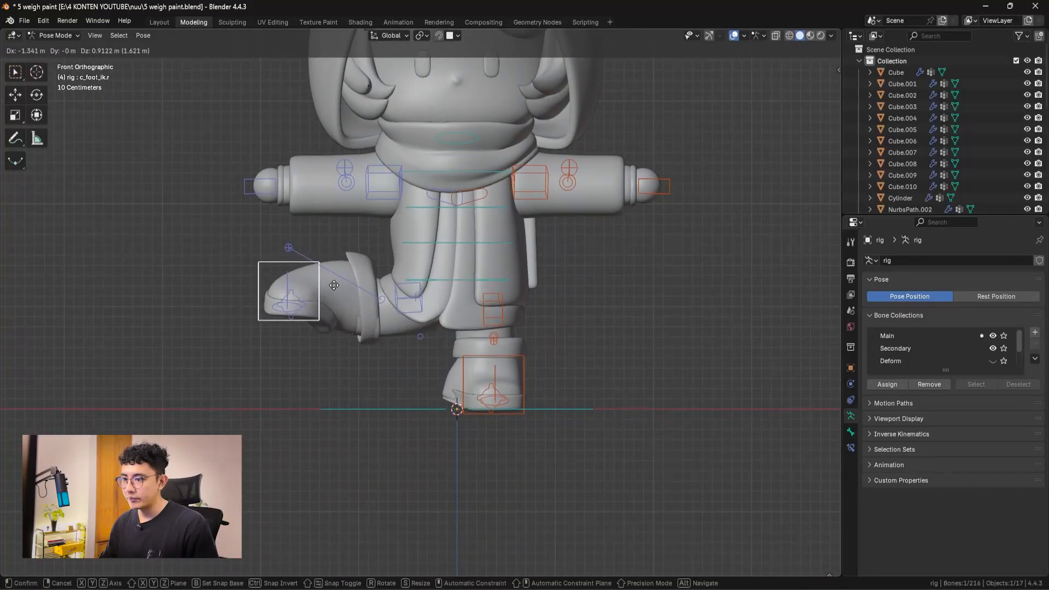
pyautogui.click(338, 282)
pyautogui.moveTo(337, 282); pyautogui.dragTo(517, 368, button='middle')
pyautogui.scroll(5, 432, 402)
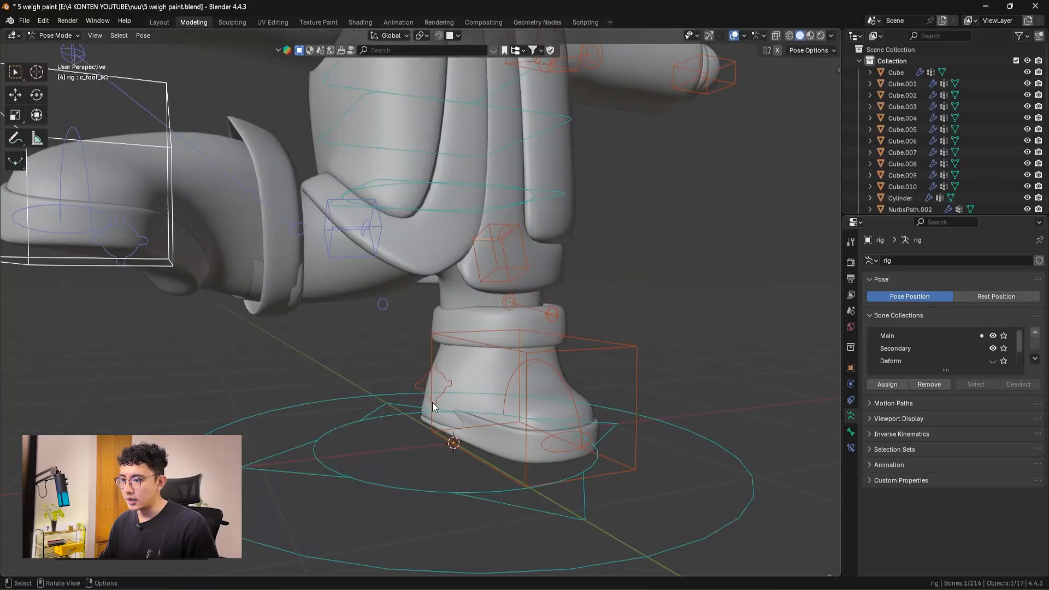
# - Return the rig to Object Mode and isolate the trousers, both boots and their soles in local view
pyautogui.hotkey('ctrl', 'Tab')
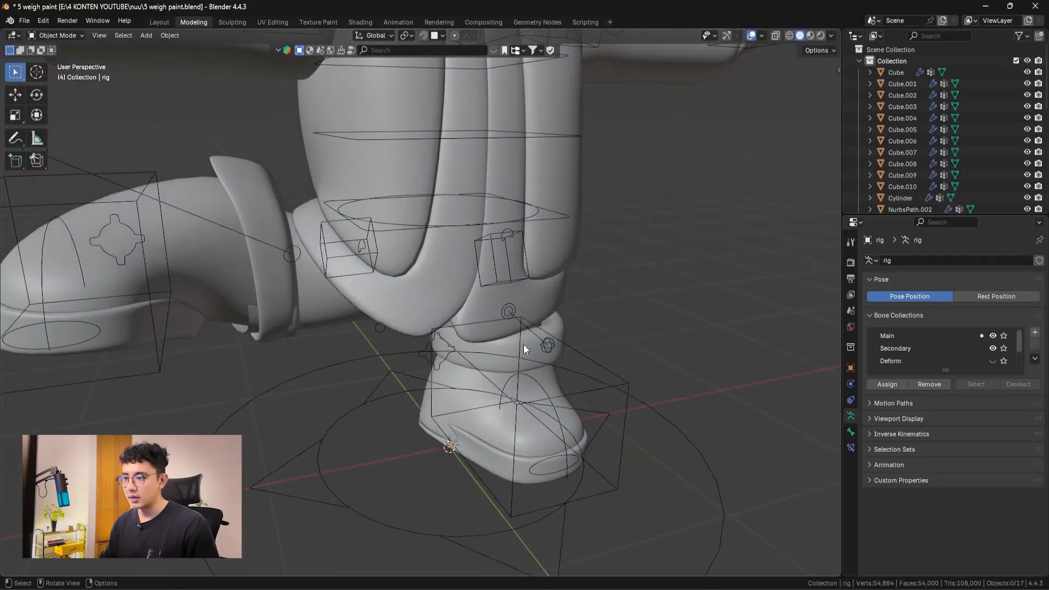
pyautogui.click(520, 343)
pyautogui.moveTo(517, 342); pyautogui.dragTo(502, 320, button='middle')
pyautogui.keyDown('shift'); pyautogui.click(447, 298); pyautogui.keyUp('shift')
pyautogui.moveTo(447, 299); pyautogui.dragTo(378, 344, button='middle')
pyautogui.keyDown('shift'); pyautogui.click(512, 439); pyautogui.keyUp('shift')
pyautogui.scroll(-2, 511, 442)
pyautogui.keyDown('shift'); pyautogui.click(342, 304); pyautogui.keyUp('shift')
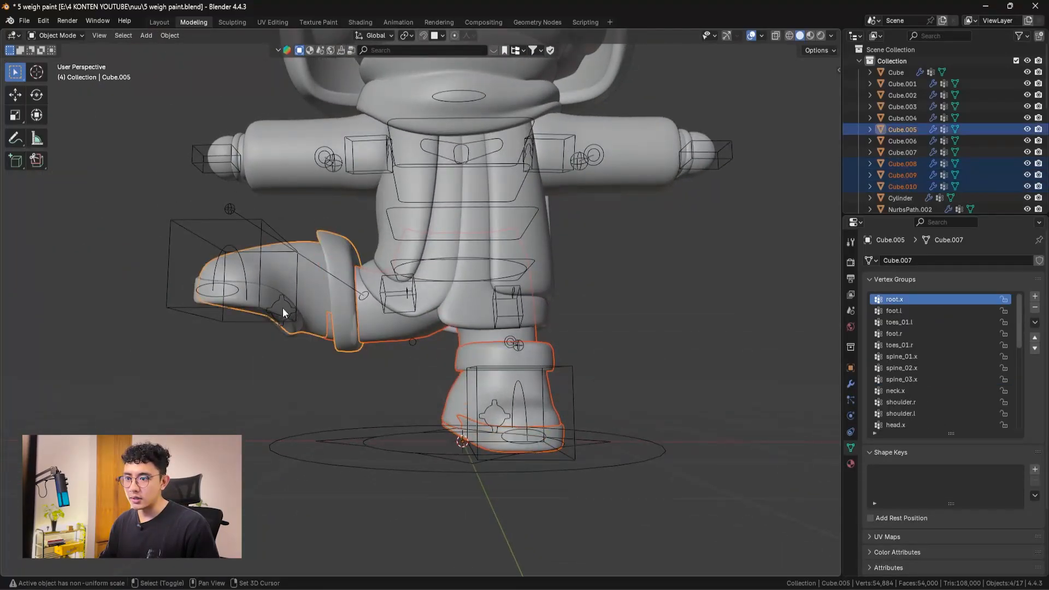
pyautogui.keyDown('shift'); pyautogui.click(267, 292); pyautogui.keyUp('shift')
pyautogui.press('KP_Divide')
pyautogui.moveTo(365, 297); pyautogui.dragTo(398, 323, button='middle')
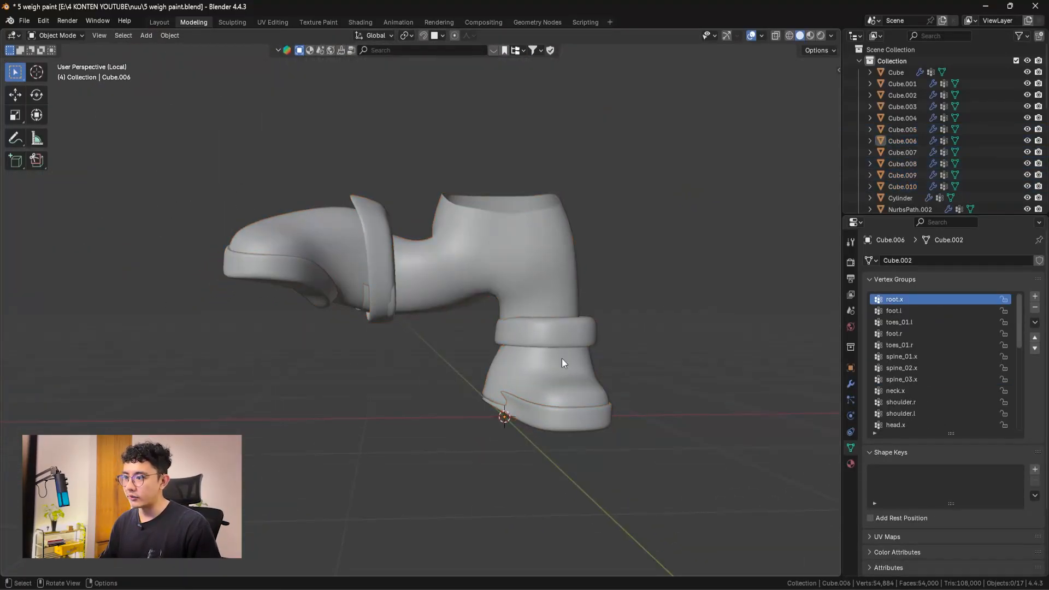
# - Put the left boot, Cube.009, in Weight Paint mode and step back through its vertex groups to root.x
pyautogui.click(562, 359)
pyautogui.moveTo(562, 358); pyautogui.dragTo(475, 334, button='middle')
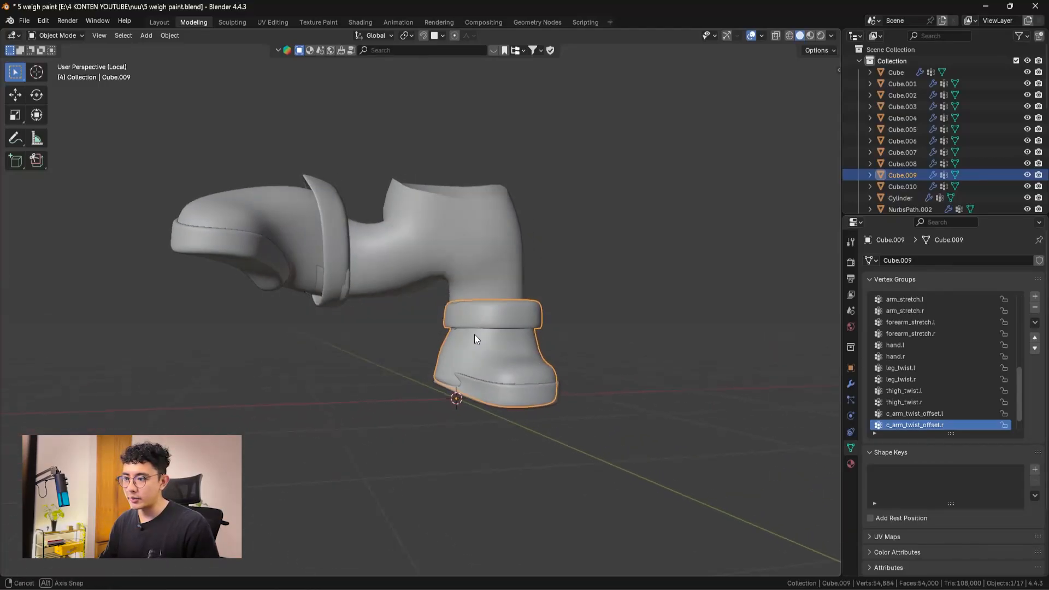
pyautogui.click(382, 274)
pyautogui.scroll(2, 683, 382)
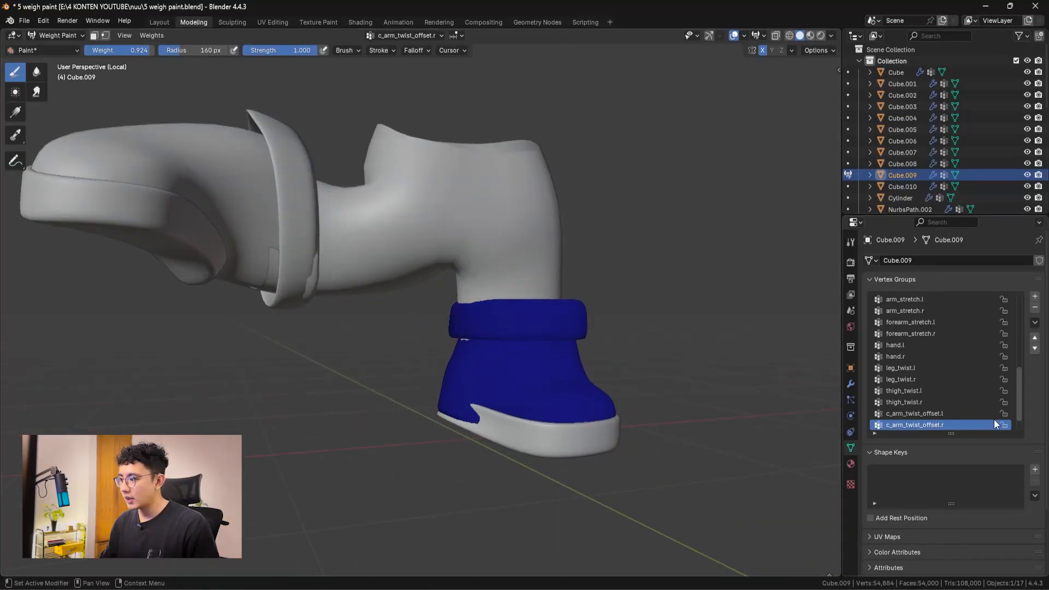
pyautogui.keyDown('ctrl'); pyautogui.scroll(8, 962, 387); pyautogui.keyUp('ctrl')
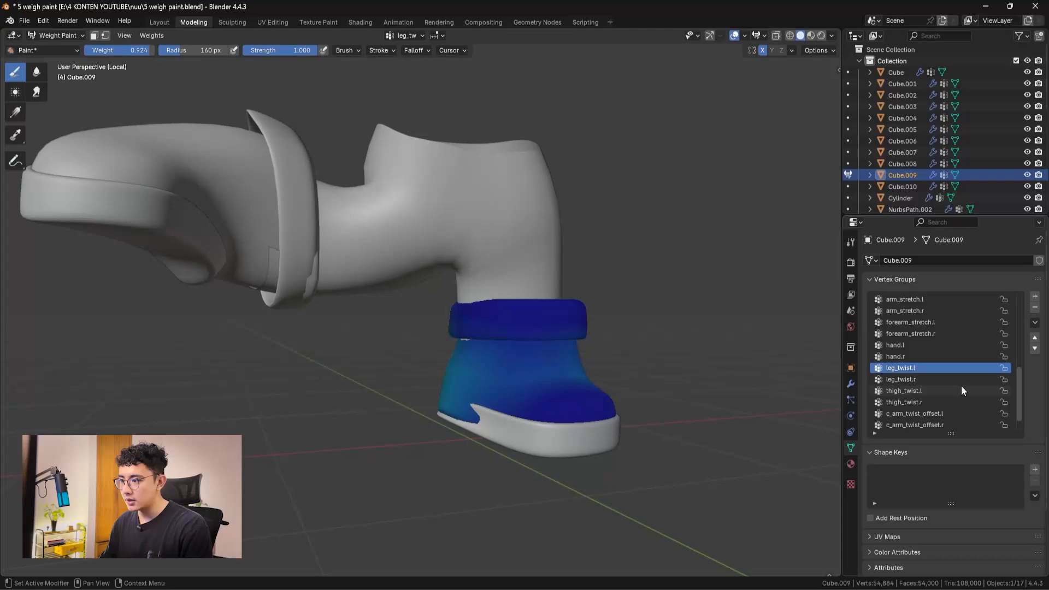
pyautogui.keyDown('ctrl'); pyautogui.scroll(20, 962, 386); pyautogui.keyUp('ctrl')
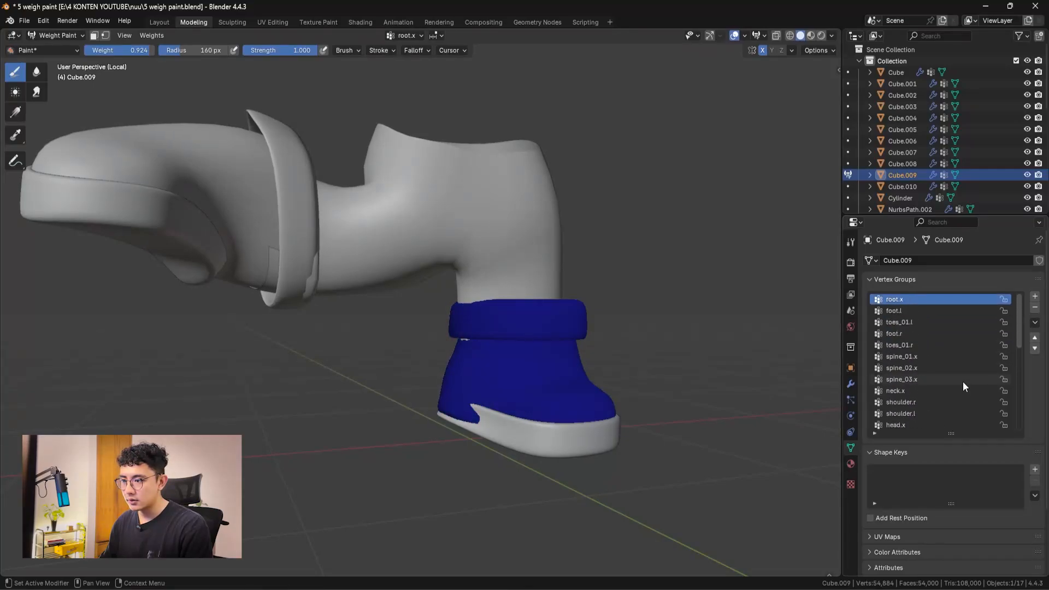
# - Examine the left boot's weights from toes_01.l through leg_stretch.l to the arm twist groups
pyautogui.moveTo(524, 437)
pyautogui.mouseDown(button='middle')
pyautogui.moveTo(480, 434)
pyautogui.moveTo(428, 404)
pyautogui.moveTo(475, 403)
pyautogui.mouseUp(button='middle')
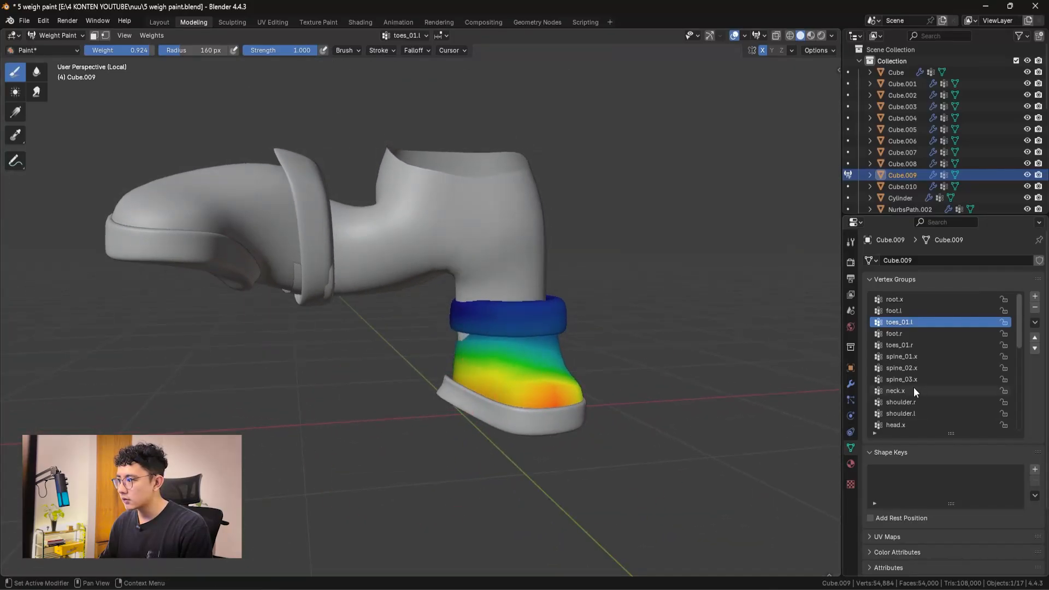
pyautogui.click(933, 361)
pyautogui.hotkey('ctrl', 'z')
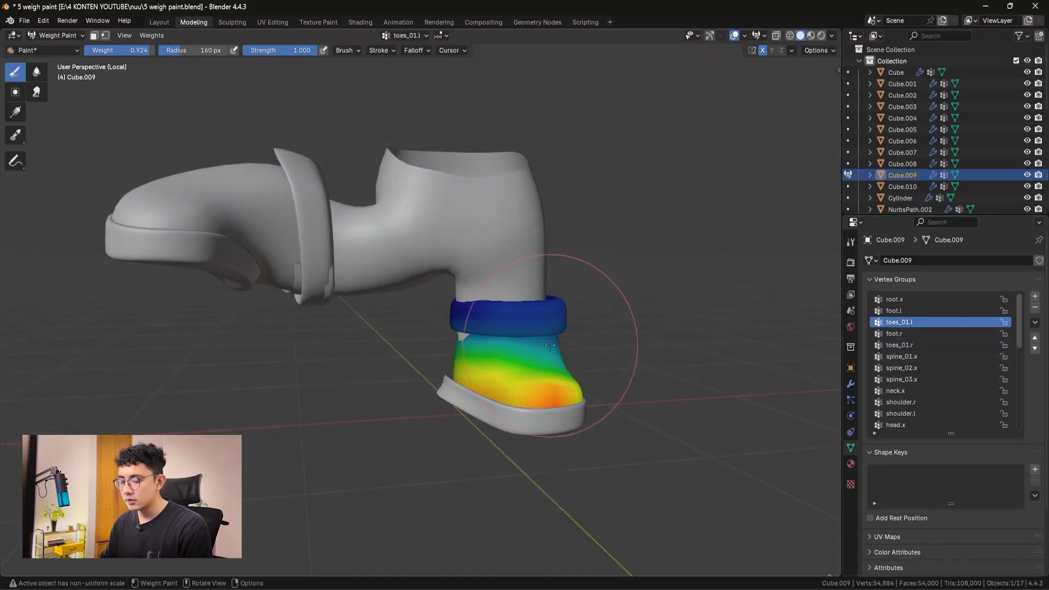
pyautogui.keyDown('ctrl'); pyautogui.scroll(2, 947, 381); pyautogui.keyUp('ctrl')
pyautogui.keyDown('ctrl'); pyautogui.scroll(-18, 941, 375); pyautogui.keyUp('ctrl')
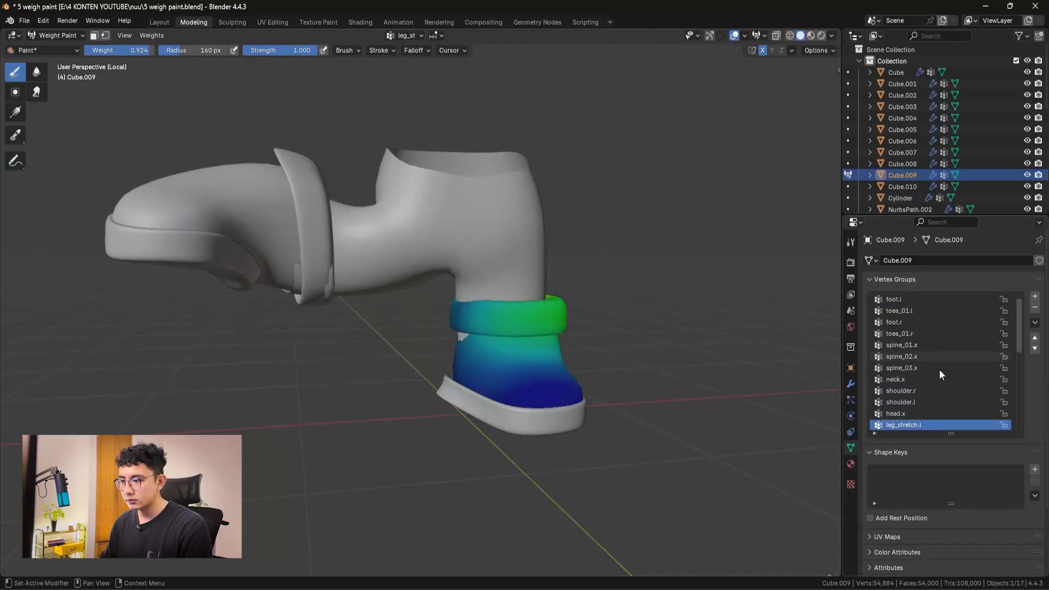
pyautogui.keyDown('ctrl'); pyautogui.scroll(-11, 939, 369); pyautogui.keyUp('ctrl')
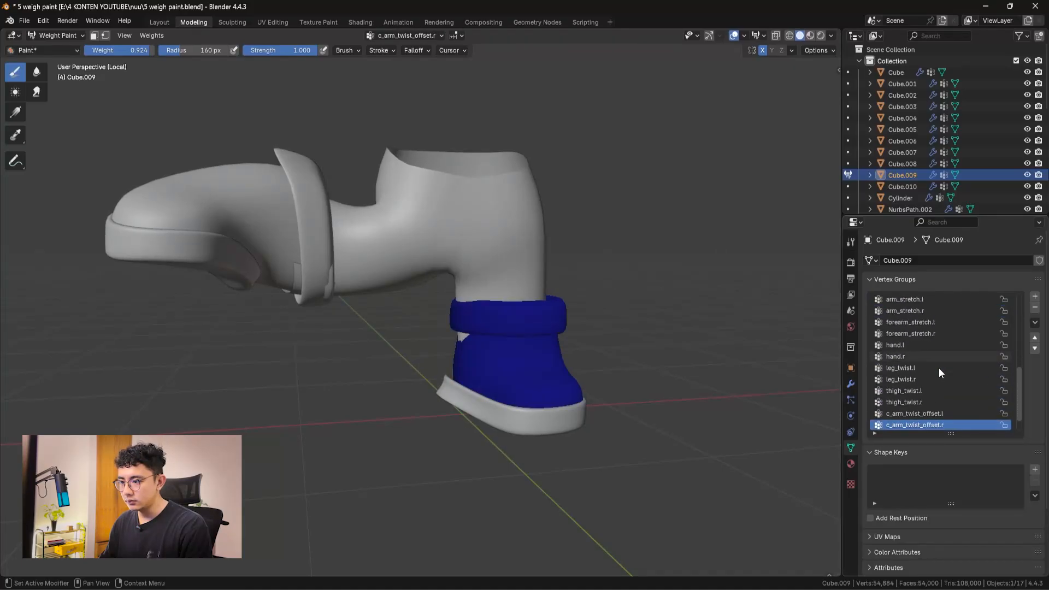
# - Leave the boot's weight painting and put the left sole, Cube.010, in Weight Paint mode
pyautogui.moveTo(470, 352); pyautogui.dragTo(609, 407, button='middle')
pyautogui.click(476, 411)
pyautogui.keyDown('shift'); pyautogui.moveTo(482, 412); pyautogui.dragTo(479, 373, button='middle'); pyautogui.keyUp('shift')
pyautogui.scroll(2, 524, 393)
pyautogui.click(529, 395)
pyautogui.hotkey('ctrl', 'Tab')
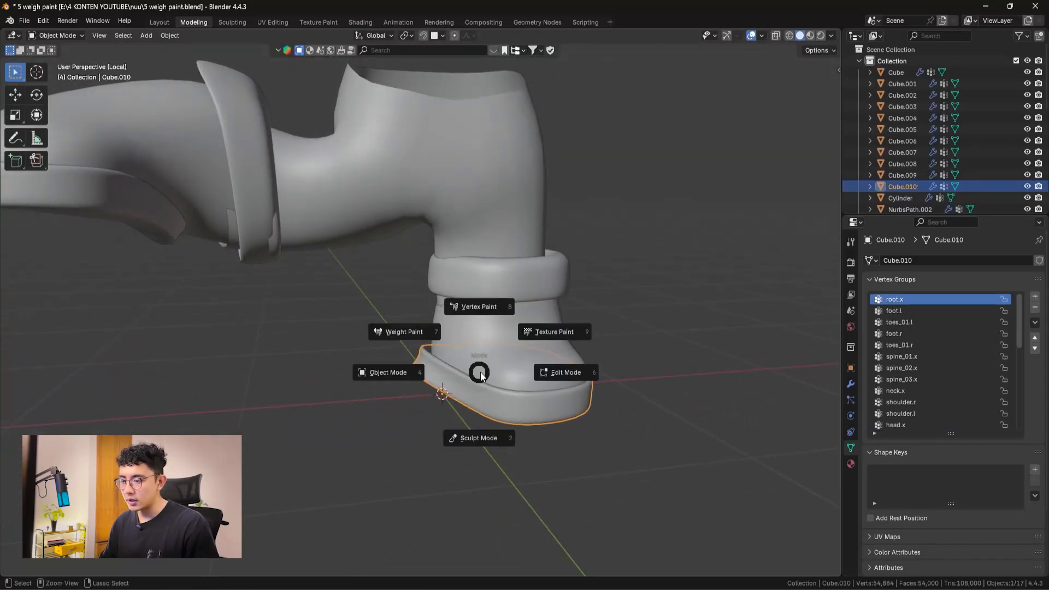
pyautogui.click(407, 330)
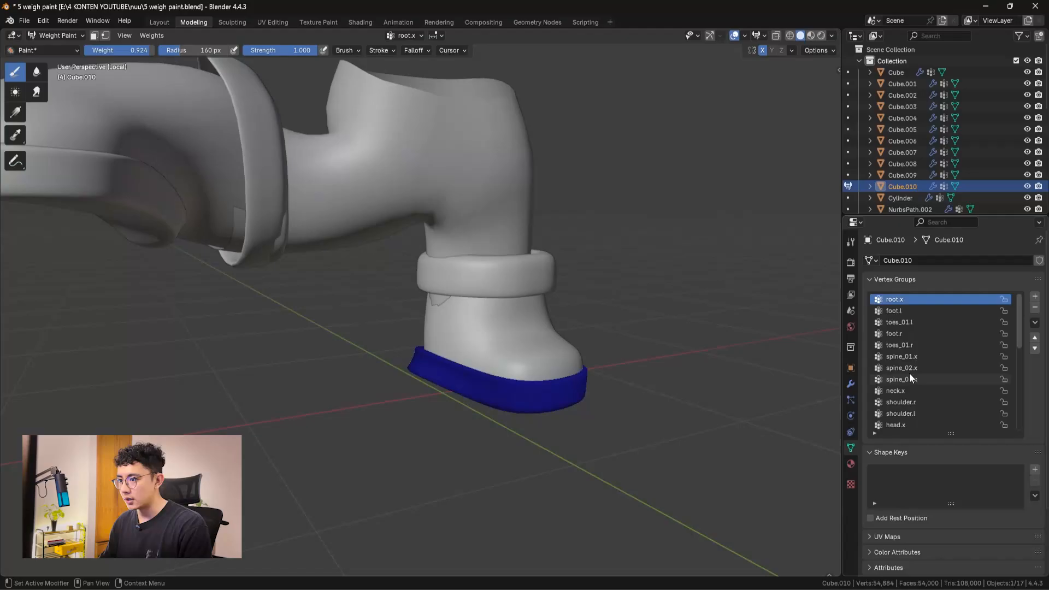
# - Make foot.l the sole's active group and paint weight 0.924 around the entire left sole
pyautogui.keyDown('ctrl'); pyautogui.scroll(-2, 909, 372); pyautogui.keyUp('ctrl')
pyautogui.keyDown('ctrl'); pyautogui.scroll(1, 910, 373); pyautogui.keyUp('ctrl')
pyautogui.moveTo(493, 367); pyautogui.dragTo(531, 358, button='middle')
pyautogui.moveTo(437, 364); pyautogui.dragTo(443, 381)
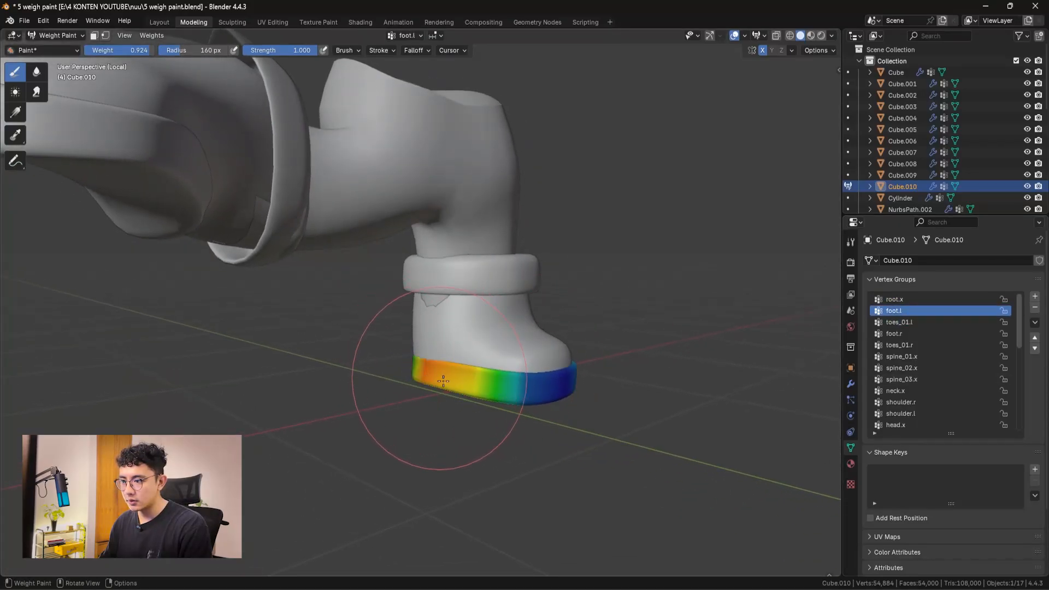
pyautogui.moveTo(401, 372); pyautogui.dragTo(381, 365, button='middle')
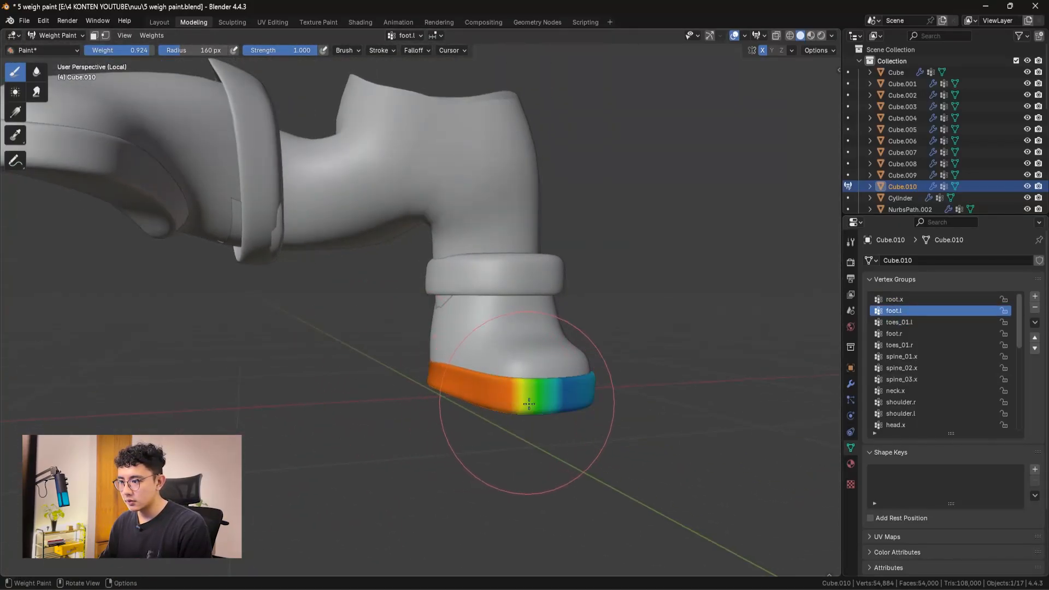
pyautogui.moveTo(529, 403); pyautogui.dragTo(414, 393, button='middle')
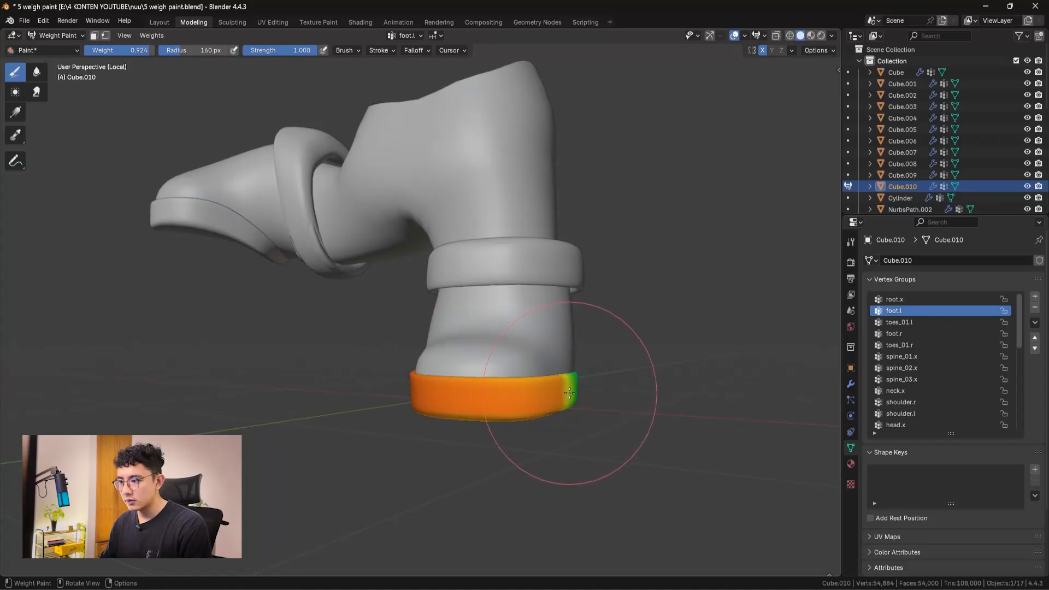
pyautogui.moveTo(569, 393); pyautogui.dragTo(449, 378, button='middle')
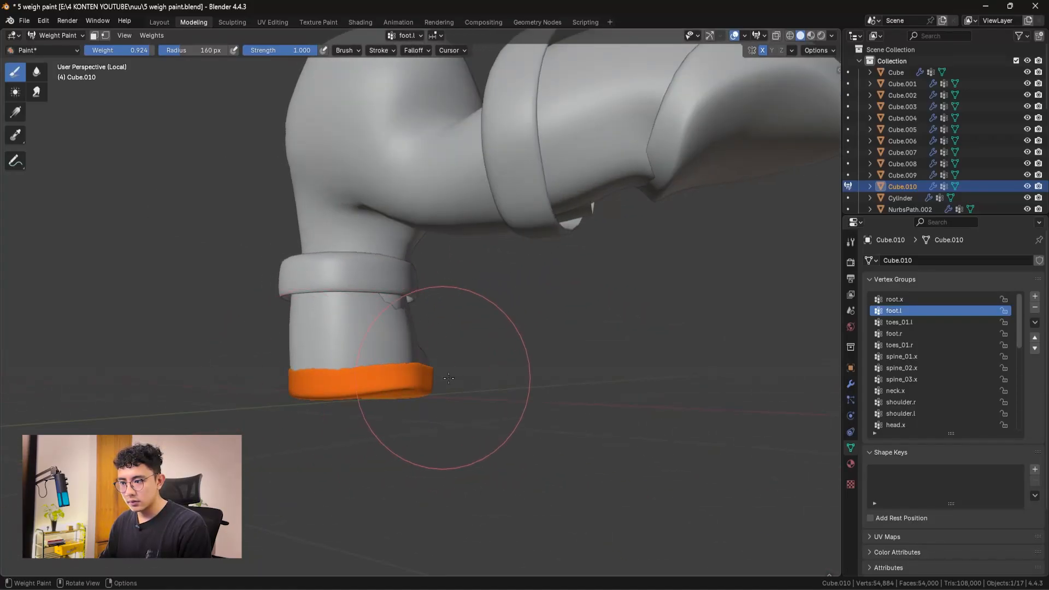
pyautogui.moveTo(530, 378); pyautogui.dragTo(432, 412, button='middle')
# - Make toes_01.r the sole's active group, set the brush weight to 0 and erase its influence on the left sole
pyautogui.keyDown('ctrl'); pyautogui.scroll(-1, 930, 388); pyautogui.keyUp('ctrl')
pyautogui.moveTo(549, 363); pyautogui.dragTo(588, 373, button='middle')
pyautogui.moveTo(668, 412); pyautogui.dragTo(697, 390, button='middle')
pyautogui.keyDown('ctrl'); pyautogui.scroll(-1, 910, 383); pyautogui.keyUp('ctrl')
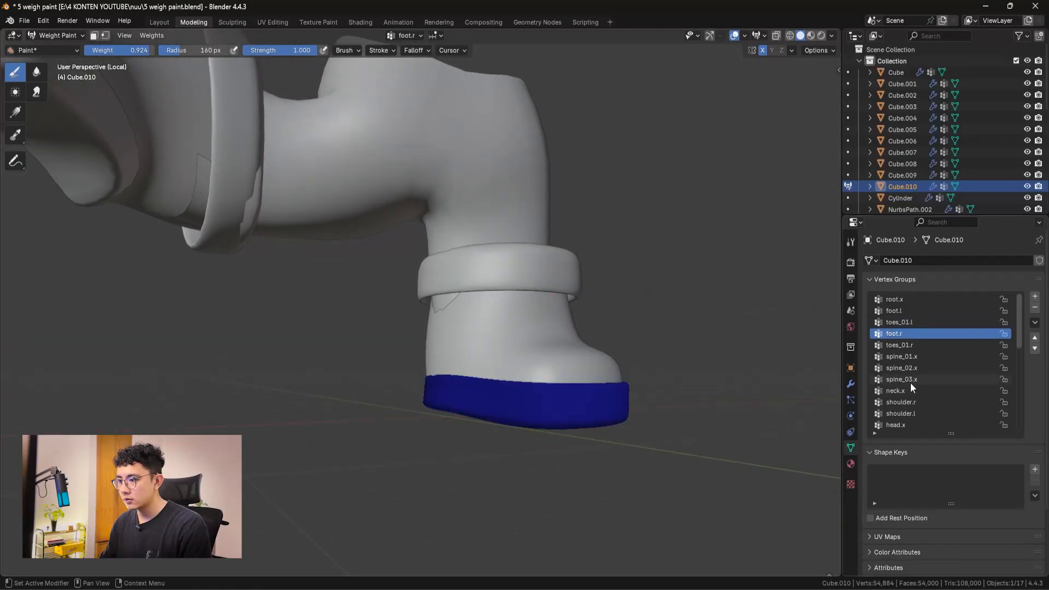
pyautogui.keyDown('ctrl'); pyautogui.scroll(-1, 910, 382); pyautogui.keyUp('ctrl')
pyautogui.moveTo(538, 402); pyautogui.dragTo(624, 401, button='middle')
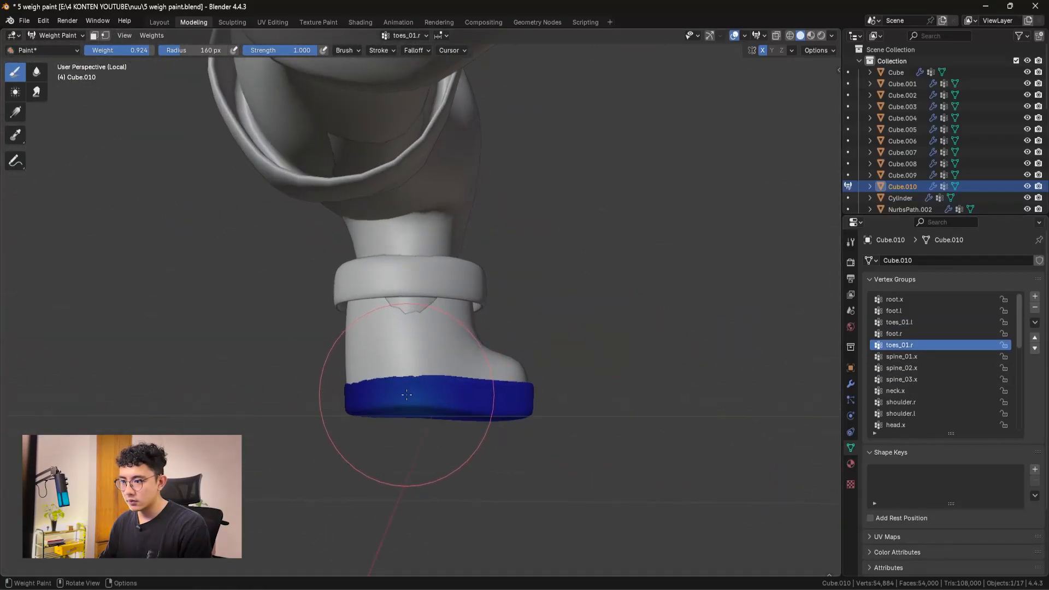
pyautogui.moveTo(407, 394)
pyautogui.mouseDown(button='middle')
pyautogui.moveTo(499, 404)
pyautogui.moveTo(436, 396)
pyautogui.mouseUp(button='middle')
pyautogui.moveTo(152, 74); pyautogui.dragTo(151, 63, button='middle')
pyautogui.moveTo(144, 50); pyautogui.dragTo(85, 51)
pyautogui.moveTo(459, 284); pyautogui.dragTo(403, 270, button='middle')
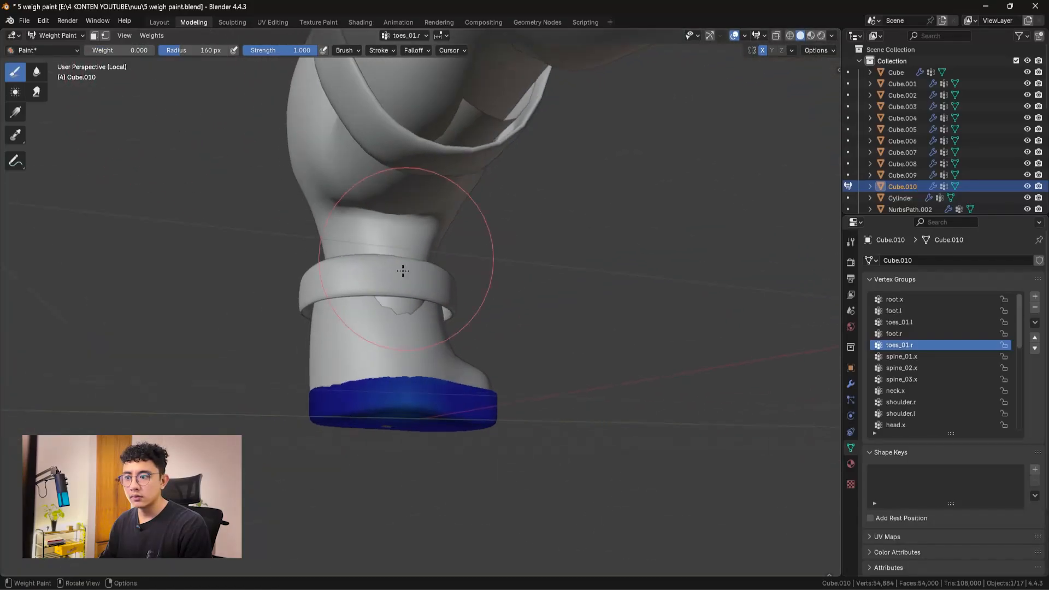
pyautogui.moveTo(463, 402); pyautogui.dragTo(269, 389, button='middle')
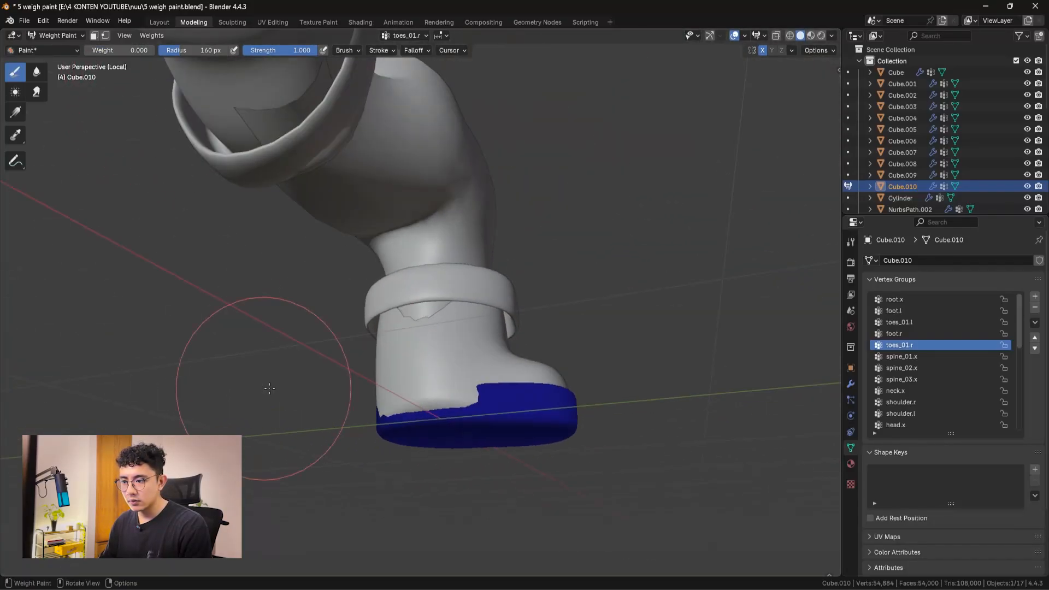
# - Return to Object Mode, select the left boot, Cube.009, and put it back in Weight Paint mode
pyautogui.moveTo(468, 403); pyautogui.dragTo(431, 449, button='middle')
pyautogui.scroll(-2, 470, 418)
pyautogui.hotkey('ctrl', 'Tab')
pyautogui.click(369, 454)
pyautogui.click(428, 350)
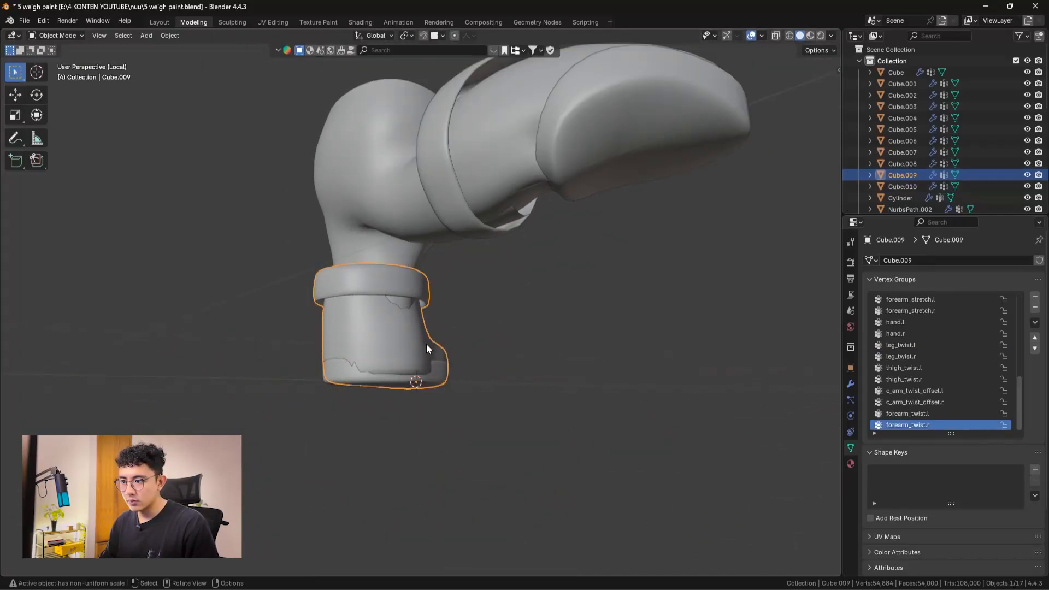
pyautogui.moveTo(428, 350); pyautogui.dragTo(476, 387, button='middle')
pyautogui.hotkey('ctrl', 'Tab')
pyautogui.click(404, 343)
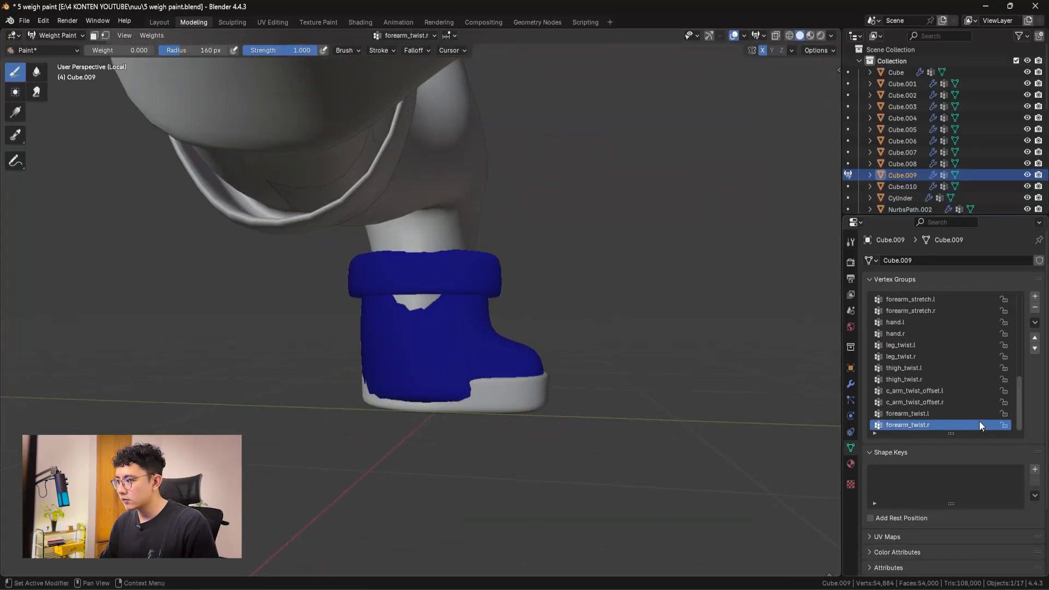
# - Examine the left boot's leg_twist, thigh_twist and c_arm_twist_offset group weights
pyautogui.keyDown('ctrl'); pyautogui.scroll(6, 961, 412); pyautogui.keyUp('ctrl')
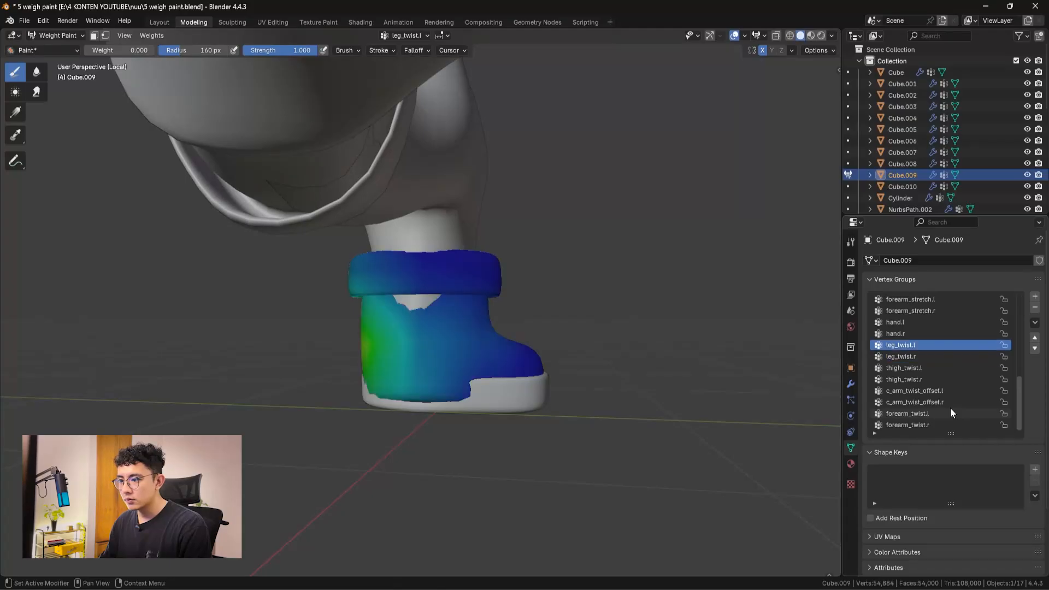
pyautogui.keyDown('ctrl'); pyautogui.scroll(-1, 923, 383); pyautogui.keyUp('ctrl')
pyautogui.keyDown('ctrl'); pyautogui.scroll(1, 935, 380); pyautogui.keyUp('ctrl')
pyautogui.moveTo(552, 374); pyautogui.dragTo(524, 359, button='middle')
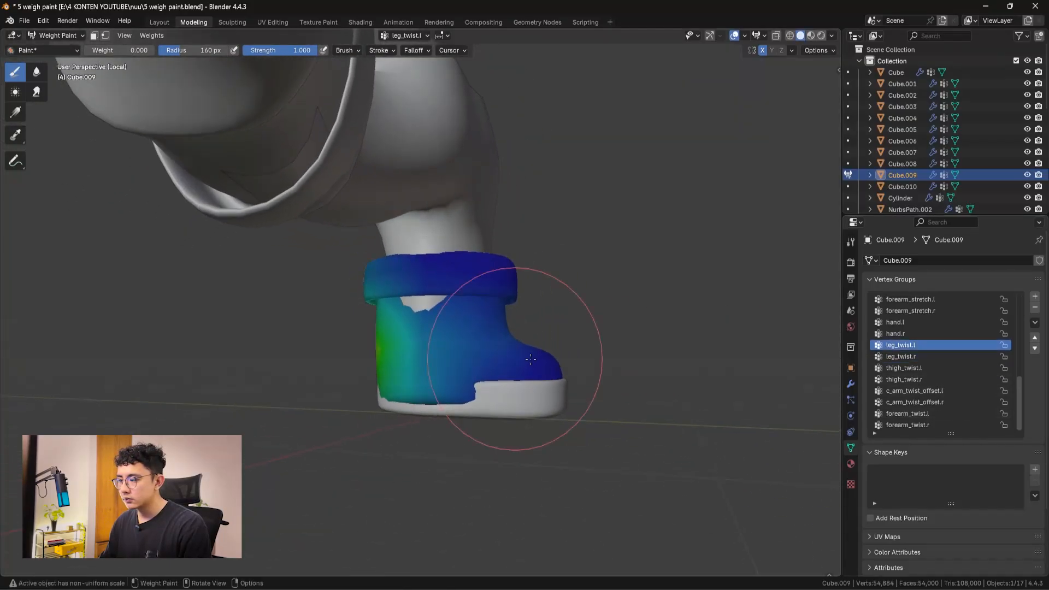
pyautogui.keyDown('ctrl'); pyautogui.scroll(-7, 953, 355); pyautogui.keyUp('ctrl')
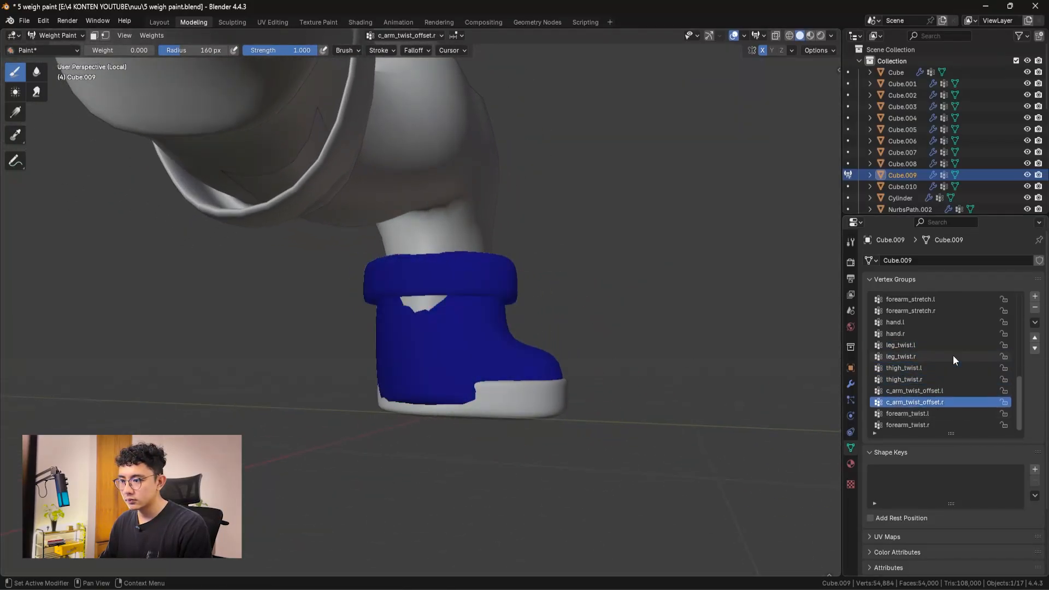
# - Make toes_01.r the left boot's active group and erase its influence on the boot with brush weight 0
pyautogui.keyDown('ctrl'); pyautogui.scroll(20, 956, 355); pyautogui.keyUp('ctrl')
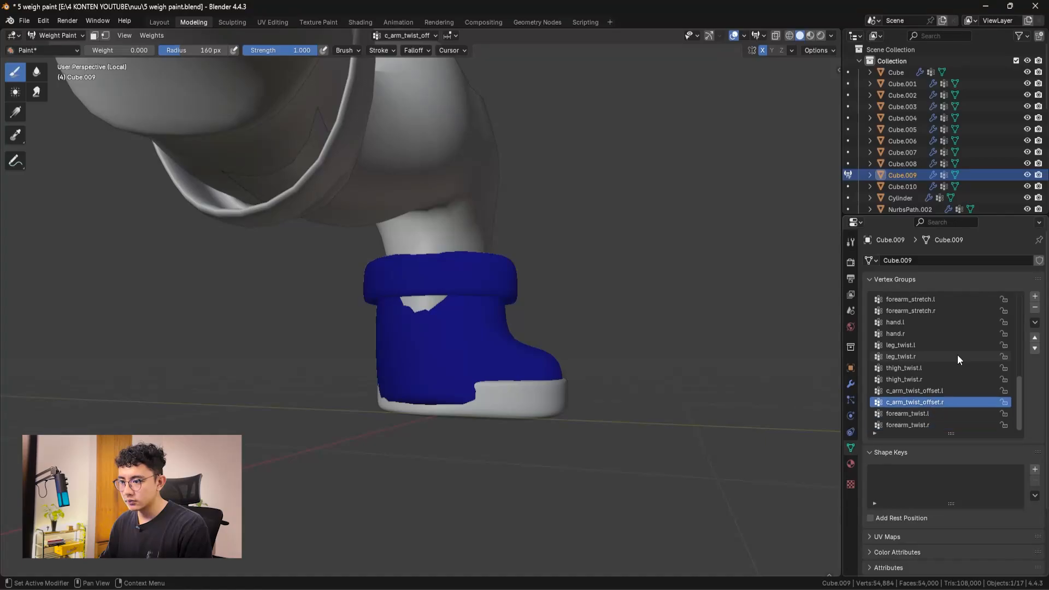
pyautogui.keyDown('ctrl'); pyautogui.scroll(-3, 958, 354); pyautogui.keyUp('ctrl')
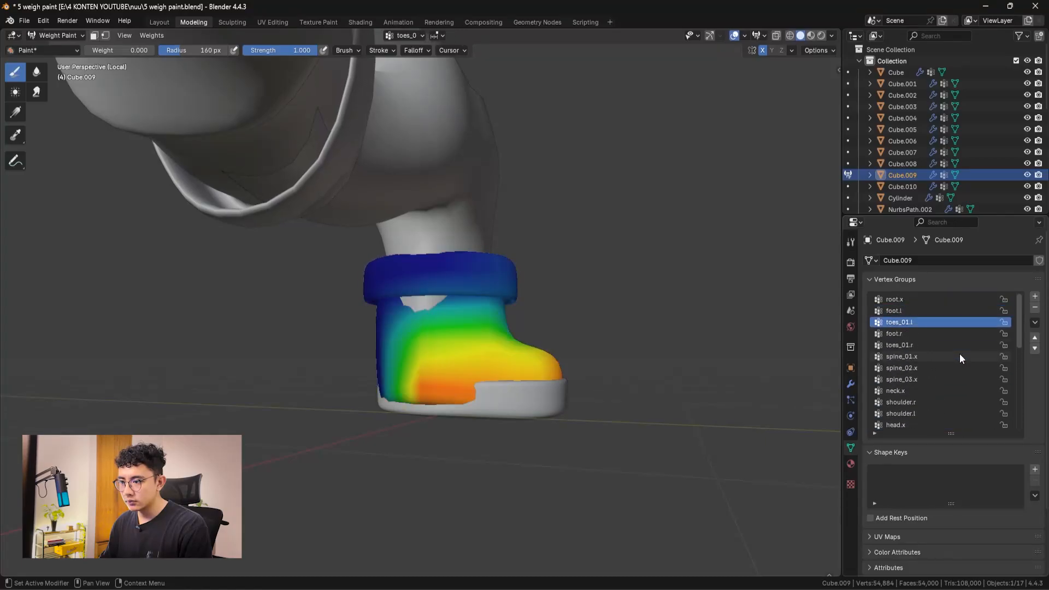
pyautogui.keyDown('ctrl'); pyautogui.scroll(1, 960, 353); pyautogui.keyUp('ctrl')
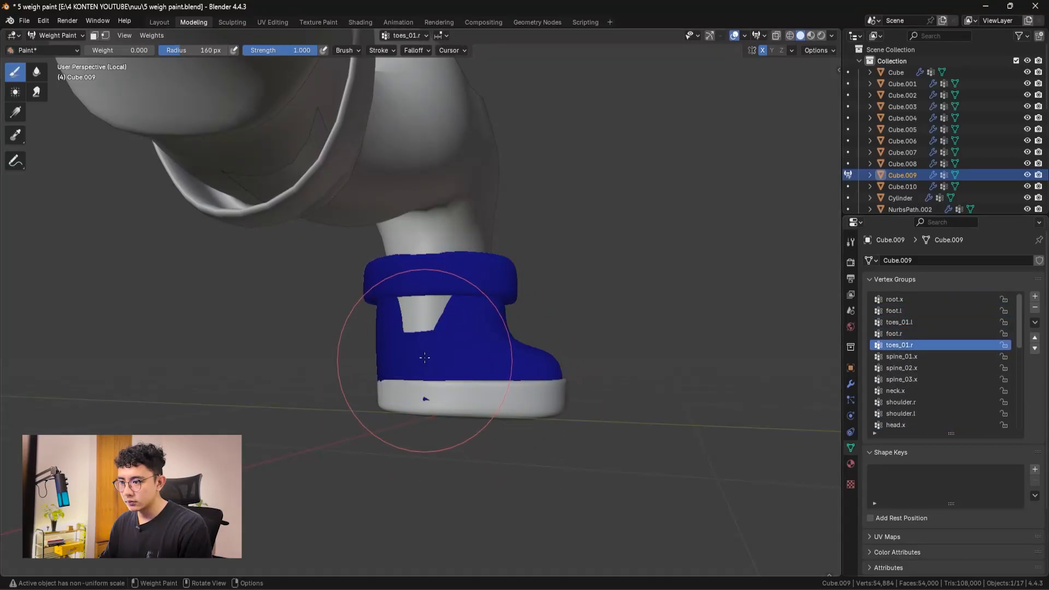
pyautogui.moveTo(422, 375); pyautogui.dragTo(465, 347, button='middle')
pyautogui.moveTo(365, 401)
pyautogui.mouseDown(button='middle')
pyautogui.moveTo(448, 377)
pyautogui.moveTo(524, 379)
pyautogui.mouseUp(button='middle')
# - Return the boot to Object Mode and put the trousers, Cube.008, in Weight Paint mode
pyautogui.keyDown('ctrl'); pyautogui.scroll(4, 936, 346); pyautogui.keyUp('ctrl')
pyautogui.hotkey('ctrl', 'Tab')
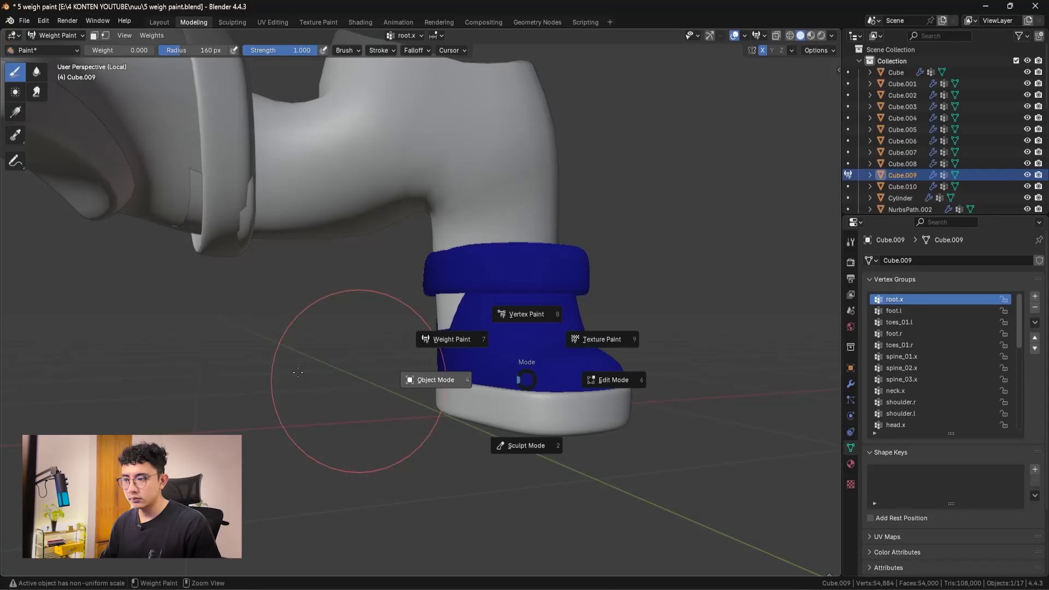
pyautogui.click(396, 379)
pyautogui.click(441, 206)
pyautogui.hotkey('ctrl', 'Tab')
pyautogui.click(349, 154)
# - Reduce the weight brush's radius to 123 px for the trouser area poking through the left boot
pyautogui.moveTo(452, 229); pyautogui.dragTo(500, 326, button='middle')
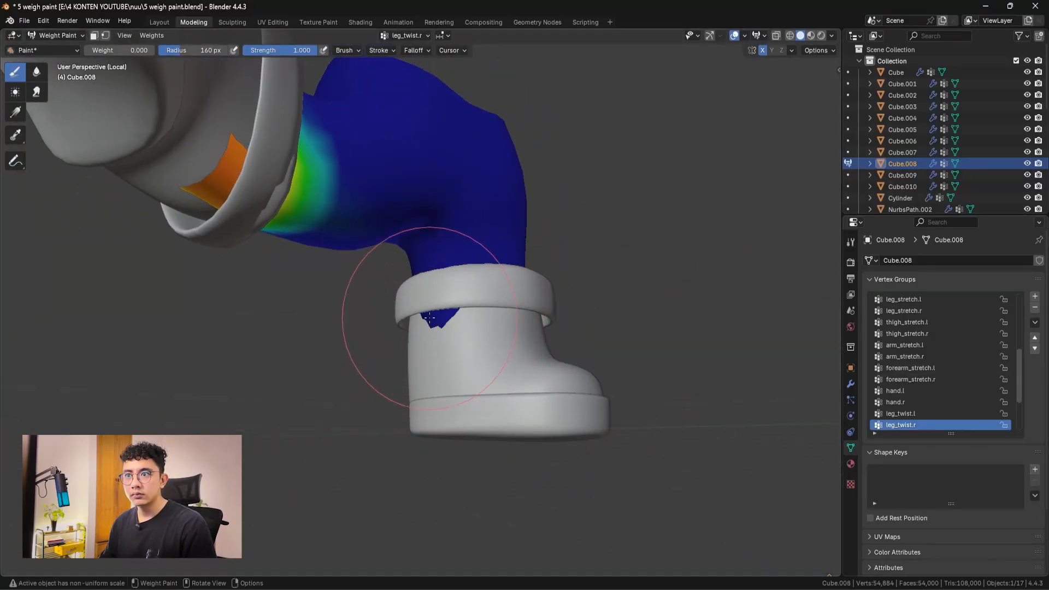
pyautogui.moveTo(449, 325); pyautogui.dragTo(455, 324, button='middle')
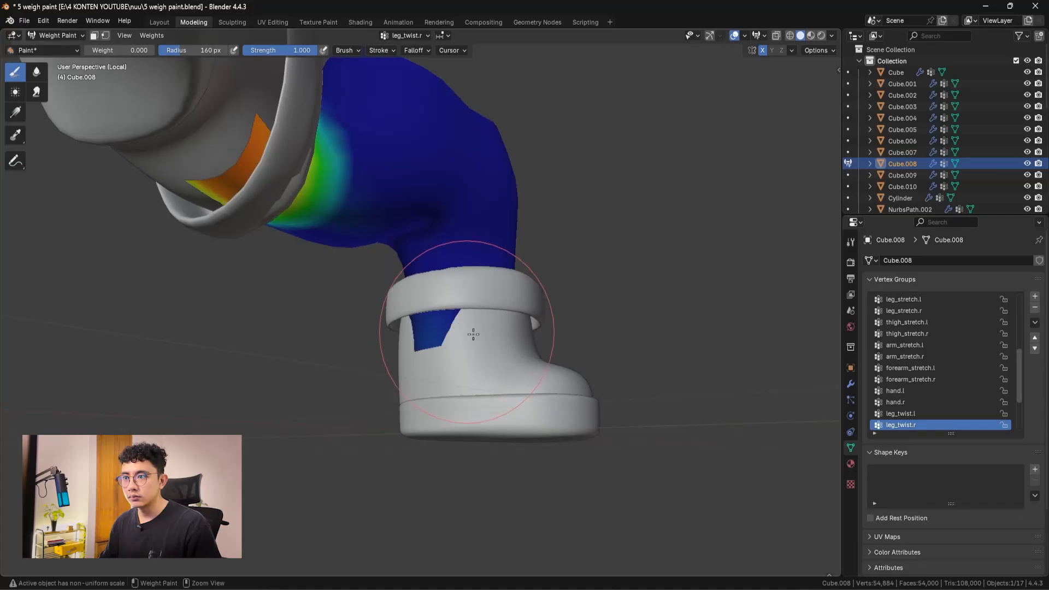
pyautogui.press('f')
pyautogui.click(438, 324)
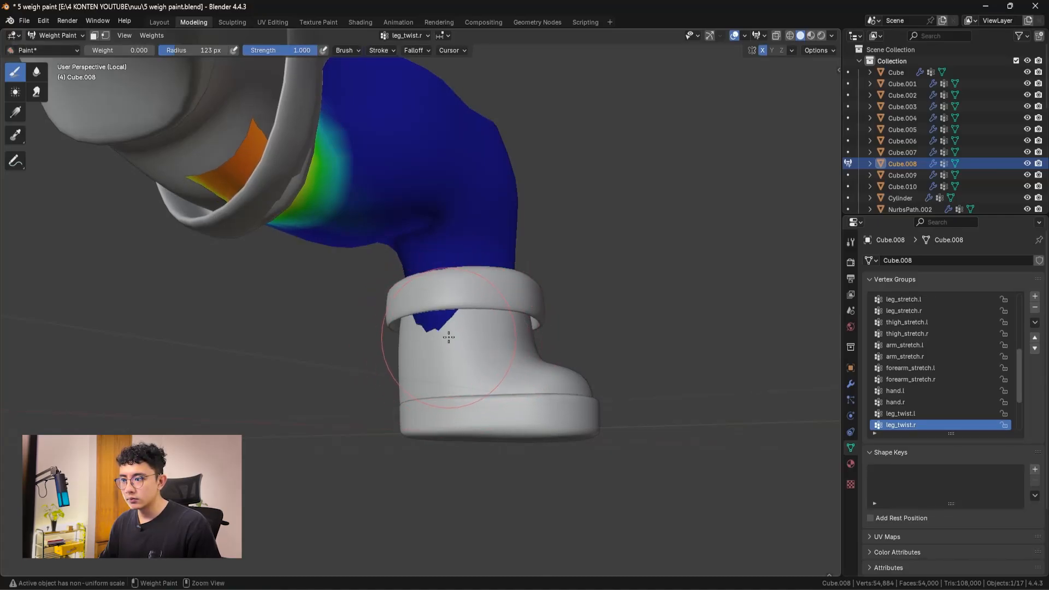
# - Examine the trousers' weights in the vertex groups from leg_twist.r back through thigh_stretch.r and shoulder.l
pyautogui.keyDown('ctrl'); pyautogui.scroll(-5, 938, 354); pyautogui.keyUp('ctrl')
pyautogui.keyDown('ctrl'); pyautogui.scroll(13, 947, 352); pyautogui.keyUp('ctrl')
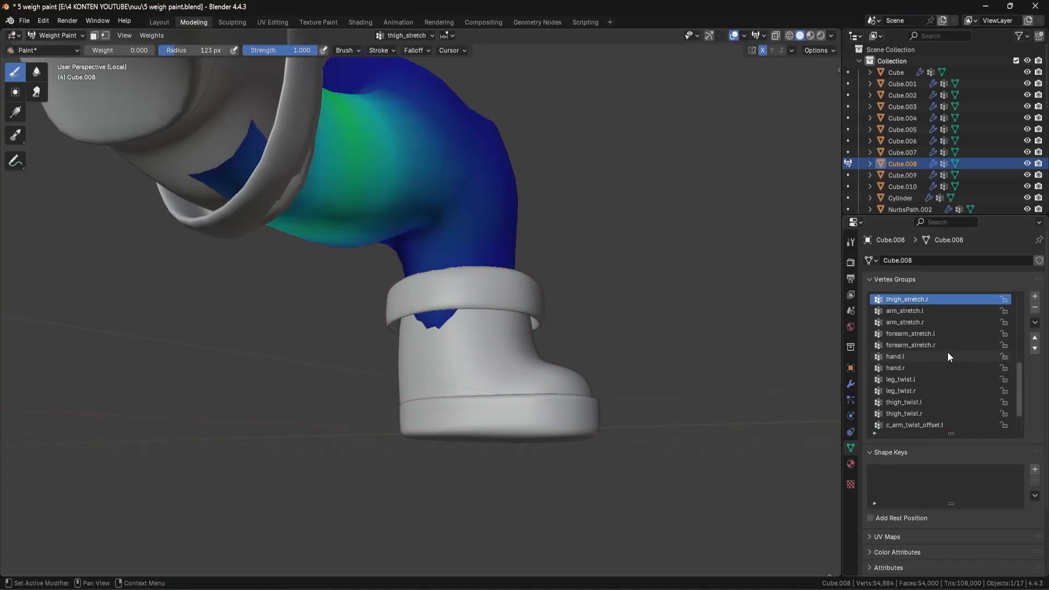
pyautogui.keyDown('ctrl'); pyautogui.scroll(7, 948, 352); pyautogui.keyUp('ctrl')
pyautogui.keyDown('ctrl'); pyautogui.scroll(-4, 948, 352); pyautogui.keyUp('ctrl')
pyautogui.scroll(-2, 628, 349)
pyautogui.moveTo(628, 350); pyautogui.dragTo(754, 372, button='middle')
pyautogui.keyDown('ctrl'); pyautogui.scroll(2, 939, 377); pyautogui.keyUp('ctrl')
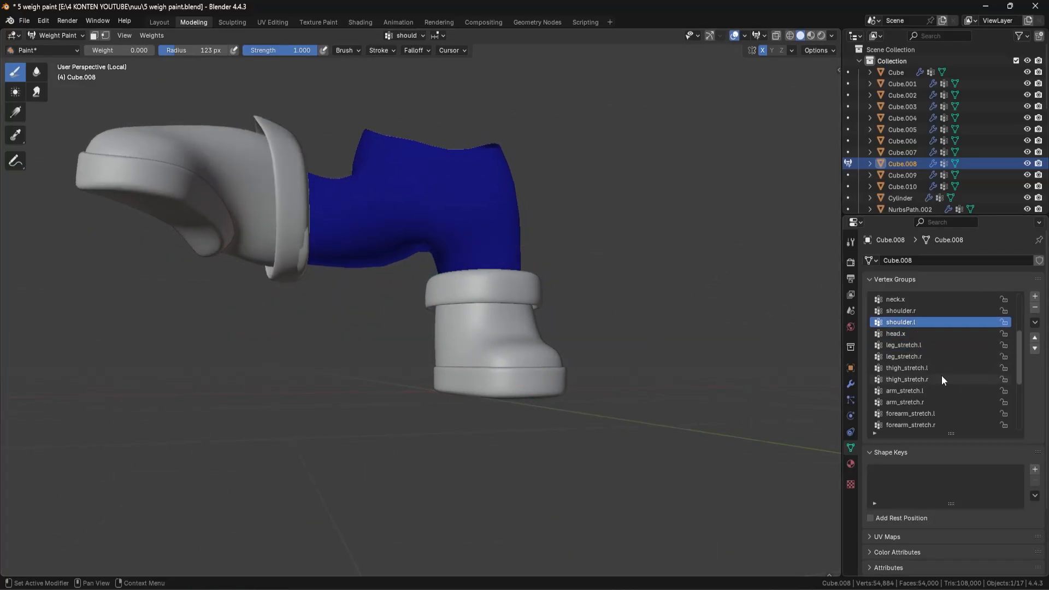
pyautogui.keyDown('ctrl'); pyautogui.scroll(7, 958, 371); pyautogui.keyUp('ctrl')
pyautogui.moveTo(565, 408); pyautogui.dragTo(445, 351, button='middle')
# - Leave the isolated view, put the rig in Pose Mode and return the raised right foot to its rest pose
pyautogui.press('super')
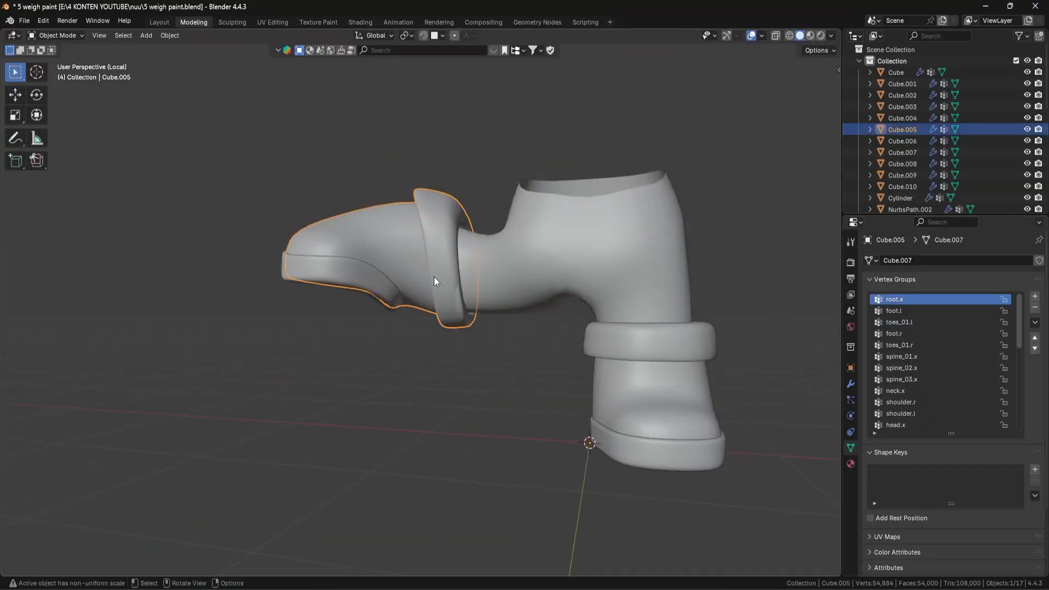
pyautogui.scroll(-3, 568, 313)
pyautogui.click(538, 371)
pyautogui.hotkey('ctrl', 'Tab')
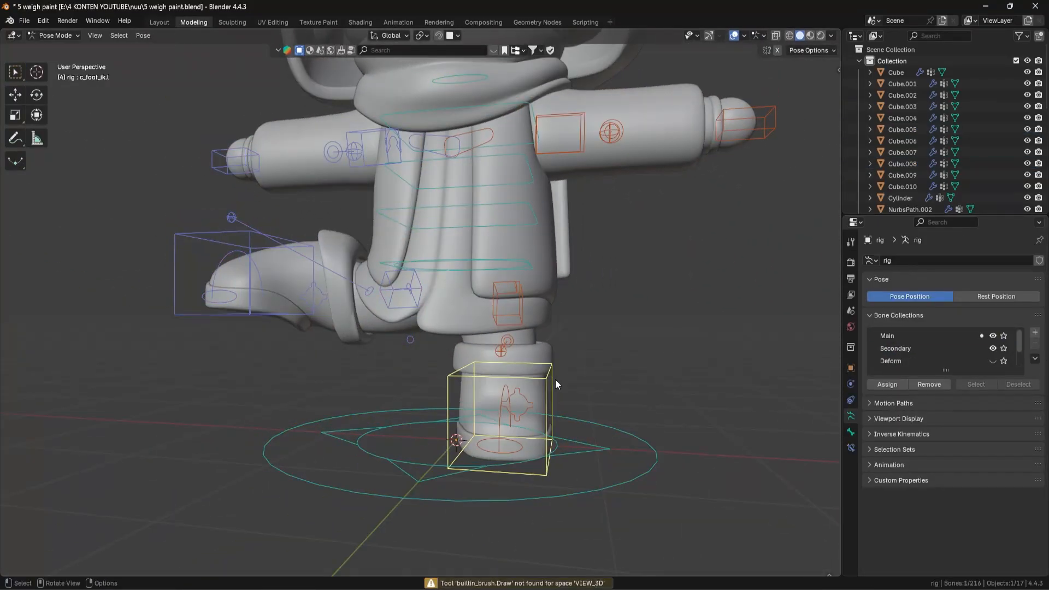
pyautogui.hotkey('ctrl', 'z')
# - Test the left boot's deformation by moving c_foot_ik.l forward and rotating it about 24.8°, and undo the test pose
pyautogui.press('g')
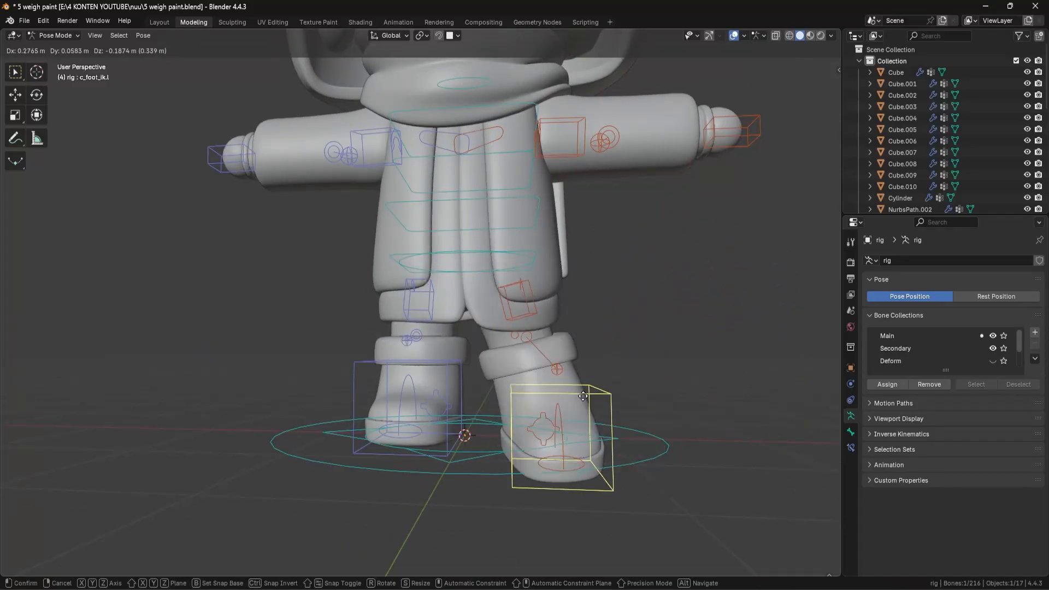
pyautogui.rightClick(583, 396)
pyautogui.press('g')
pyautogui.keyDown('alt'); pyautogui.moveTo(583, 396); pyautogui.dragTo(517, 392, button='middle'); pyautogui.keyUp('alt')
pyautogui.rightClick(358, 382)
pyautogui.press('g')
pyautogui.press('r')
pyautogui.click(377, 388)
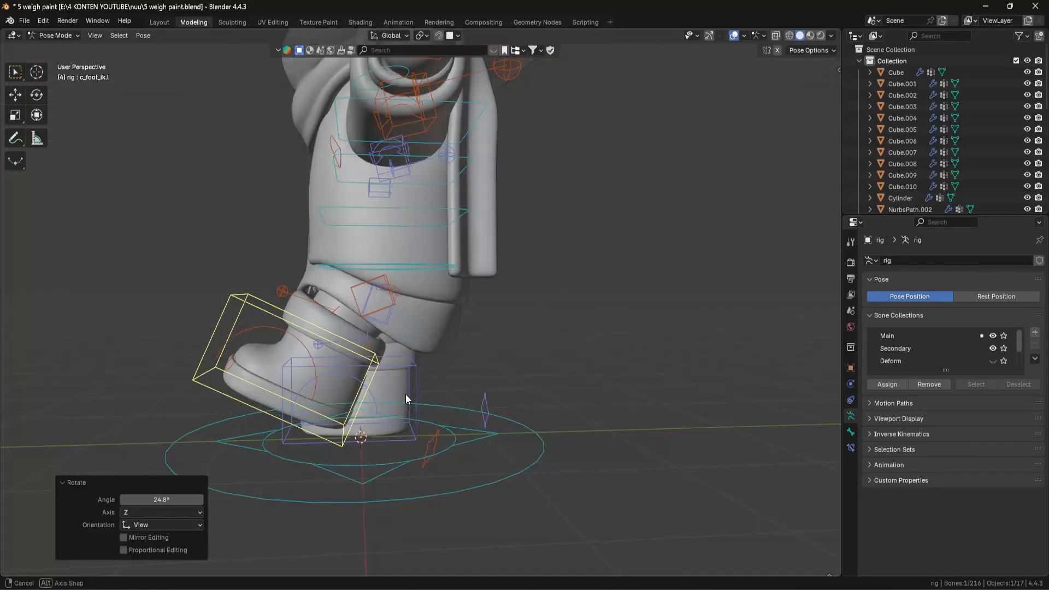
pyautogui.hotkey('ctrl', 'z')
pyautogui.hotkey('ctrl', 'z')
# - Return the rig to Object Mode and deselect it
pyautogui.moveTo(405, 395); pyautogui.dragTo(511, 476, button='middle')
pyautogui.scroll(-2, 546, 393)
pyautogui.hotkey('ctrl', 'Tab')
pyautogui.click(618, 337)
pyautogui.scroll(-4, 547, 357)
pyautogui.scroll(1, 522, 365)
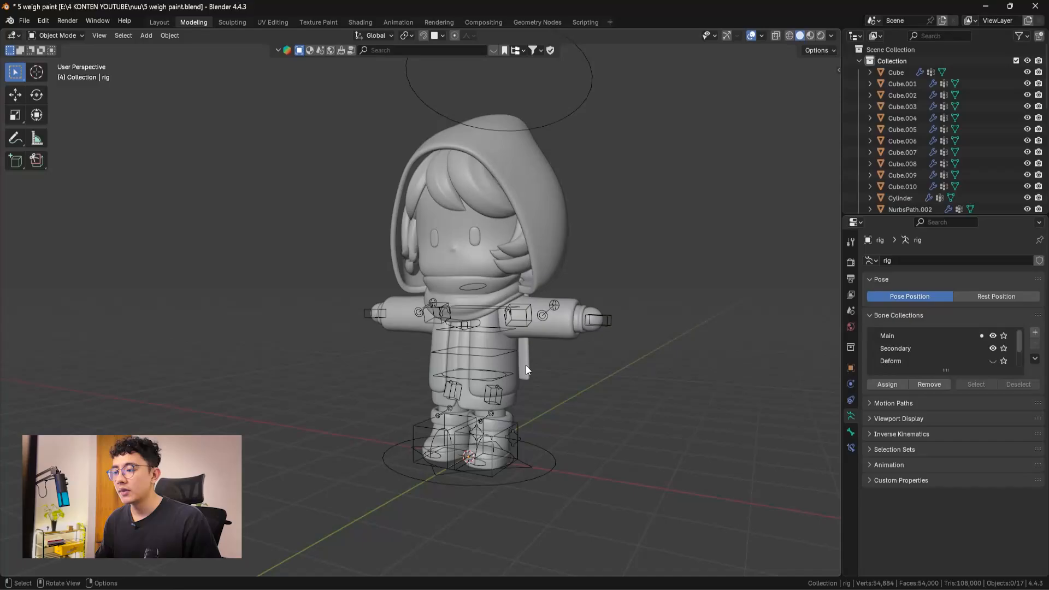
# - Put the rig back in Pose Mode and select the left foot control, c_foot_ik.l
pyautogui.keyDown('shift'); pyautogui.moveTo(526, 365); pyautogui.dragTo(540, 349, button='middle'); pyautogui.keyUp('shift')
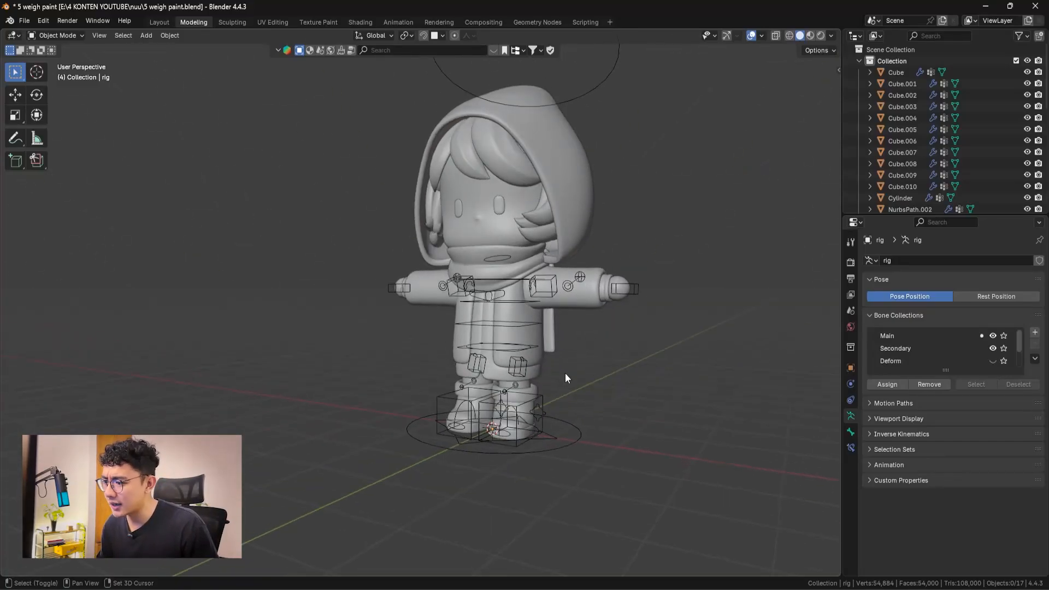
pyautogui.scroll(4, 495, 358)
pyautogui.moveTo(523, 405); pyautogui.dragTo(490, 360, button='middle')
pyautogui.press('`')
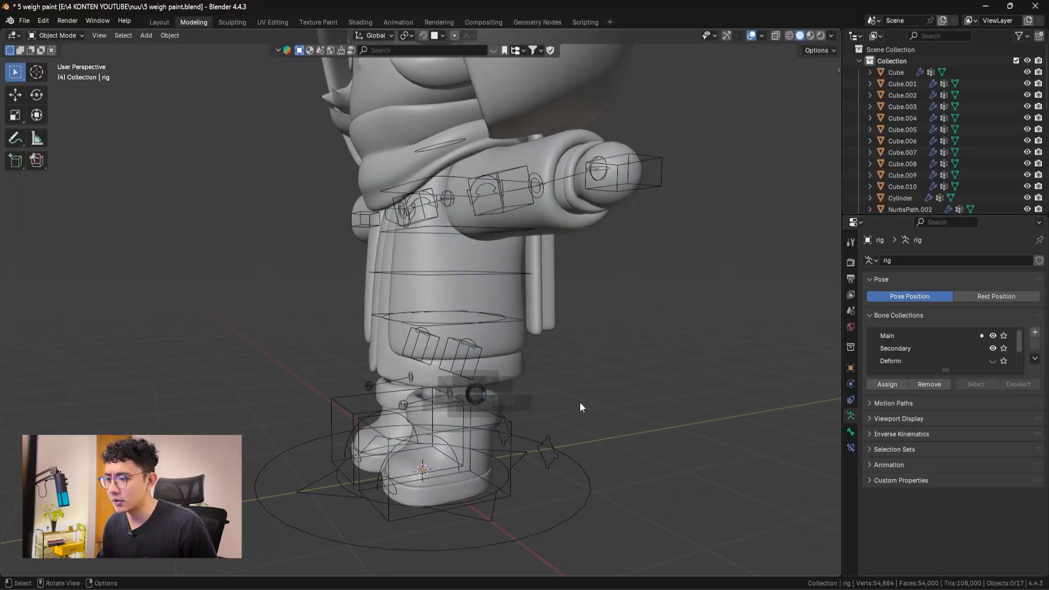
pyautogui.scroll(-2, 595, 397)
pyautogui.scroll(3, 585, 407)
pyautogui.keyDown('shift'); pyautogui.moveTo(571, 422); pyautogui.dragTo(449, 417, button='middle'); pyautogui.keyUp('shift')
pyautogui.click(486, 425)
pyautogui.hotkey('ctrl', 'Tab')
pyautogui.click(448, 418)
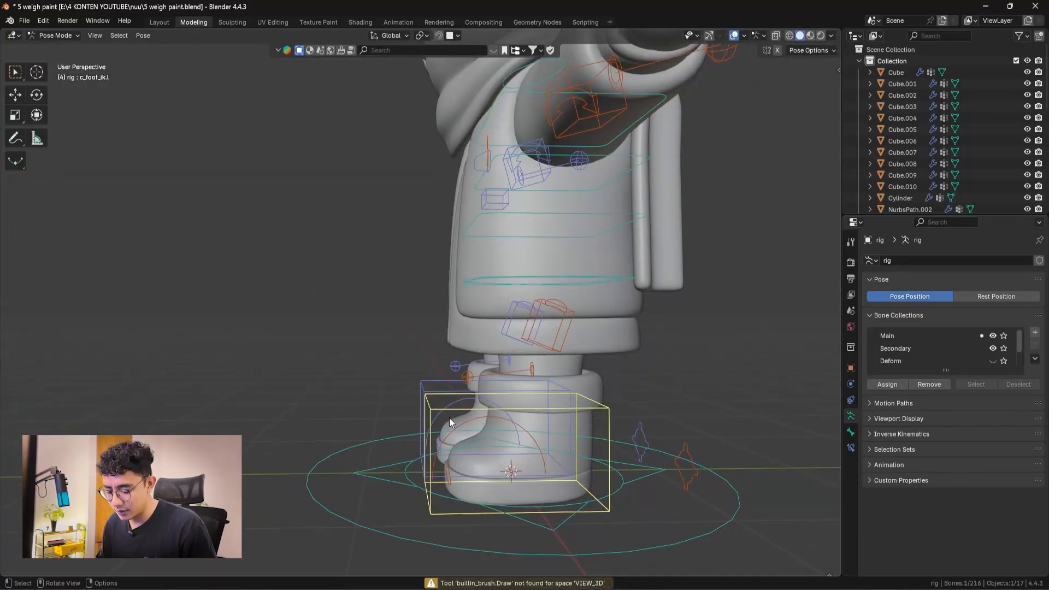
# - Move c_foot_ik.l forward and up and rotate it to pose the left leg in a step with the toe raised
pyautogui.press('g')
pyautogui.click(394, 382)
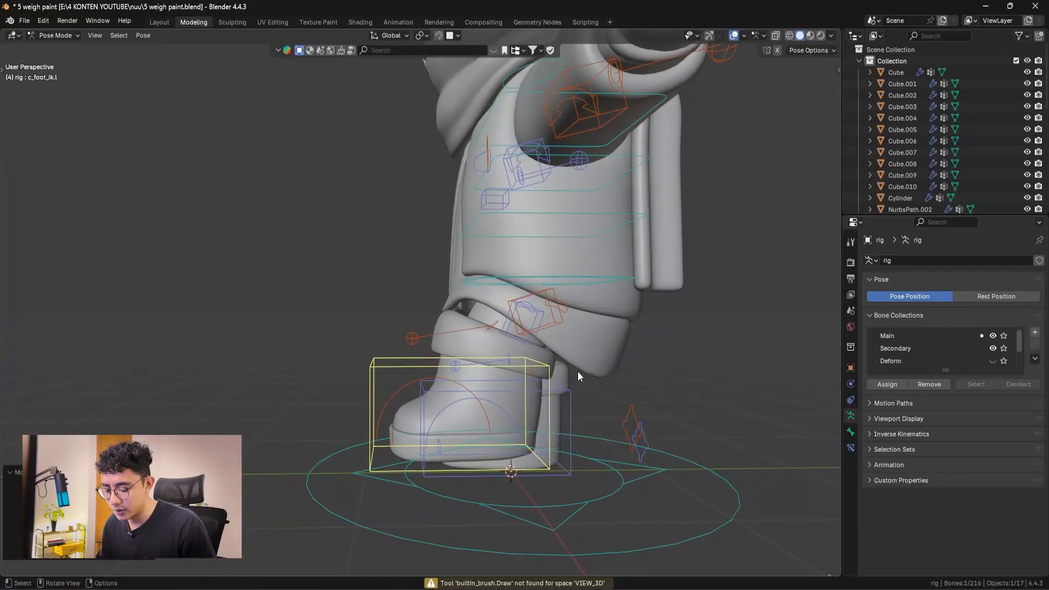
pyautogui.press('g')
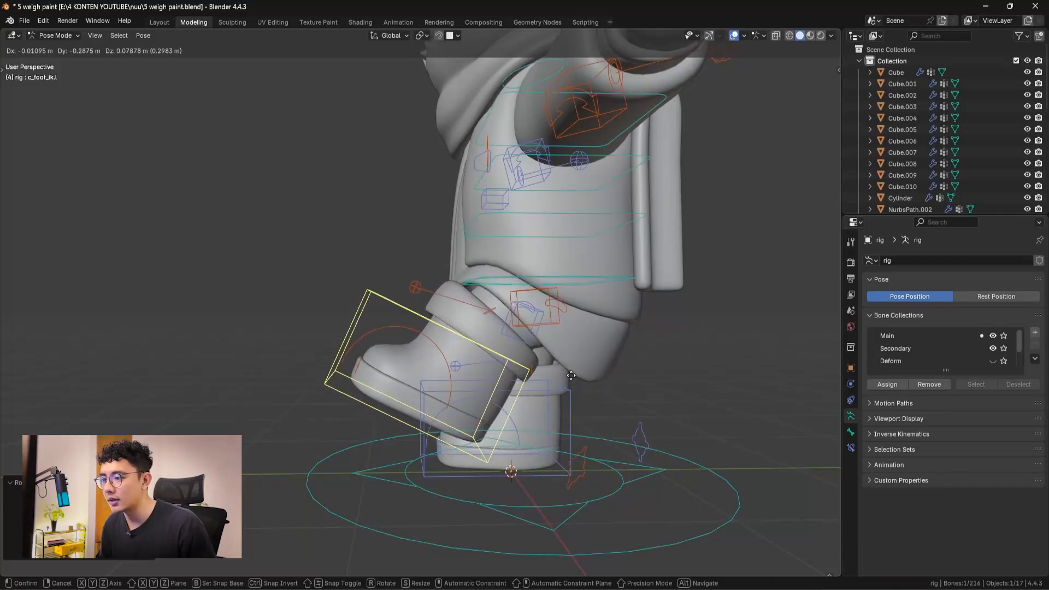
pyautogui.click(610, 348)
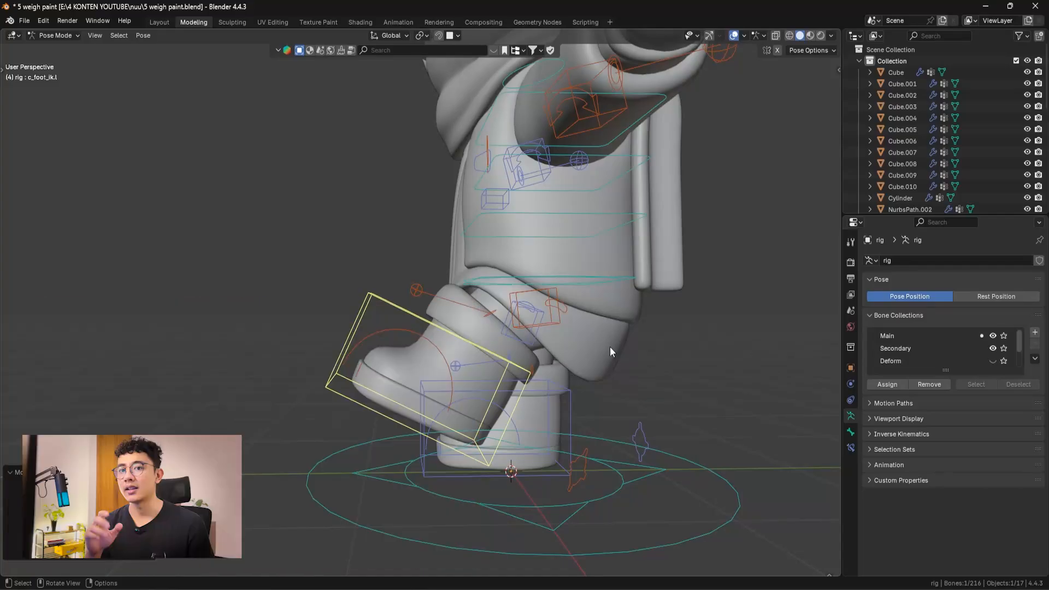
pyautogui.press('r')
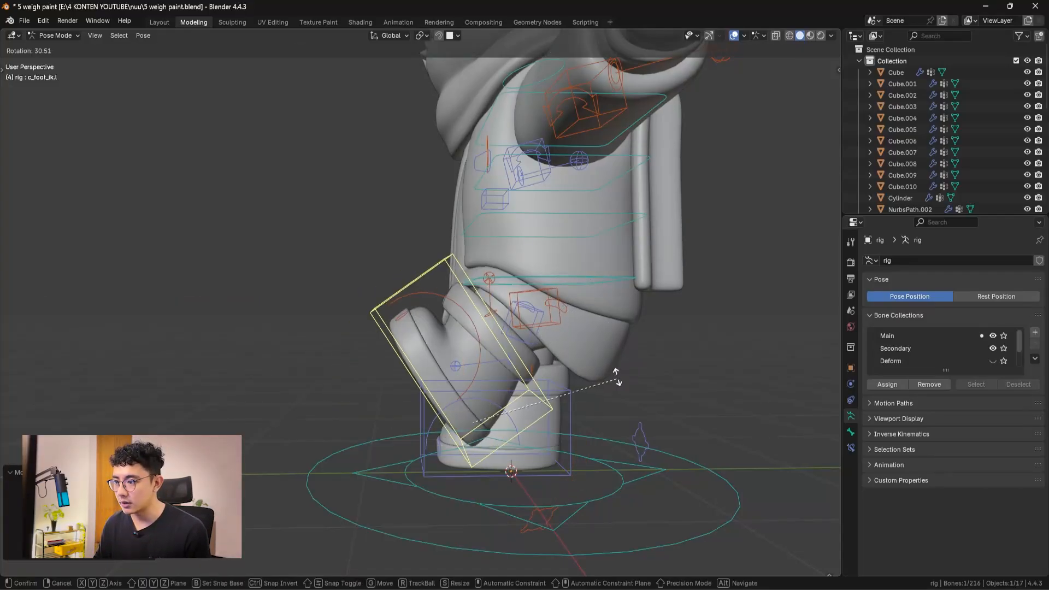
pyautogui.click(584, 296)
# - Try moving the right hand control, c_hand_ik.r, to check how the right arm bends
pyautogui.moveTo(553, 362); pyautogui.dragTo(650, 377, button='middle')
pyautogui.click(468, 392)
pyautogui.keyDown('shift'); pyautogui.moveTo(475, 392); pyautogui.dragTo(437, 481, button='middle'); pyautogui.keyUp('shift')
pyautogui.moveTo(459, 440); pyautogui.dragTo(467, 418, button='middle')
pyautogui.press('g')
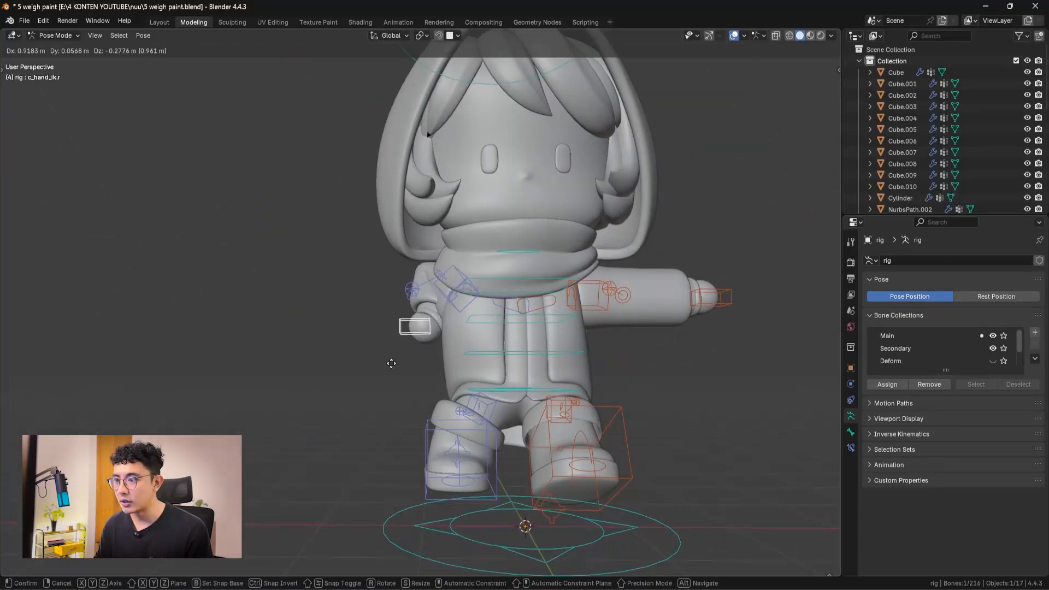
pyautogui.rightClick(348, 364)
pyautogui.moveTo(355, 348); pyautogui.dragTo(432, 371, button='middle')
pyautogui.press('g')
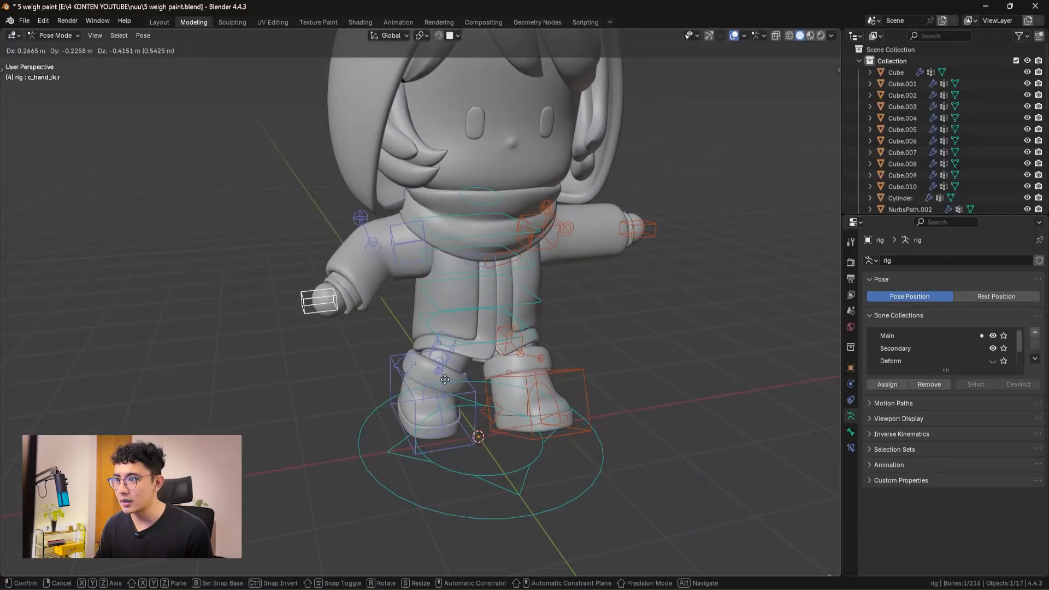
pyautogui.rightClick(446, 378)
# - Move c_hand_ik.r down and toward the body to lower the right arm from its T-pose
pyautogui.keyDown('shift'); pyautogui.moveTo(448, 228); pyautogui.dragTo(400, 184, button='middle'); pyautogui.keyUp('shift')
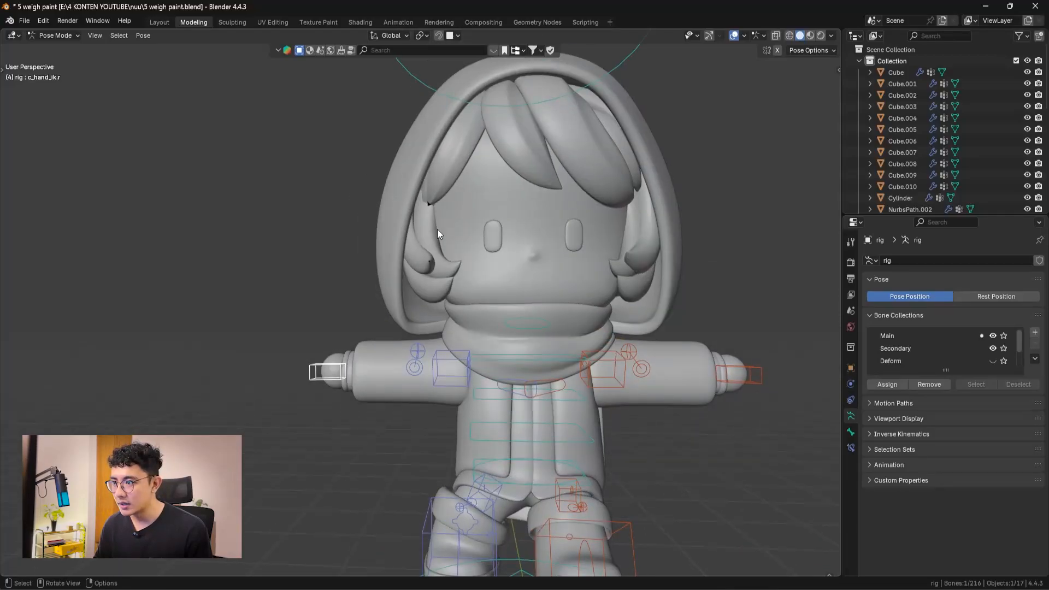
pyautogui.press('g')
pyautogui.click(471, 445)
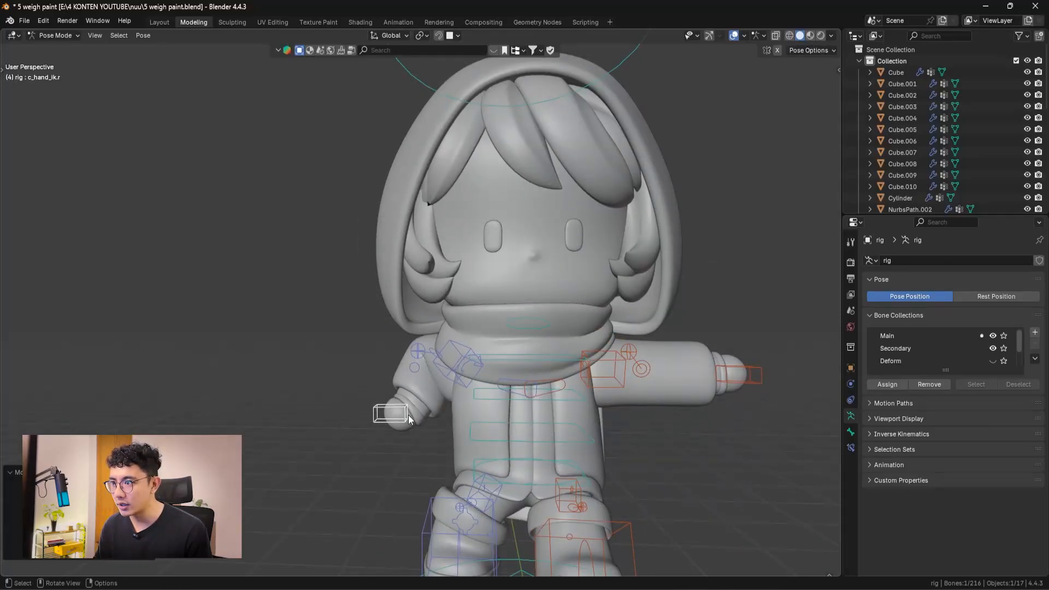
pyautogui.press('g')
pyautogui.rightClick(377, 377)
pyautogui.press('g')
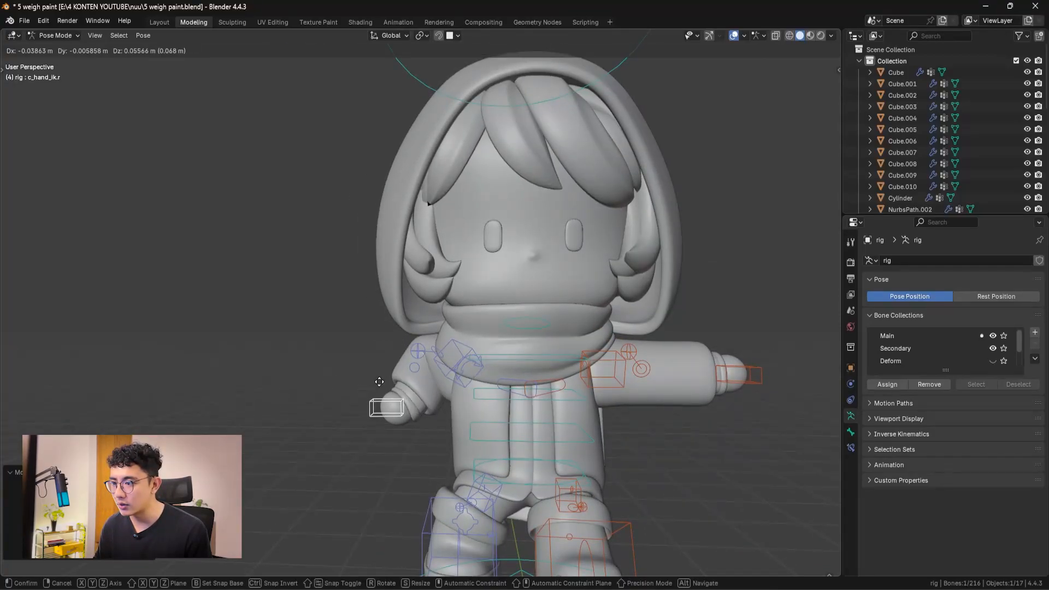
pyautogui.click(376, 407)
# - Lower the left arm with c_hand_ik.l and rotate that control so the left hand points down
pyautogui.press('g')
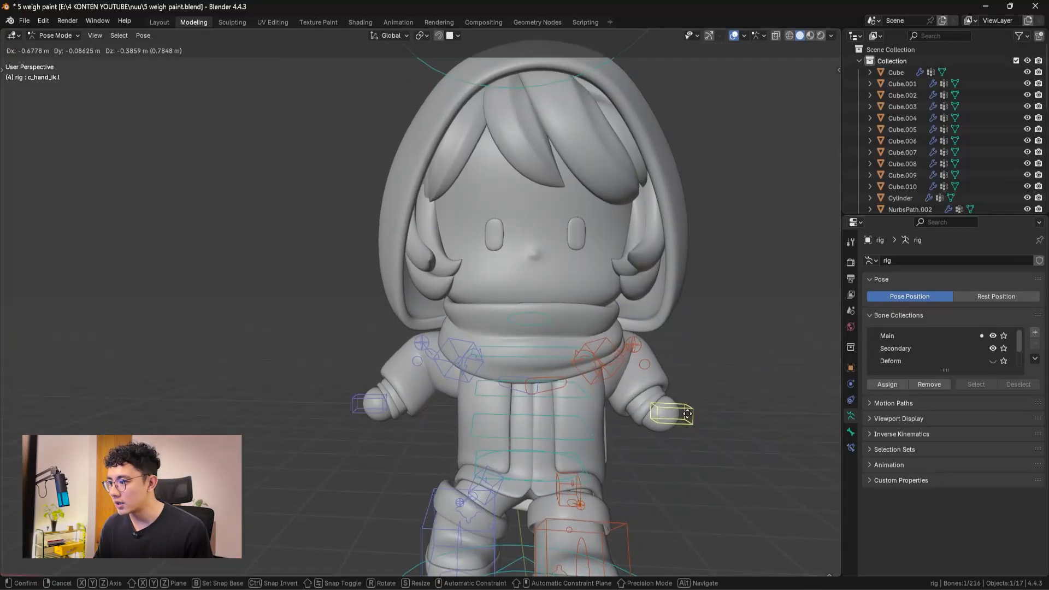
pyautogui.click(720, 400)
pyautogui.press('r')
pyautogui.click(719, 433)
# - Rotate c_hand_ik.r so the right hand points down beside the body
pyautogui.click(360, 398)
pyautogui.press('r')
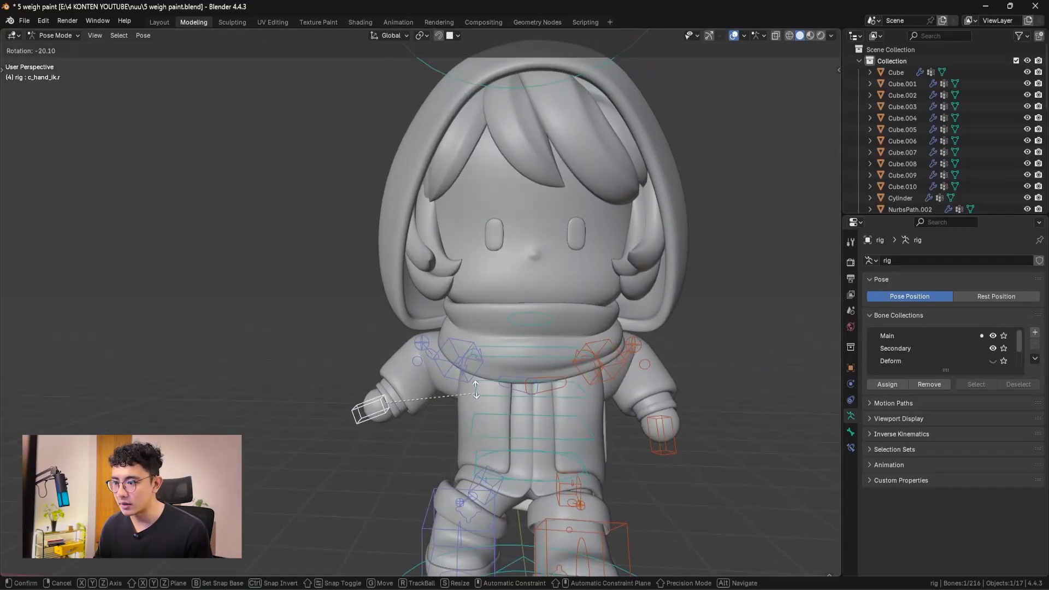
pyautogui.click(372, 437)
pyautogui.press('g')
# - Rotate the head control, c_head.x, to tilt the head and hood
pyautogui.press('r')
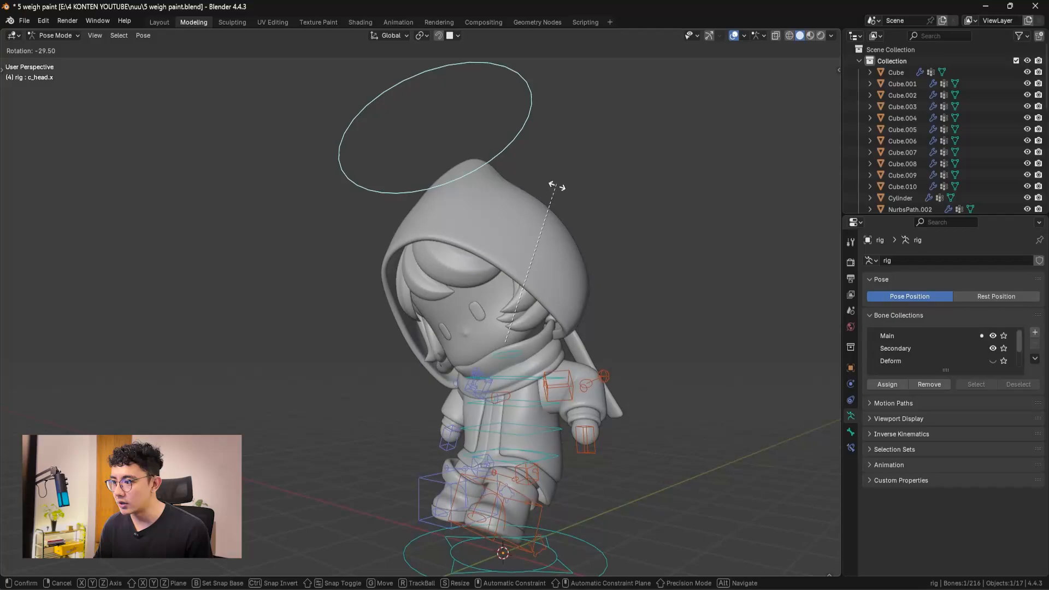
pyautogui.click(592, 218)
pyautogui.moveTo(592, 218); pyautogui.dragTo(561, 402, button='middle')
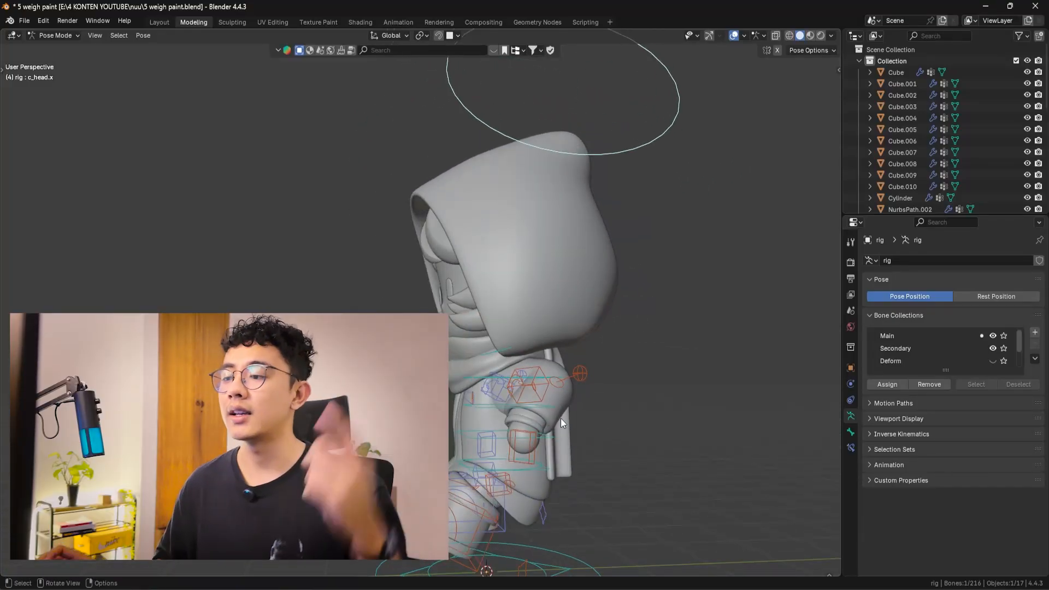